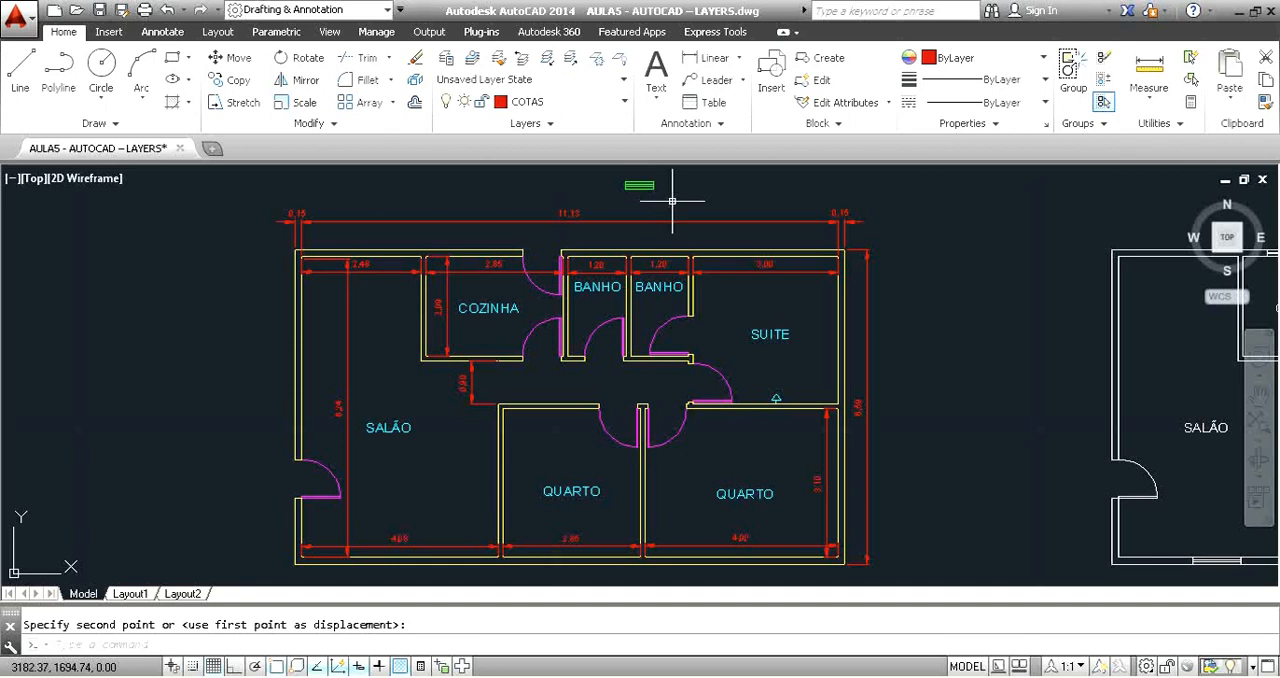
Check the separate lines of the green window drawn above the floor plan by selecting them individually.
scroll(672, 201, up, 4)
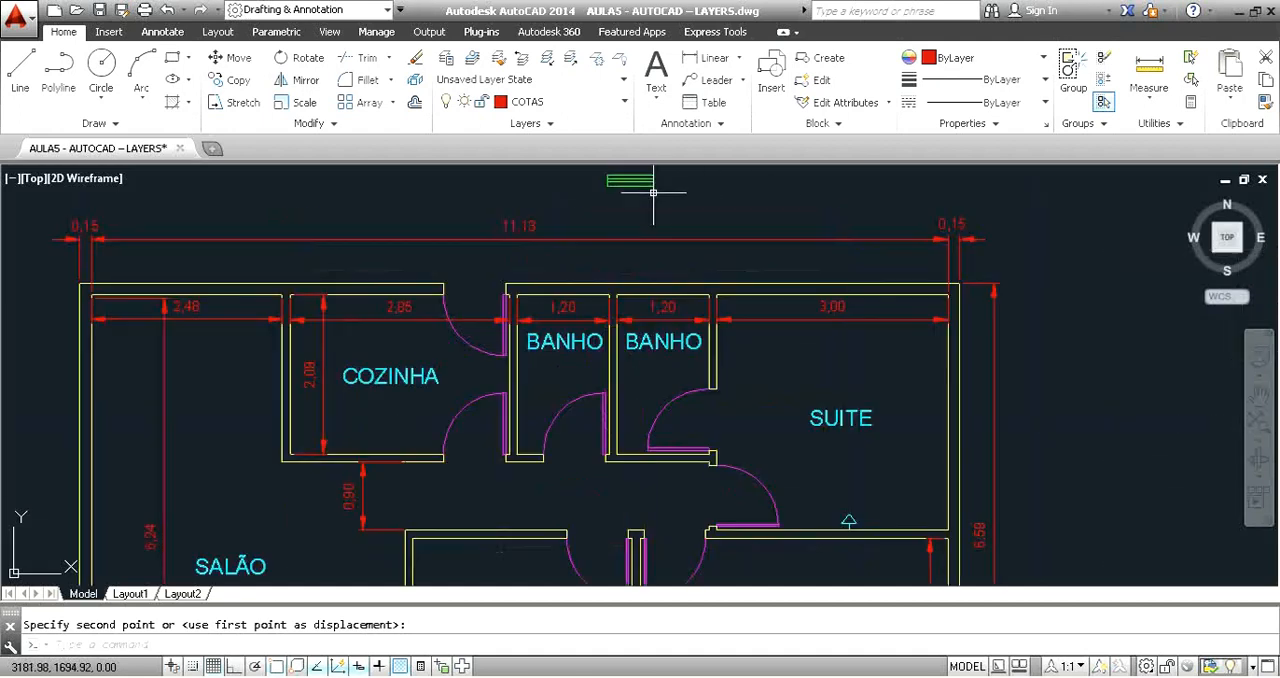
key(Escape)
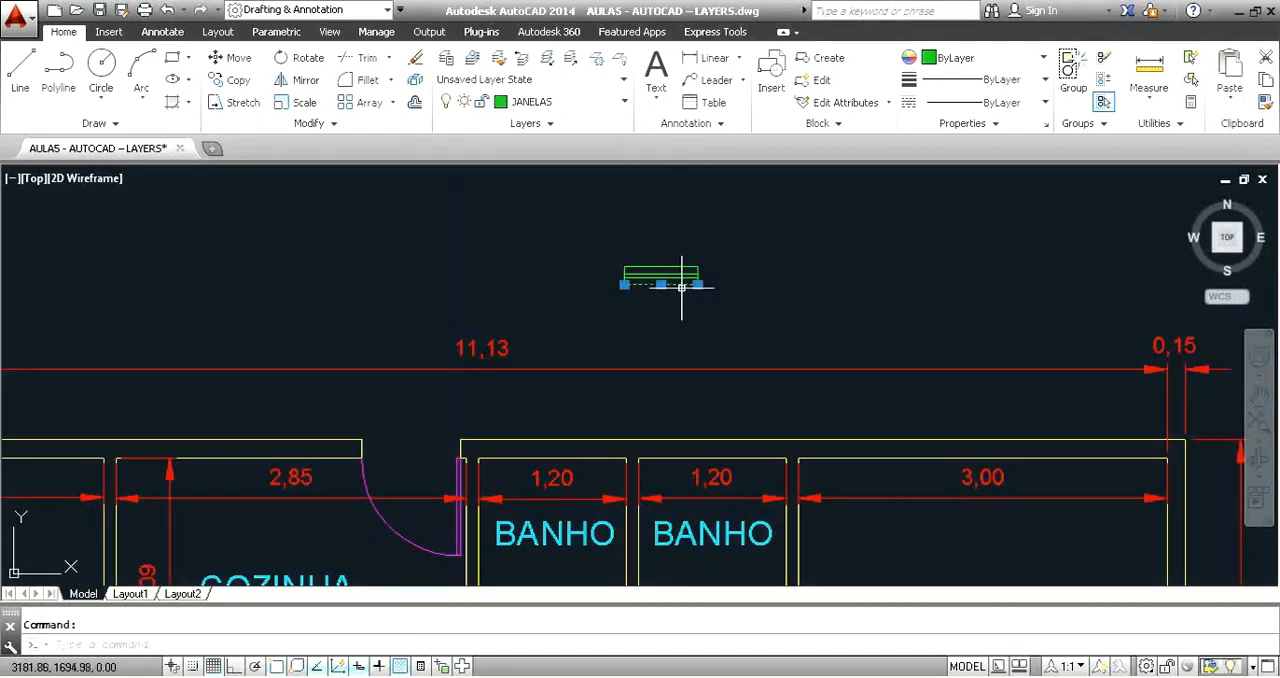
key(Escape)
click(678, 268)
key(Escape)
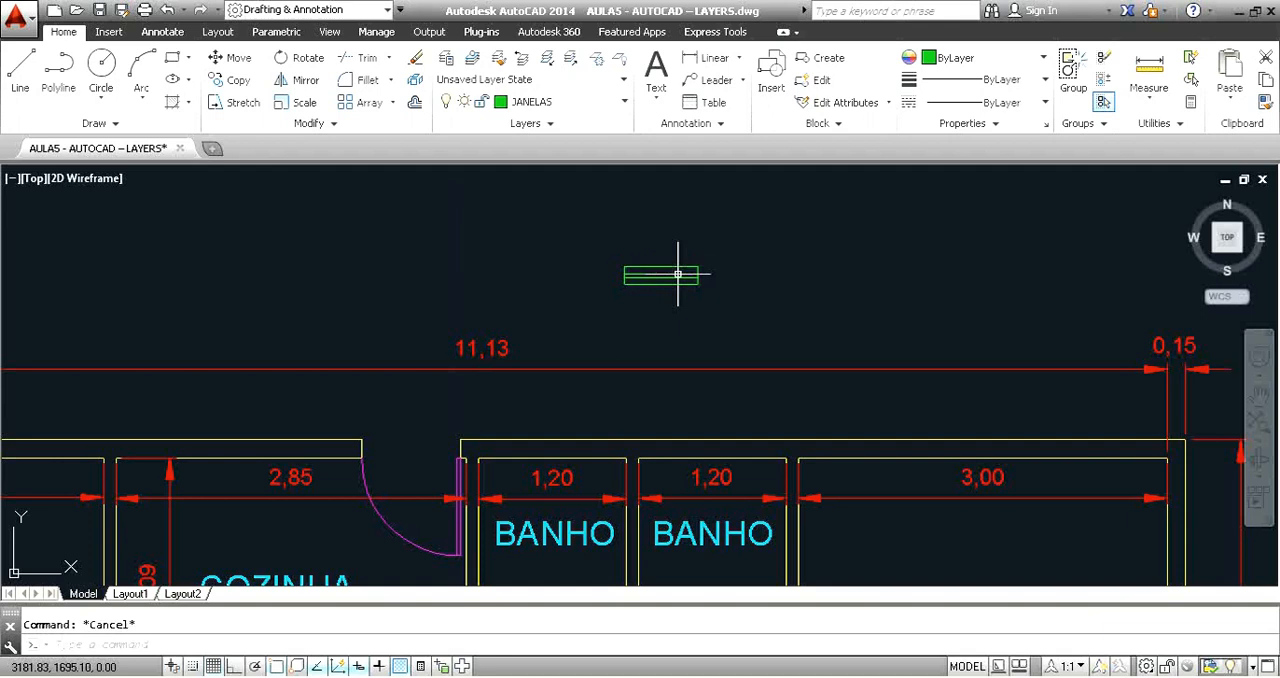
click(677, 268)
key(Escape)
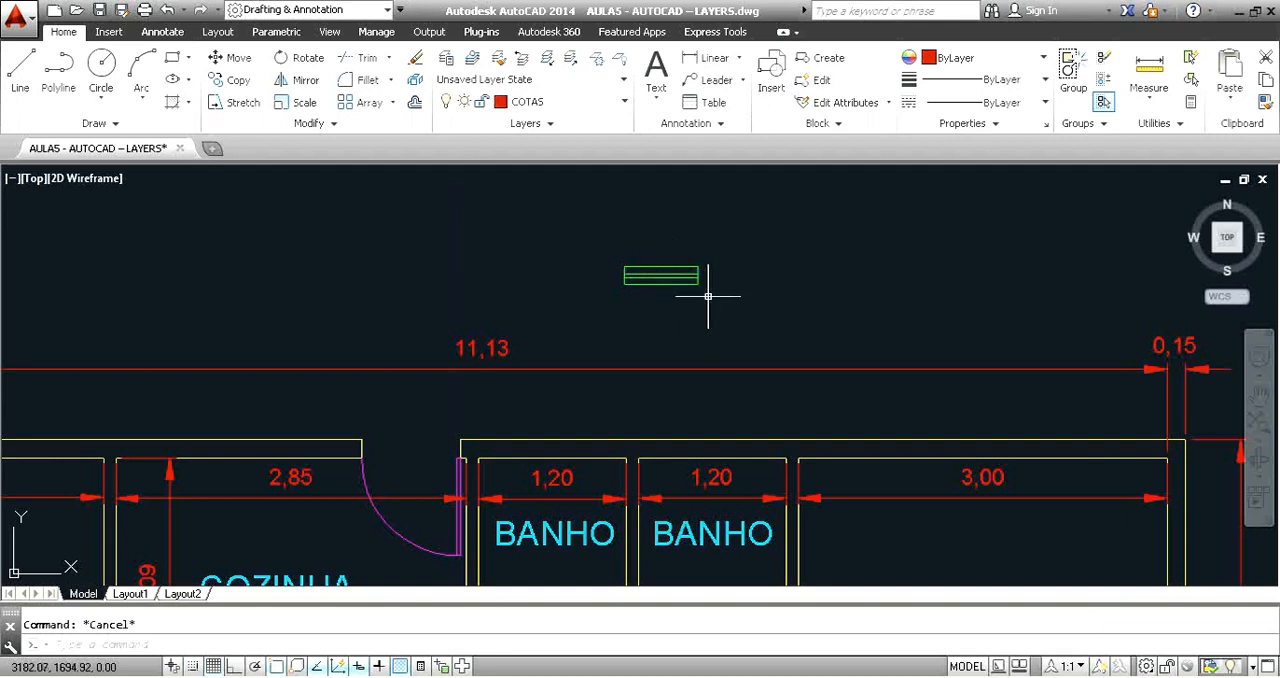
click(709, 296)
click(651, 278)
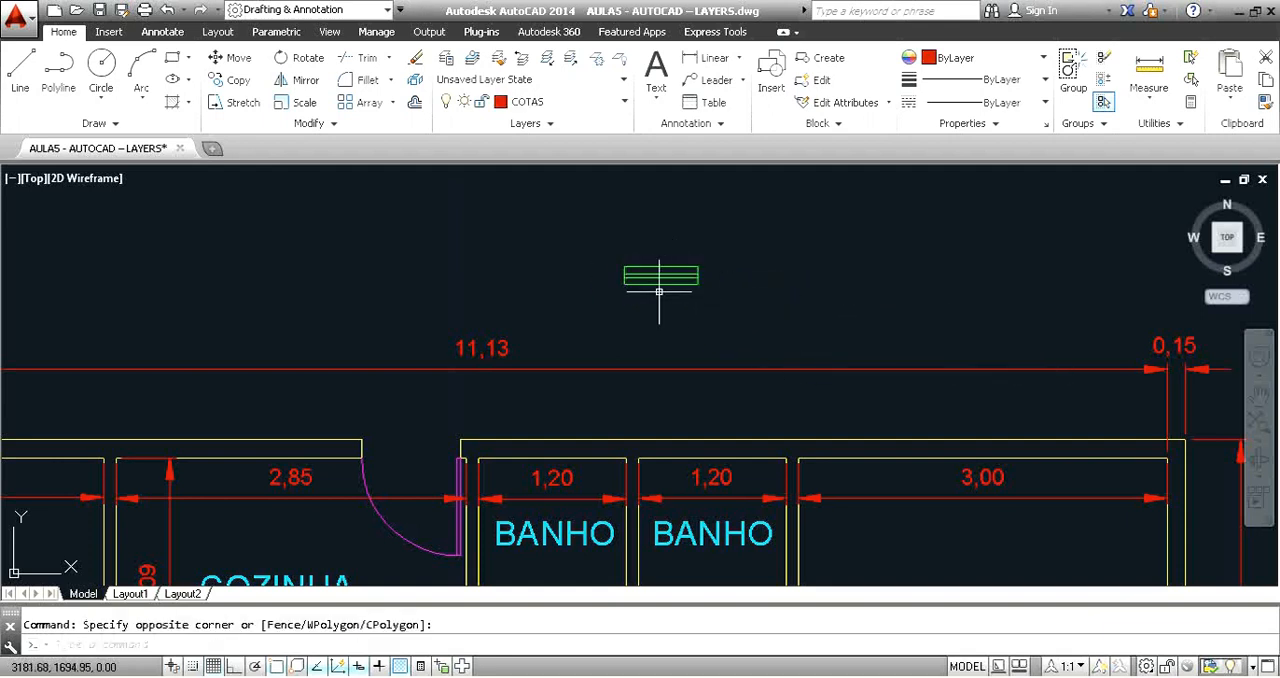
Define all lines of the green window as a block named Janela, with its base point at the midpoint of the lower line.
click(610, 252)
click(703, 301)
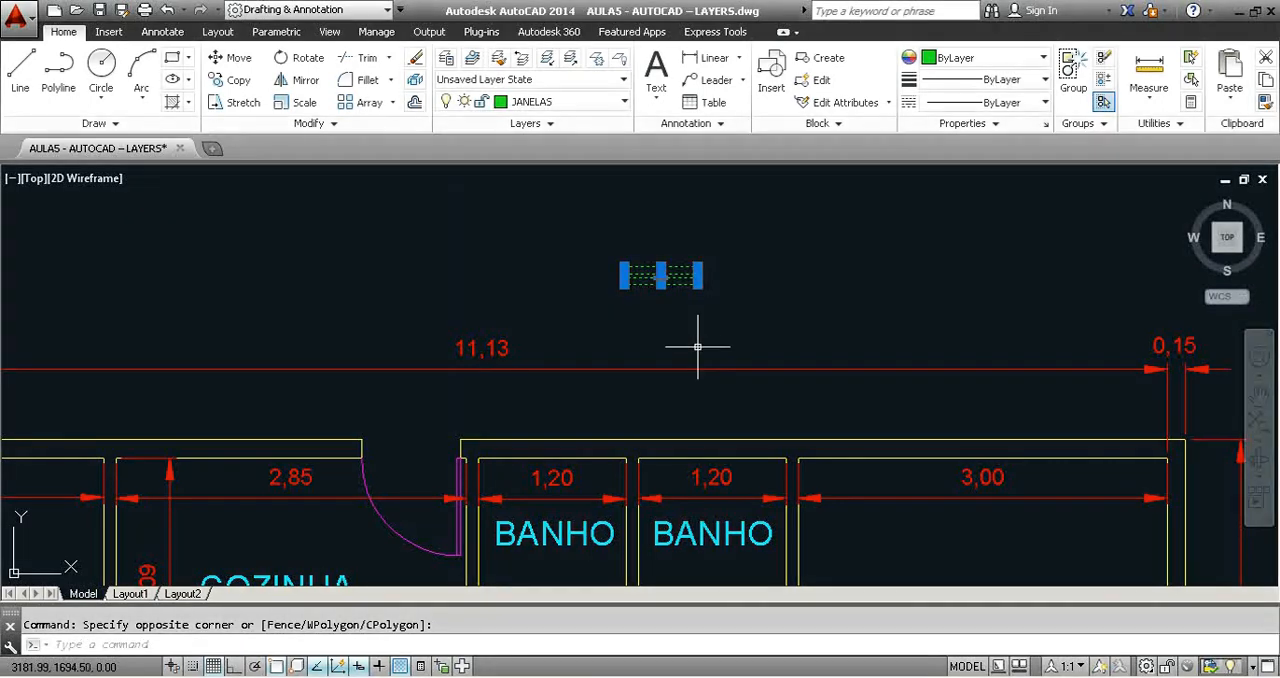
text(B)
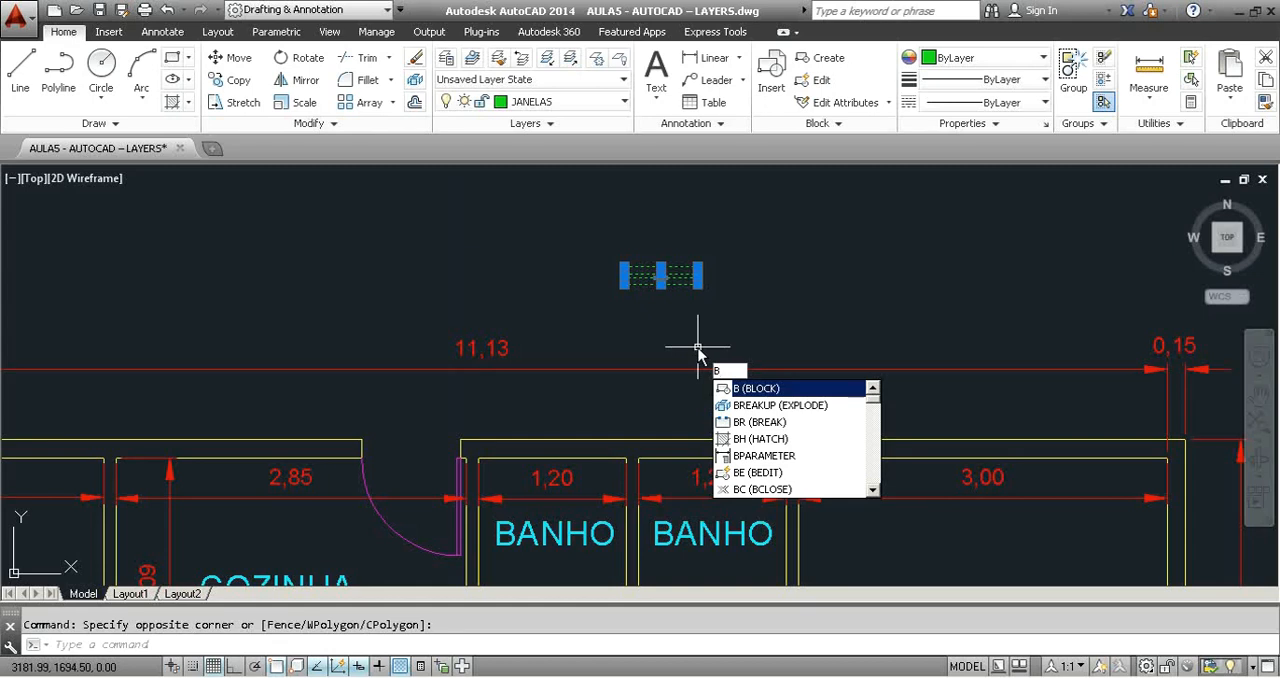
key(BackSpace)
text(W)
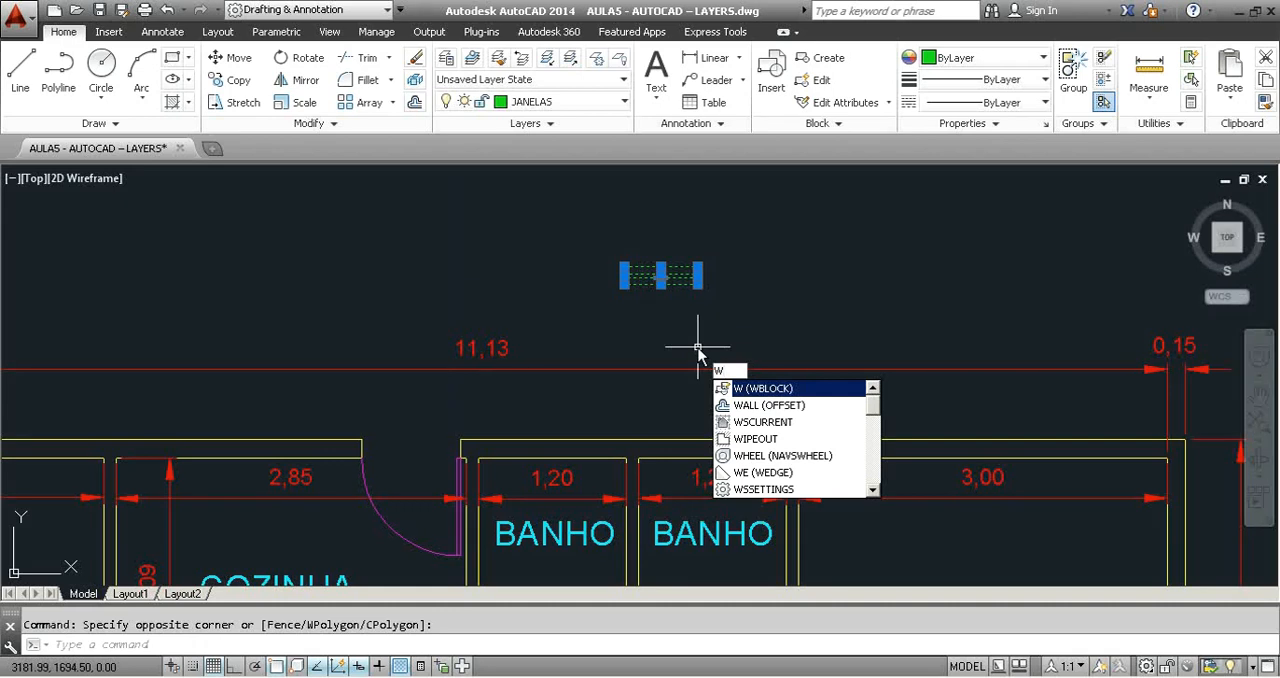
key(BackSpace)
text(B)
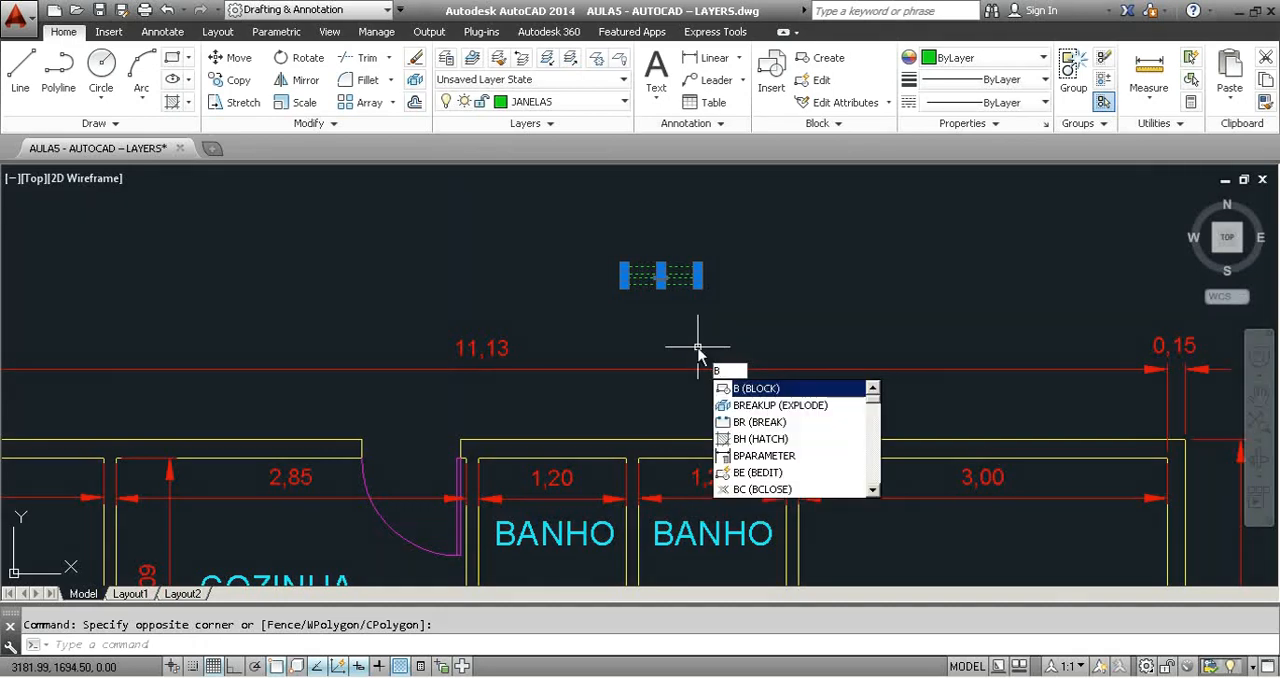
key(Return)
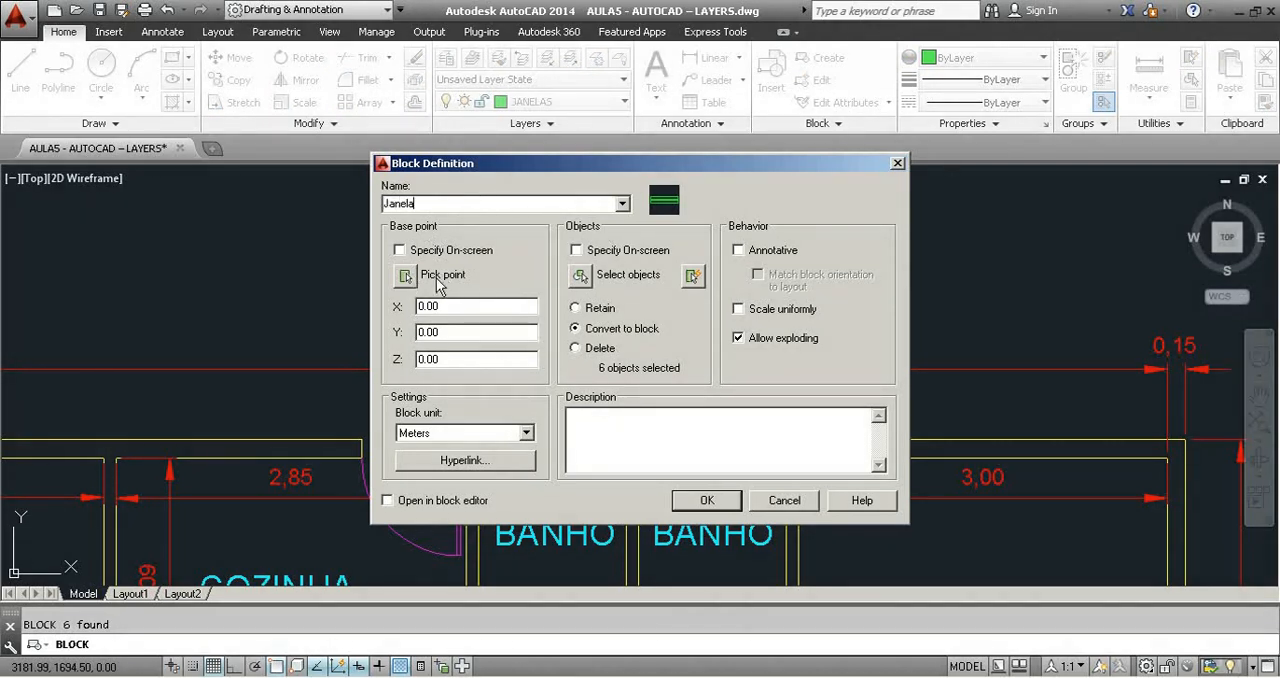
click(405, 275)
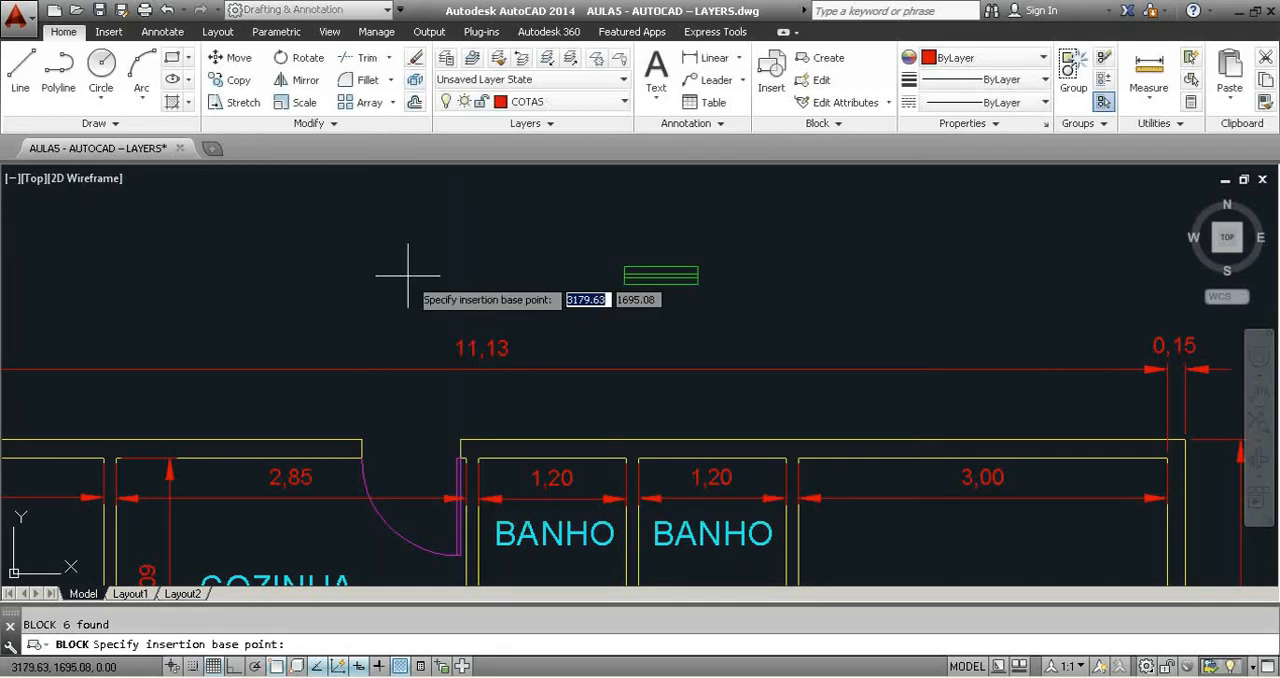
click(660, 285)
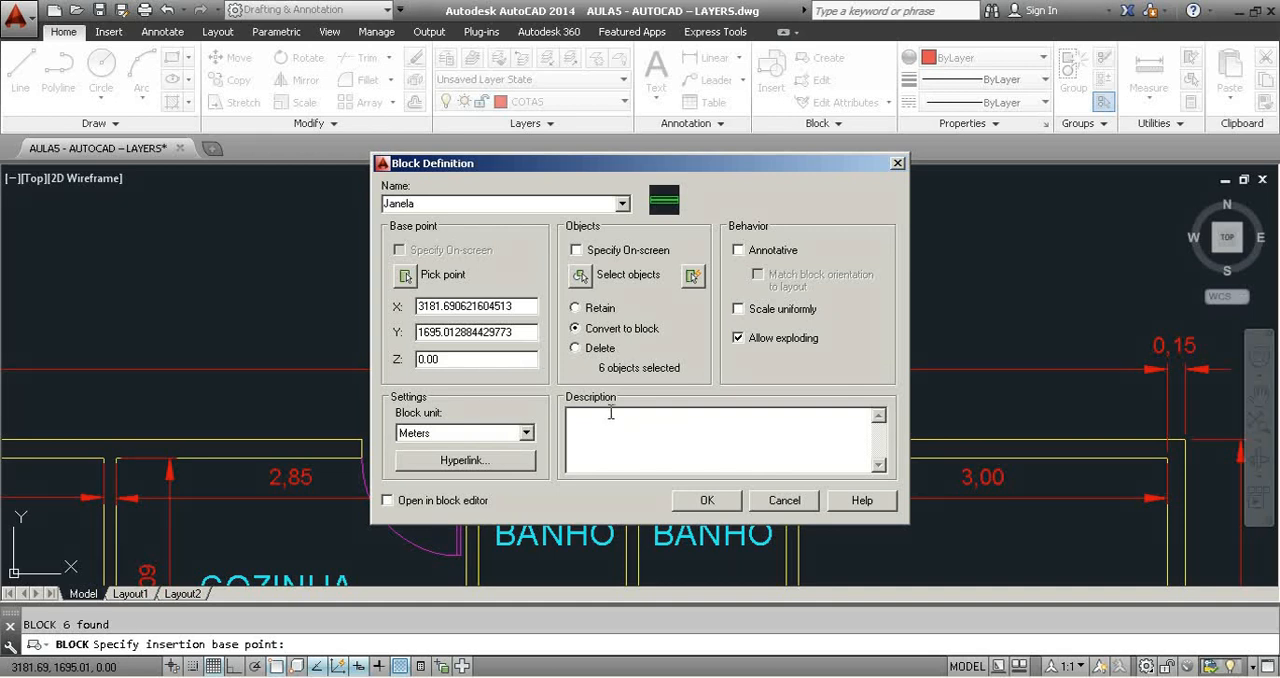
click(712, 501)
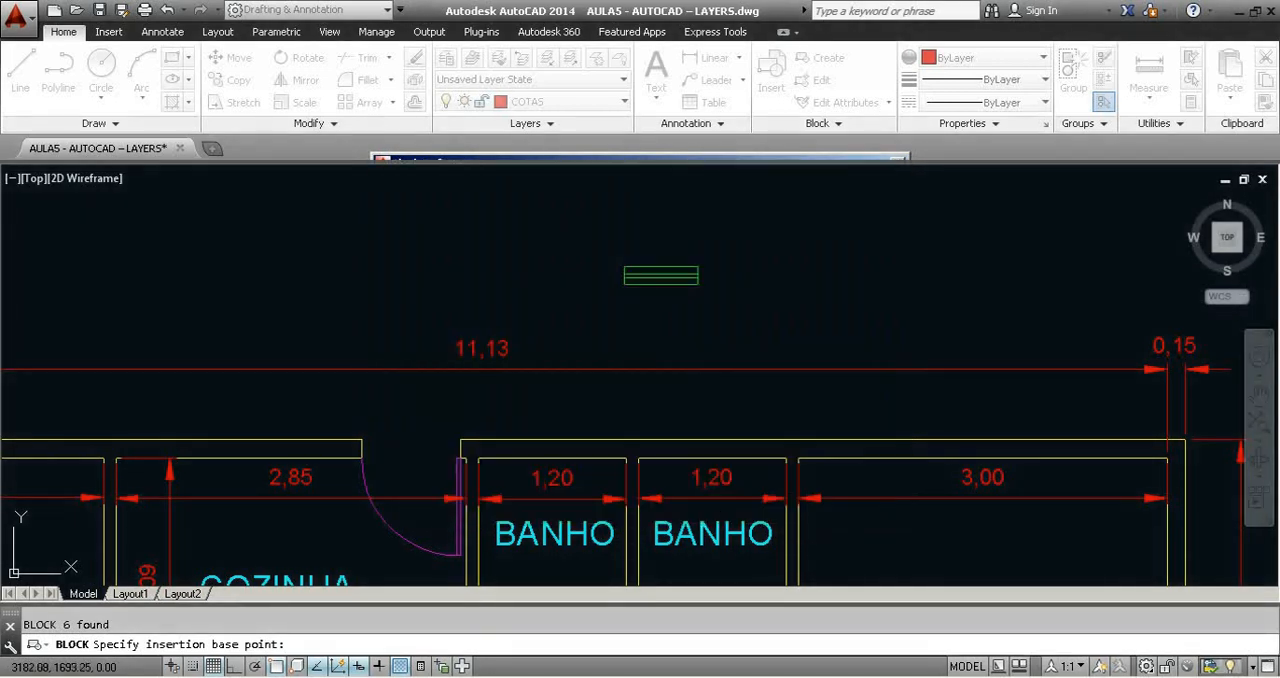
Select the window block and try moving it around the empty area above the plan by its insertion point.
click(688, 284)
scroll(654, 286, up, 3)
key(Escape)
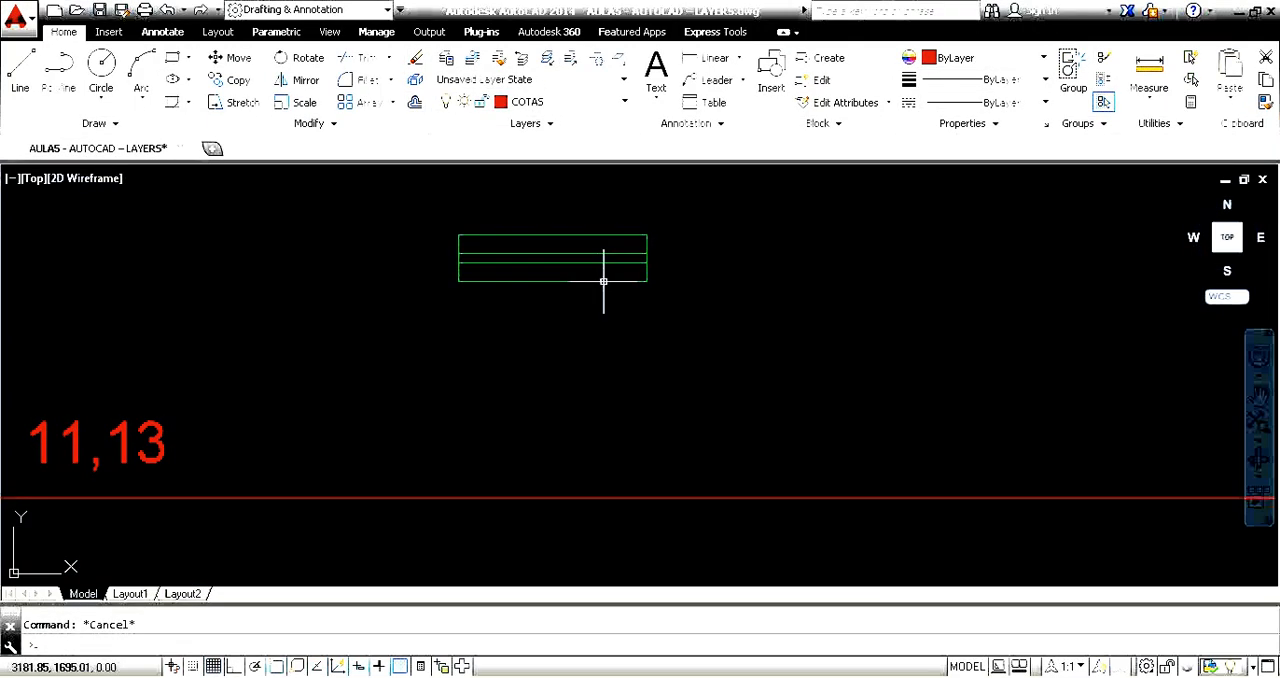
click(606, 280)
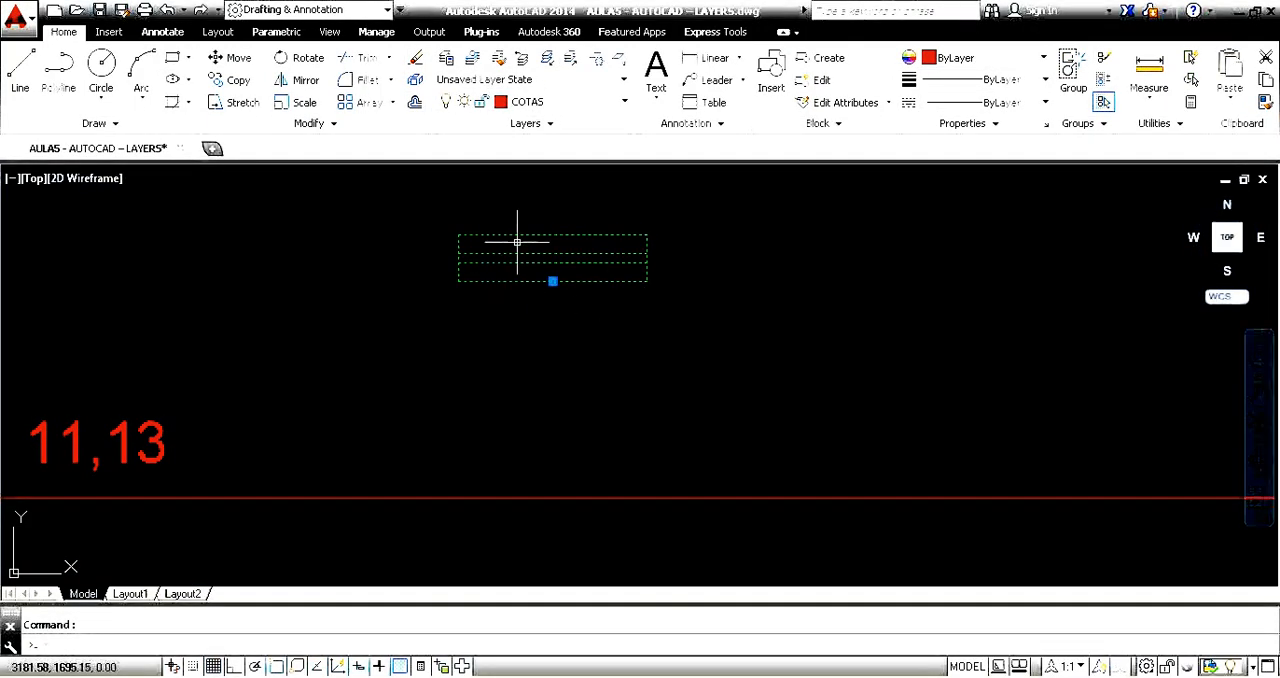
scroll(600, 300, down, 2)
click(578, 289)
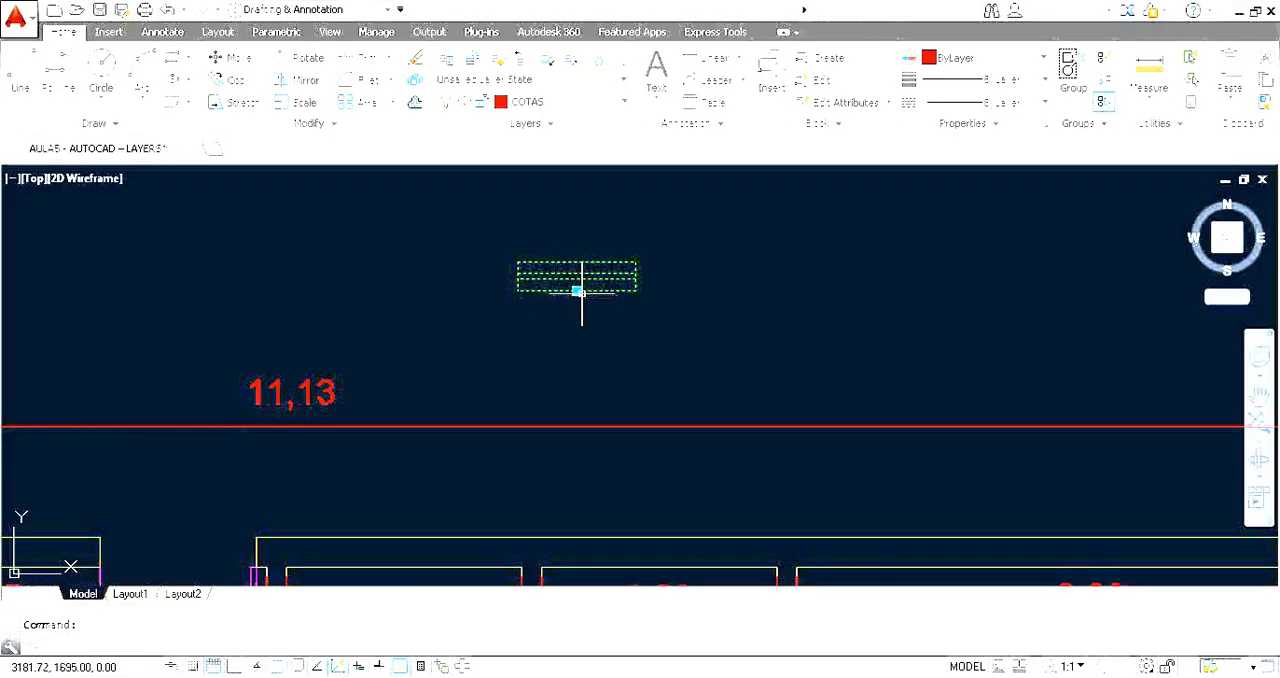
click(711, 343)
click(711, 343)
click(560, 278)
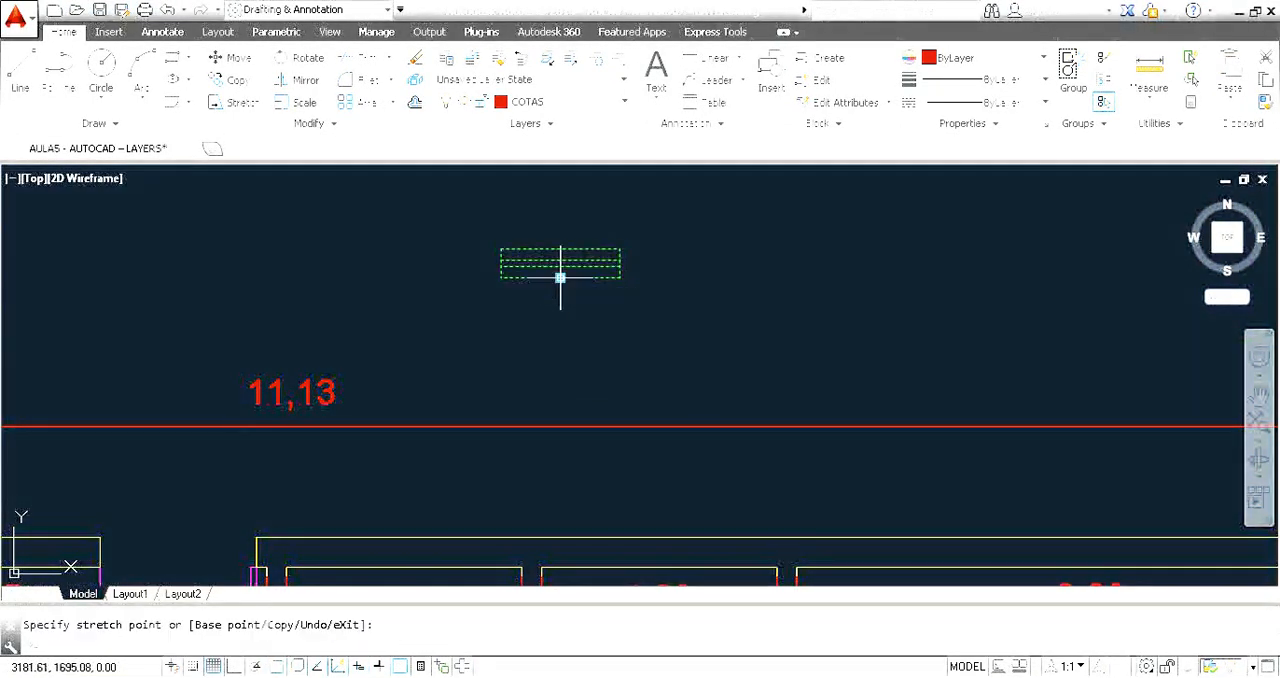
click(565, 280)
click(539, 346)
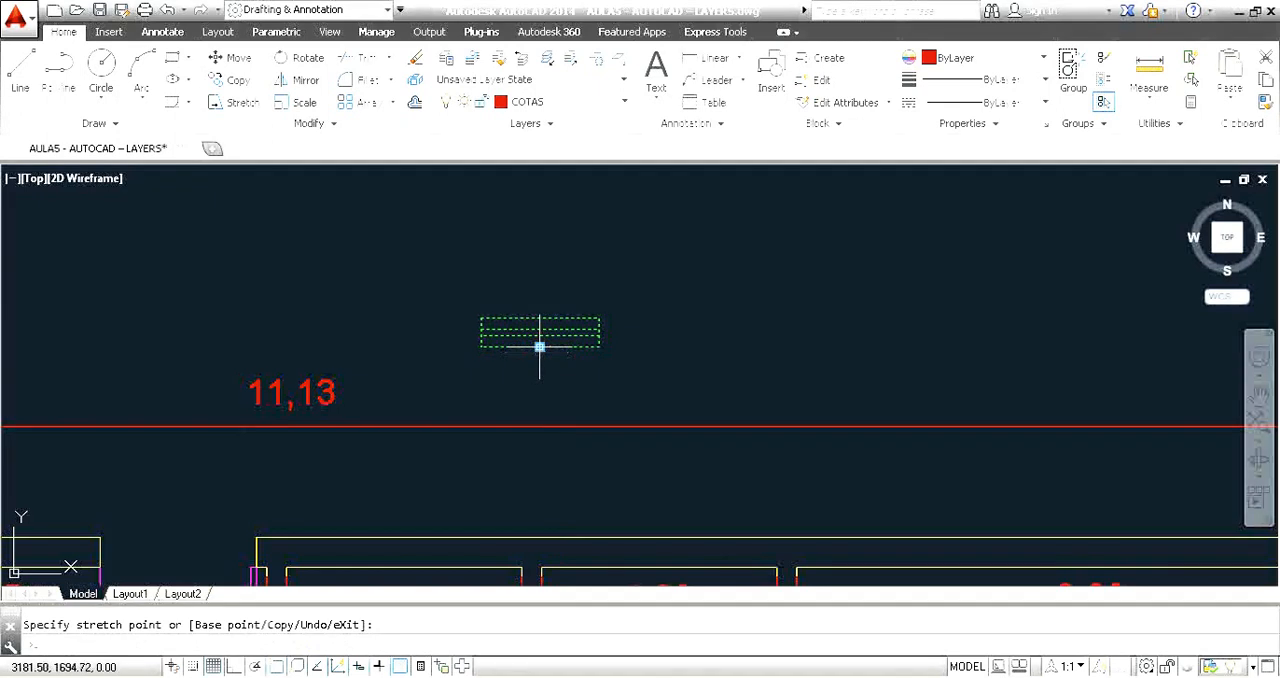
click(539, 347)
click(559, 271)
scroll(620, 340, down, 3)
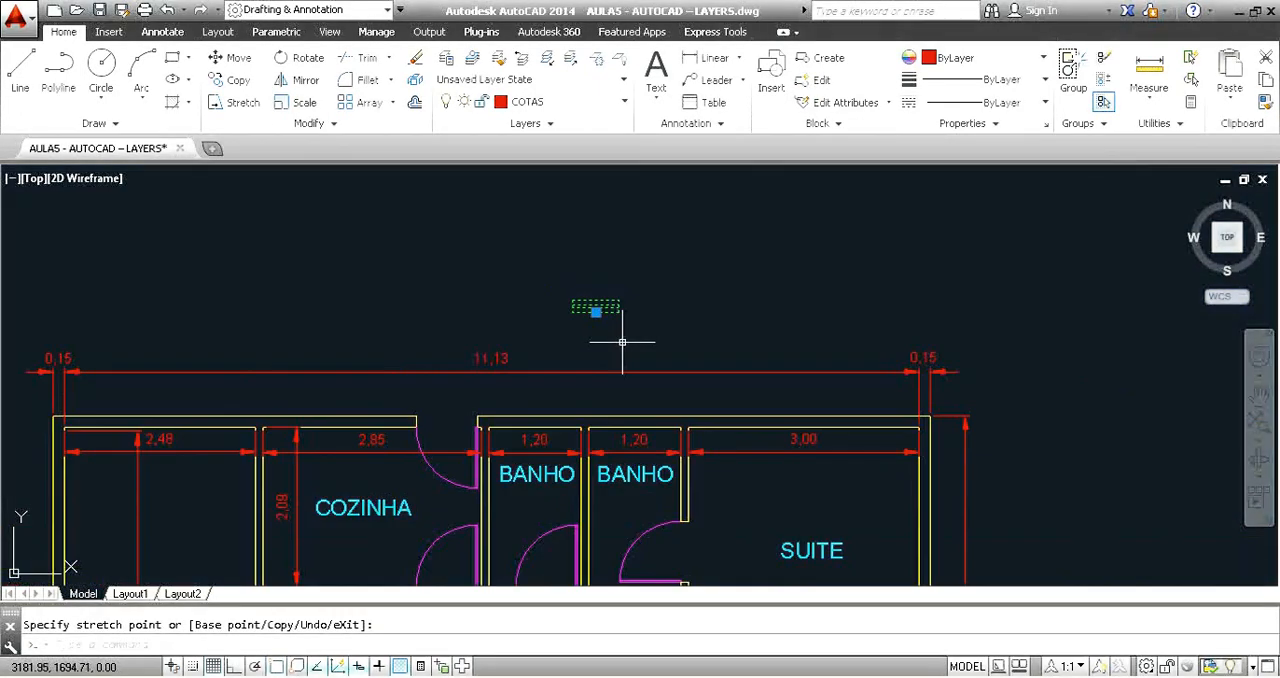
Move the window block into the outer wall of the left BANHO, at the midpoint of the inner wall line.
click(651, 251)
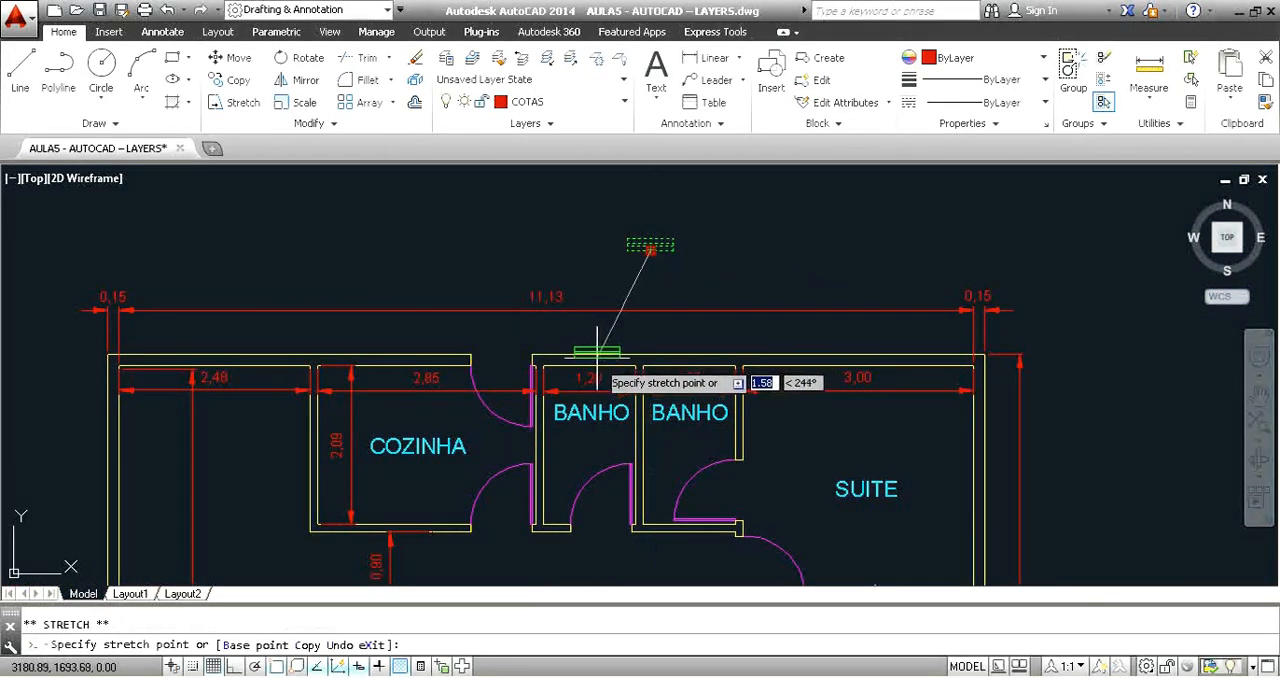
click(590, 365)
scroll(593, 372, up, 2)
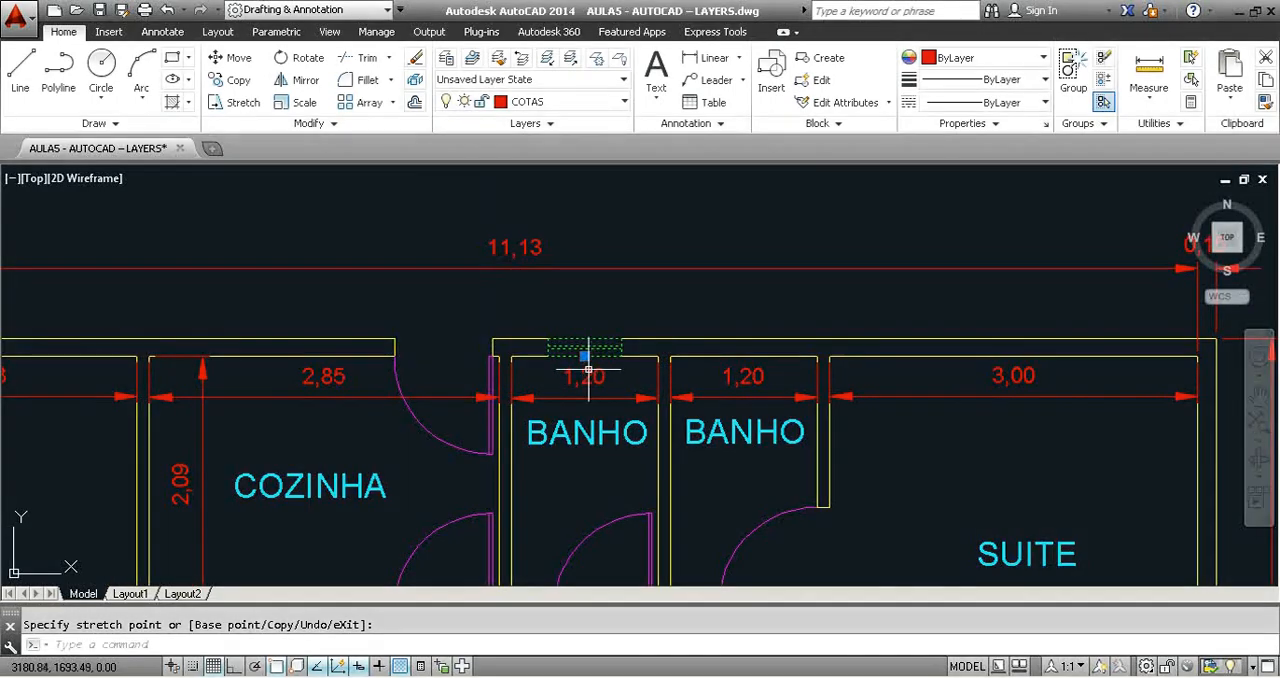
key(Escape)
Copy the window block to the midpoint of the inner wall line of the right BANHO.
text(co)
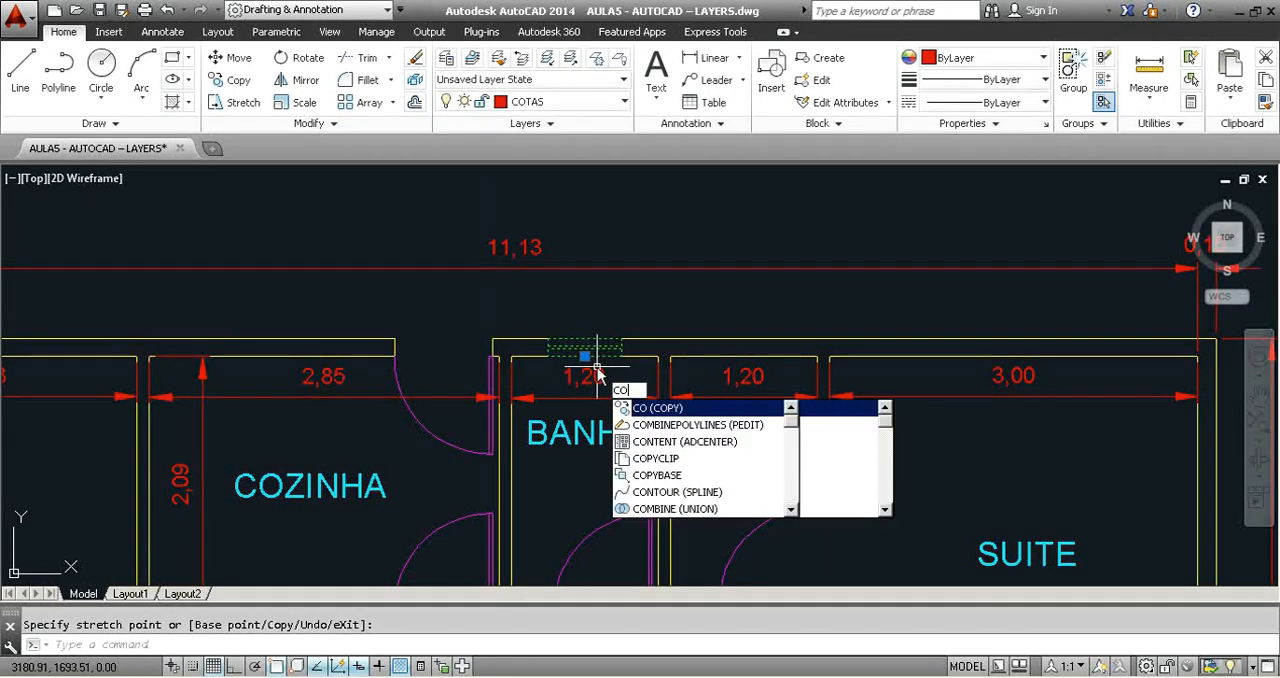
key(Return)
click(587, 352)
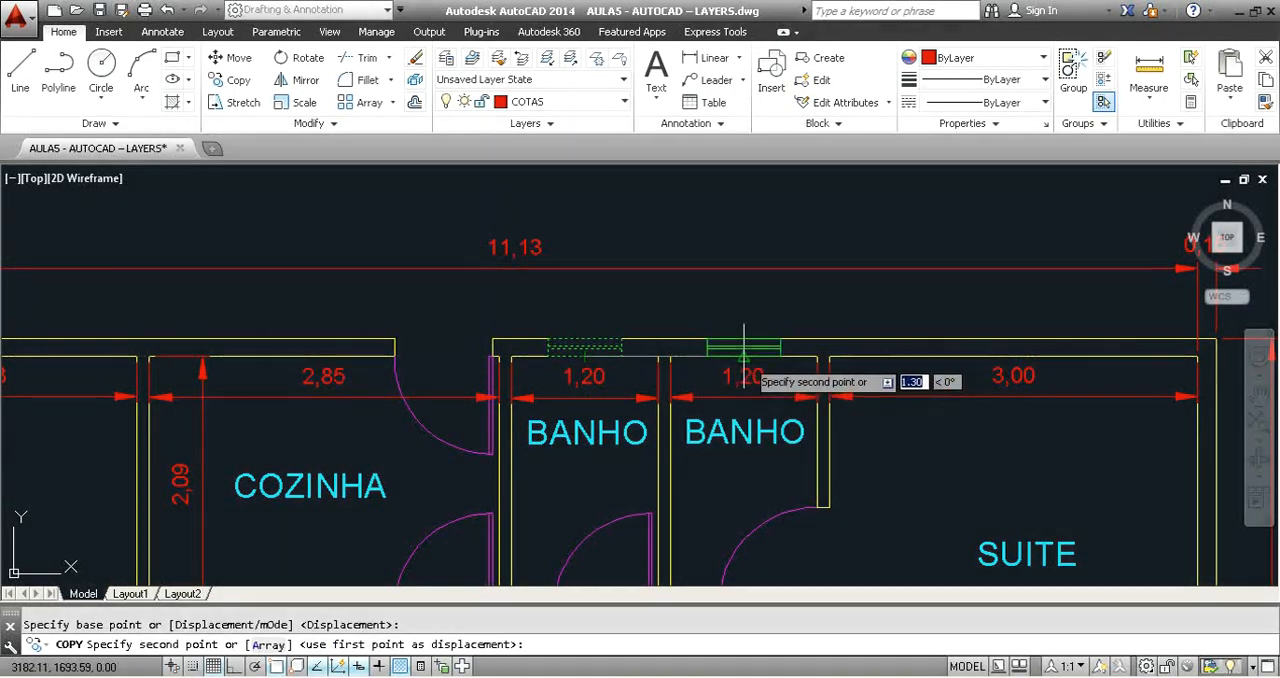
click(745, 354)
key(Escape)
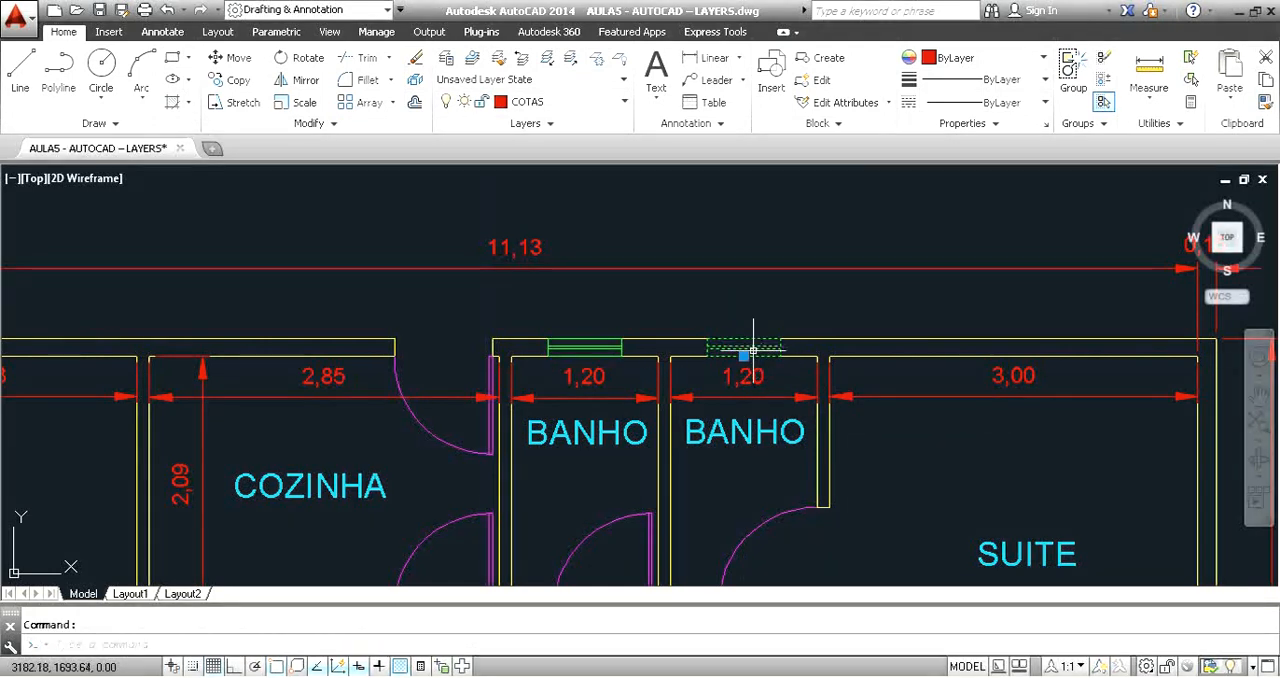
Move the copied window to the midpoint of the SUITE's upper inner wall line and delete it.
click(743, 354)
click(743, 354)
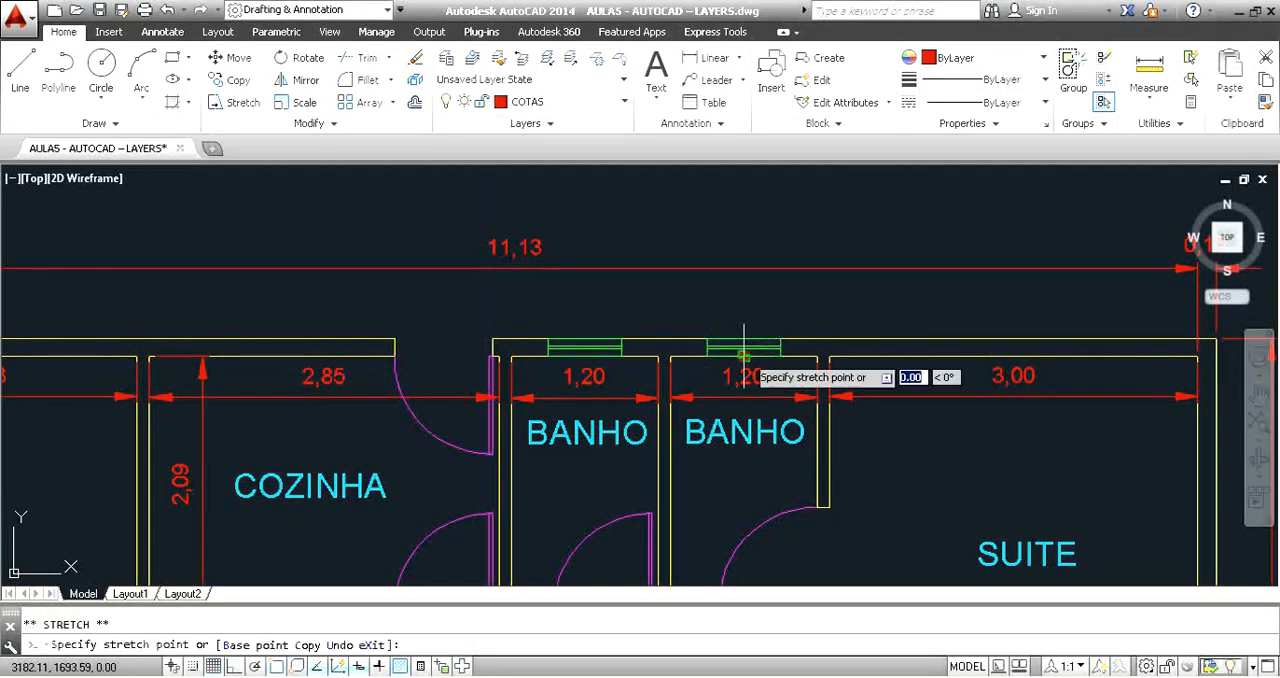
click(1013, 352)
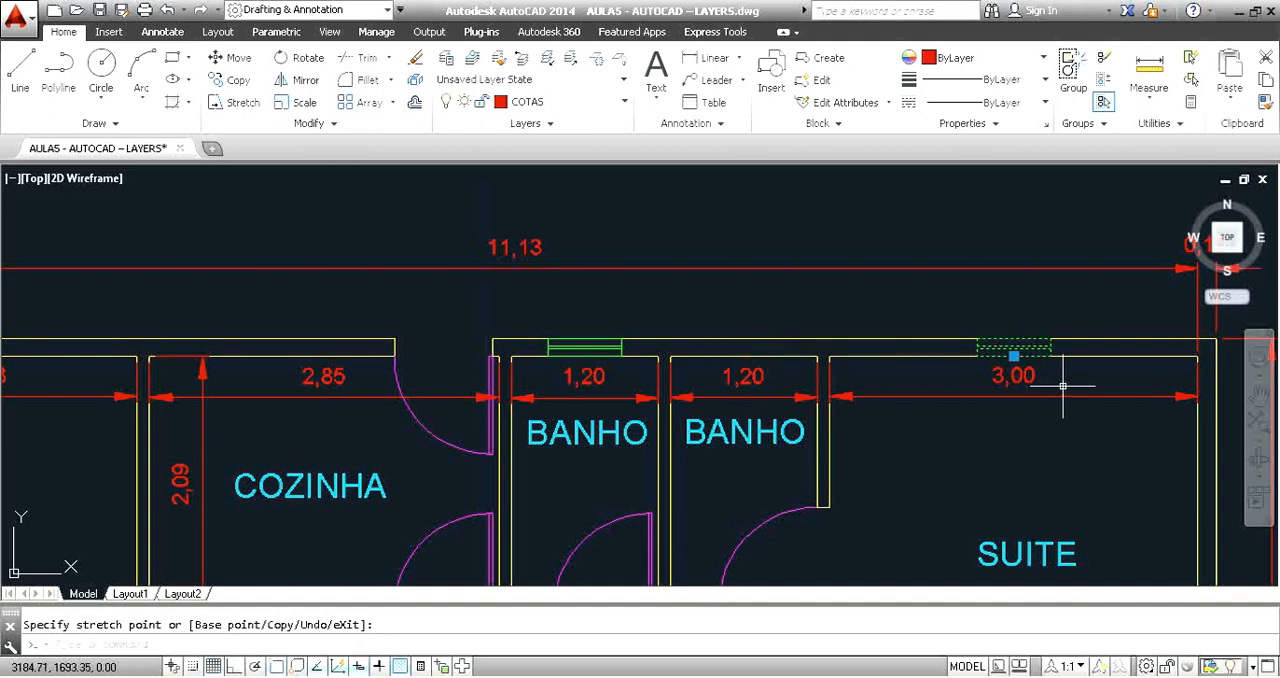
scroll(1046, 346, up, 3)
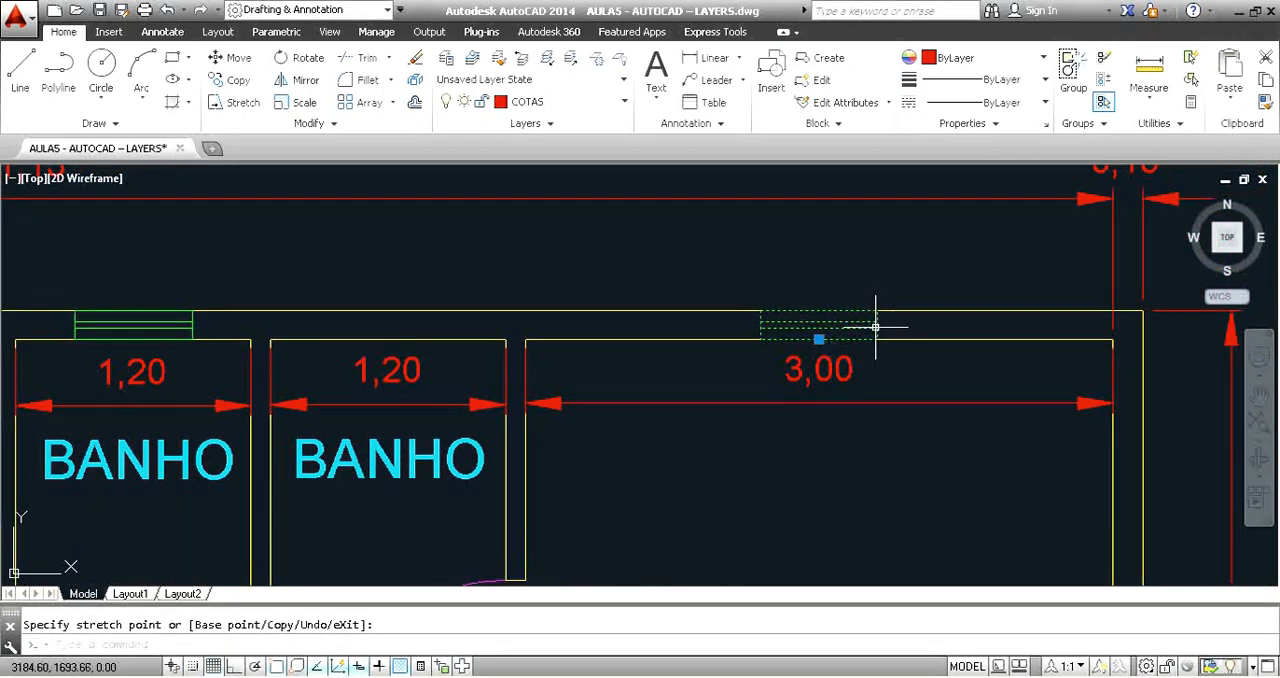
scroll(893, 340, down, 4)
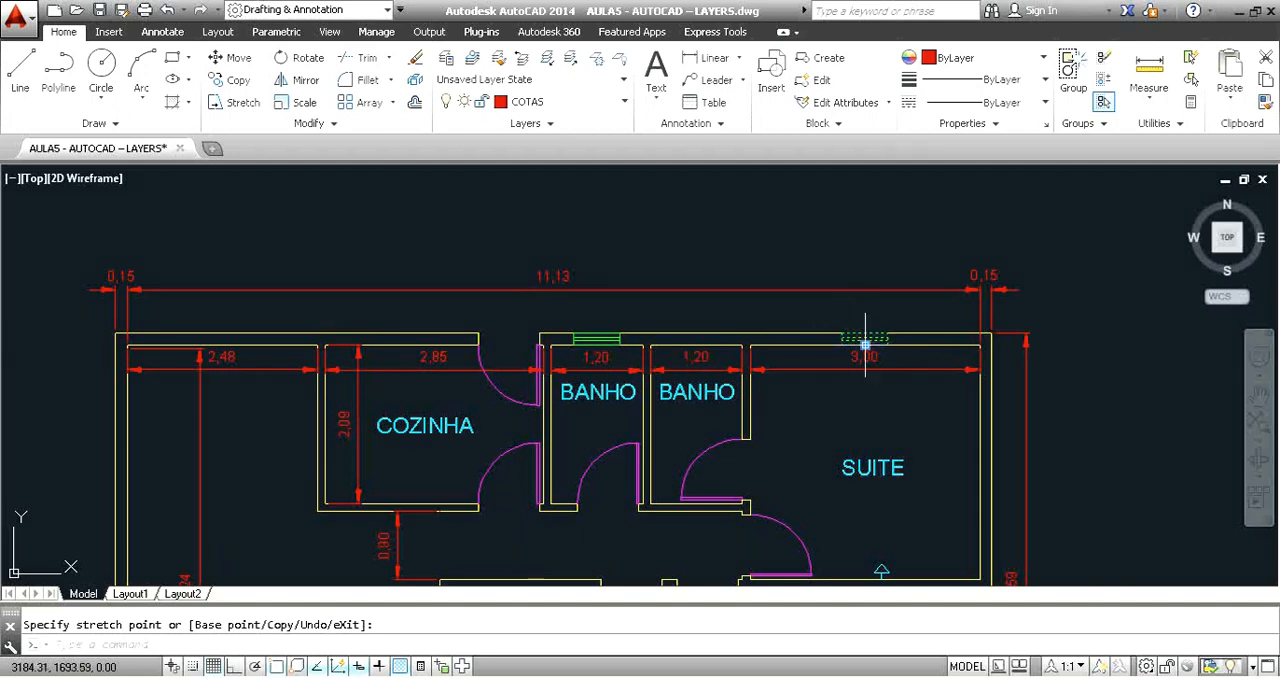
key(Delete)
Move the remaining window block from the left BANHO wall back to the empty area above the plan.
scroll(612, 325, up, 4)
click(610, 350)
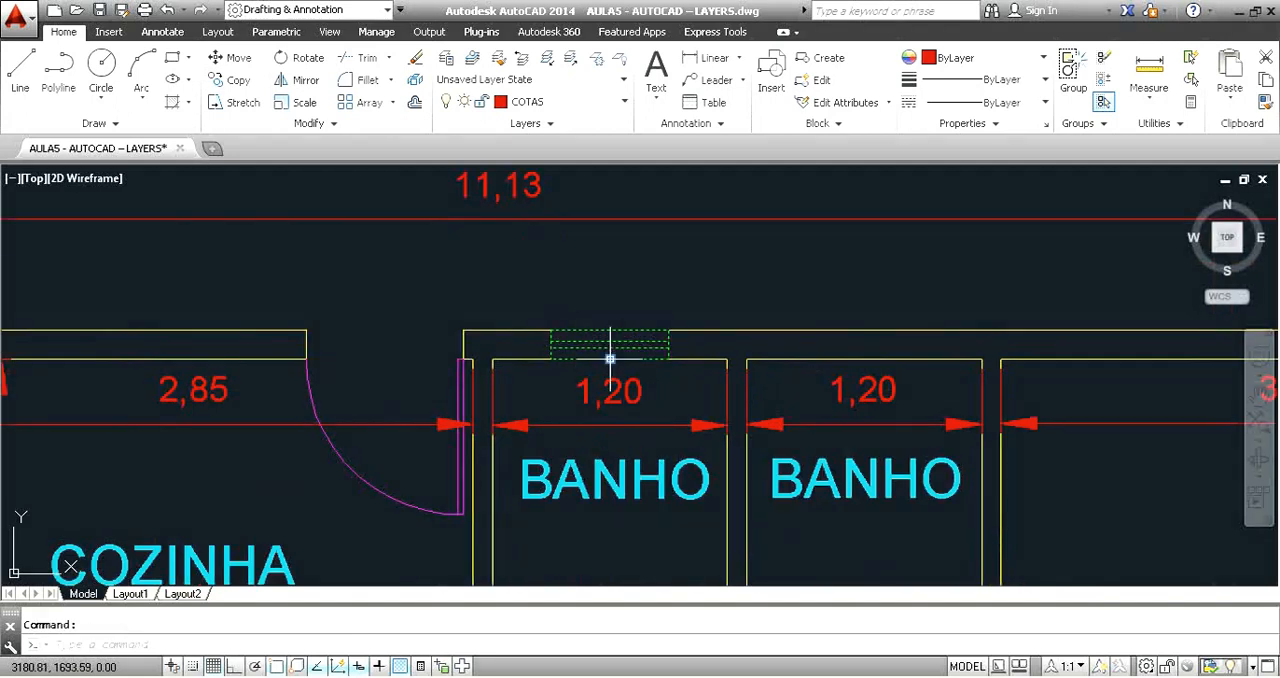
click(610, 358)
scroll(643, 347, down, 4)
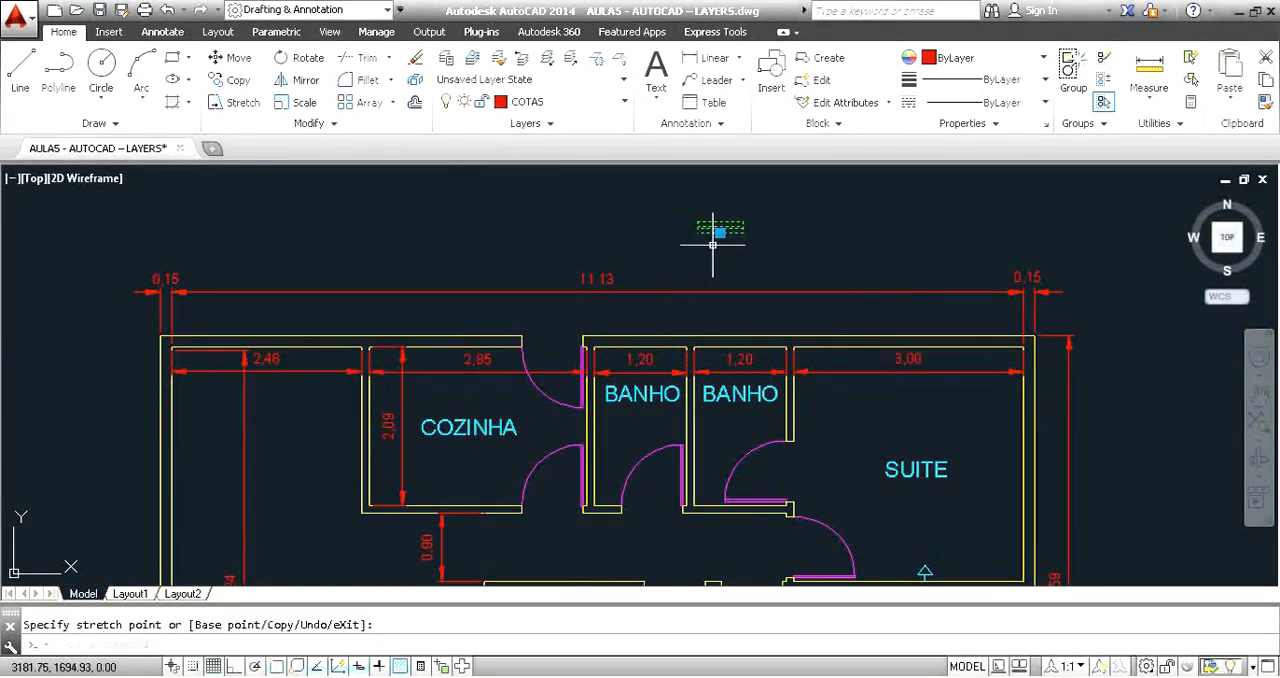
Open the Janela block definition in the Block Editor.
scroll(713, 244, up, 4)
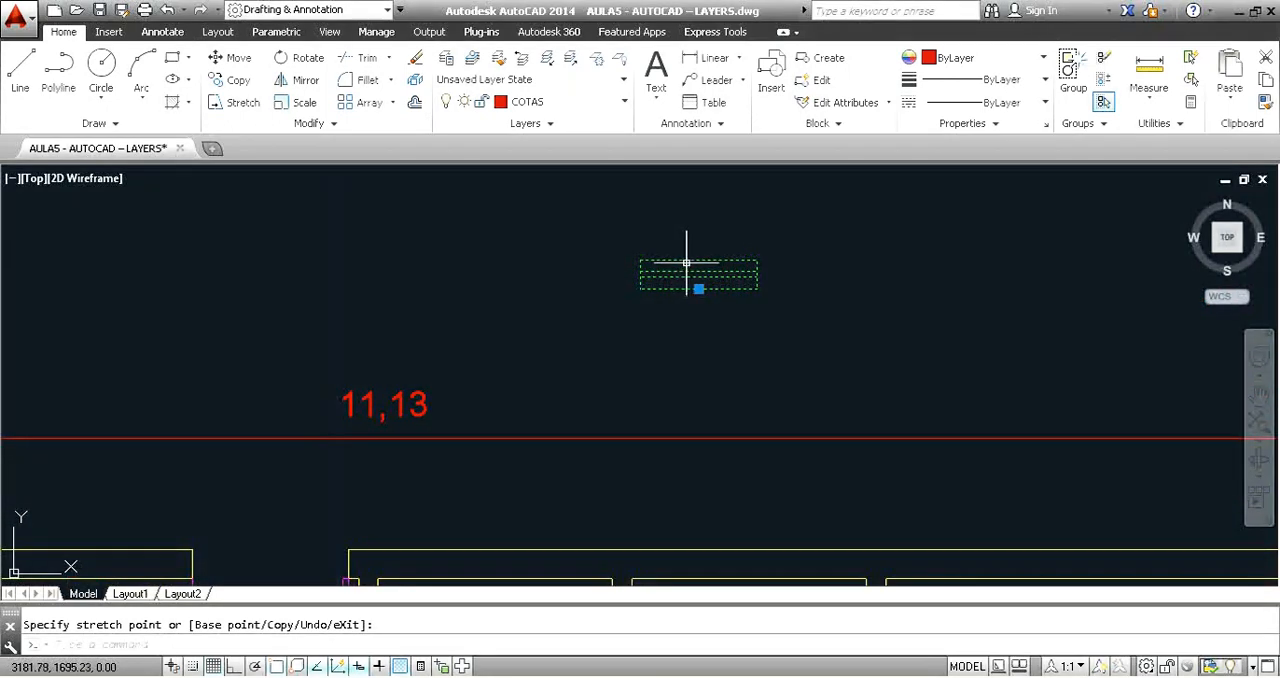
key(Escape)
double_click(741, 268)
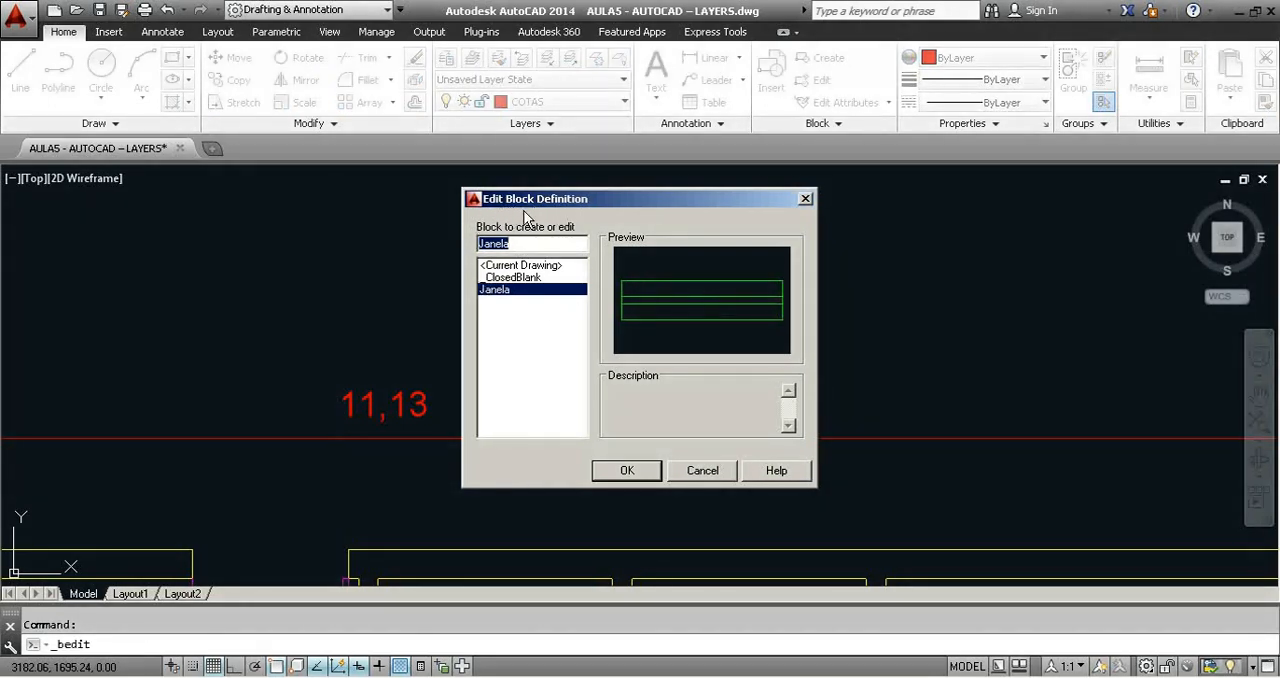
click(626, 471)
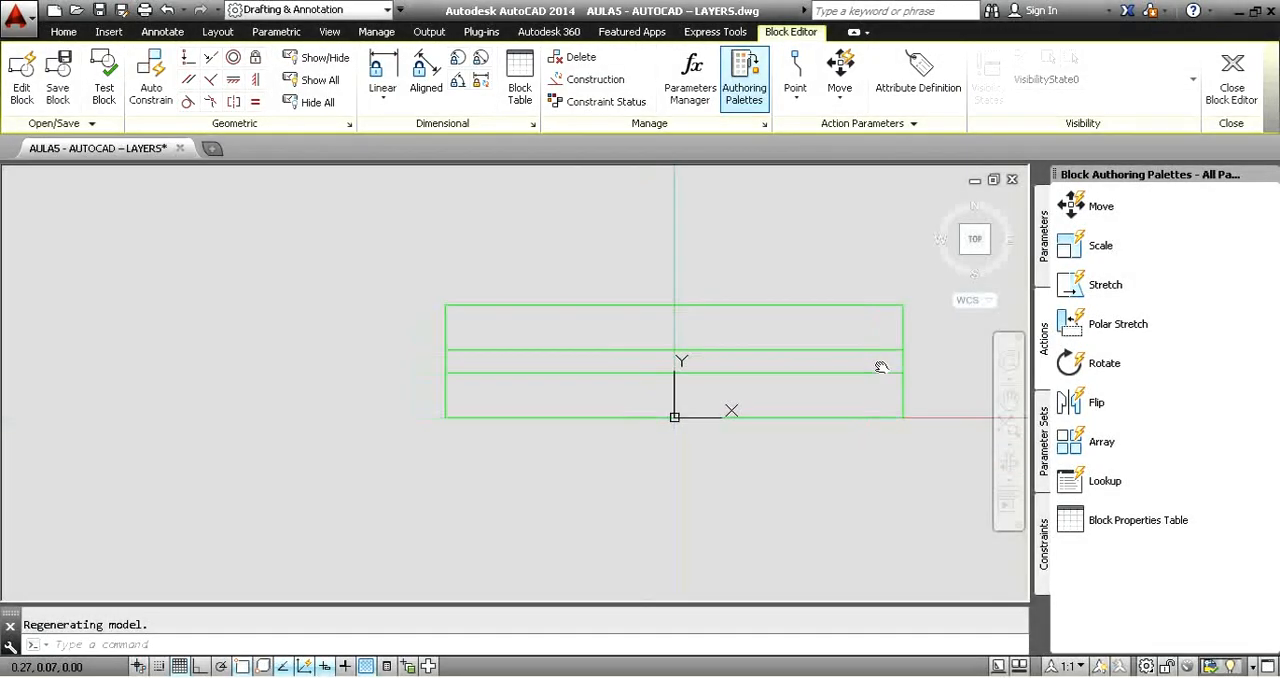
middle_drag(881, 367, 814, 371)
scroll(827, 378, down, 2)
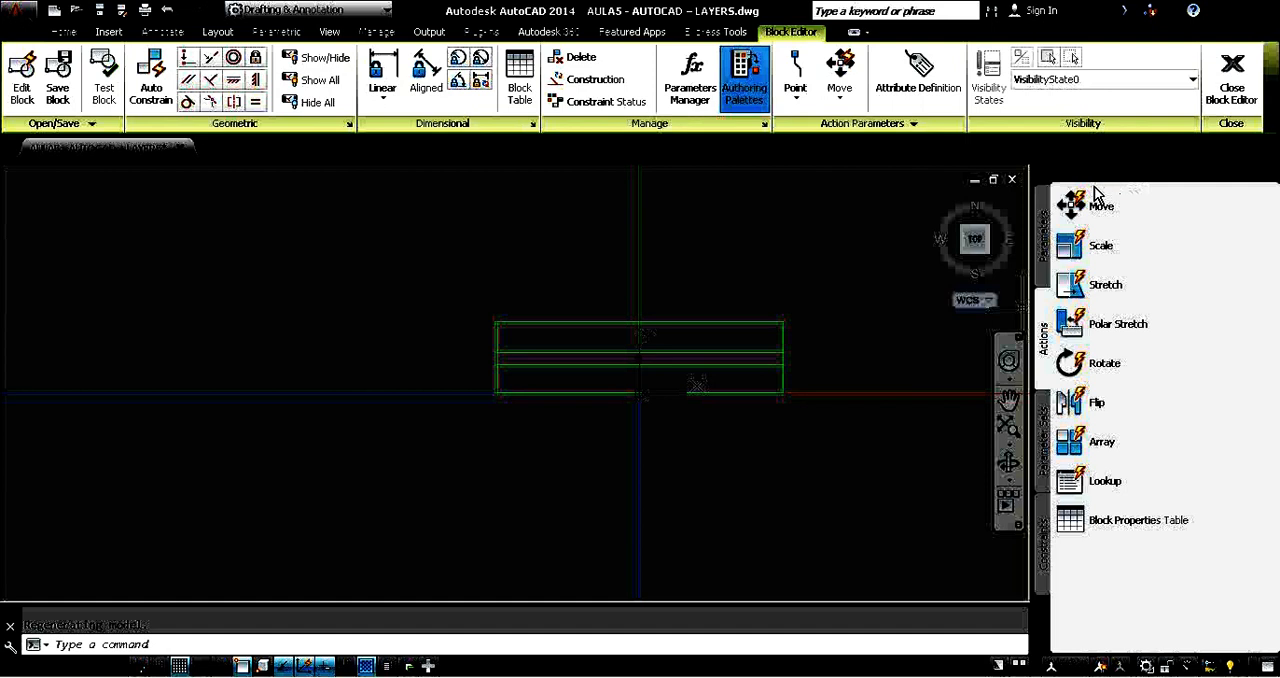
click(1043, 238)
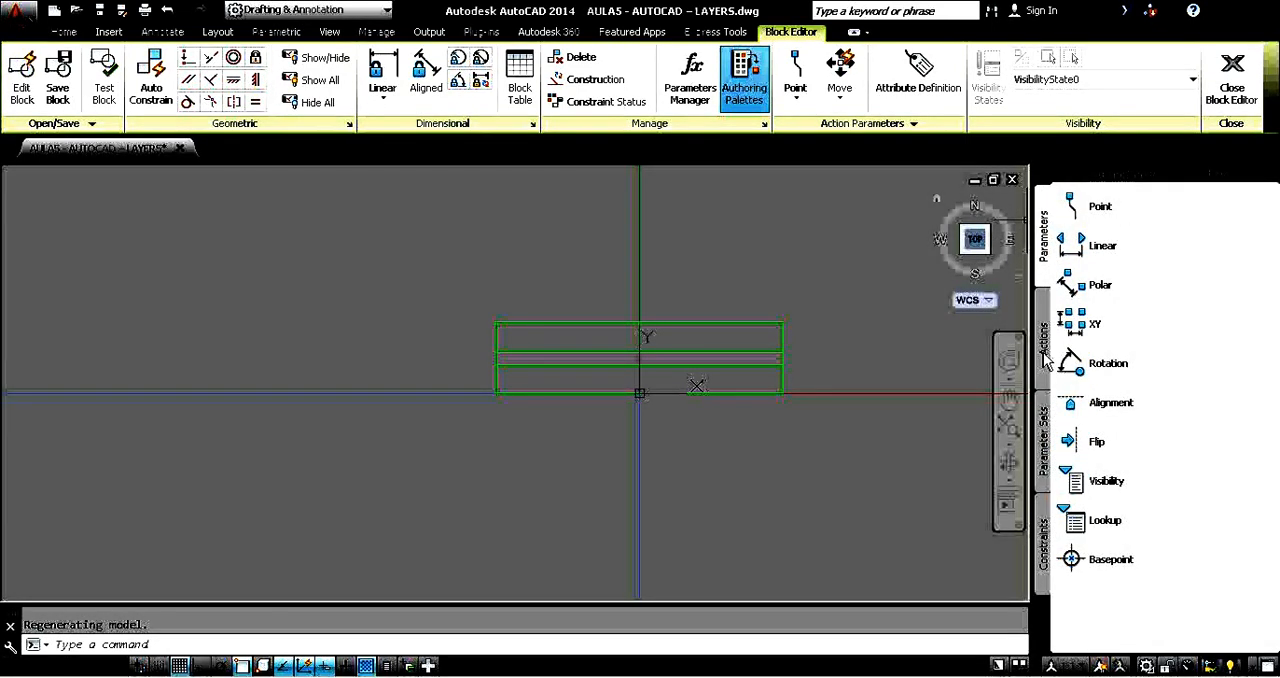
click(1043, 335)
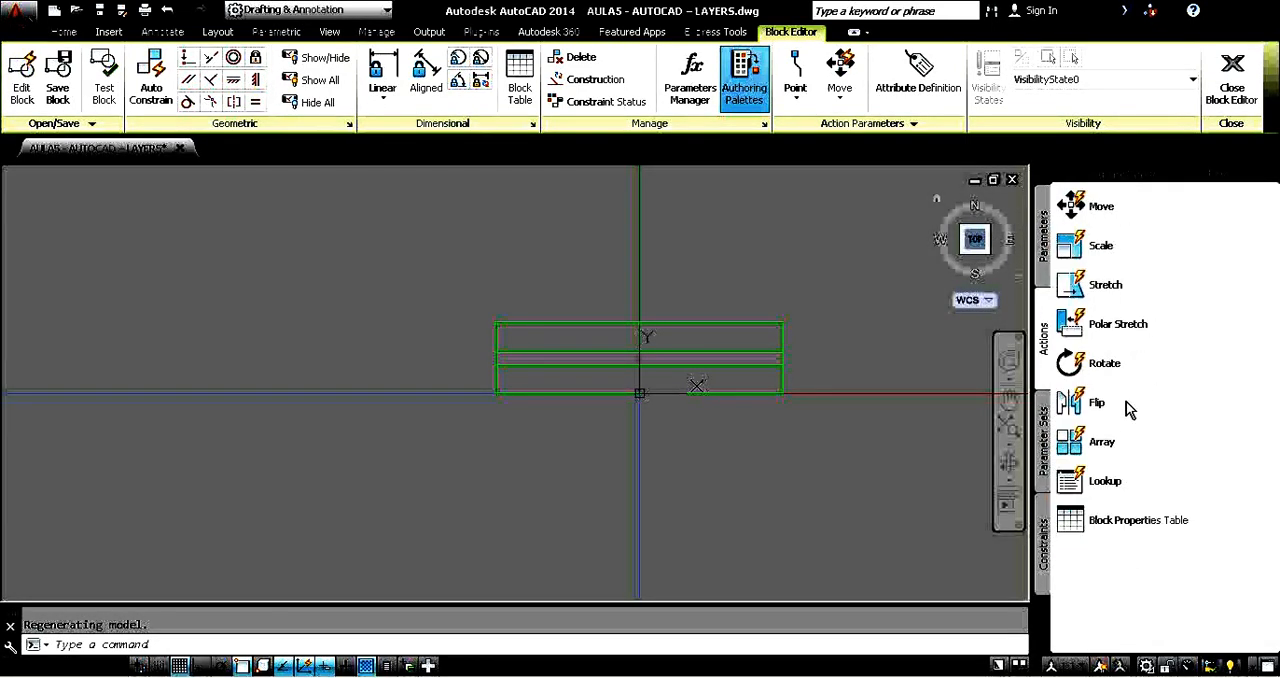
click(1043, 240)
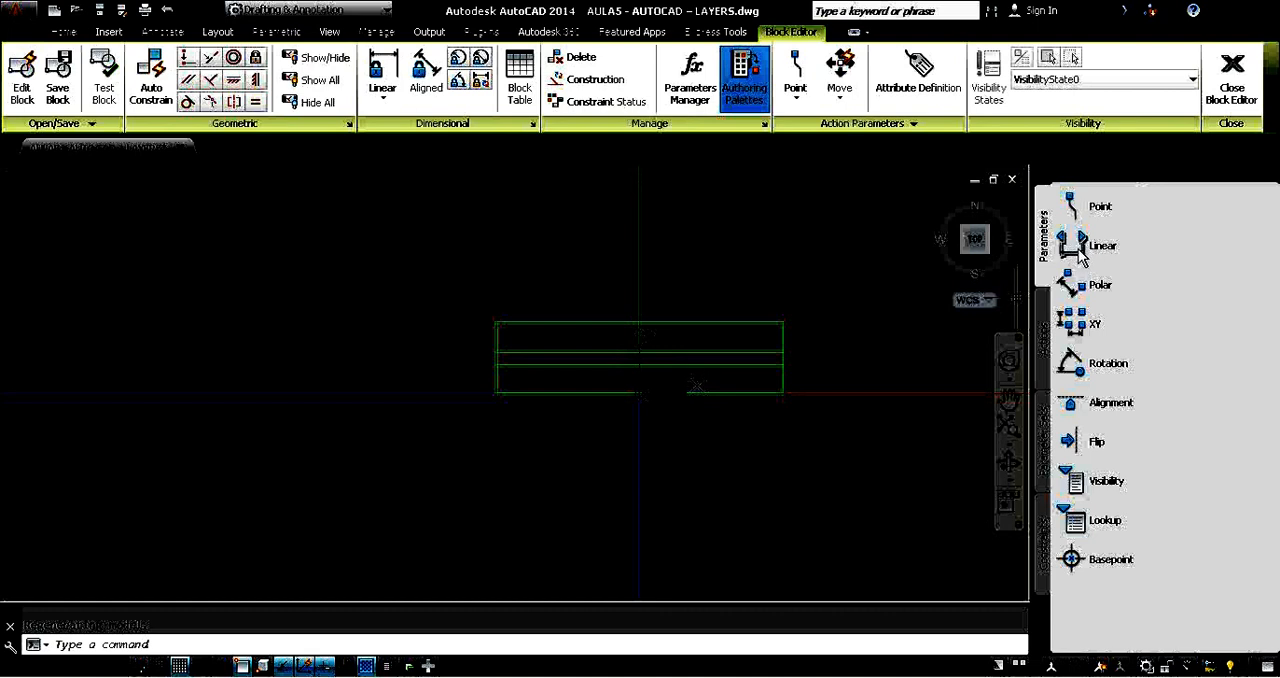
click(1043, 338)
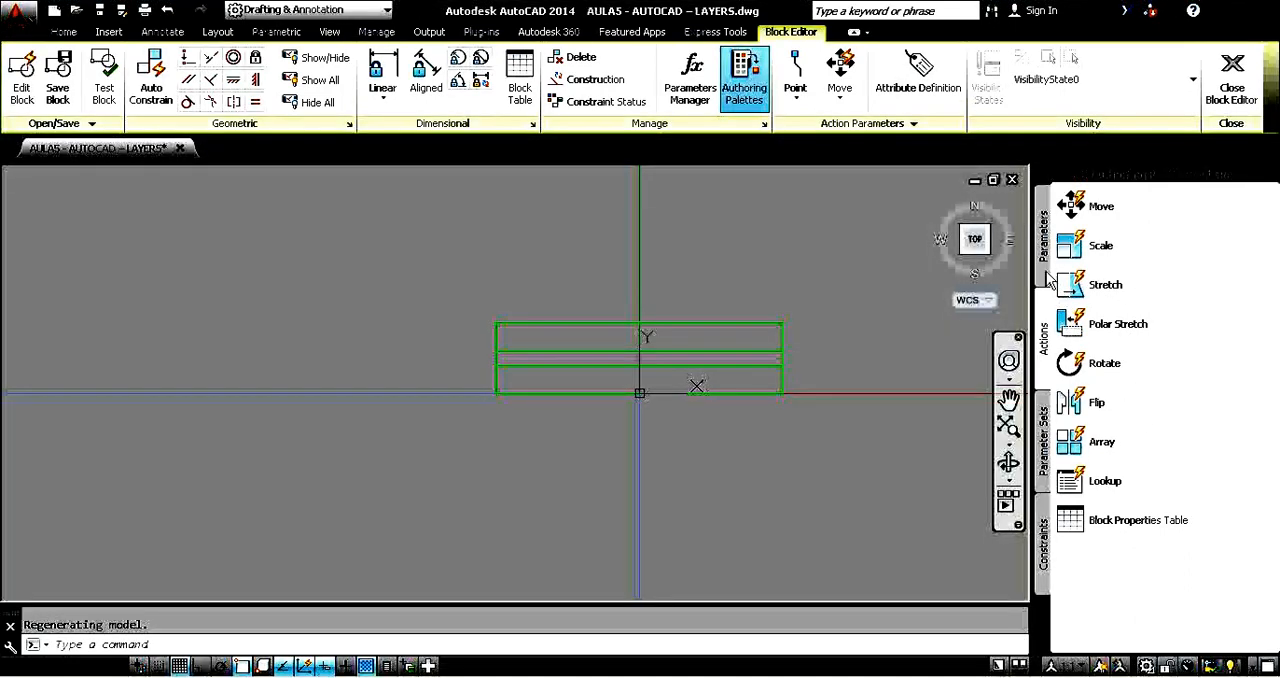
Add a linear parameter between the window's lower left and lower right corners, with its label below the window.
click(1045, 240)
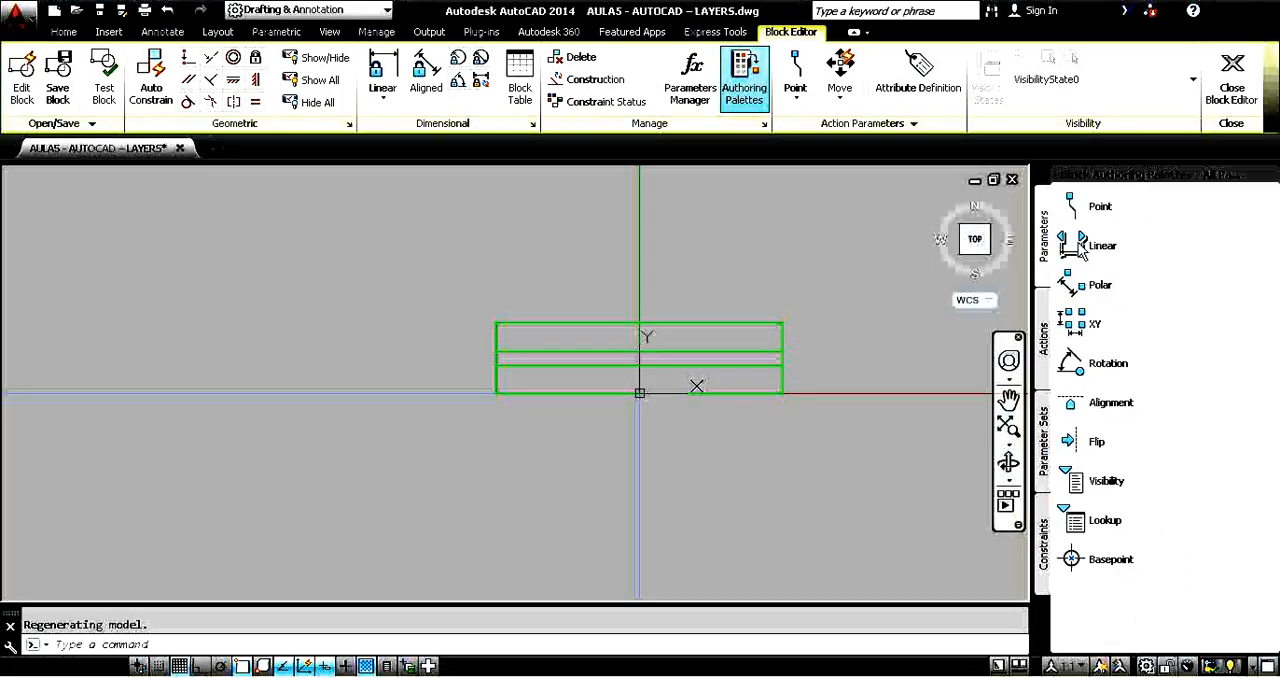
click(1085, 246)
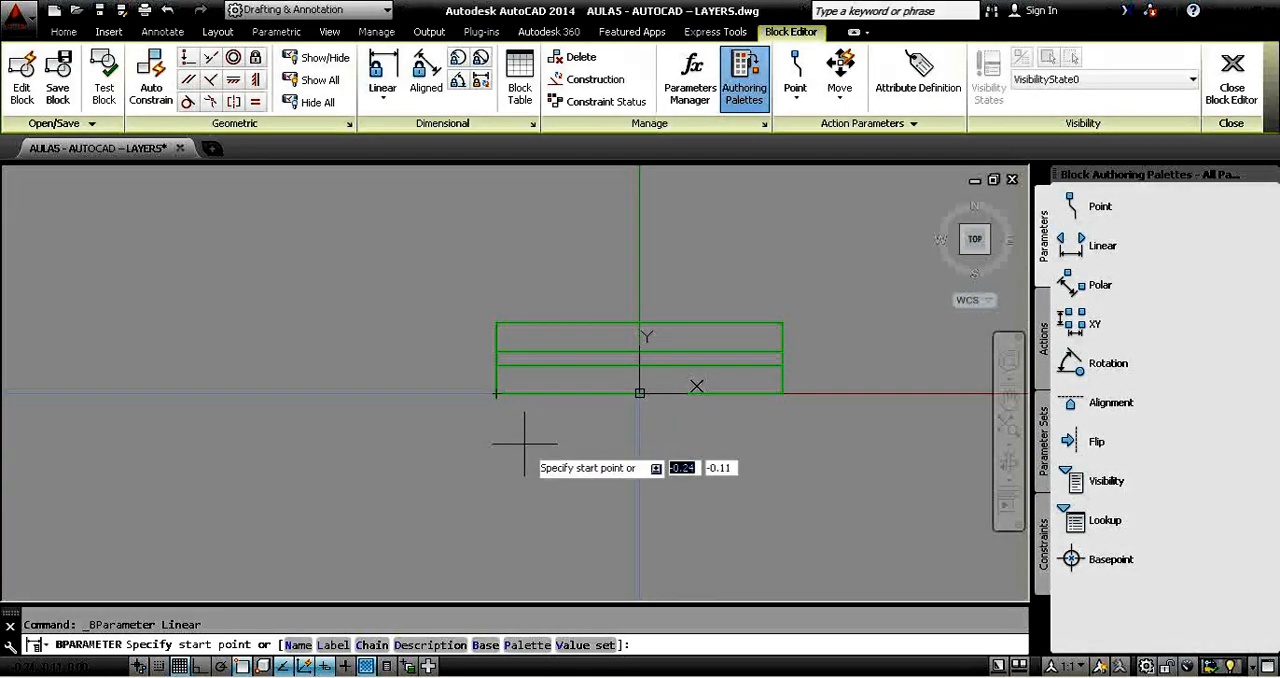
click(496, 393)
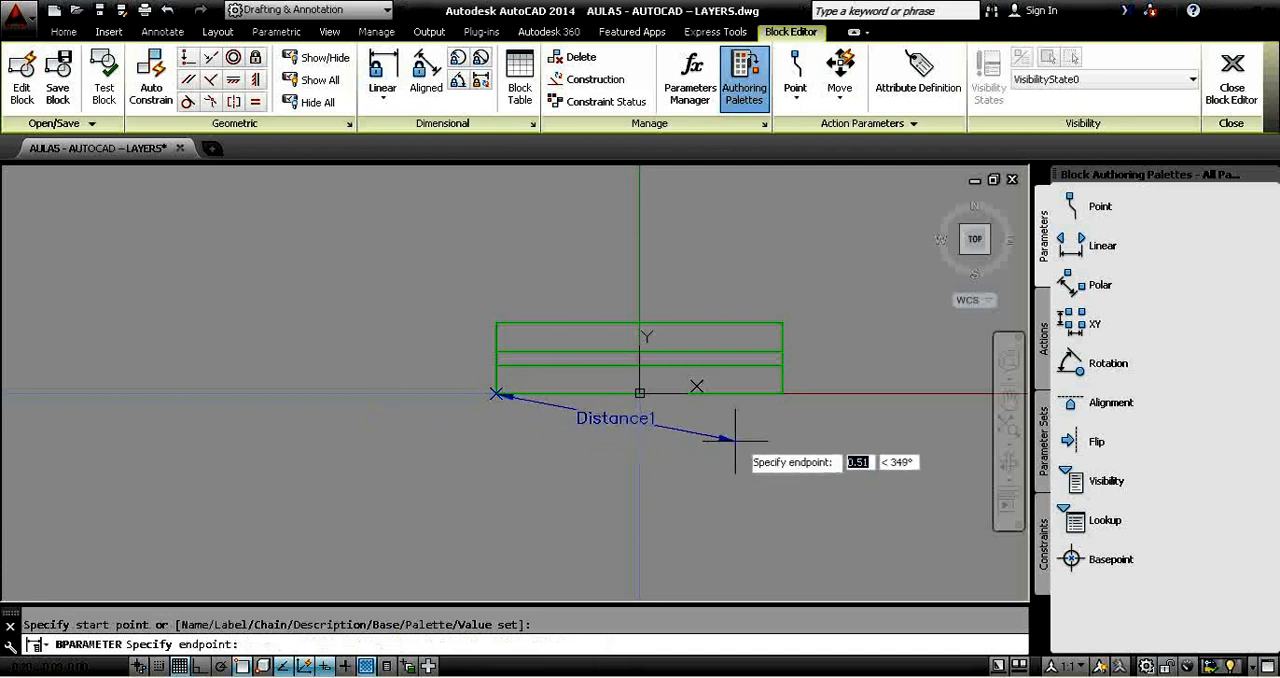
click(783, 393)
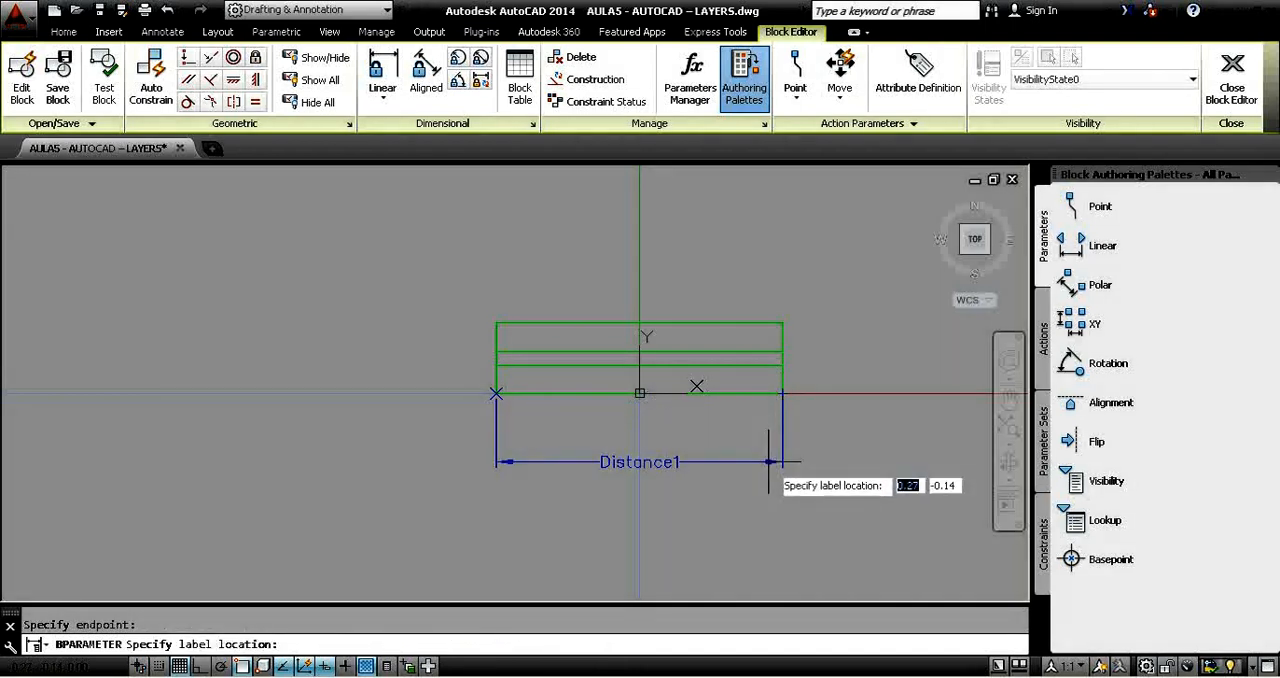
click(769, 462)
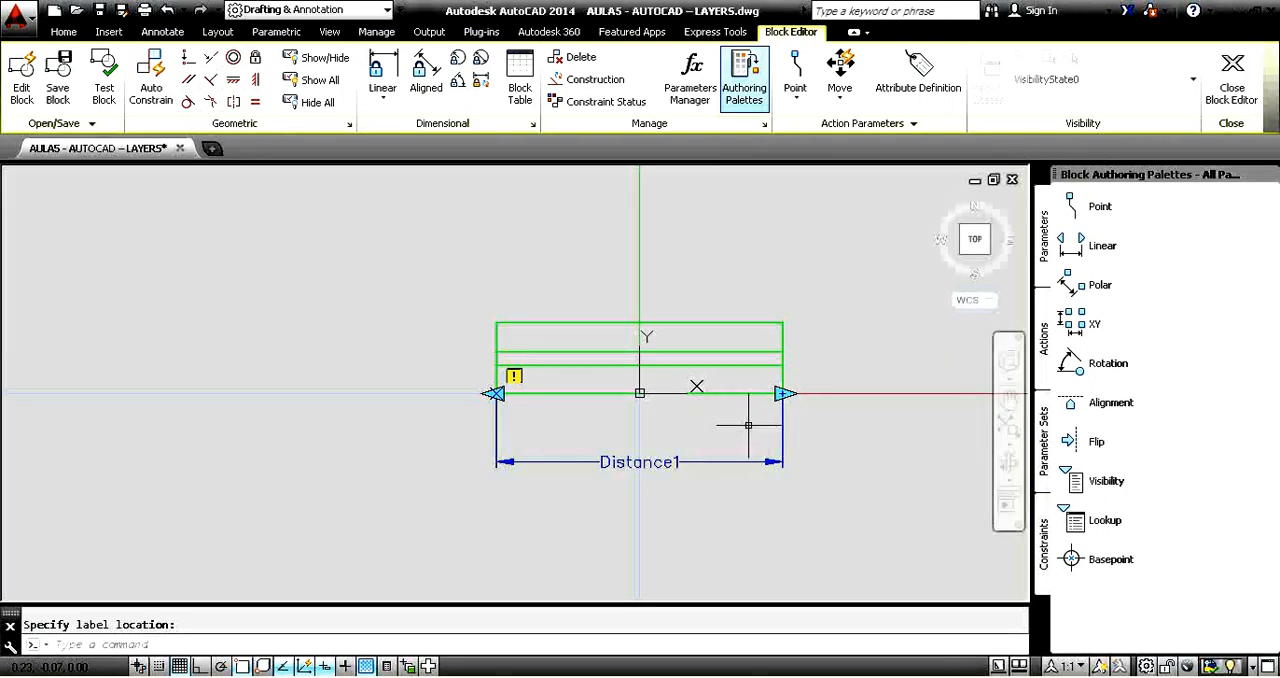
Add a Stretch action to the linear parameter's right end point, framing the window's right end and selecting the objects crossing it.
mouse_move(884, 427)
middle_down()
mouse_move(857, 400)
mouse_move(778, 391)
middle_up()
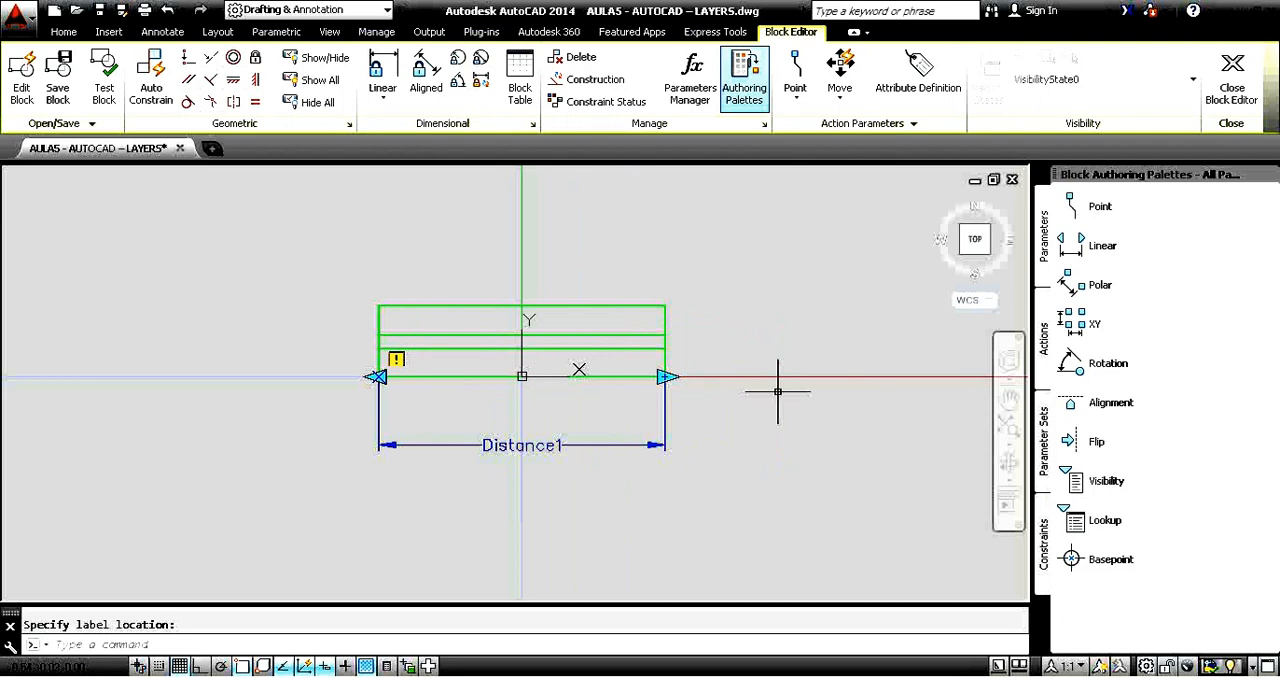
click(1045, 340)
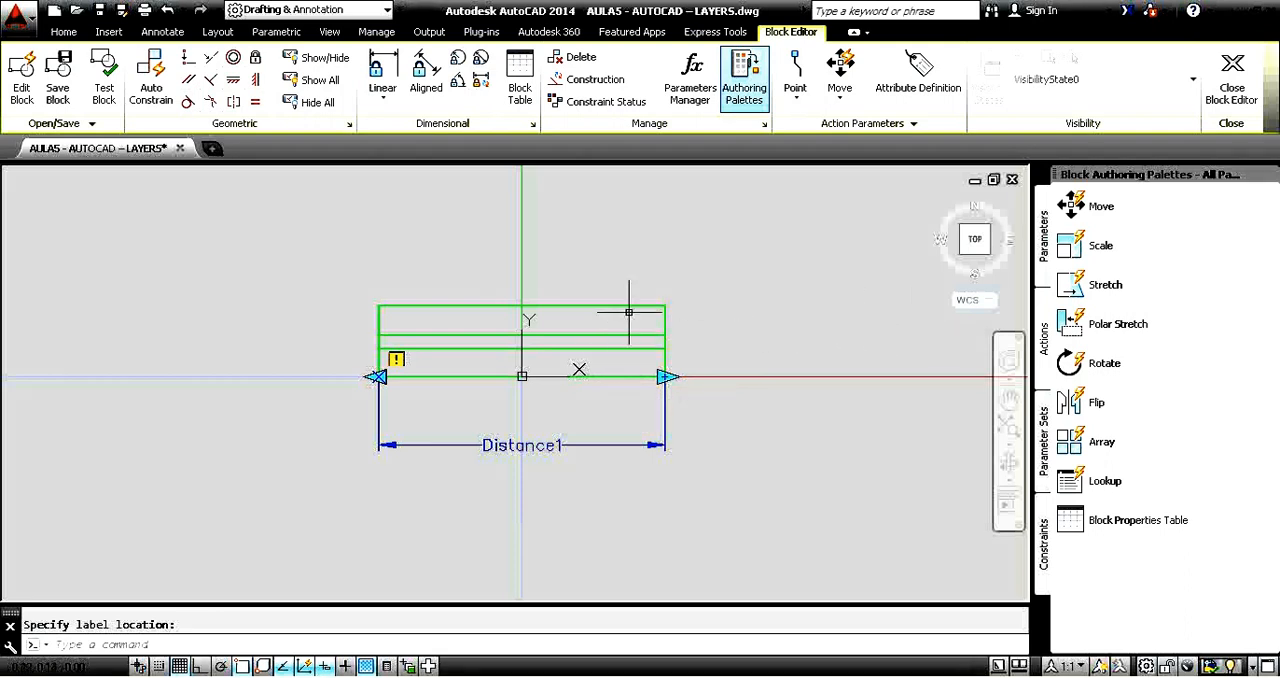
click(1075, 288)
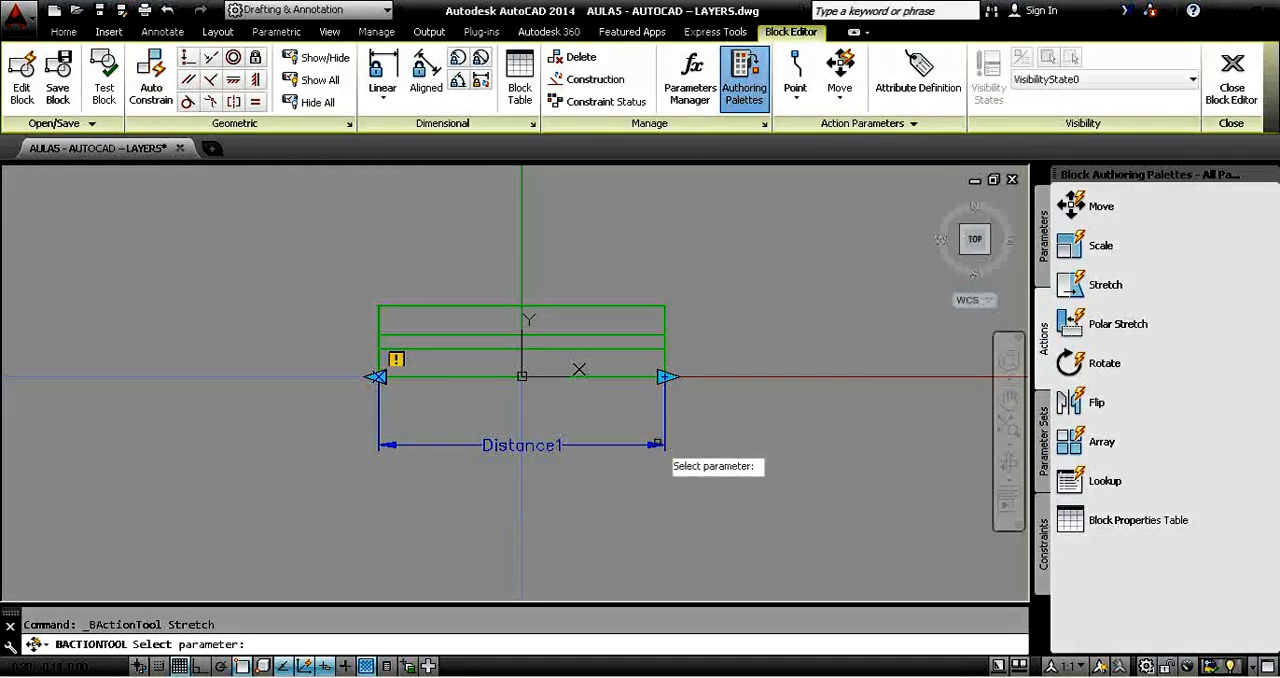
click(652, 446)
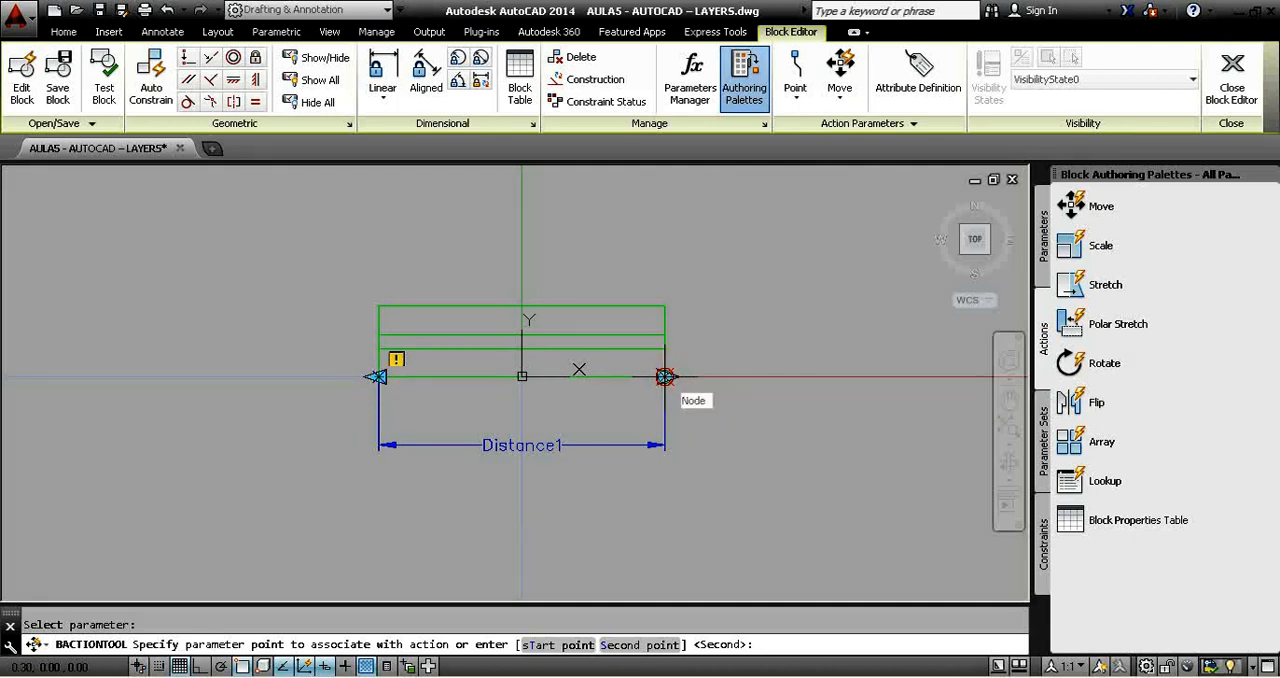
click(665, 377)
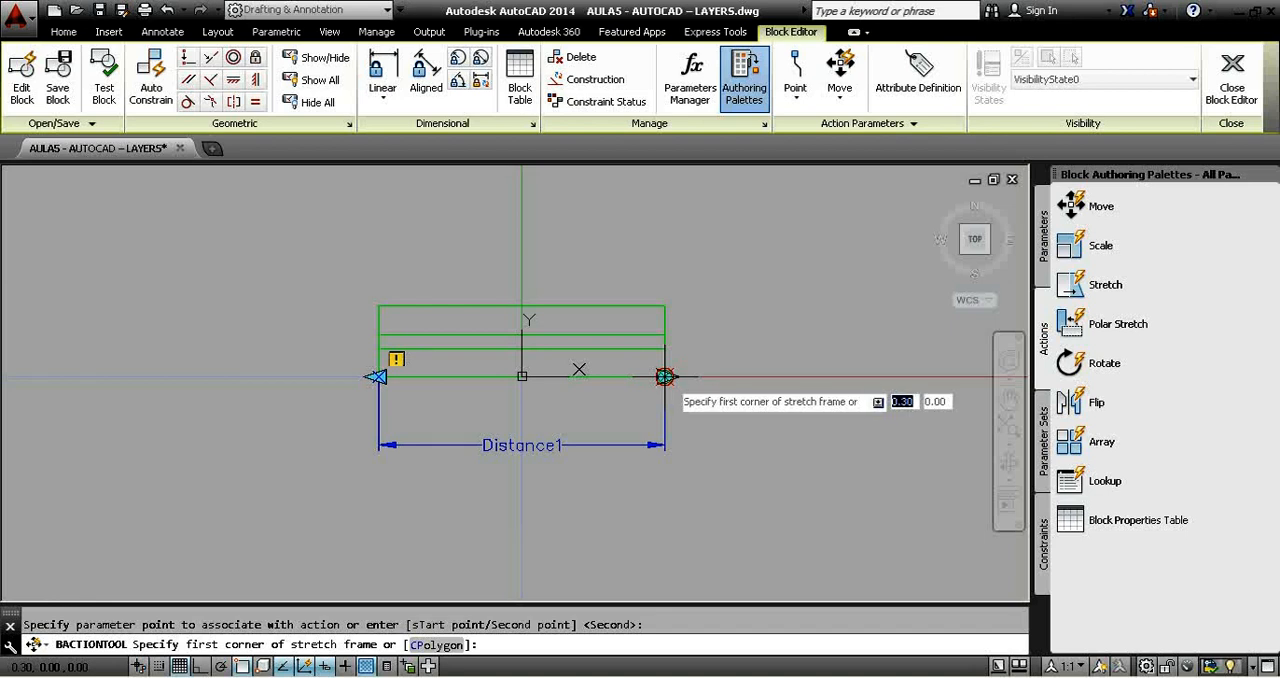
click(712, 409)
click(598, 285)
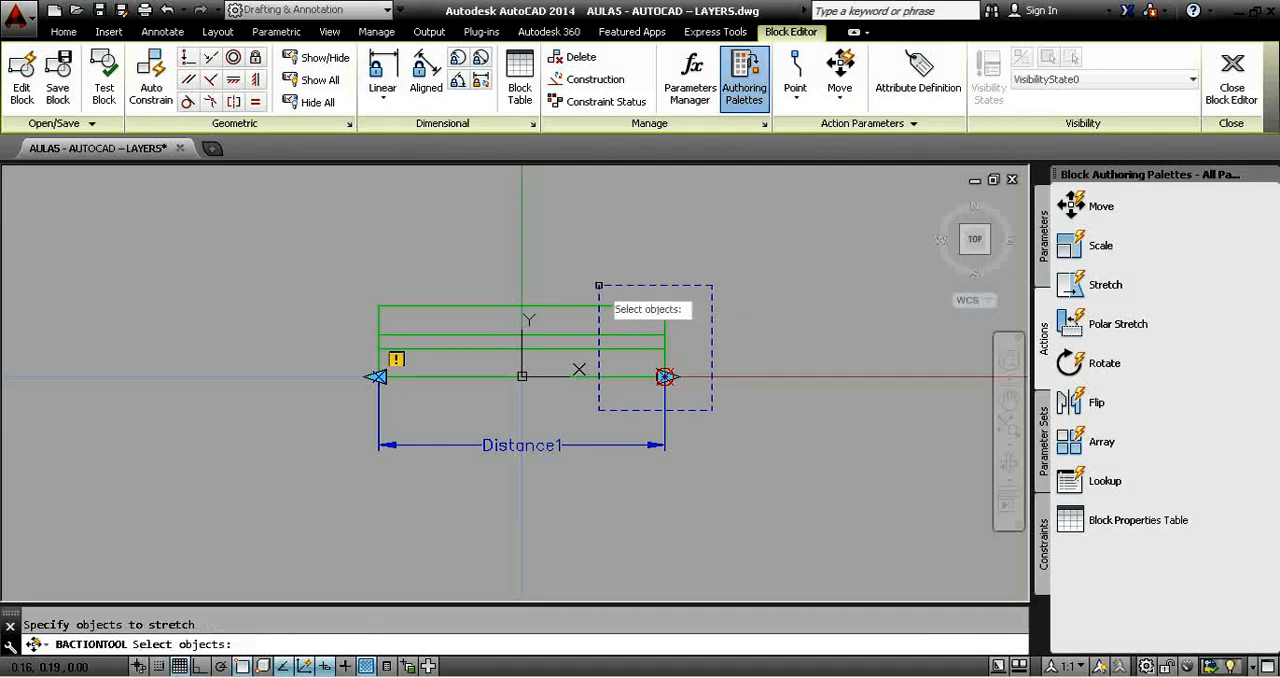
click(694, 397)
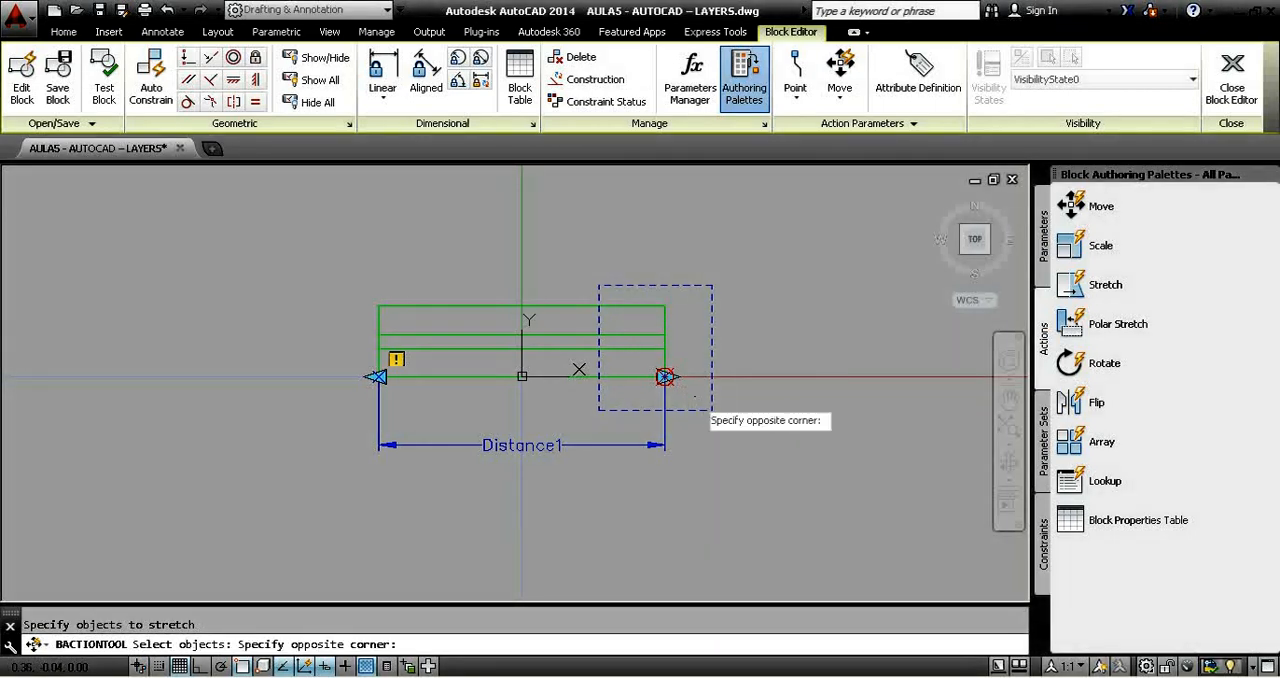
click(621, 300)
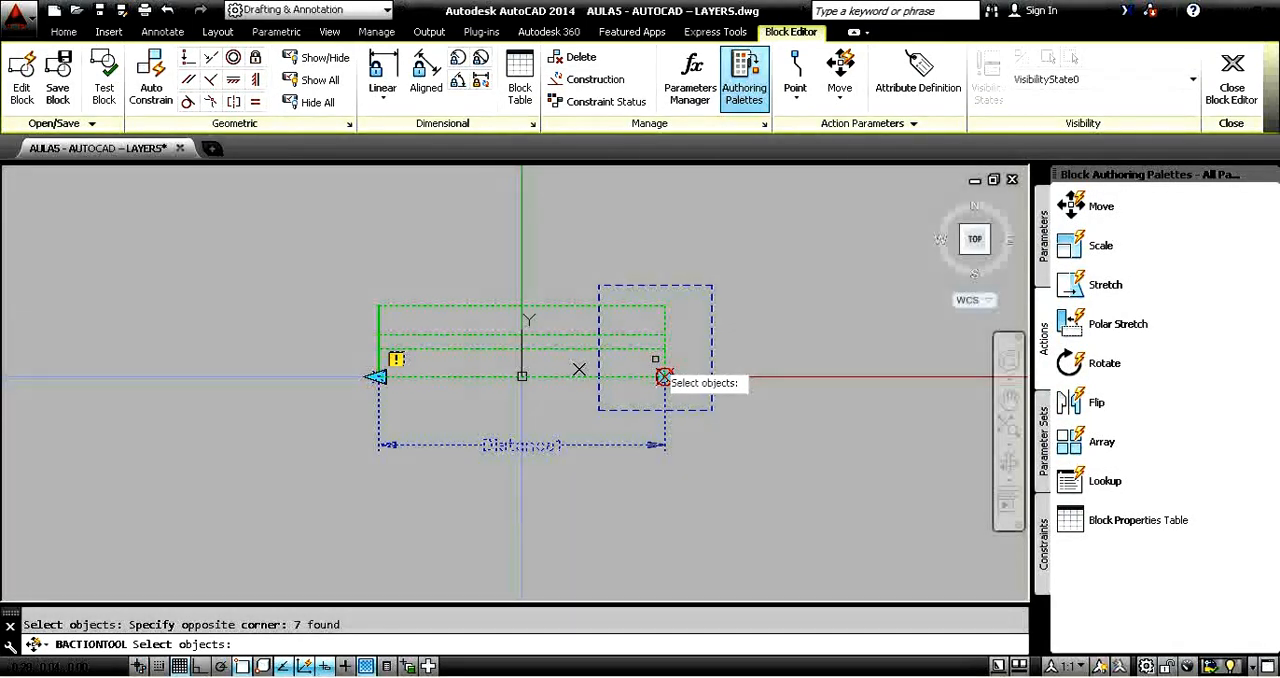
key(Return)
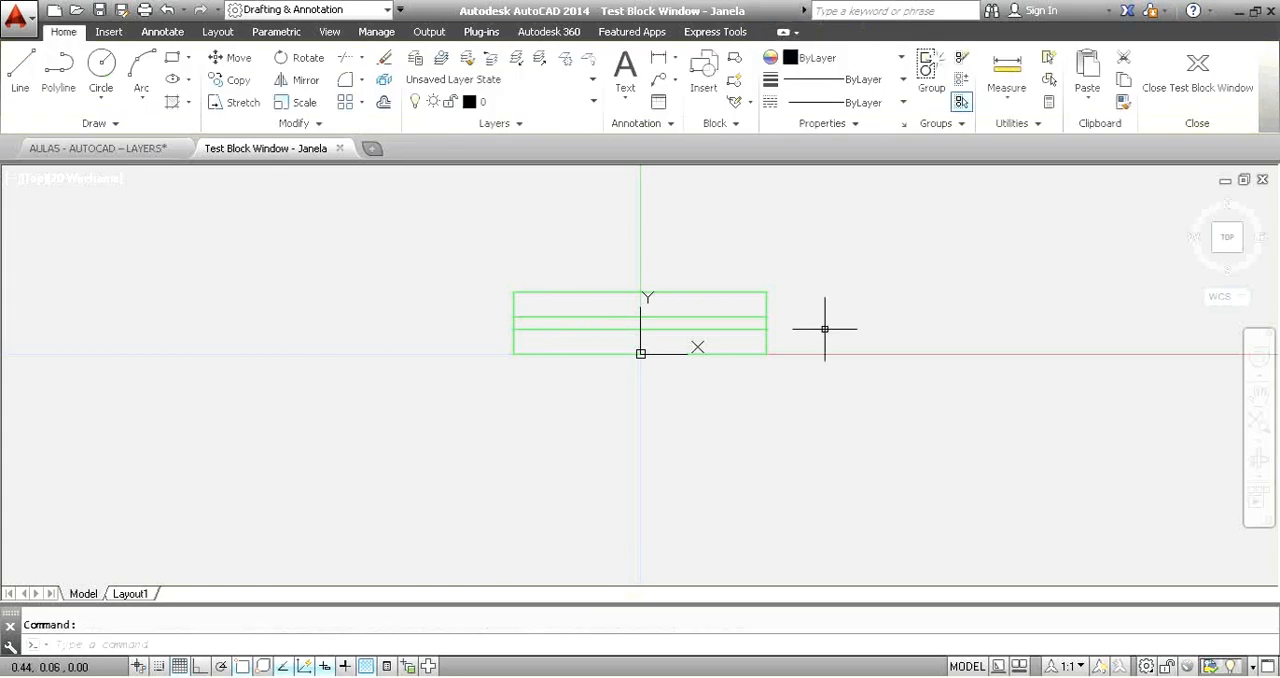
Test the block's stretching by pulling the window's right end out to several lengths and back in.
click(760, 317)
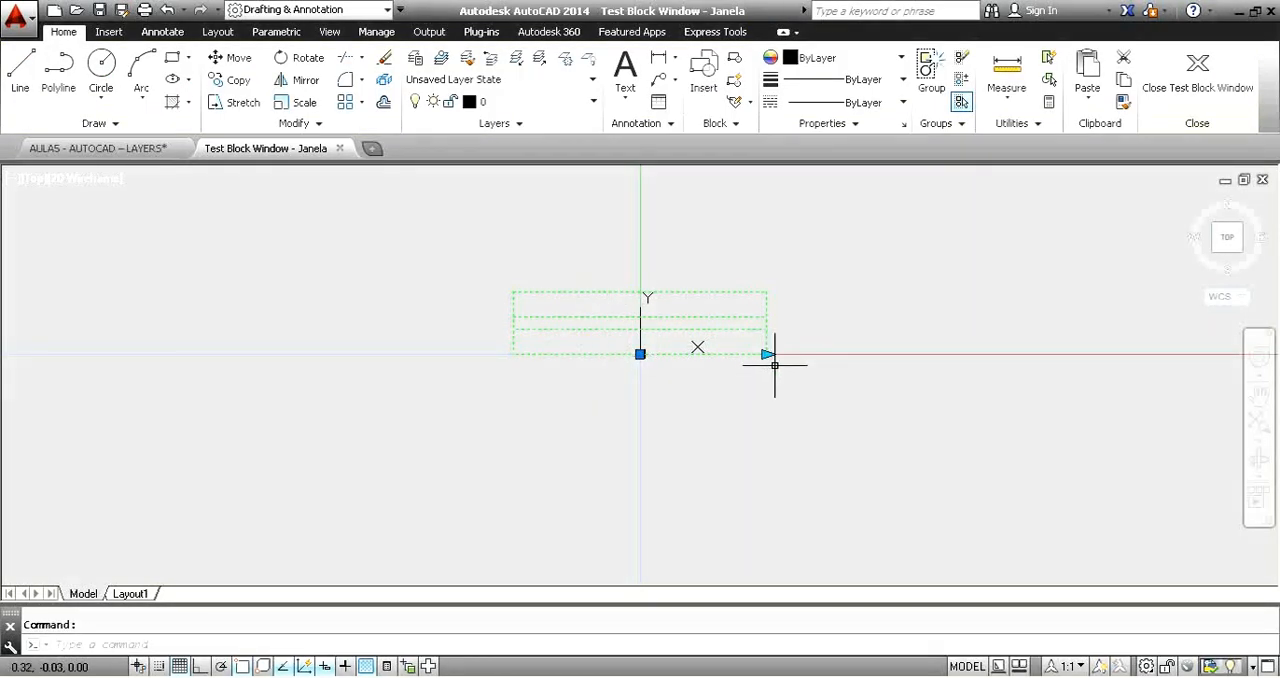
click(768, 354)
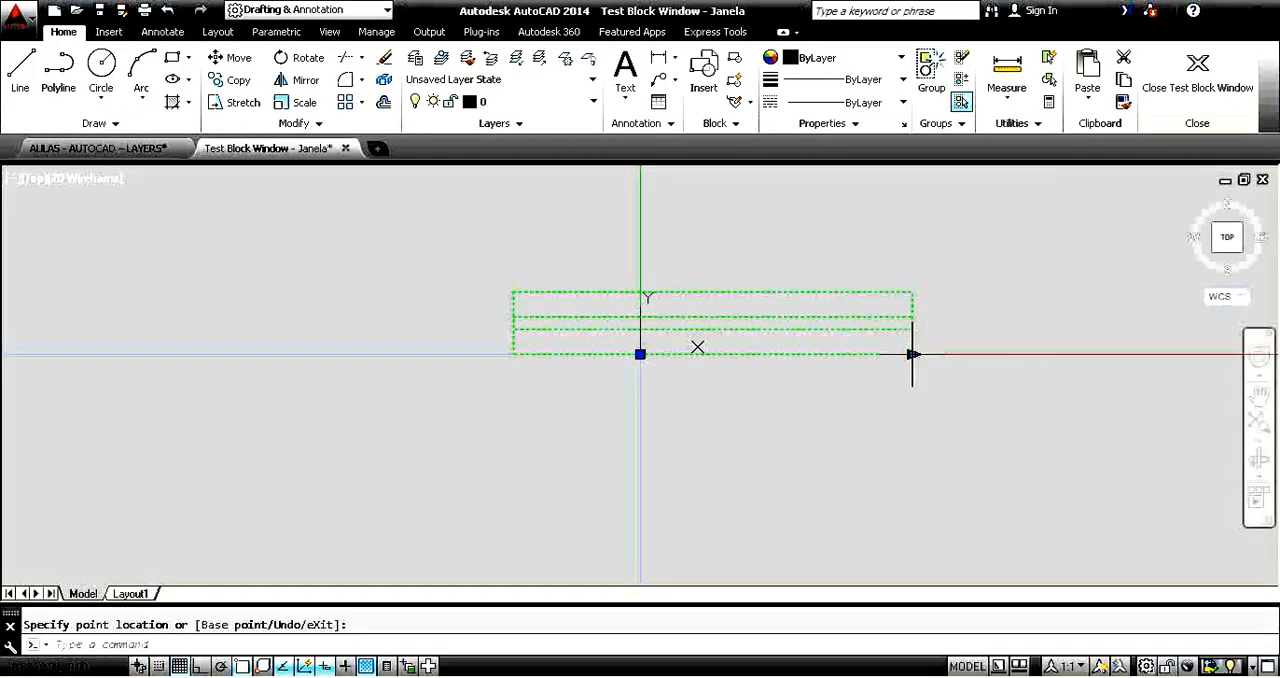
click(912, 354)
click(1010, 354)
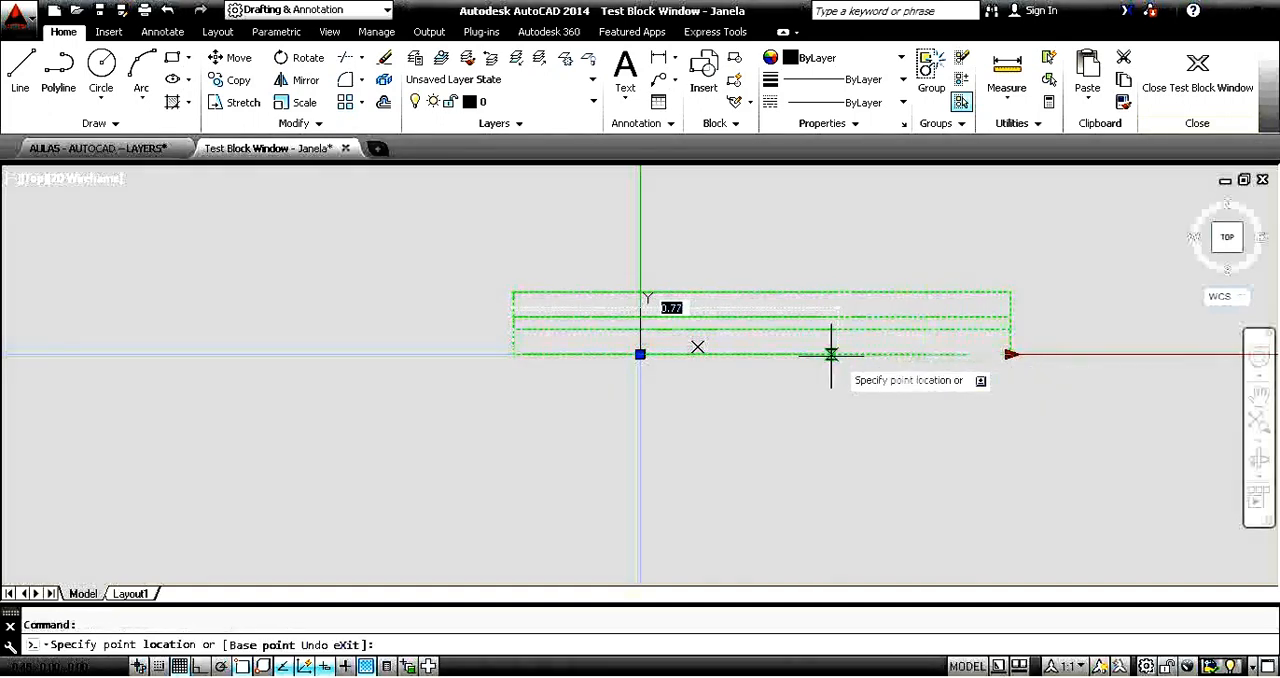
click(784, 354)
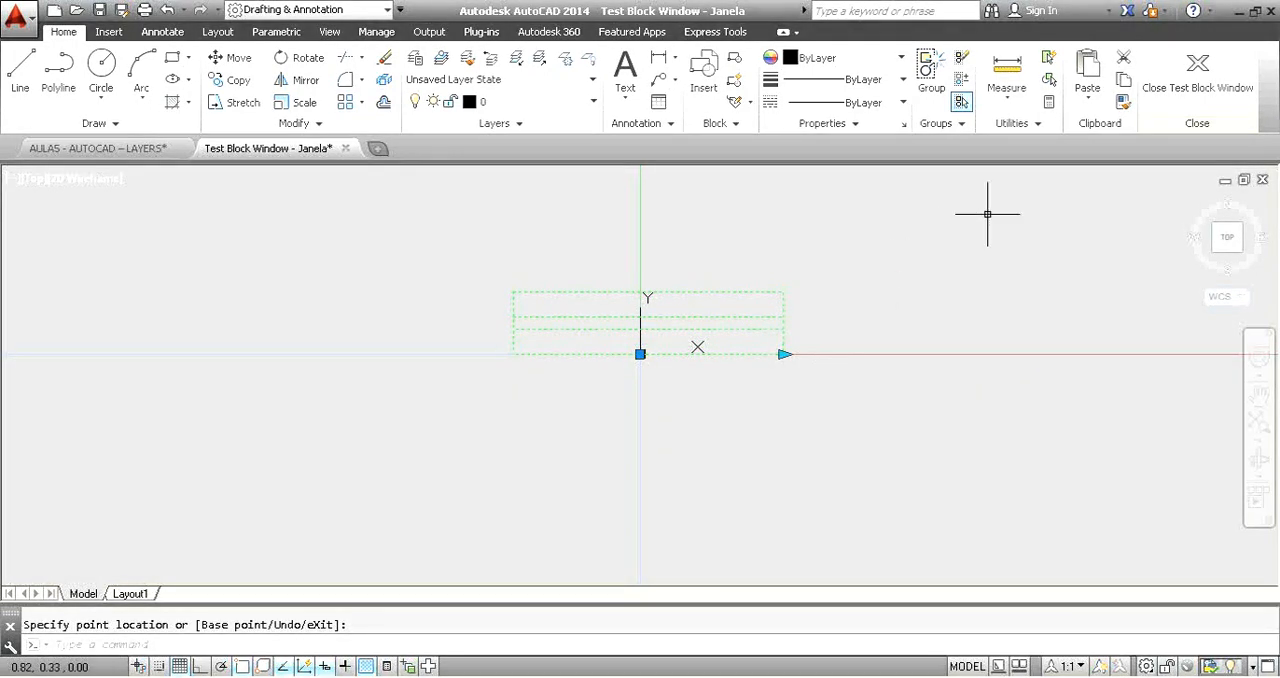
Close the test block window and exit the Block Editor, saving the changes to the Janela block.
click(1190, 90)
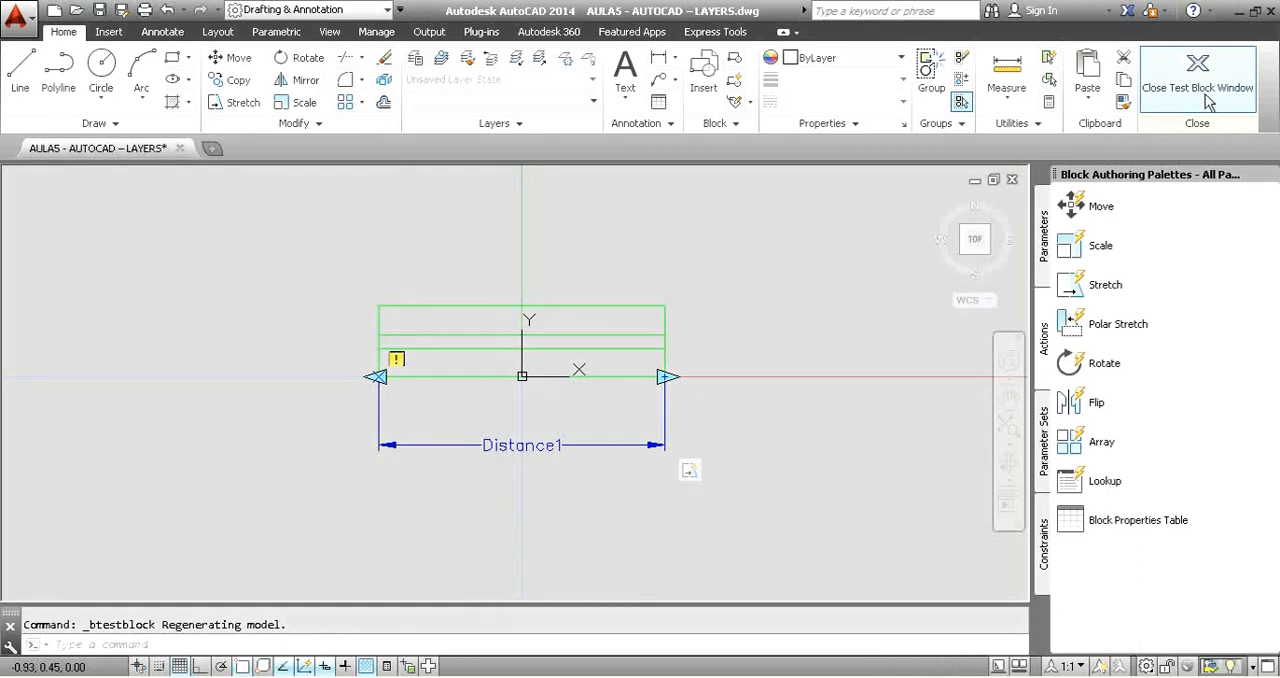
click(1233, 92)
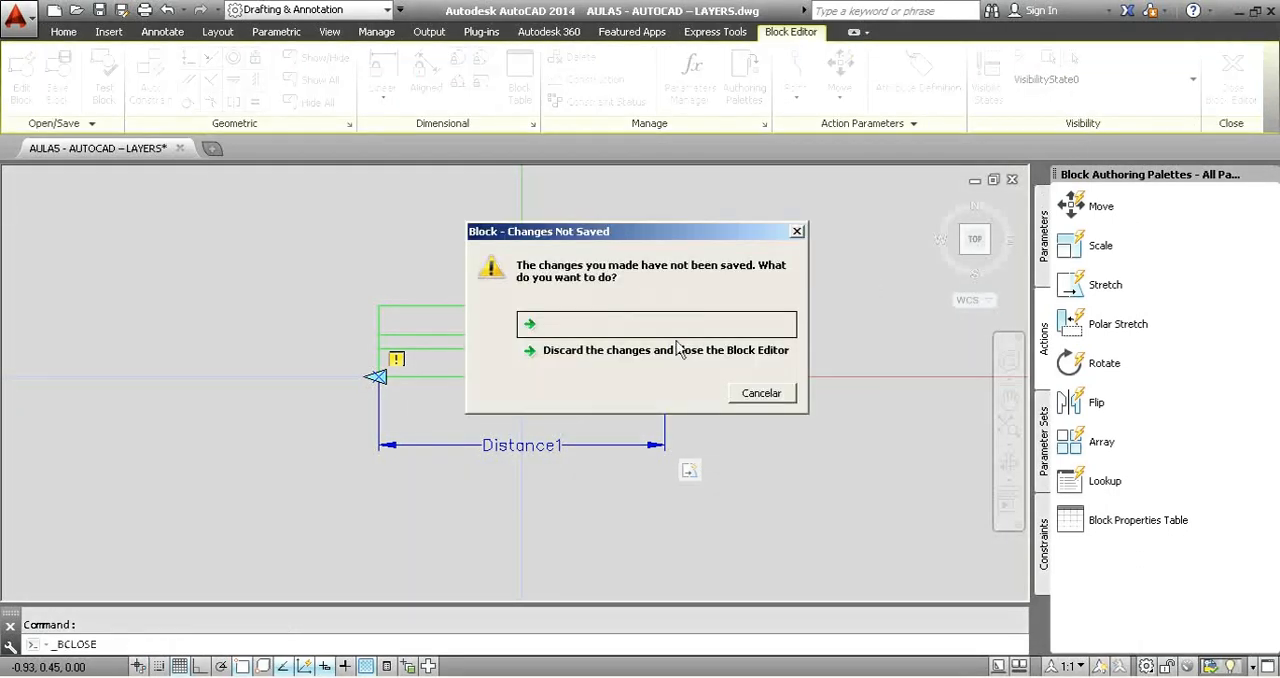
click(607, 325)
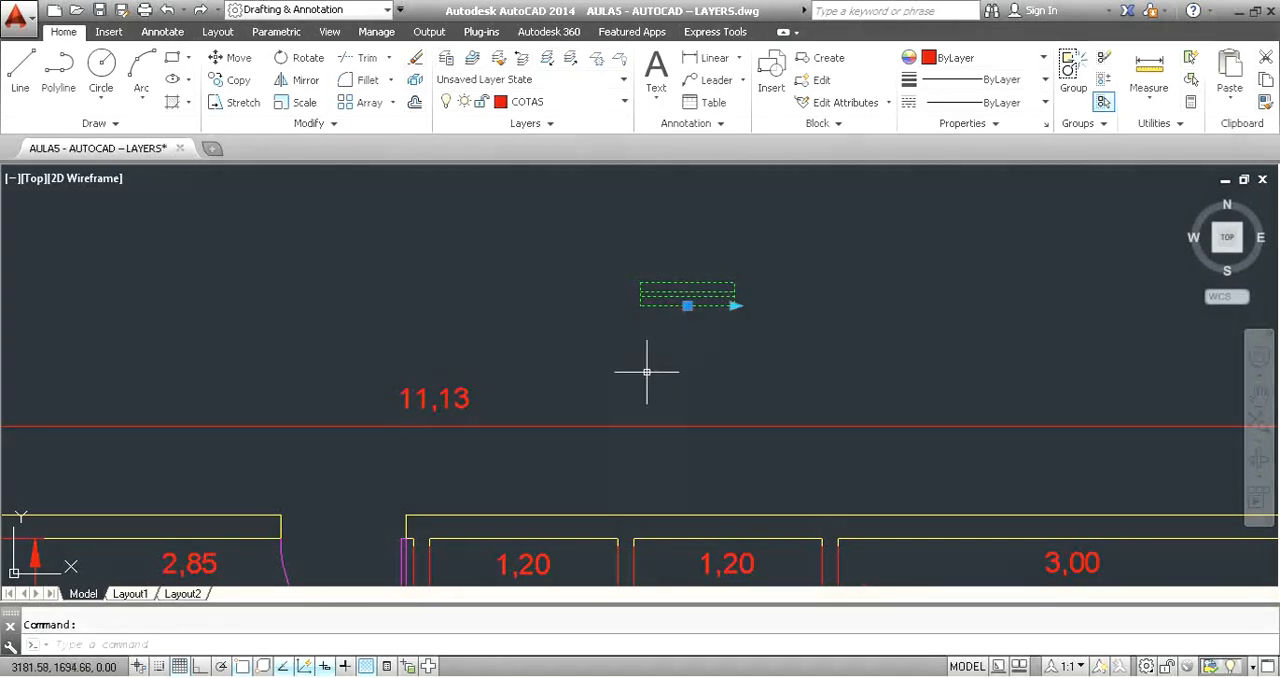
Move the window block slightly to the left within the empty area above the plan.
click(687, 305)
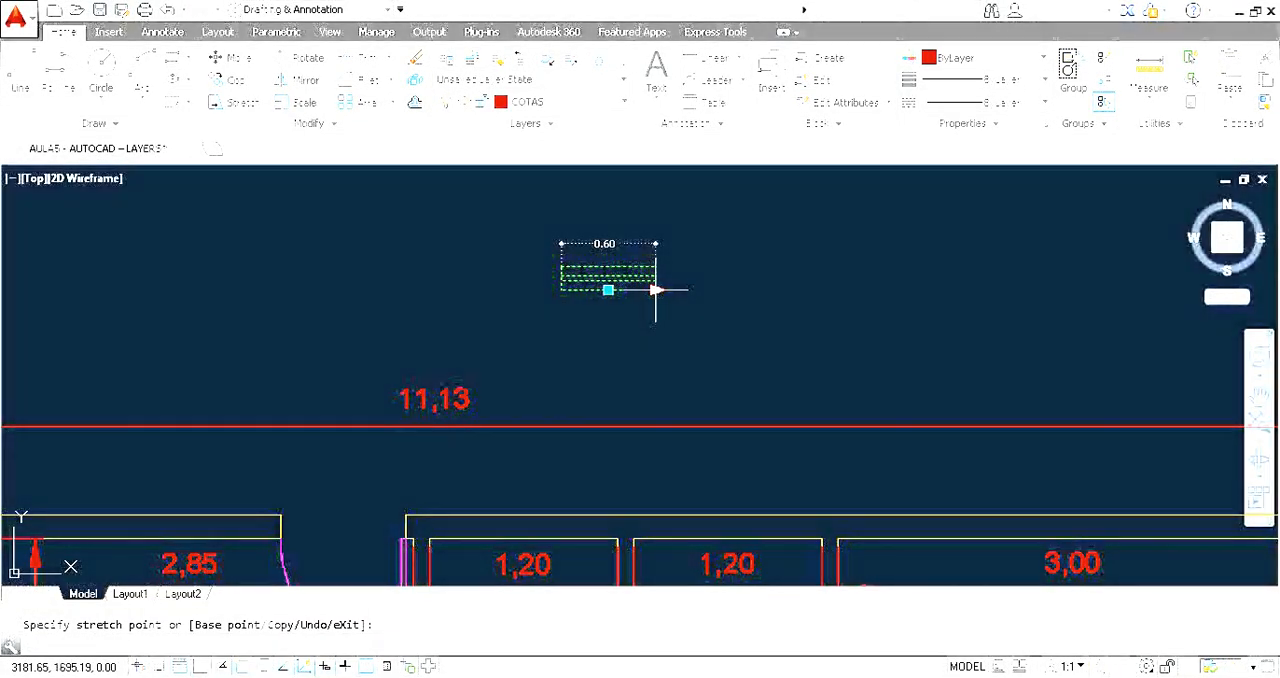
key(Escape)
click(658, 289)
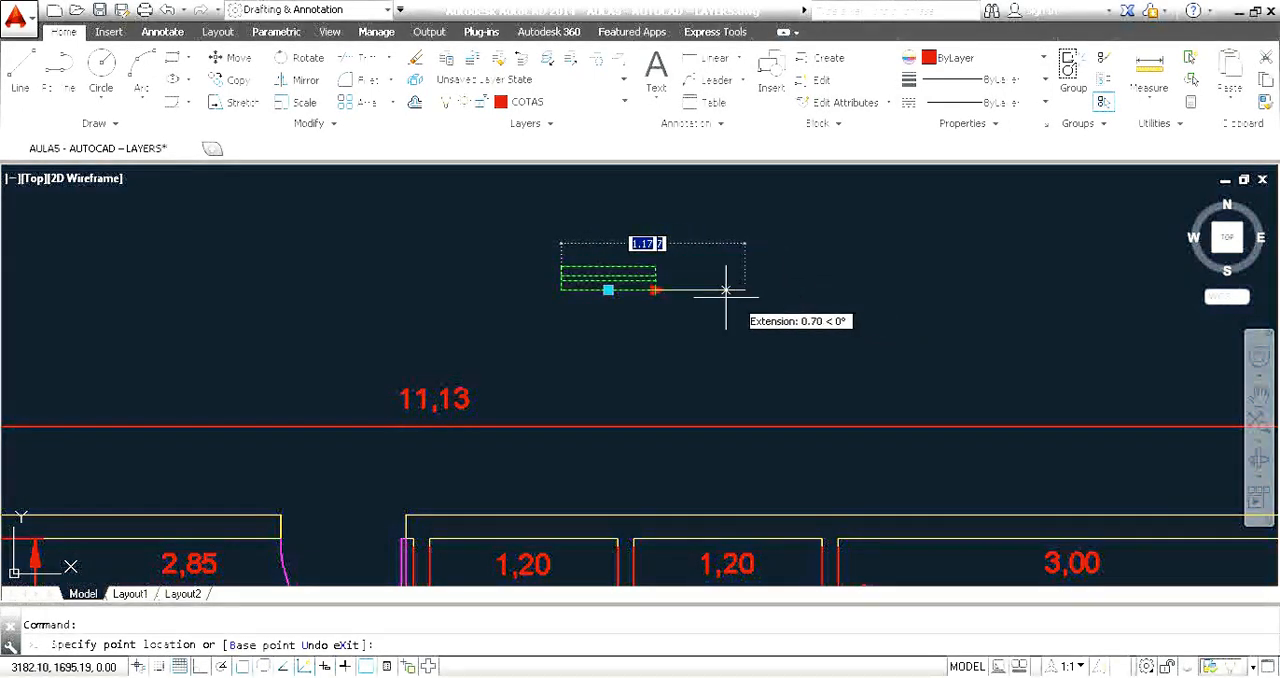
click(662, 294)
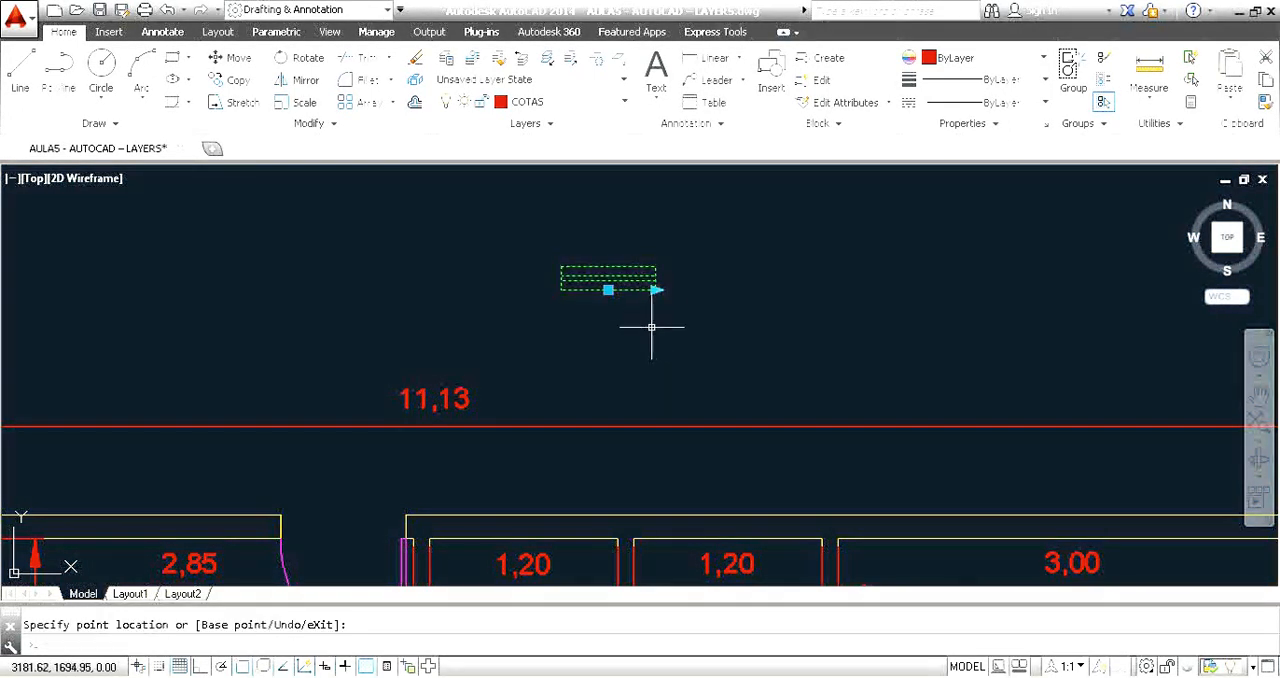
click(608, 290)
click(628, 305)
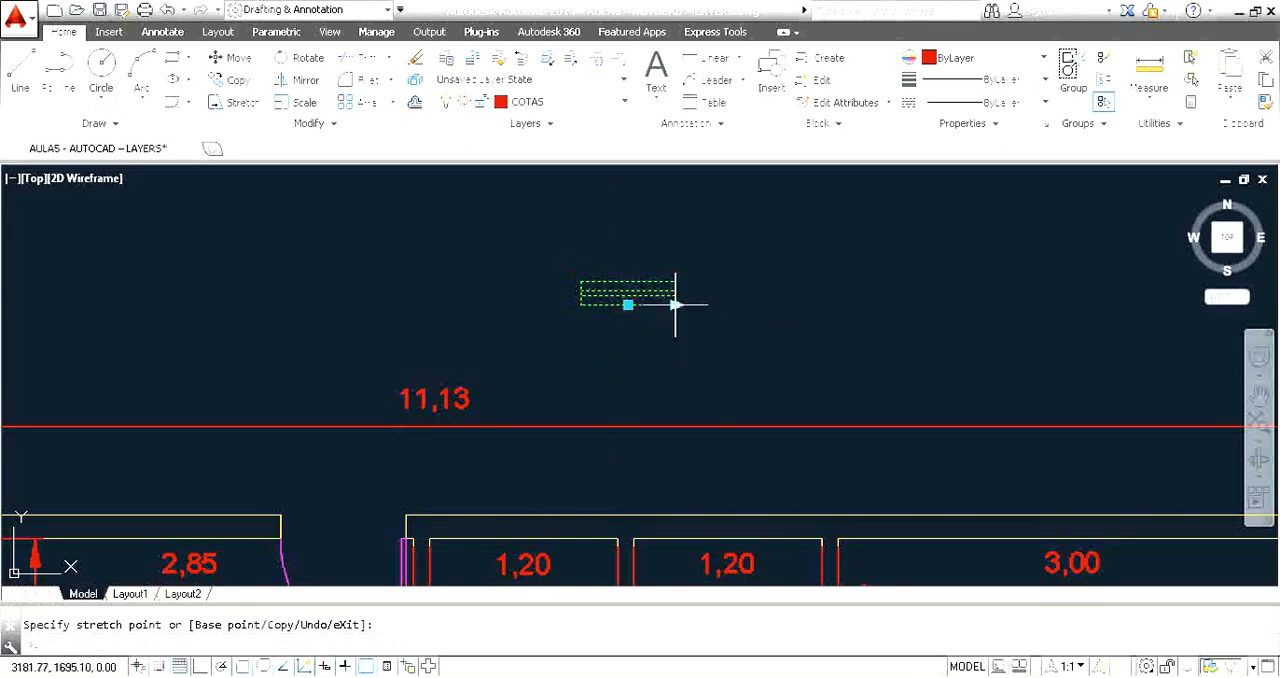
Stretch the window block from its right end to a length of 1.
click(675, 305)
text(1)
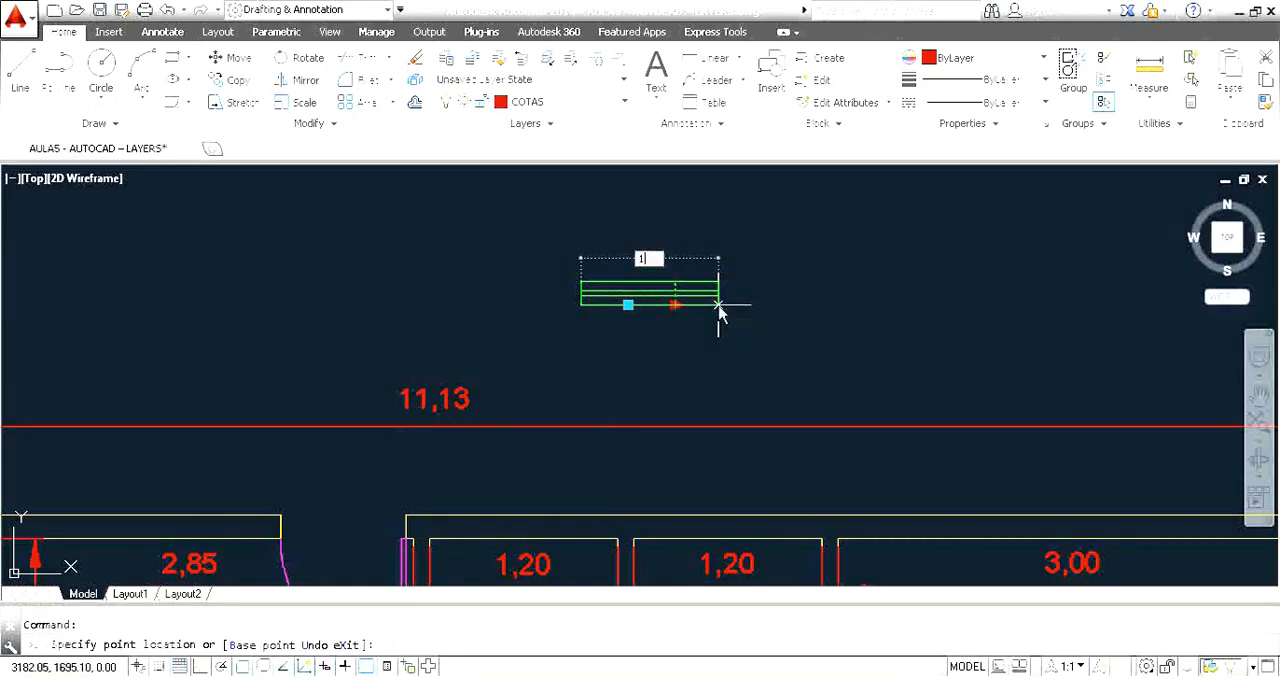
key(Return)
click(720, 331)
click(680, 342)
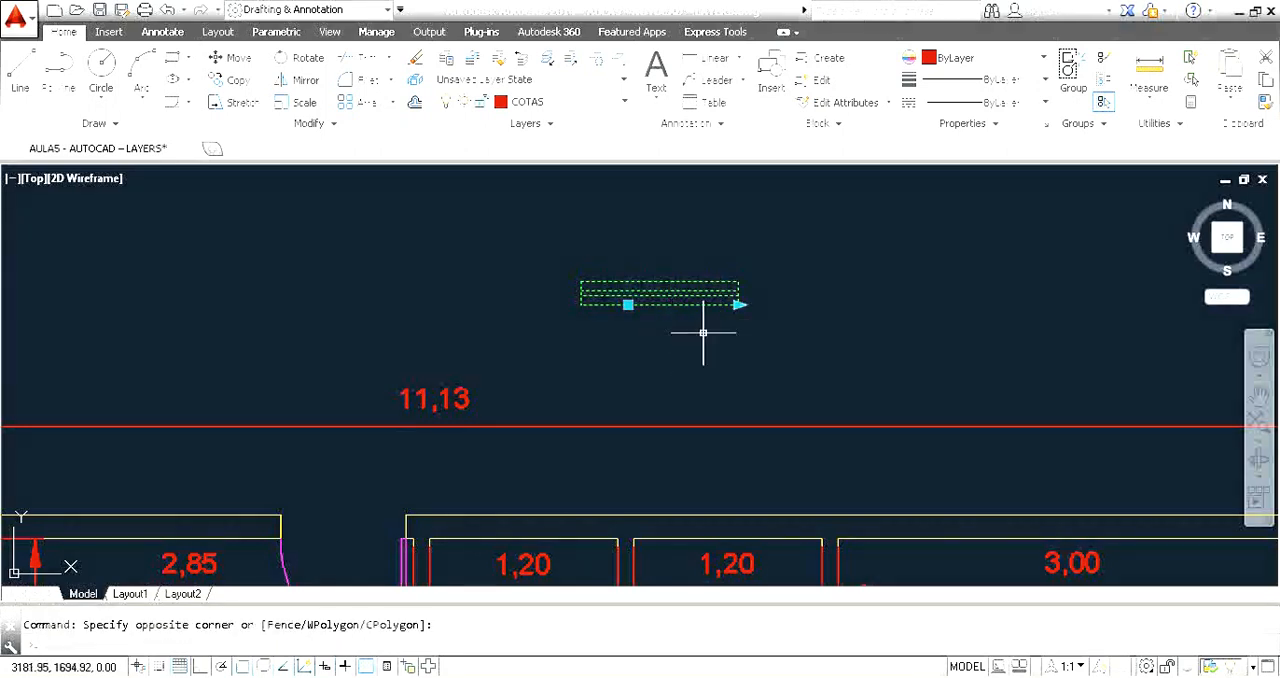
Stretch the window block from its right end to a length of 1.5.
click(738, 305)
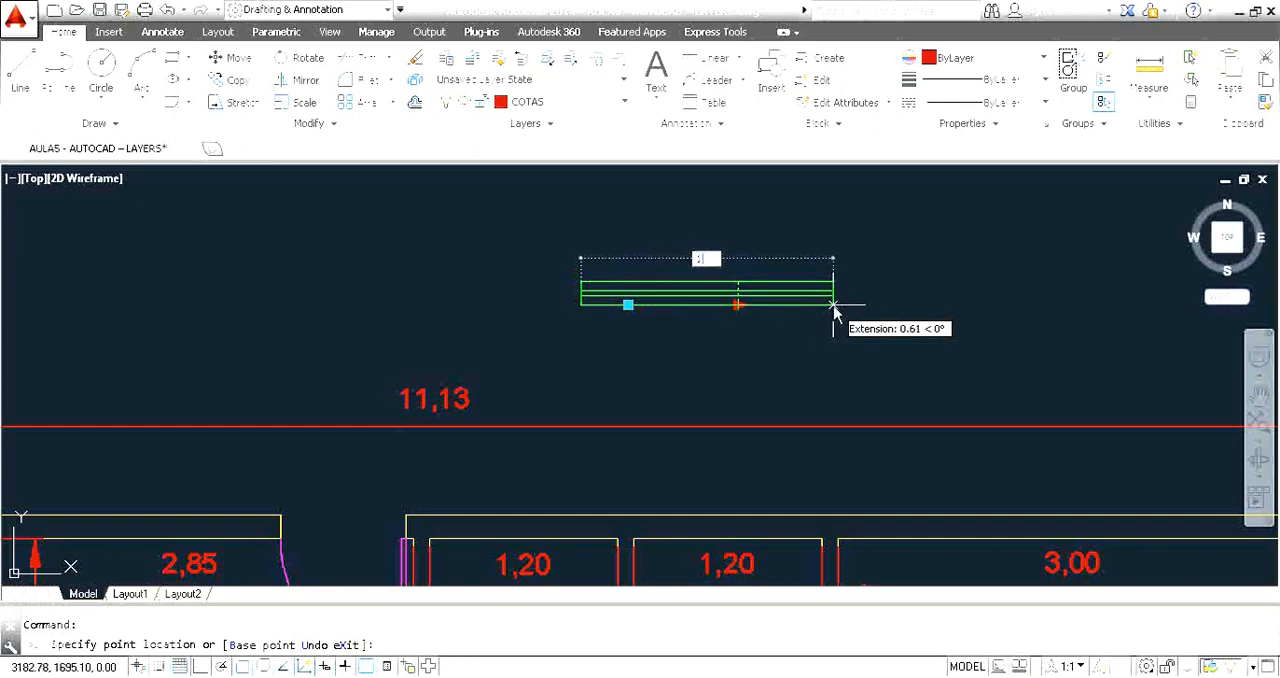
text(1.5)
key(Return)
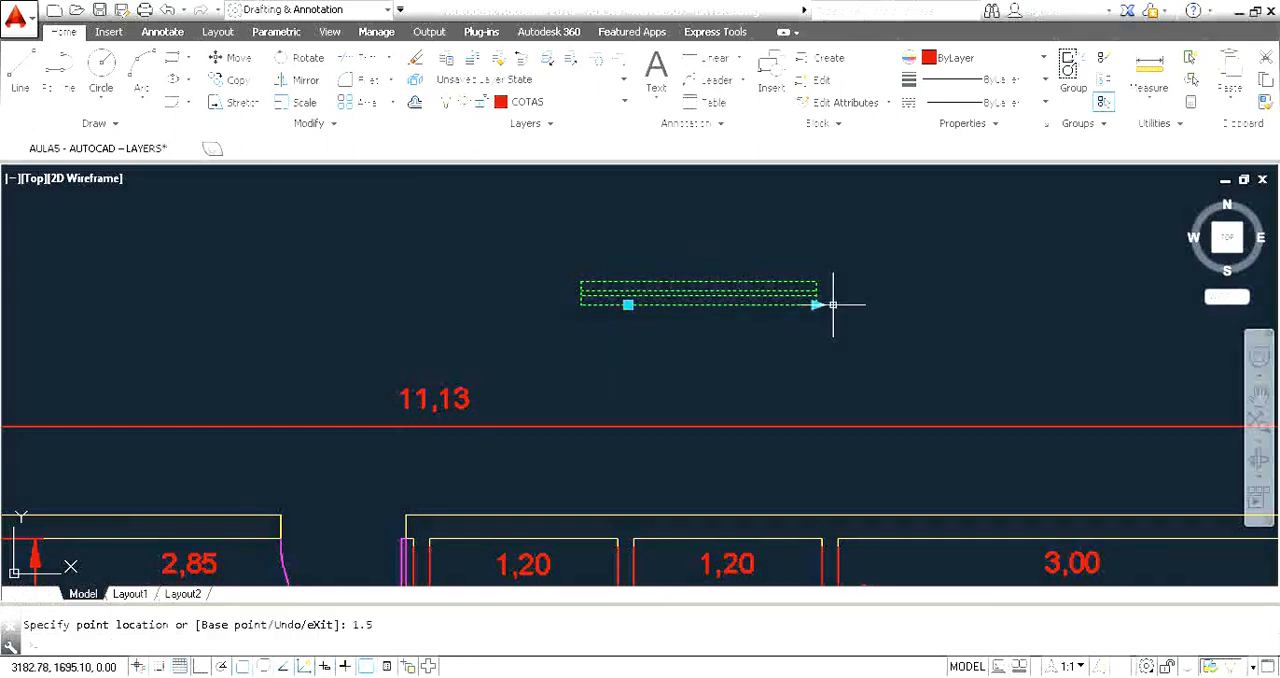
Stretch the window block from its right end to a length of 0.6.
click(816, 305)
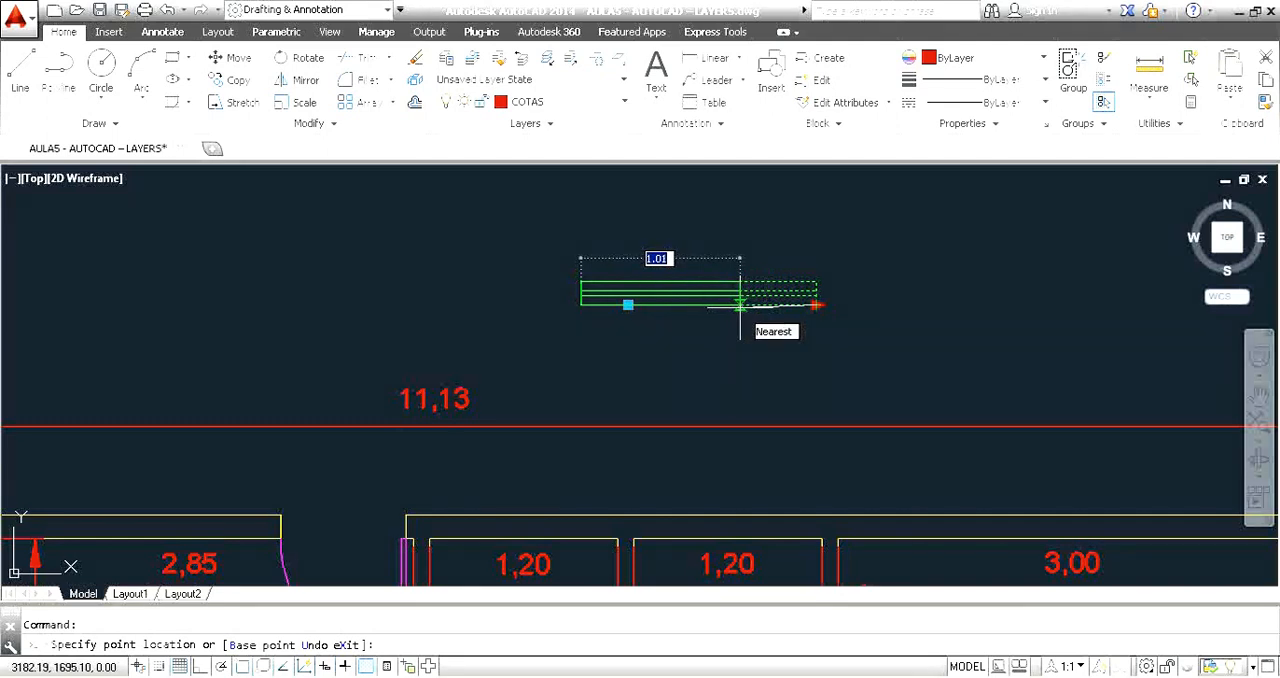
text(0.6)
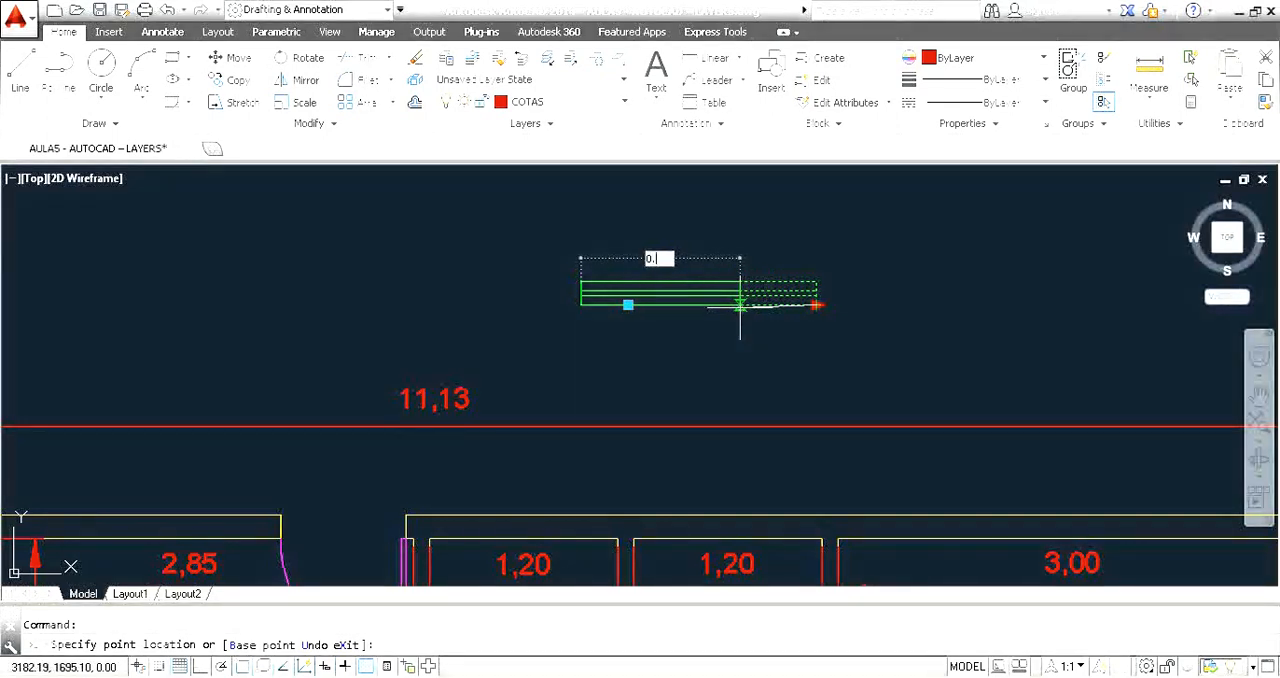
key(Return)
click(703, 334)
click(700, 314)
key(Escape)
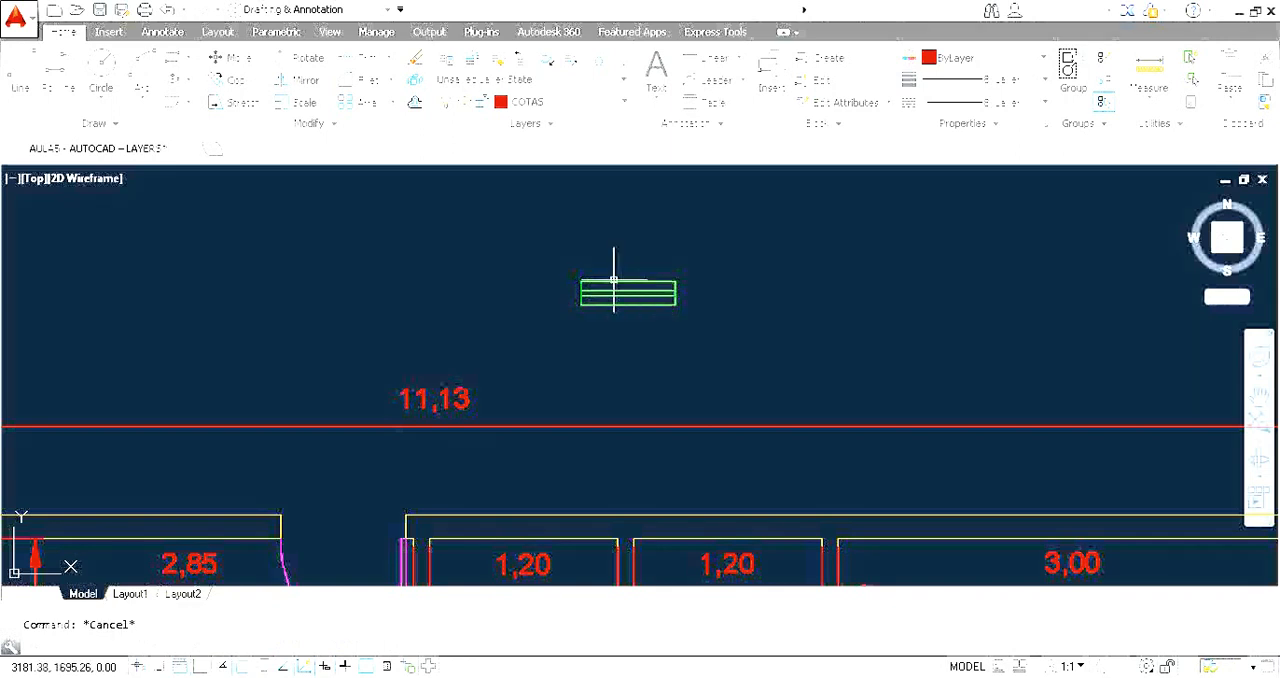
click(638, 303)
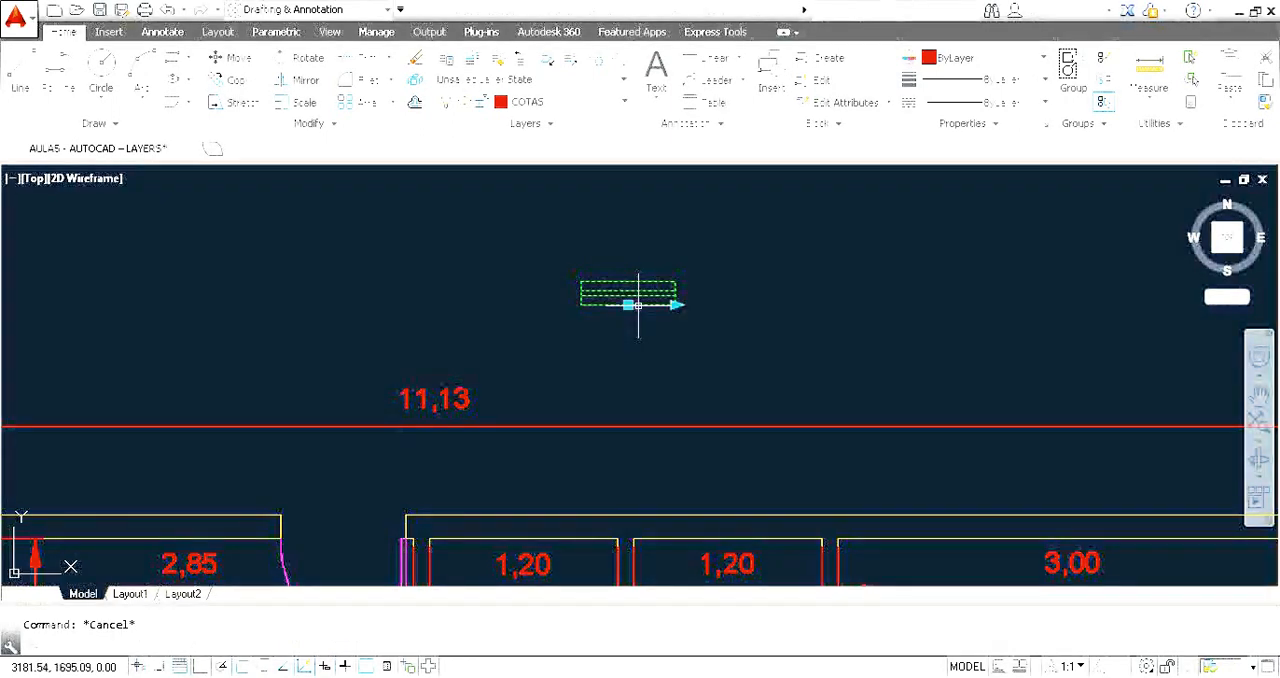
click(675, 304)
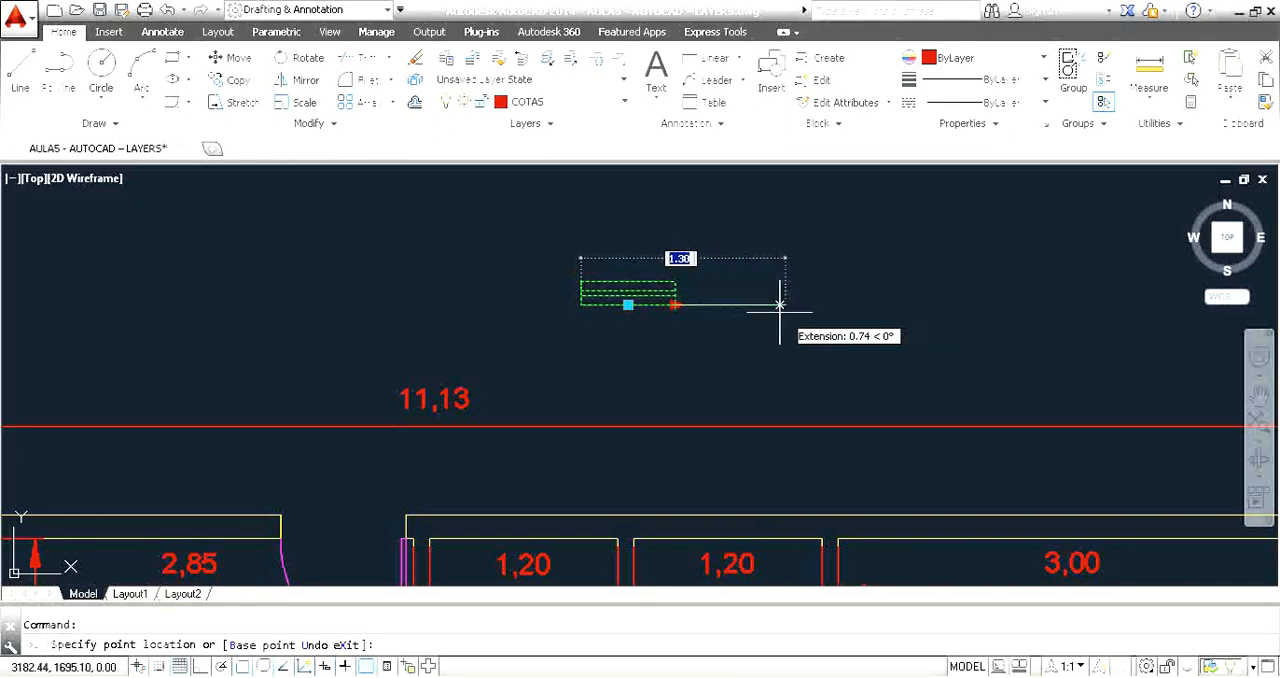
click(675, 304)
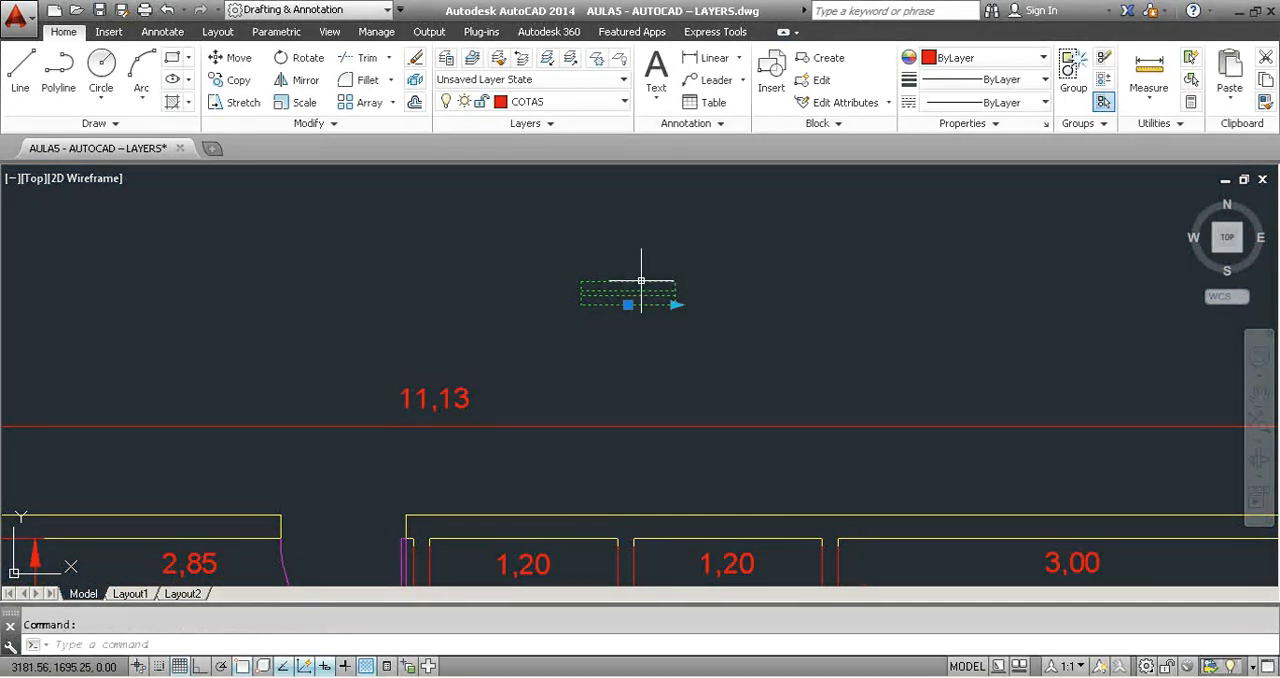
Open the Janela block in the Block Editor and display the properties of its Distance1 linear parameter.
double_click(642, 281)
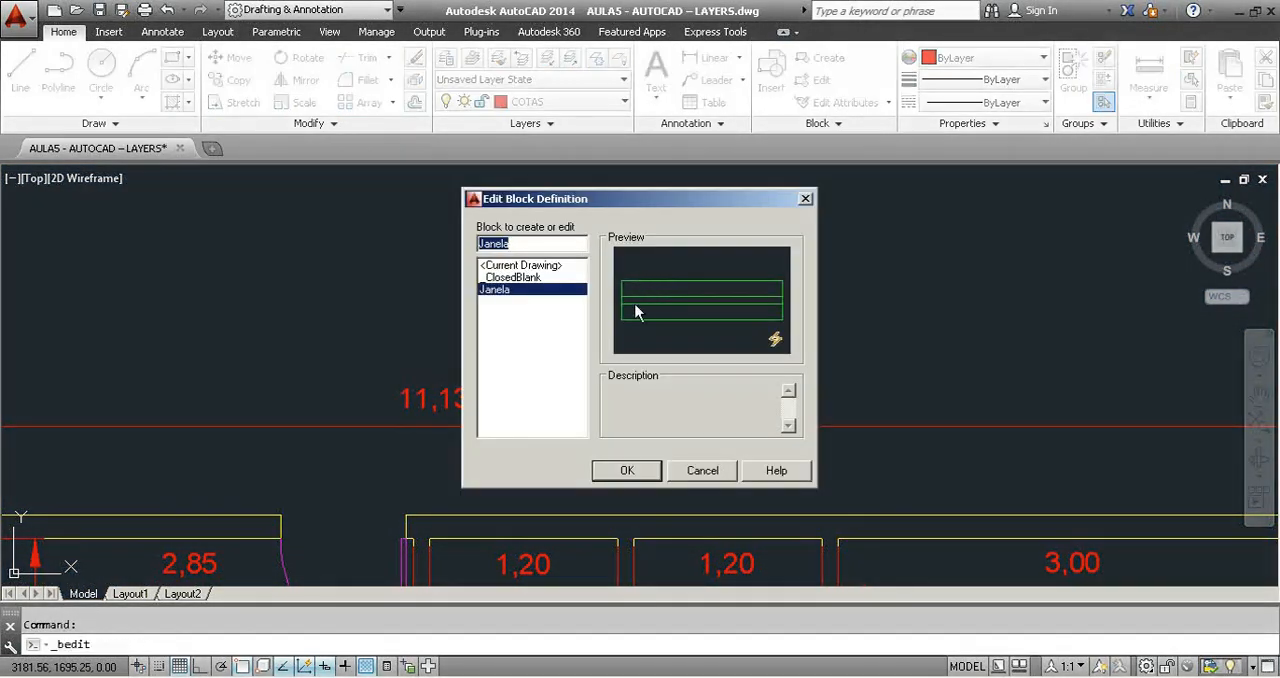
click(622, 471)
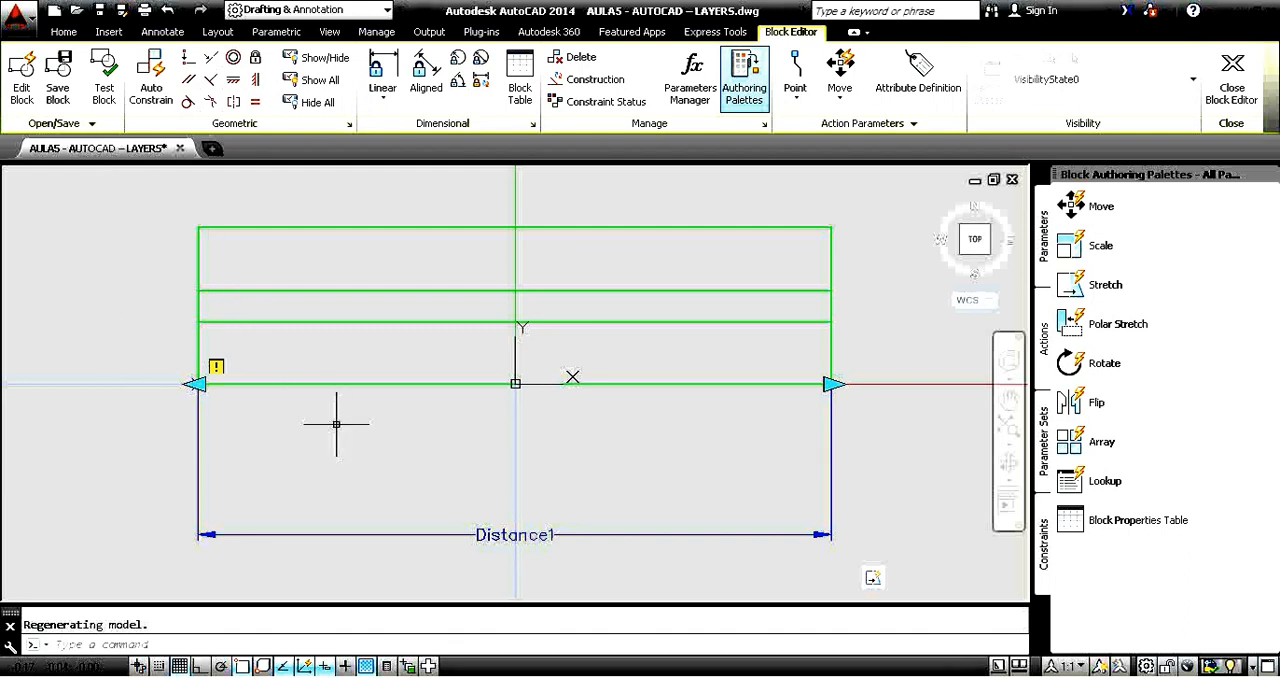
key(ctrl+1)
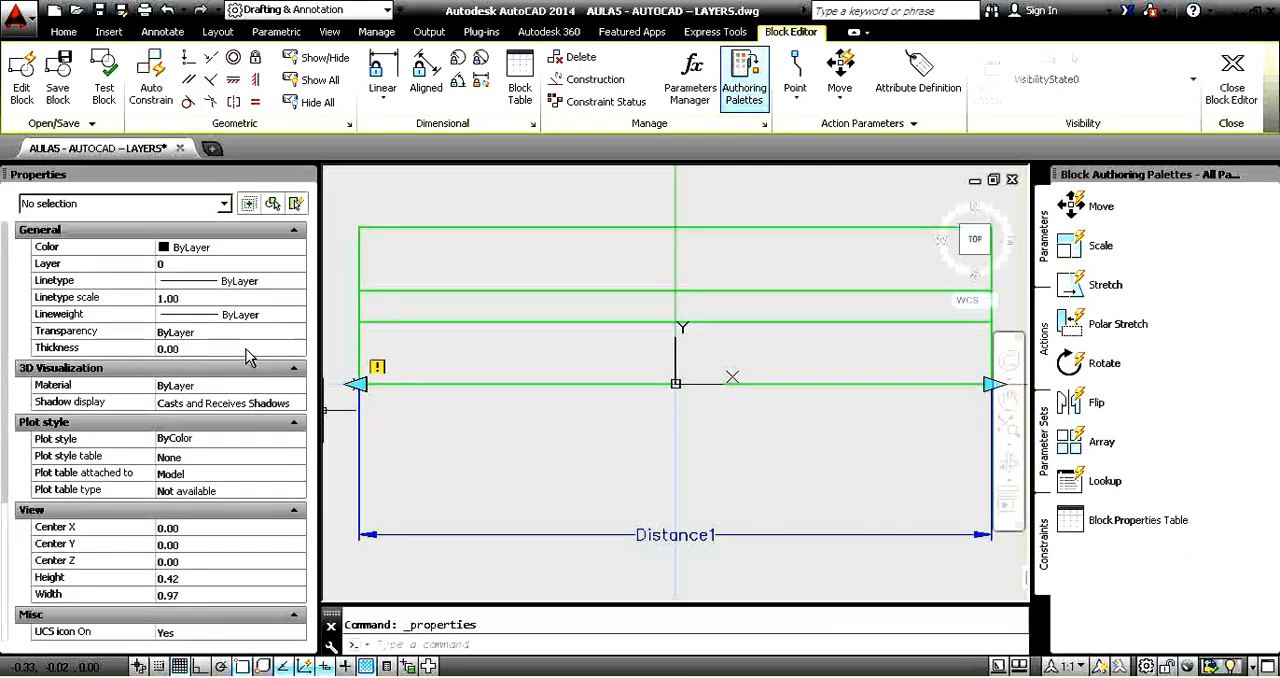
click(702, 535)
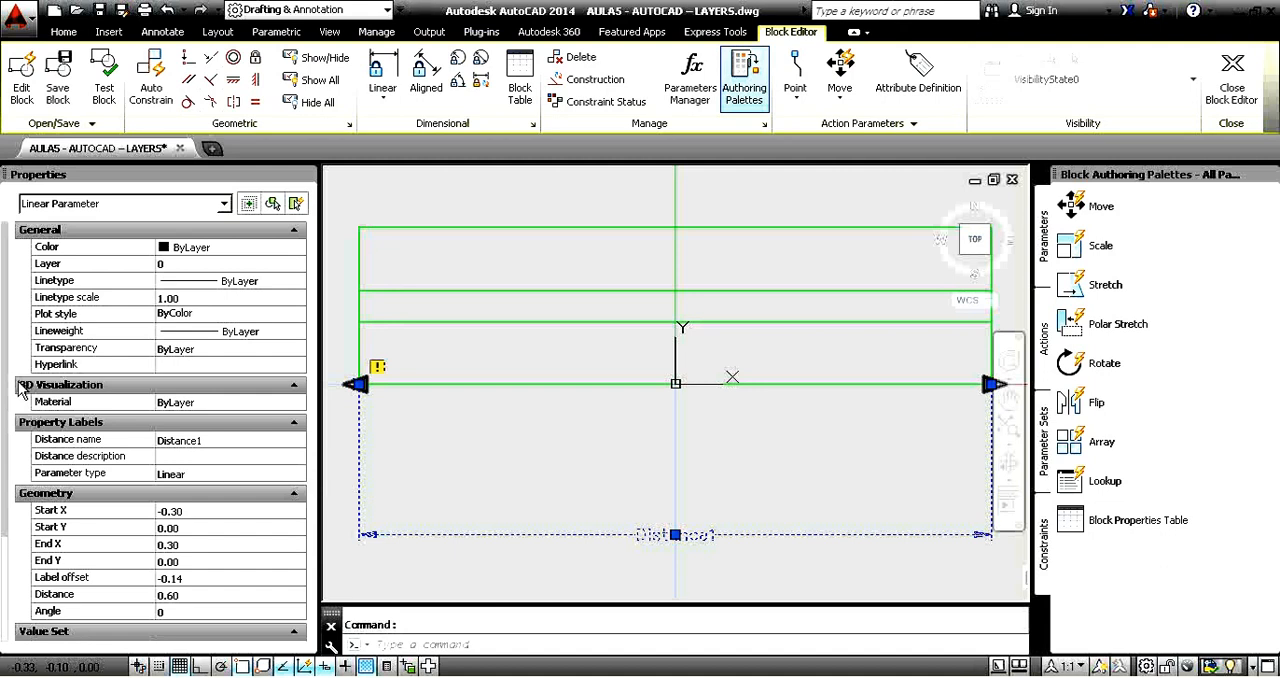
scroll(18, 400, down, 5)
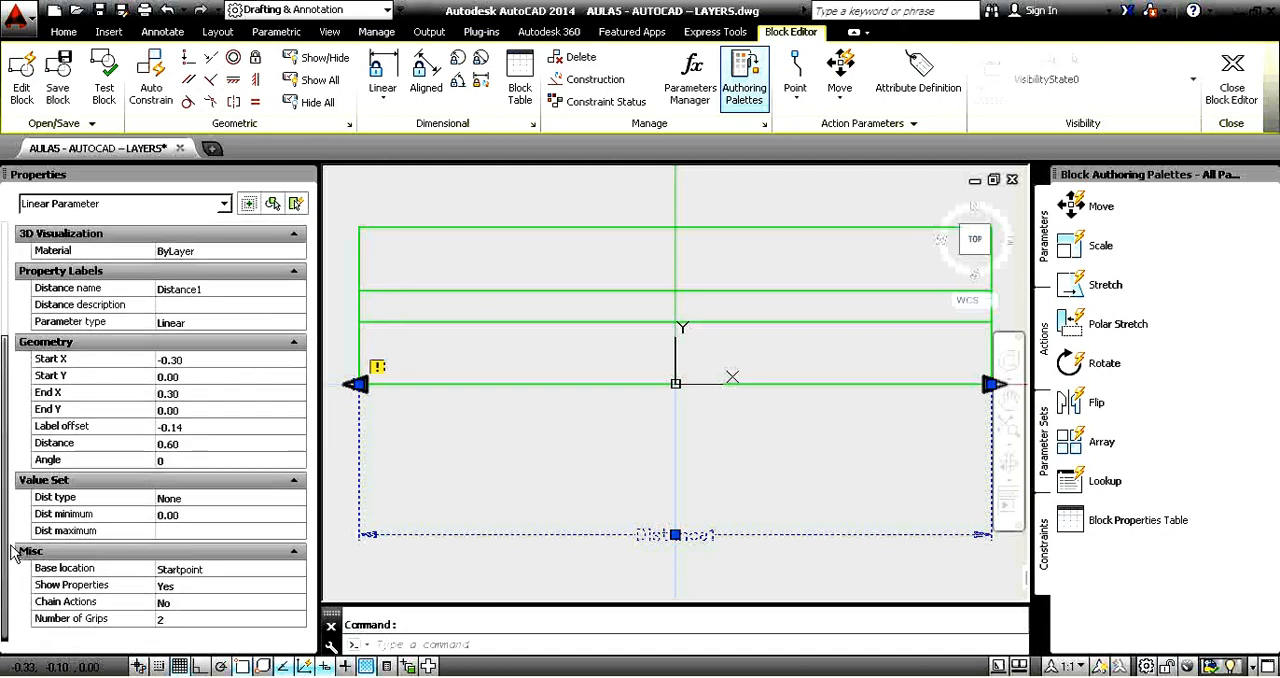
scroll(14, 556, up, 2)
scroll(30, 550, down, 2)
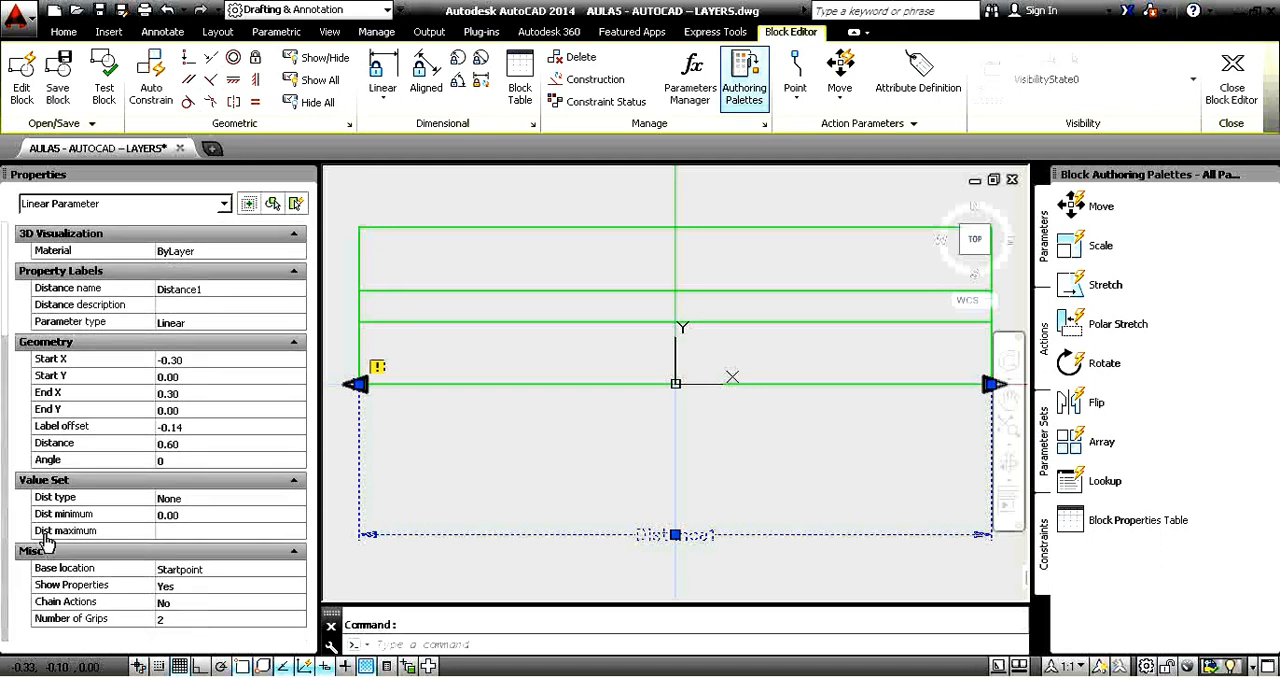
Set the distance type of the Distance1 parameter's value set to List.
click(205, 499)
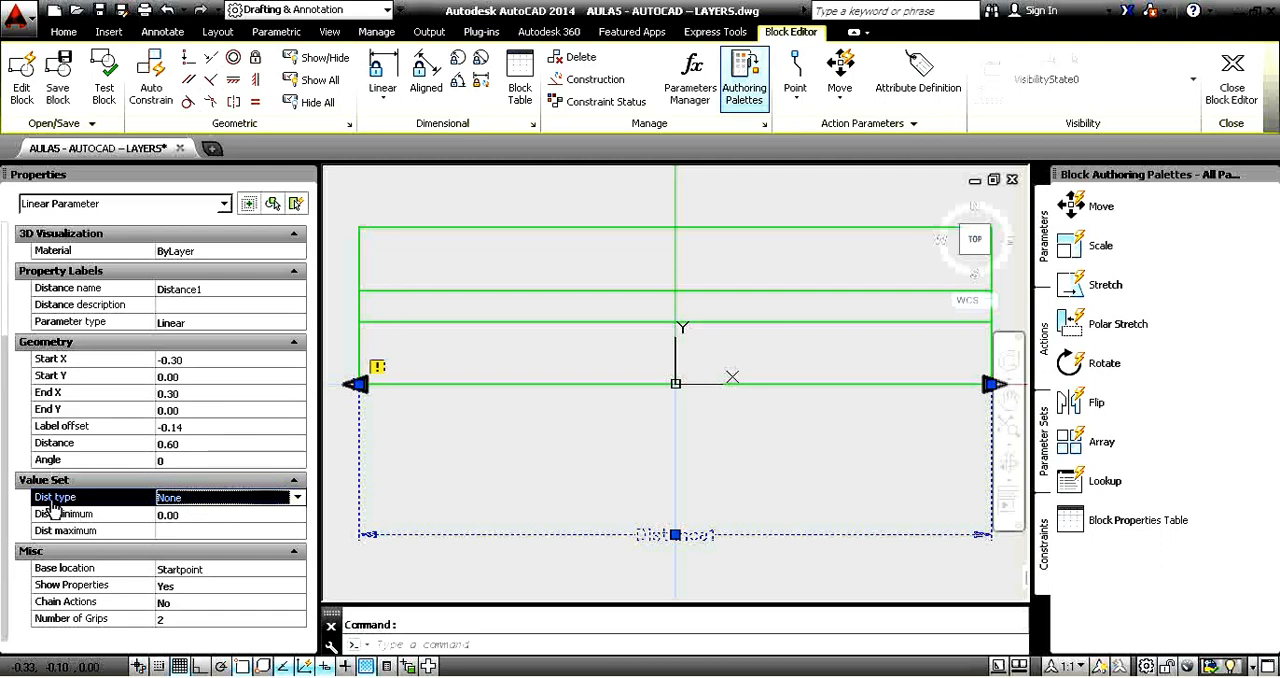
click(238, 499)
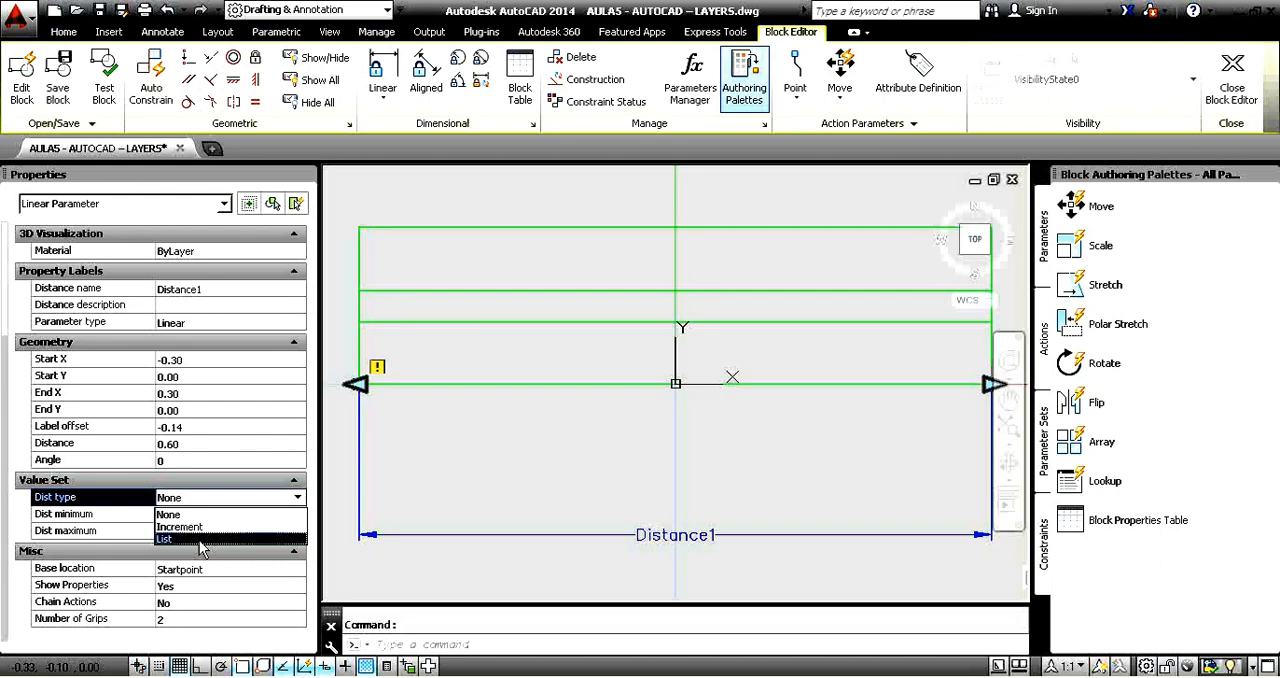
click(200, 540)
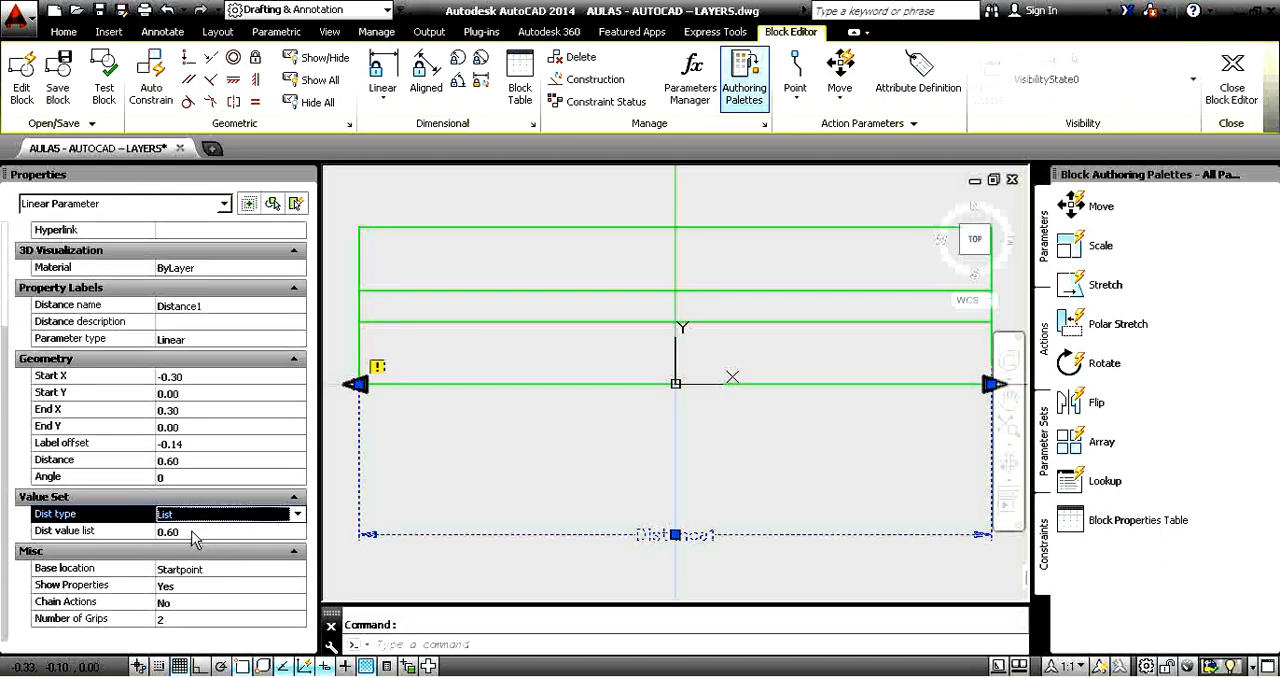
Add 0.80, 1.00 and 1.20 to the Distance1 value list and exit the Block Editor, saving the changes.
click(212, 533)
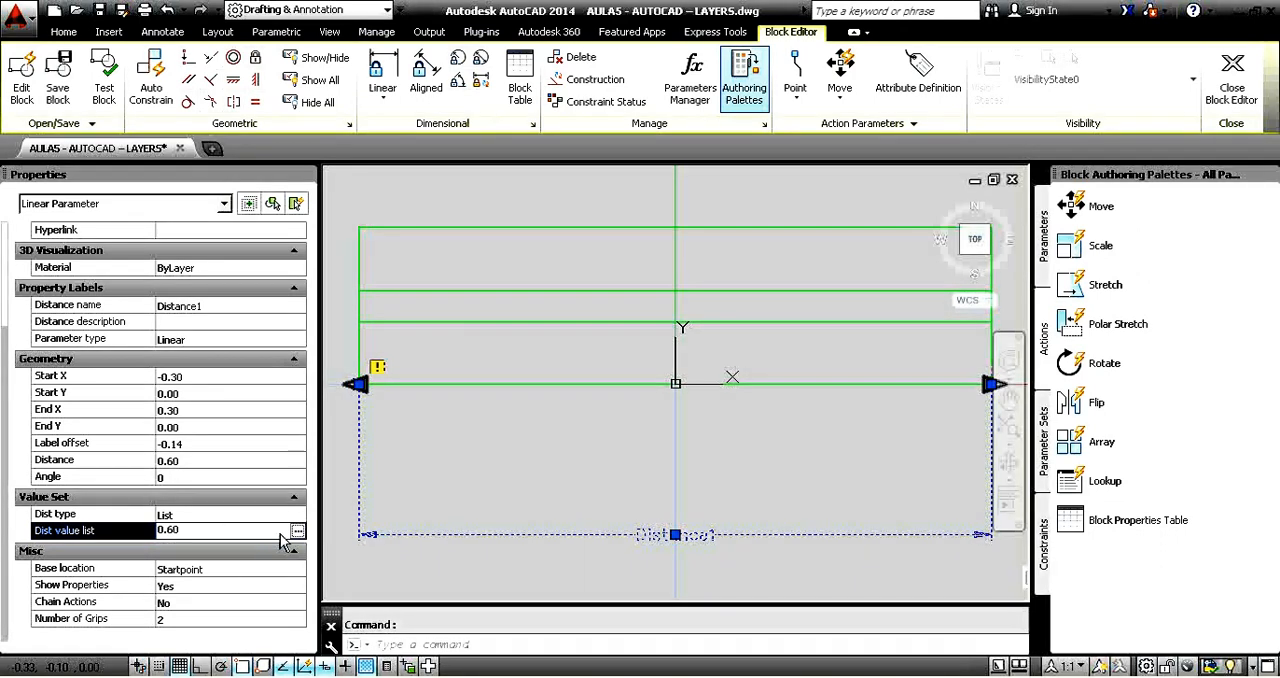
click(297, 531)
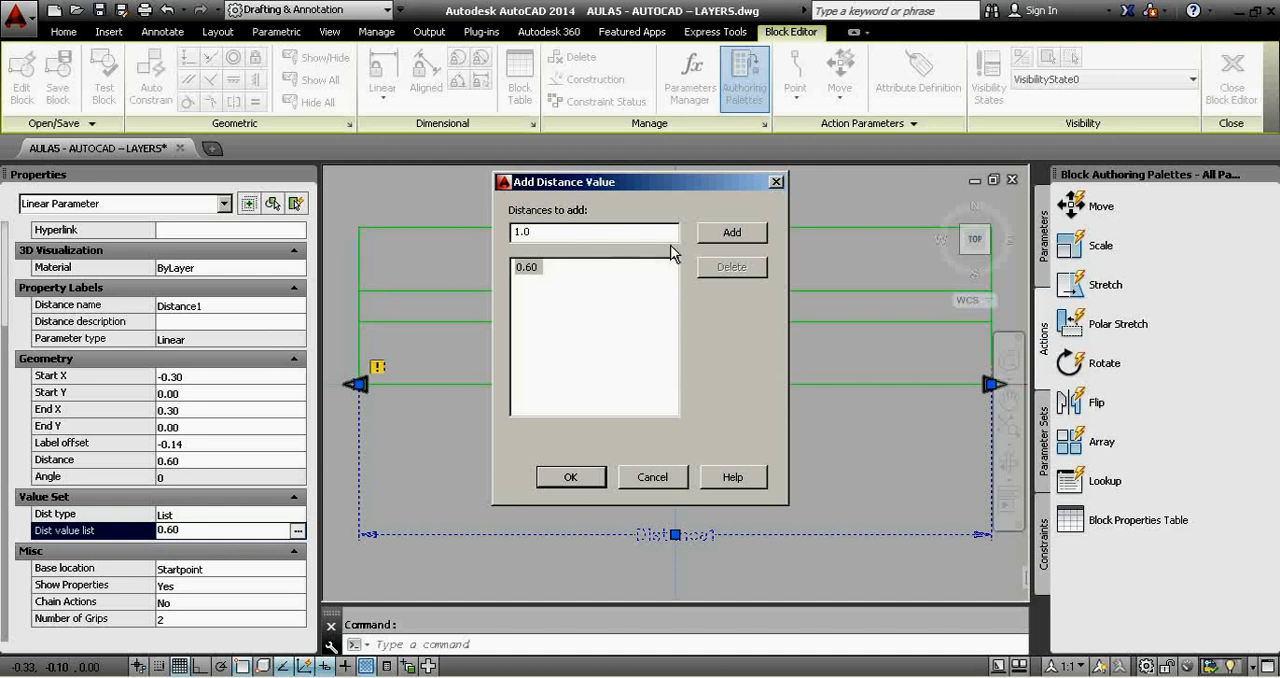
click(729, 236)
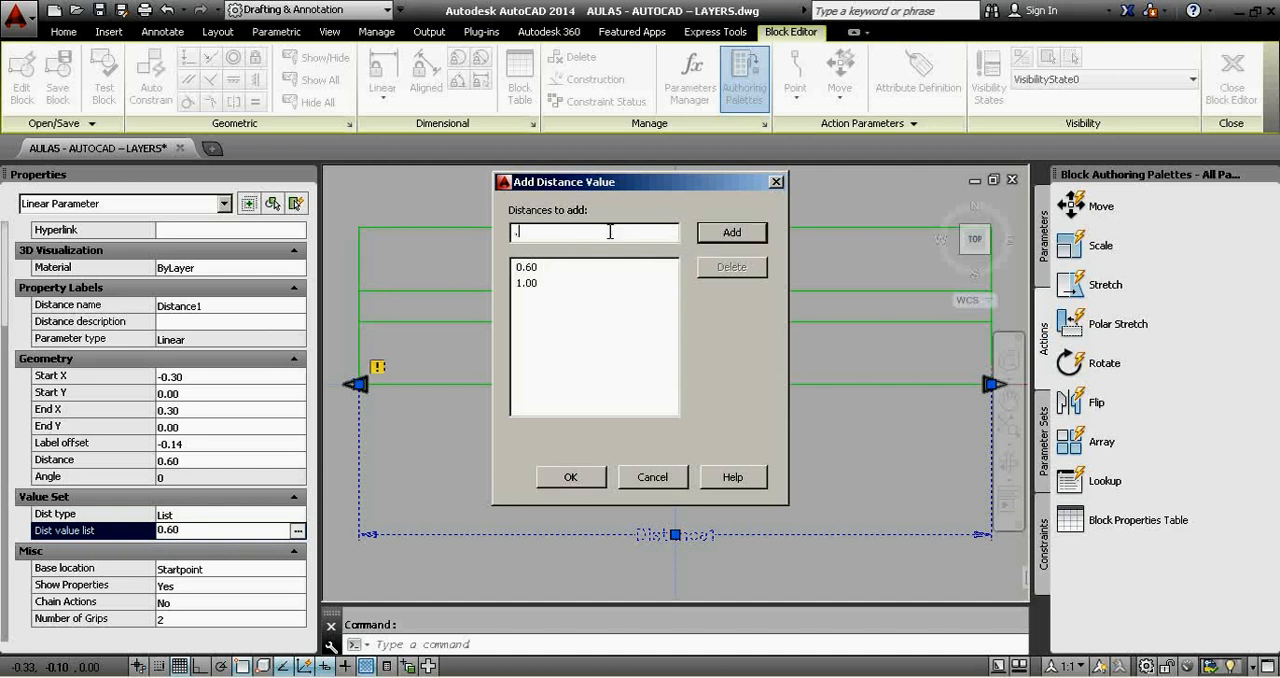
click(756, 236)
click(570, 478)
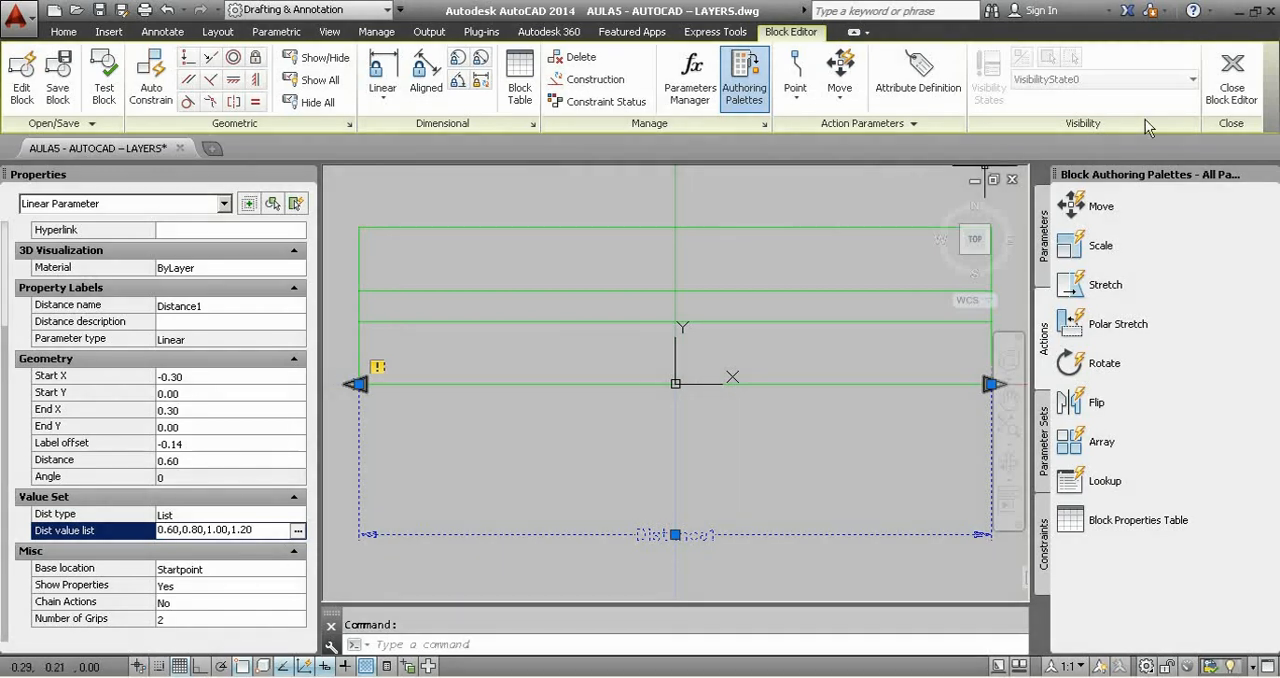
click(1231, 80)
click(578, 342)
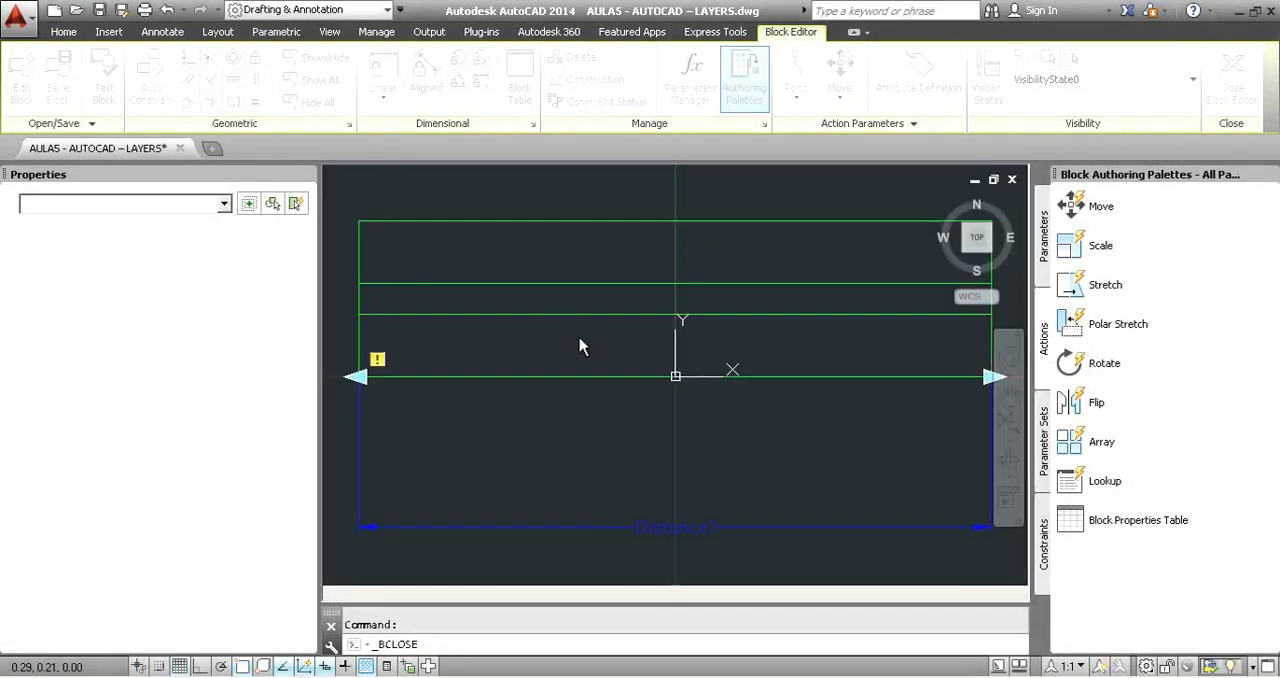
Try stretching the window block from its right end through the listed lengths up to 1.20.
scroll(823, 334, up, 5)
click(825, 328)
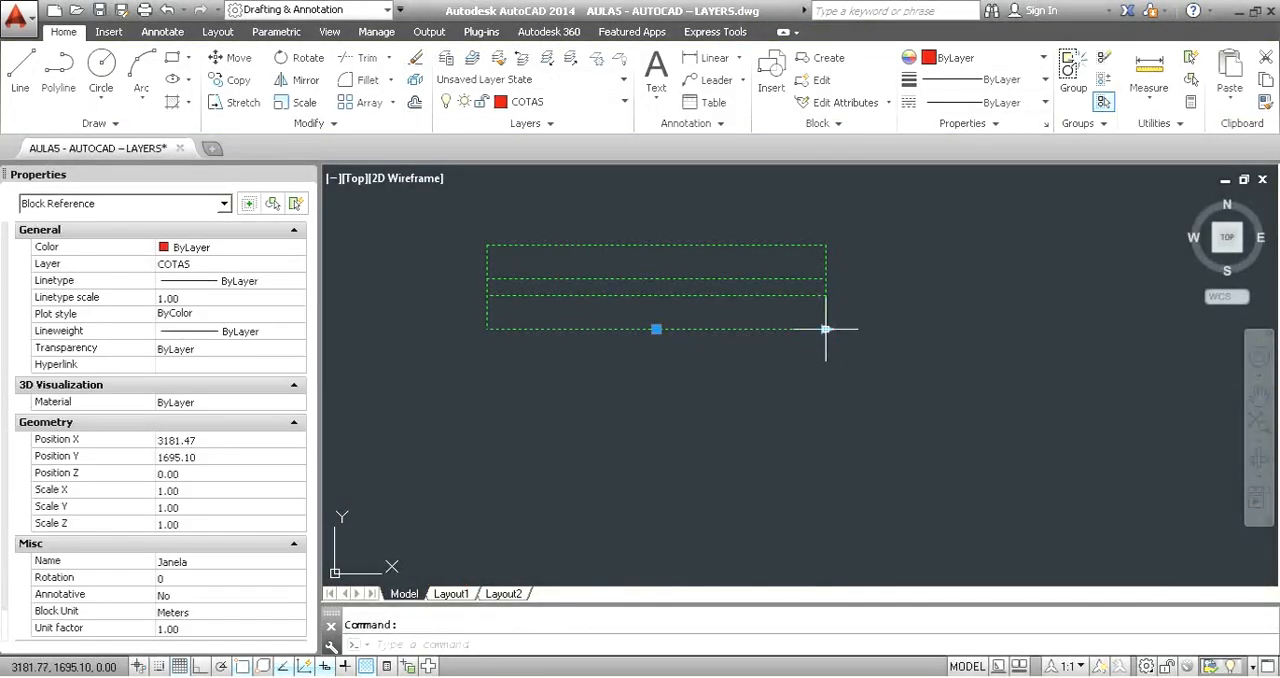
click(825, 328)
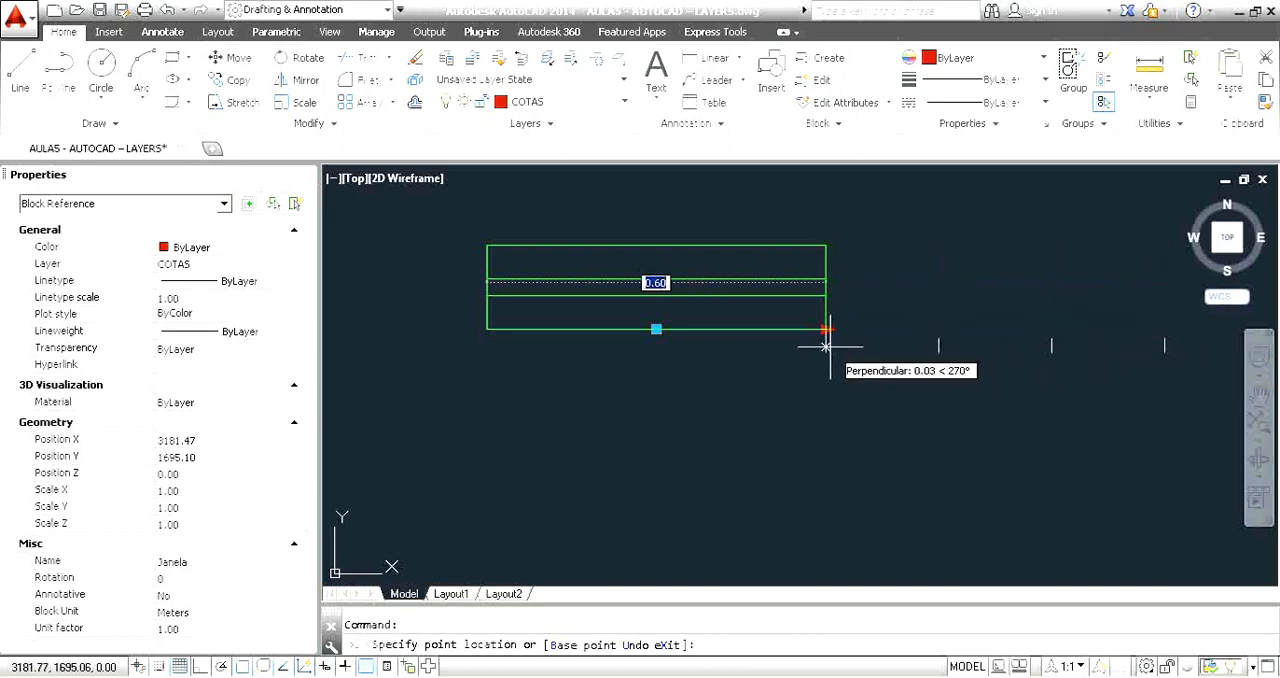
click(1145, 350)
Move the window block into the upper wall of the left BANHO, centred on the inner wall line.
scroll(847, 311, down, 6)
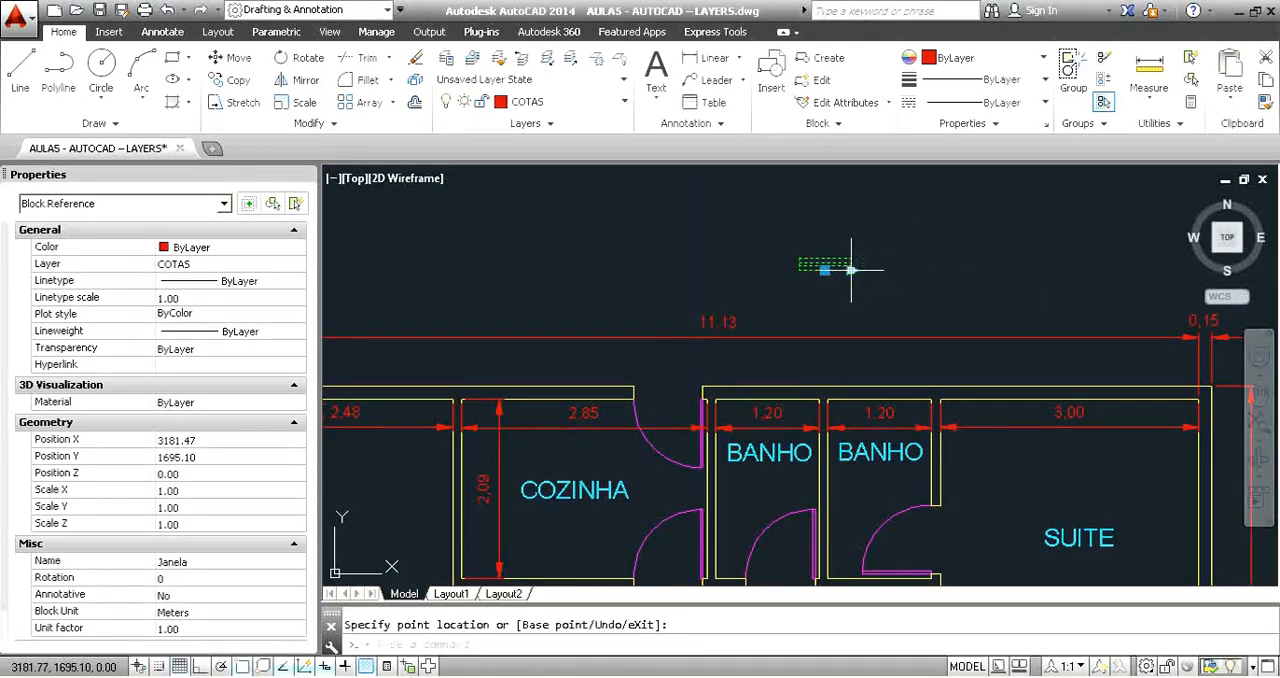
click(825, 270)
click(767, 399)
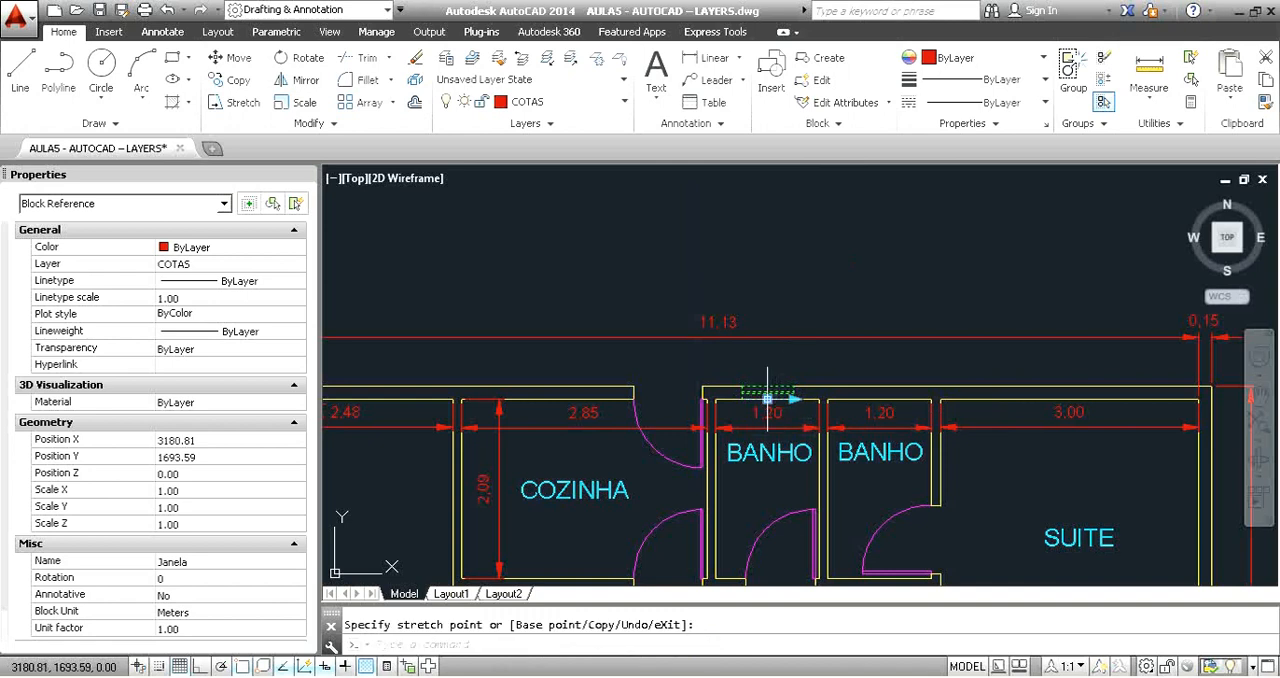
Copy the BANHO window into the upper wall of the SUITE.
text(co)
key(Return)
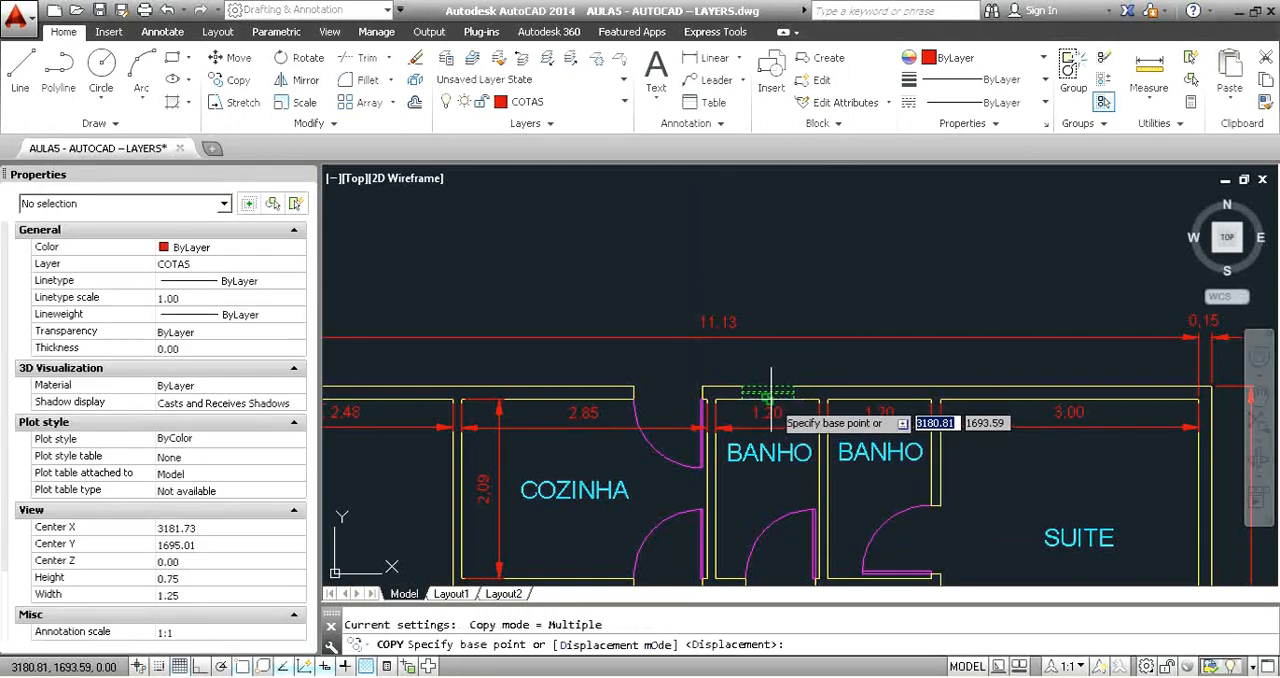
click(769, 394)
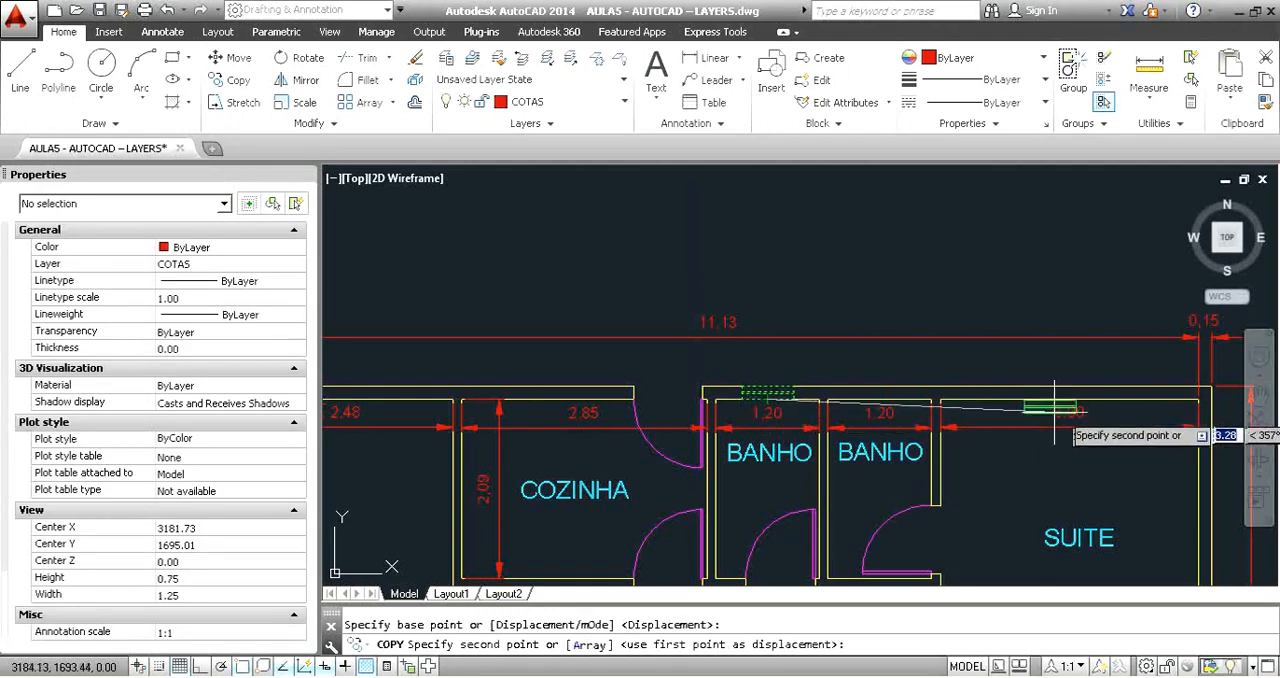
key(Escape)
Stretch the SUITE window from its right end to the listed length of 1.20.
click(1084, 391)
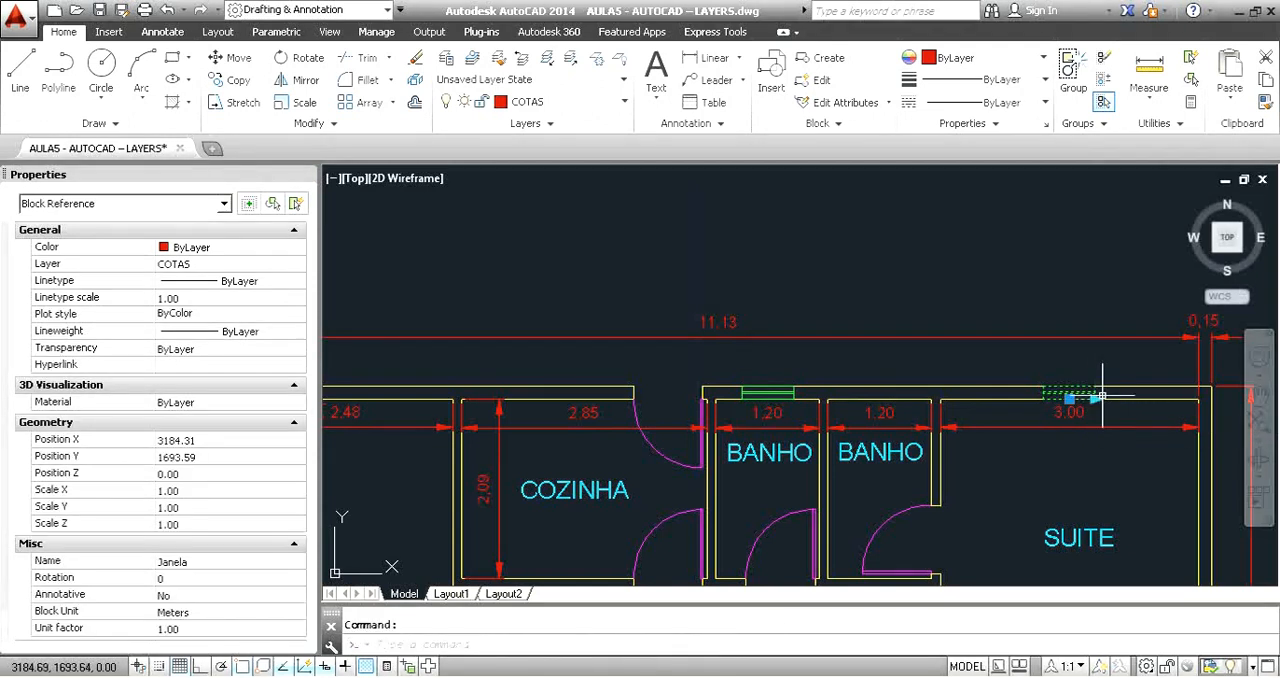
click(1095, 399)
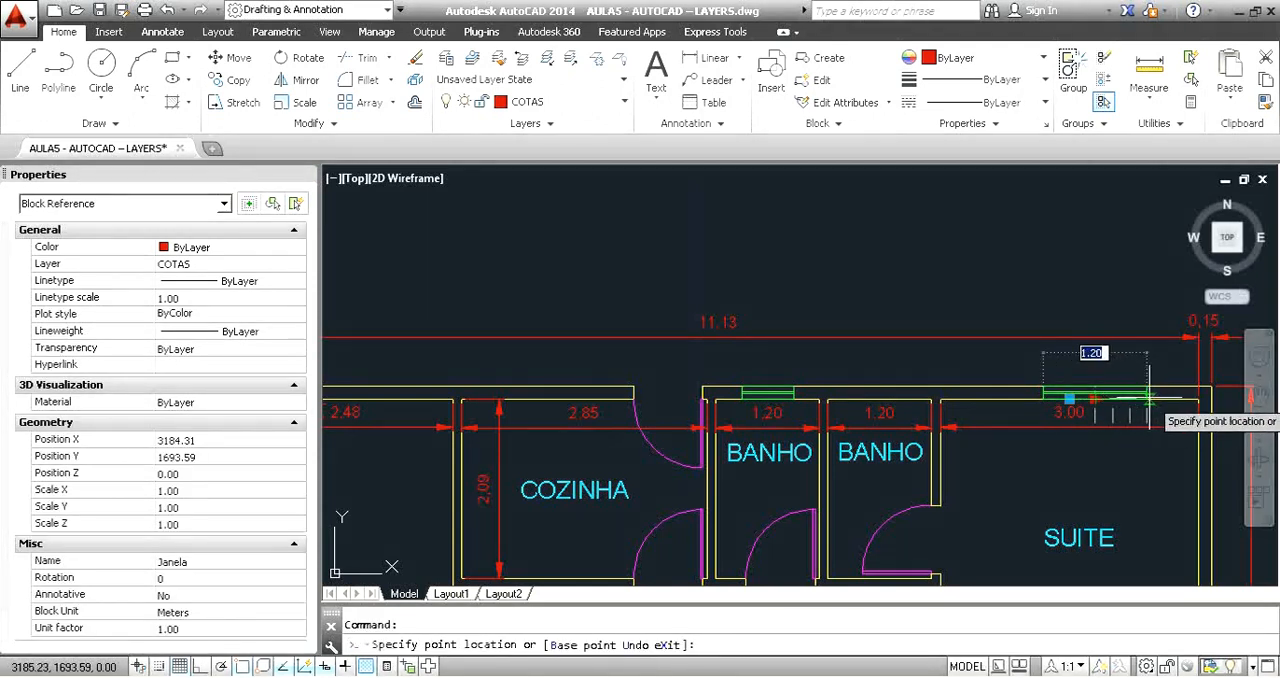
click(1149, 399)
key(Escape)
Copy the SUITE window into the bottom wall of the SALÃO, below the 4,08 dimension.
click(1117, 394)
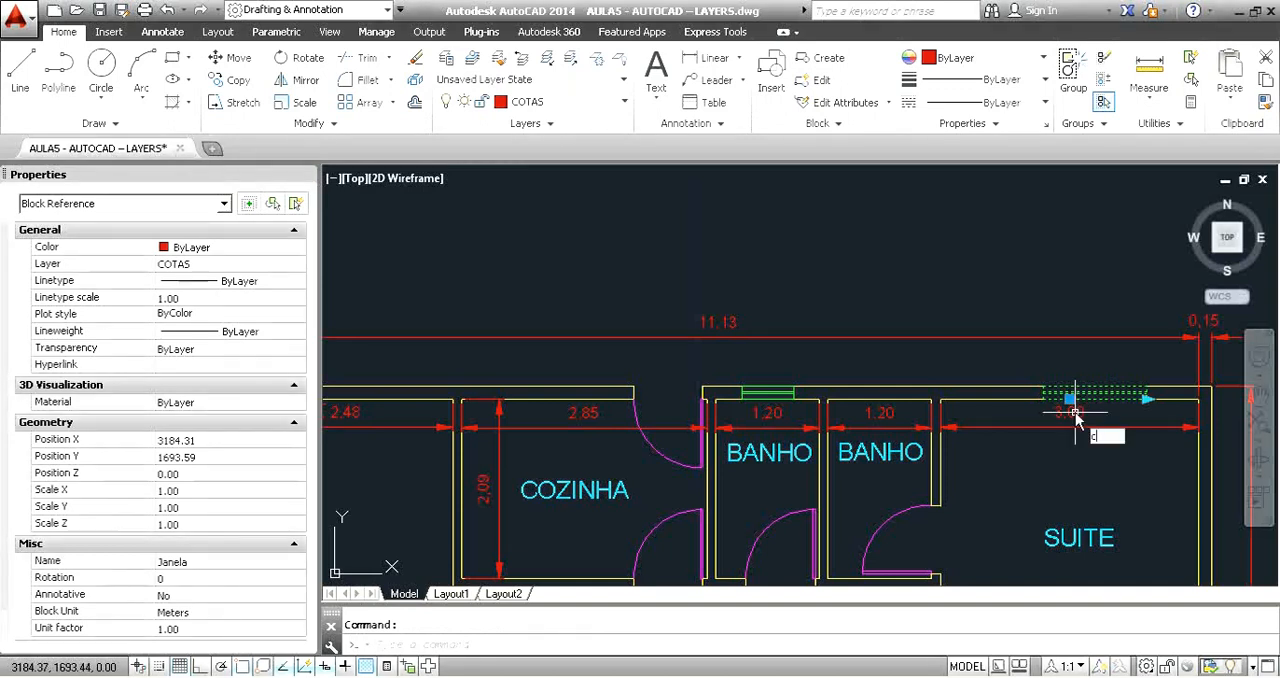
text(o)
key(Return)
click(1070, 398)
scroll(500, 356, down, 3)
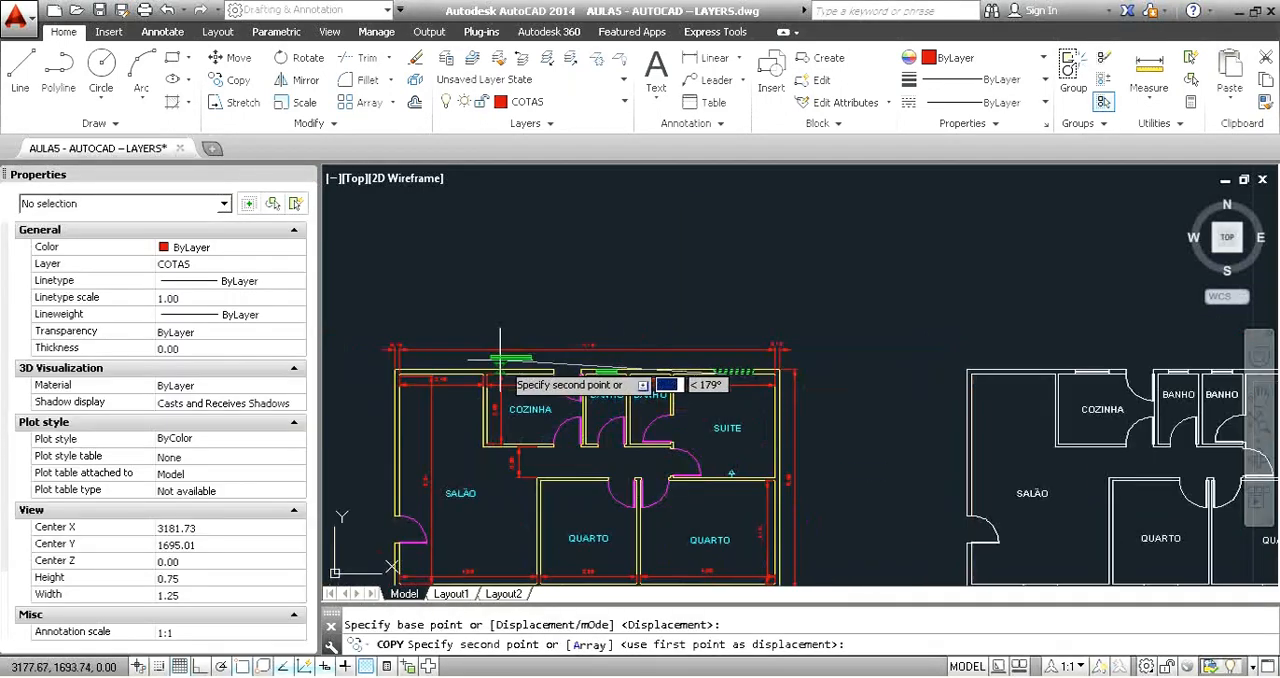
scroll(422, 435, up, 5)
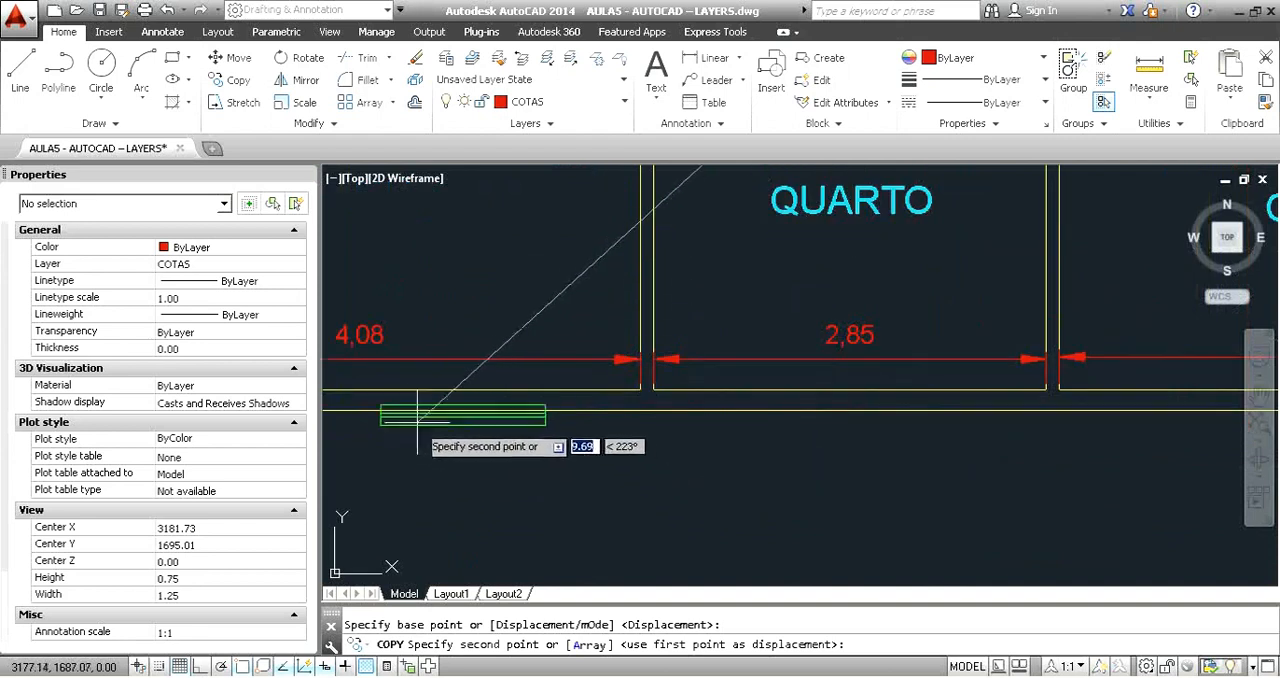
middle_drag(418, 420, 677, 431)
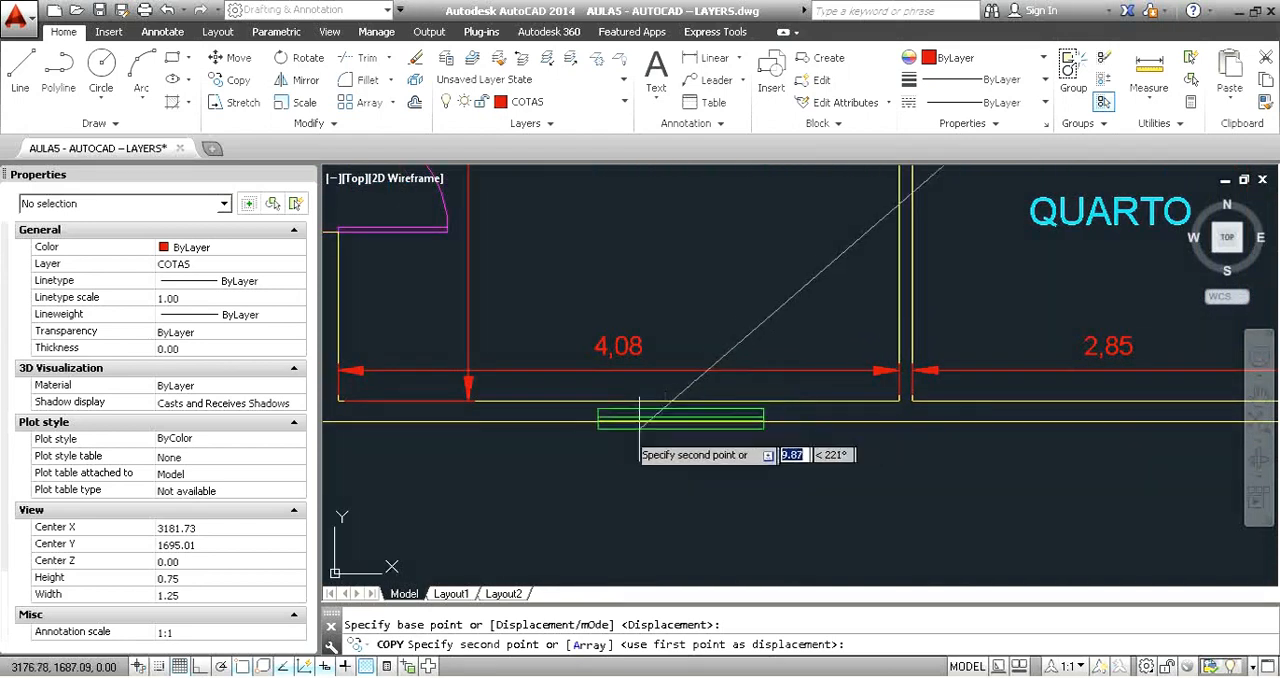
click(563, 420)
key(Escape)
Shorten the SALÃO bottom-wall window from its right end to the next shorter listed length.
click(614, 411)
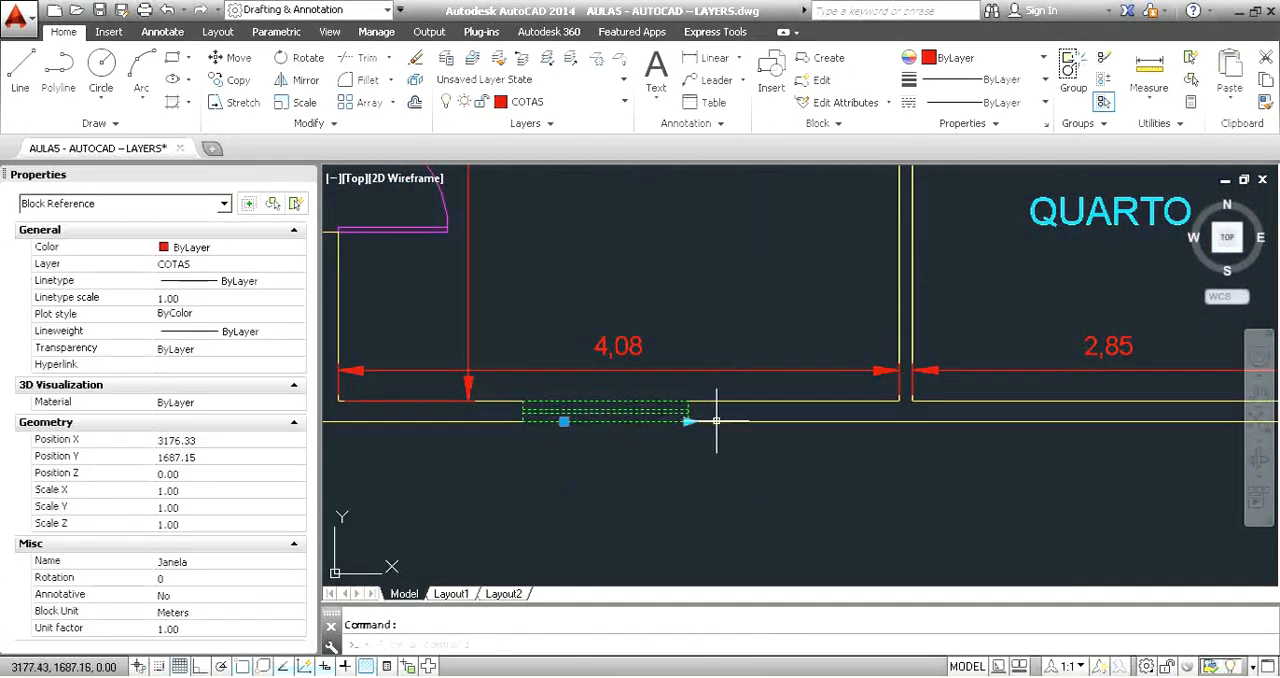
click(688, 421)
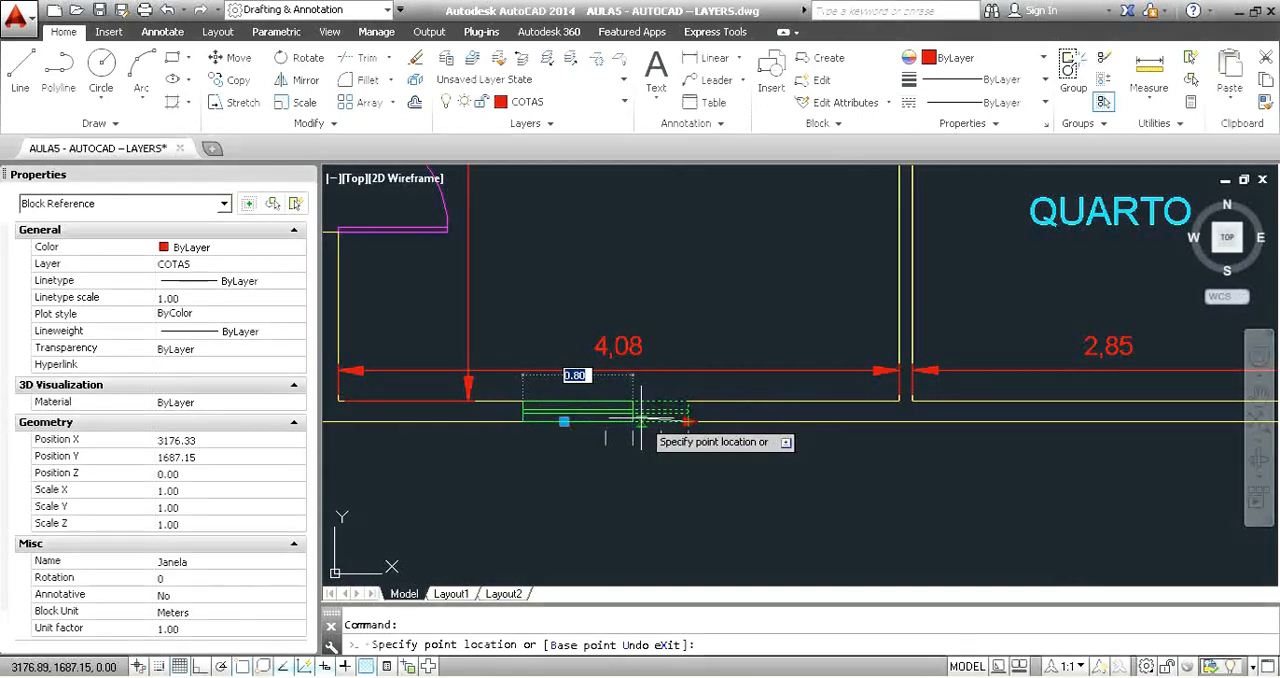
scroll(737, 509, down, 4)
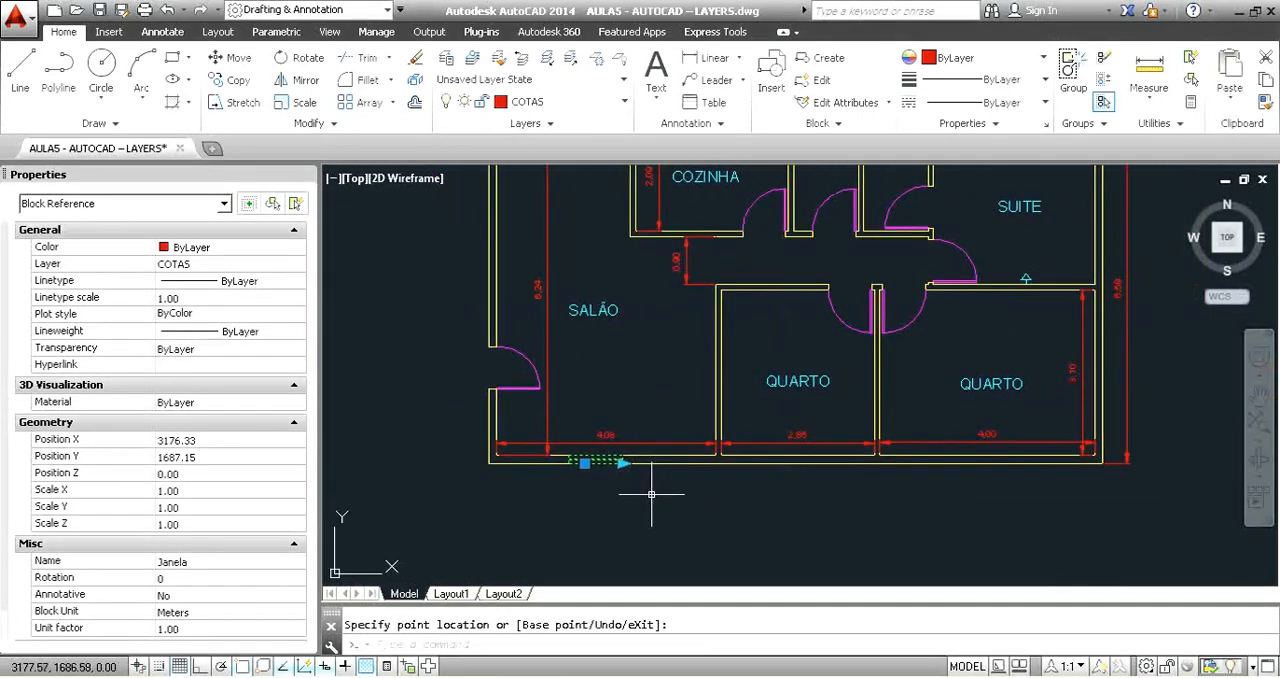
scroll(651, 494, down, 3)
key(Escape)
Open the Janela block definition for editing from the window in the SUITE's upper wall.
scroll(825, 331, up, 5)
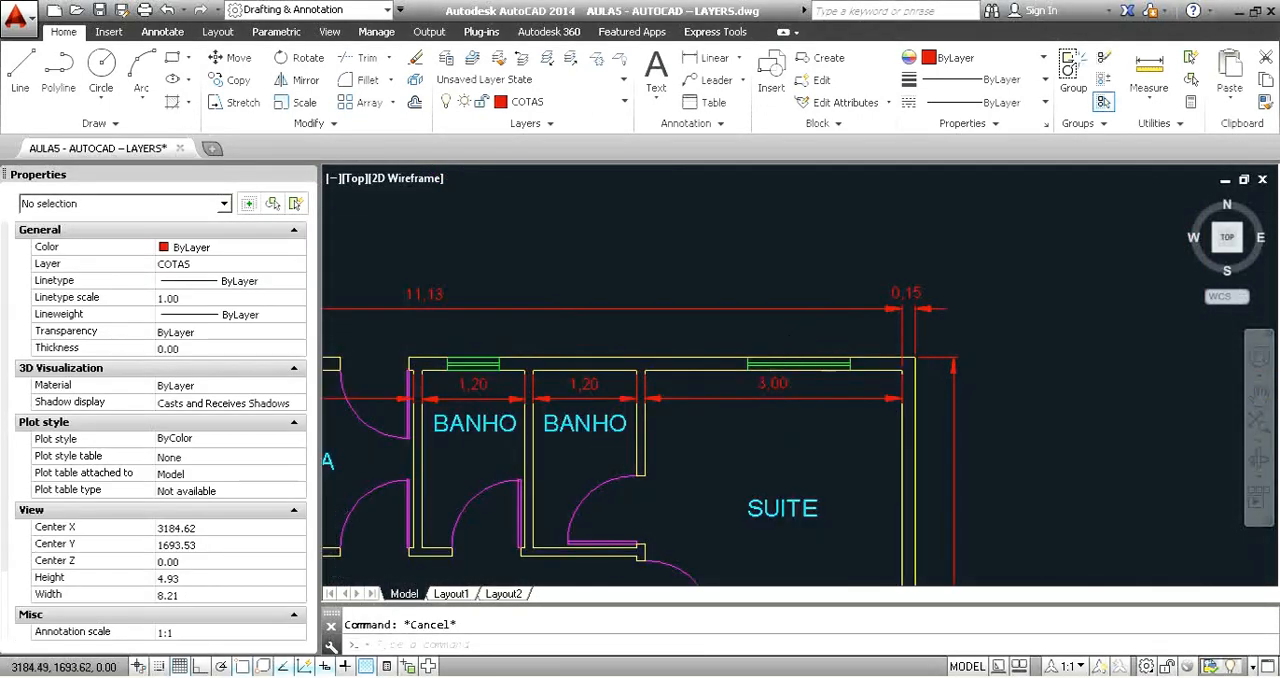
scroll(790, 369, up, 2)
mouse_move(767, 360)
middle_down()
mouse_move(906, 367)
mouse_move(726, 361)
middle_up()
scroll(886, 369, up, 1)
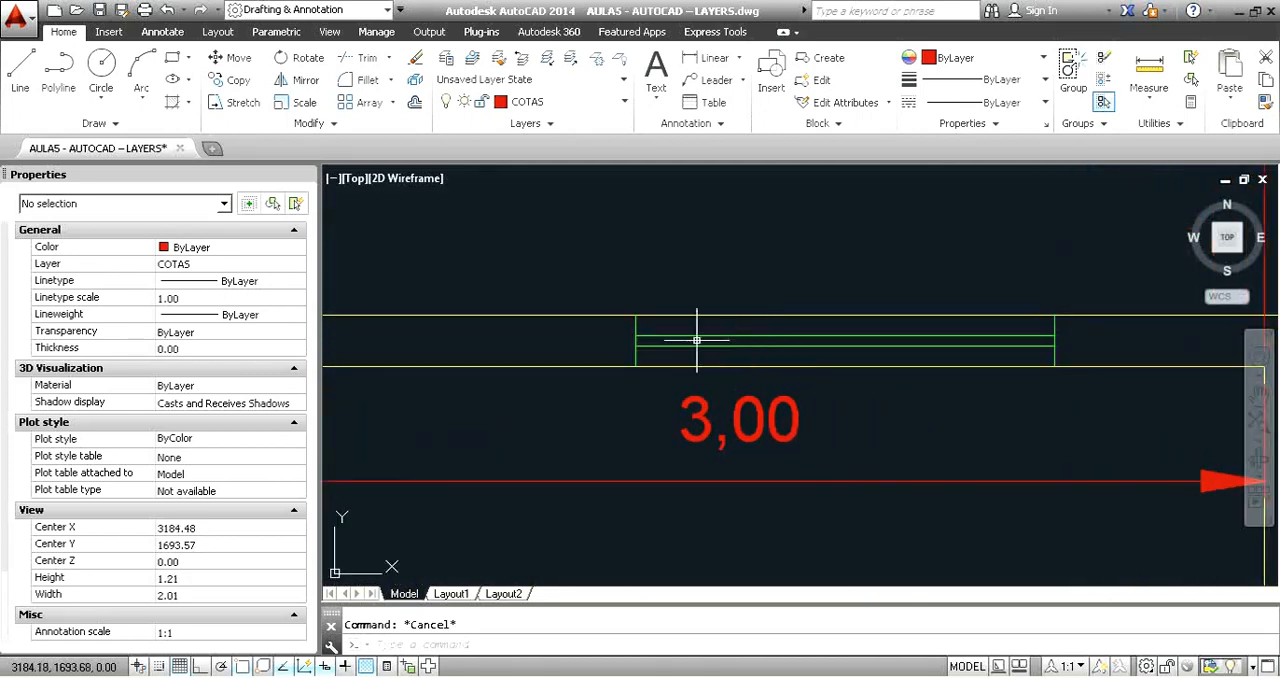
click(750, 336)
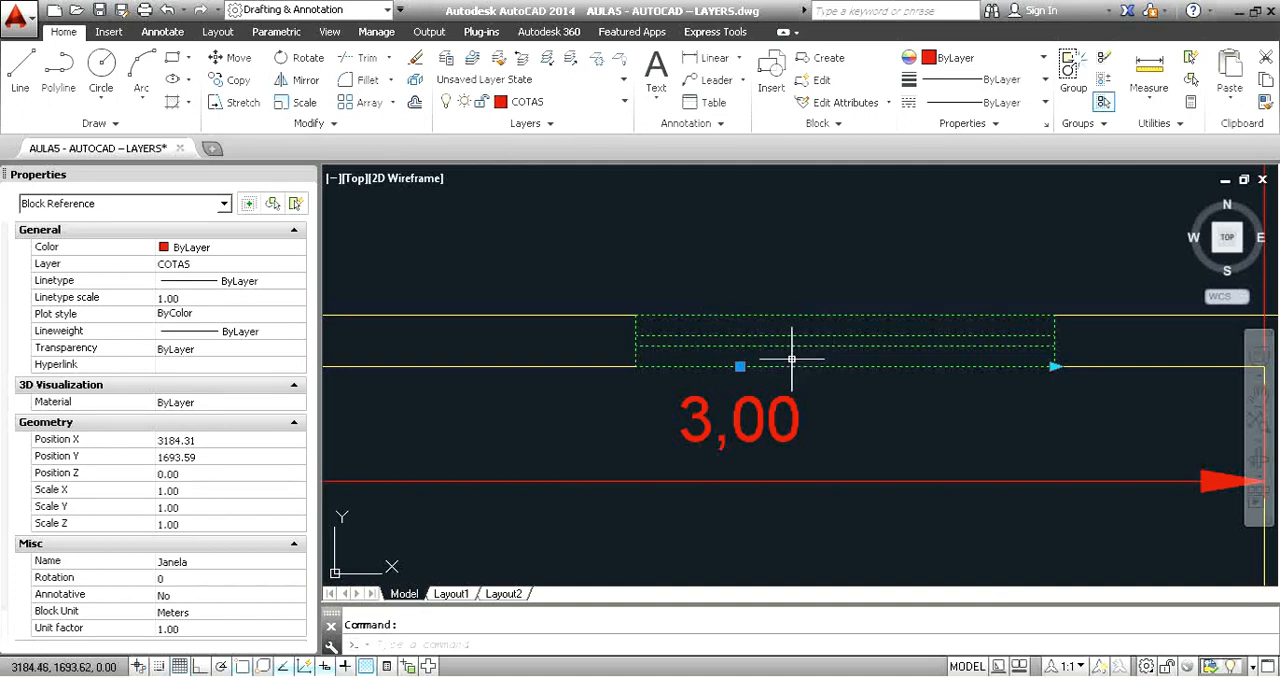
scroll(810, 346, down, 5)
scroll(348, 398, down, 2)
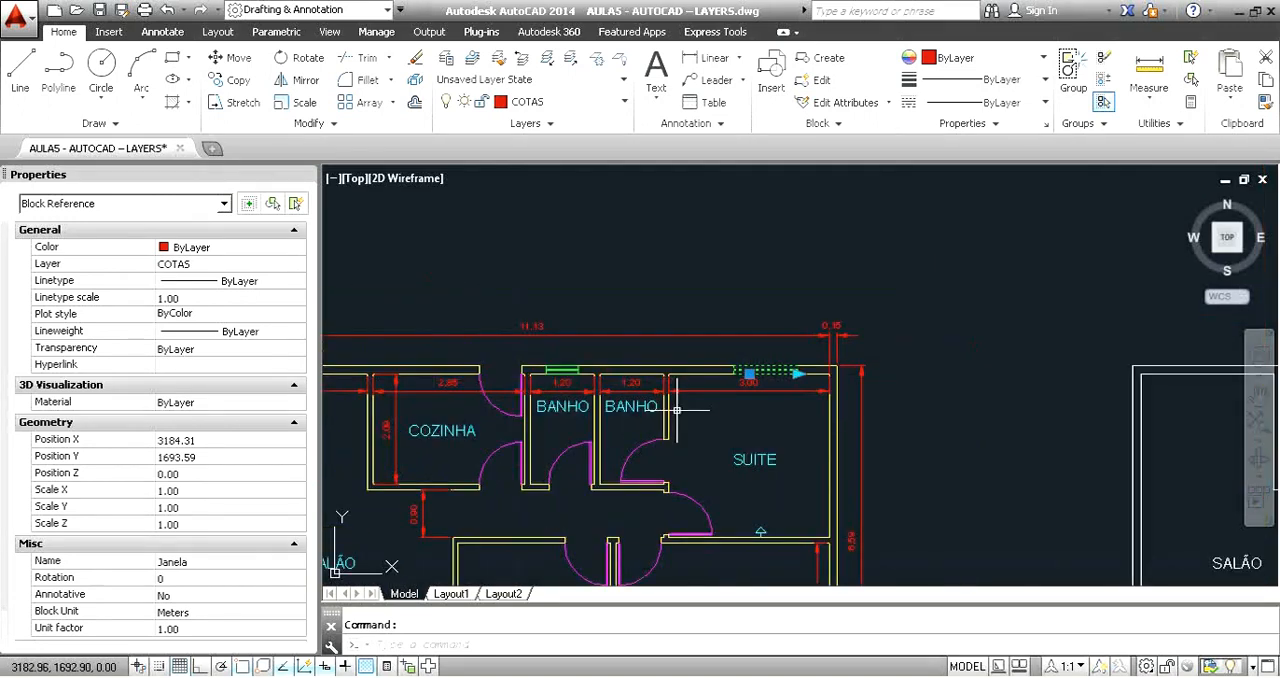
scroll(737, 430, up, 5)
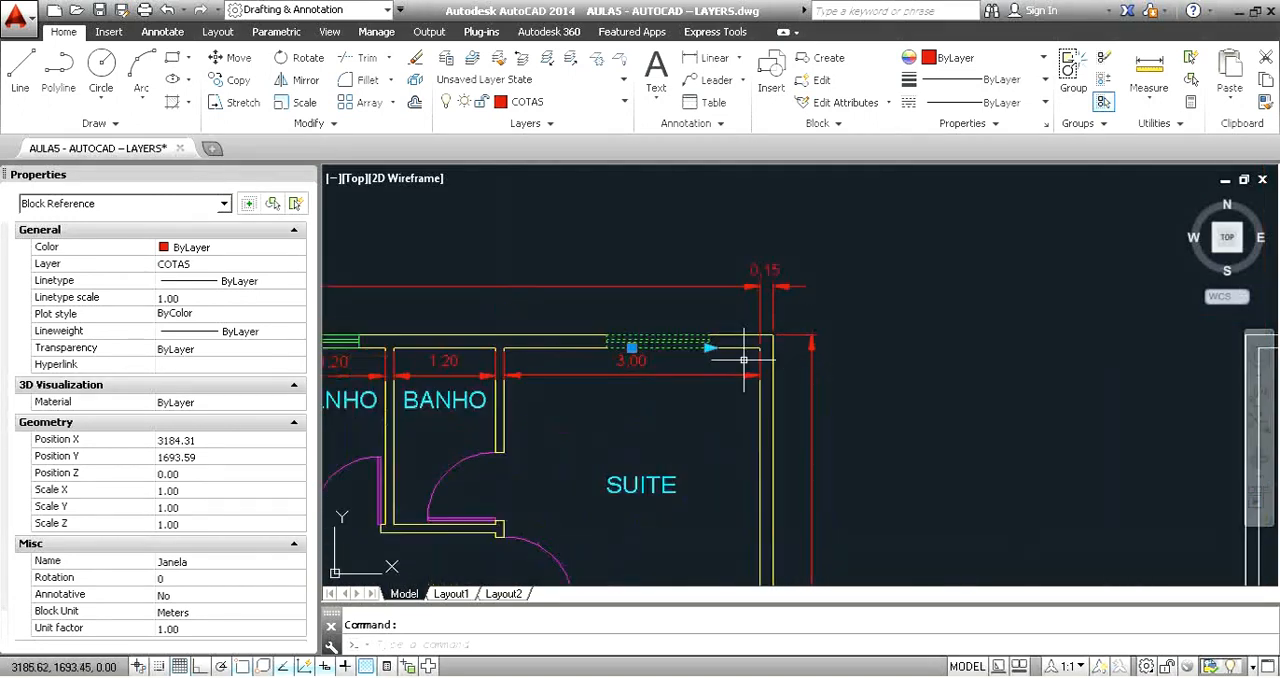
key(Escape)
click(658, 343)
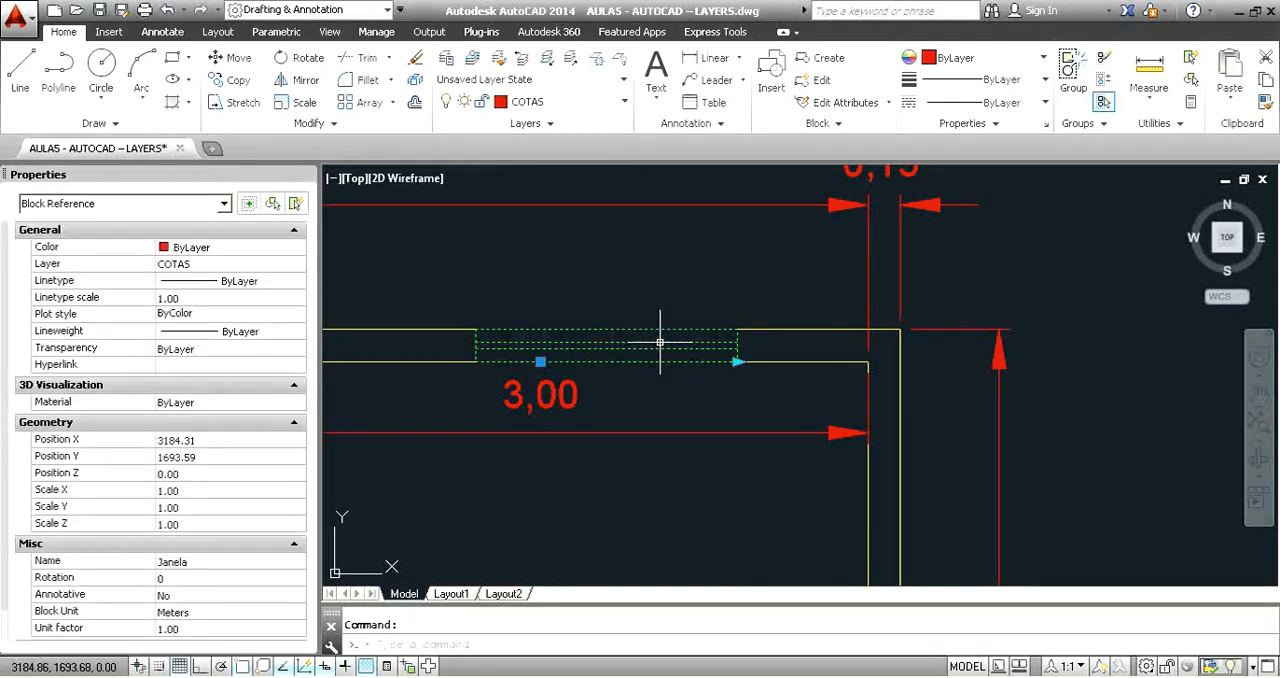
scroll(659, 343, down, 4)
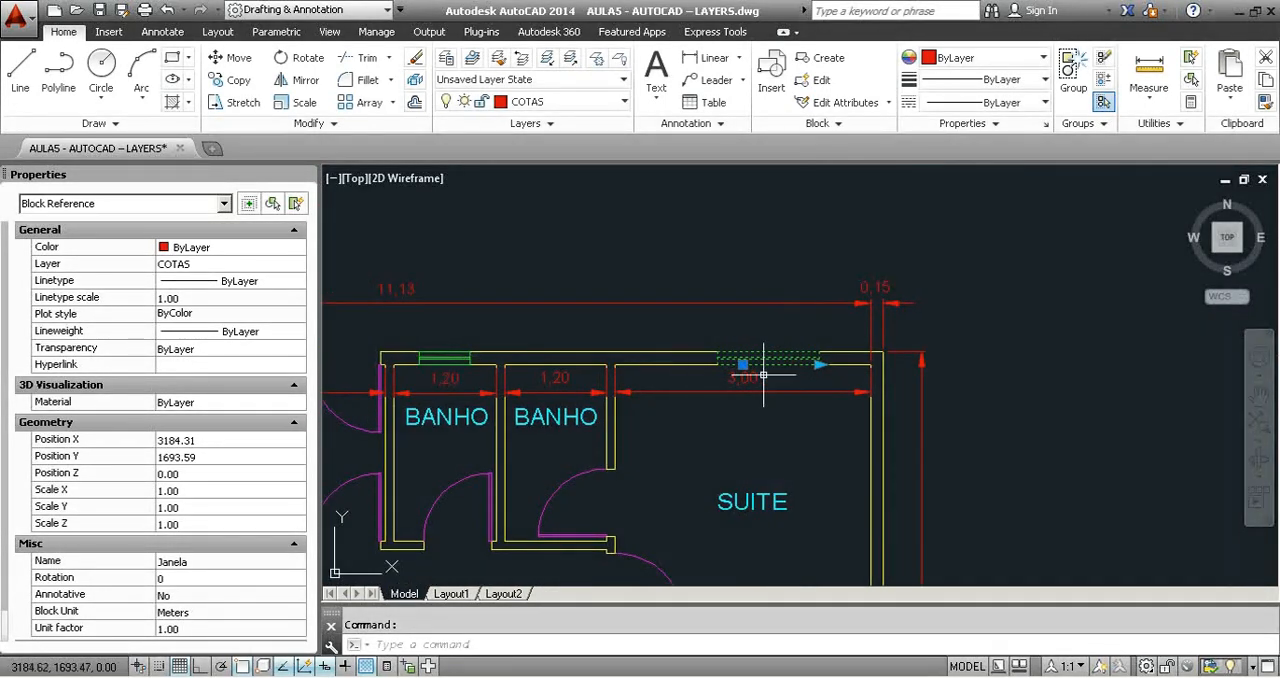
double_click(788, 355)
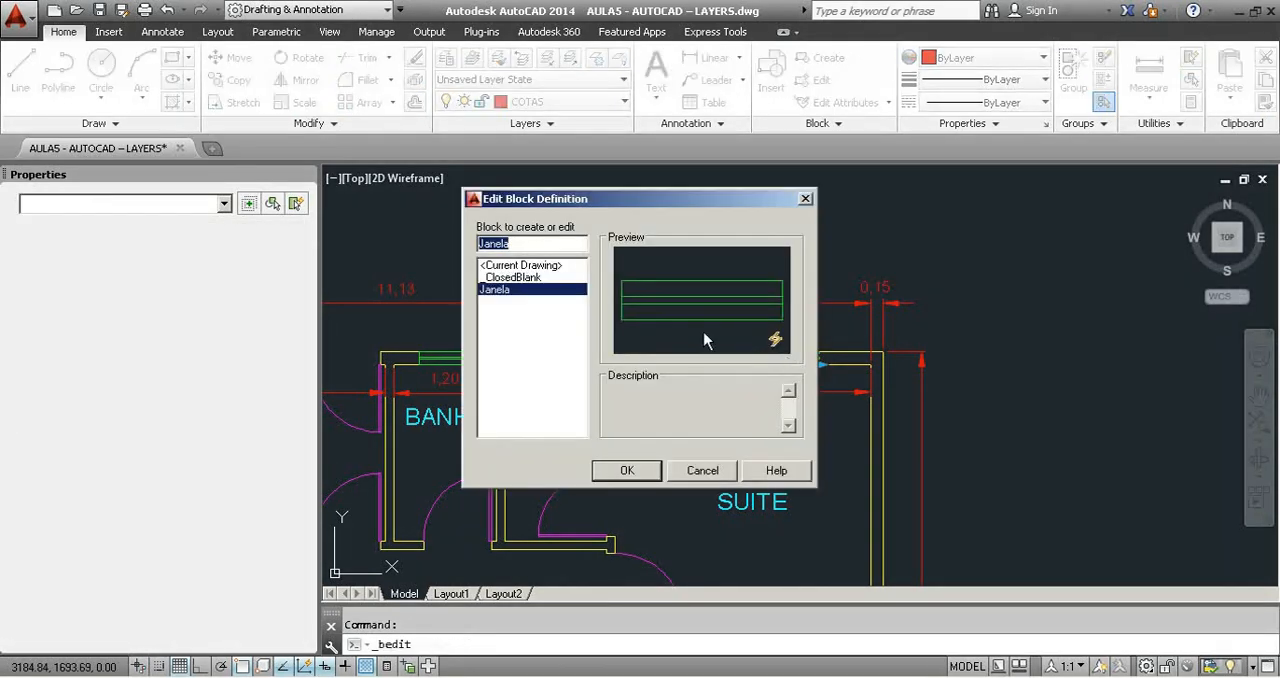
click(655, 473)
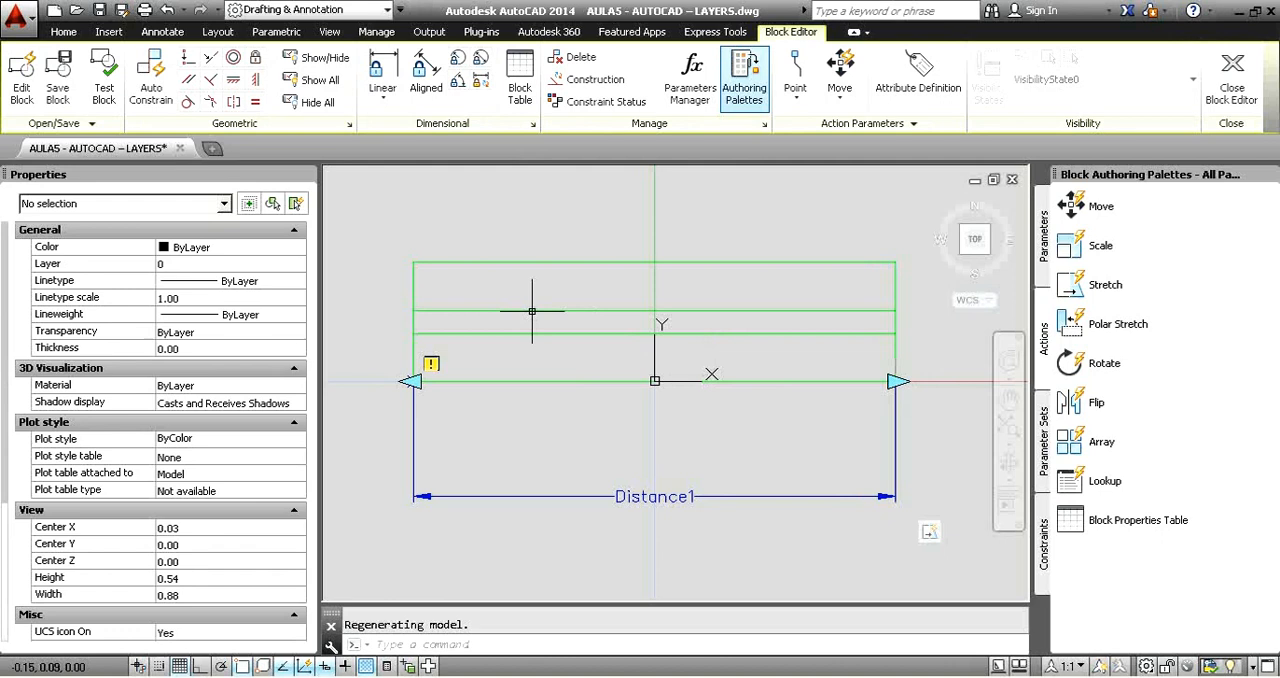
Draw a circle about 0.04 in radius near the block's left end, centred on the upper of the two inner lines.
middle_drag(450, 285, 488, 284)
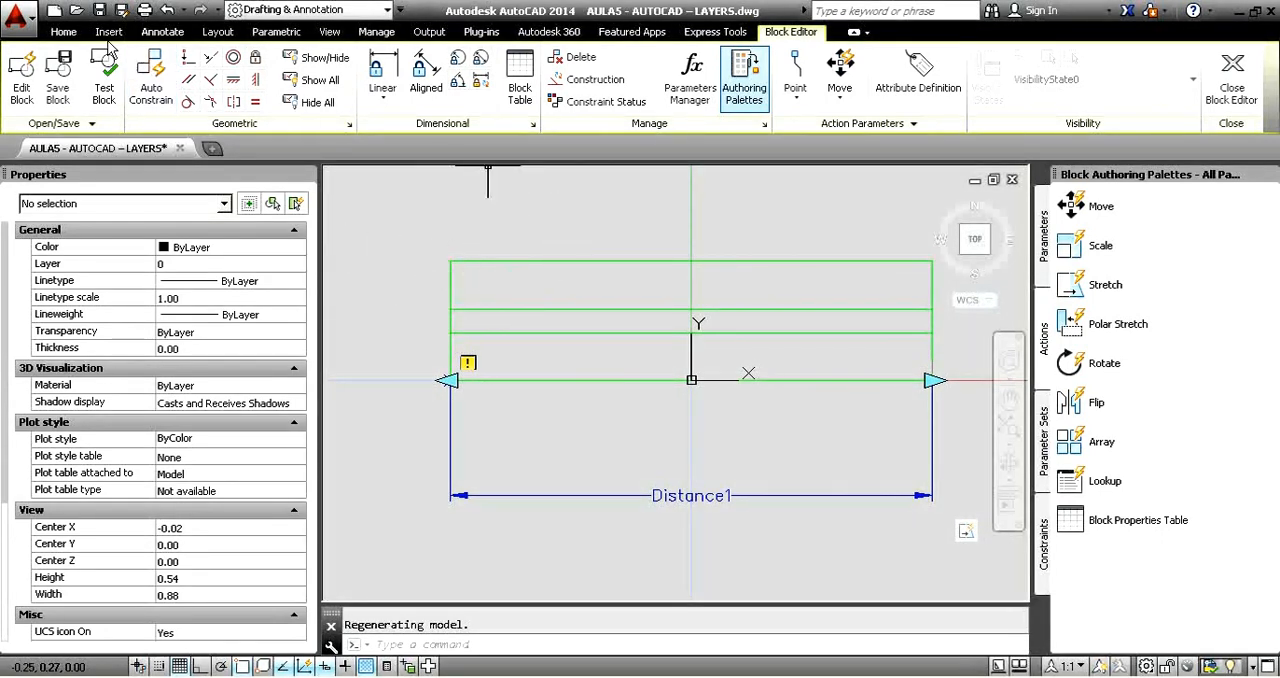
click(64, 32)
click(101, 63)
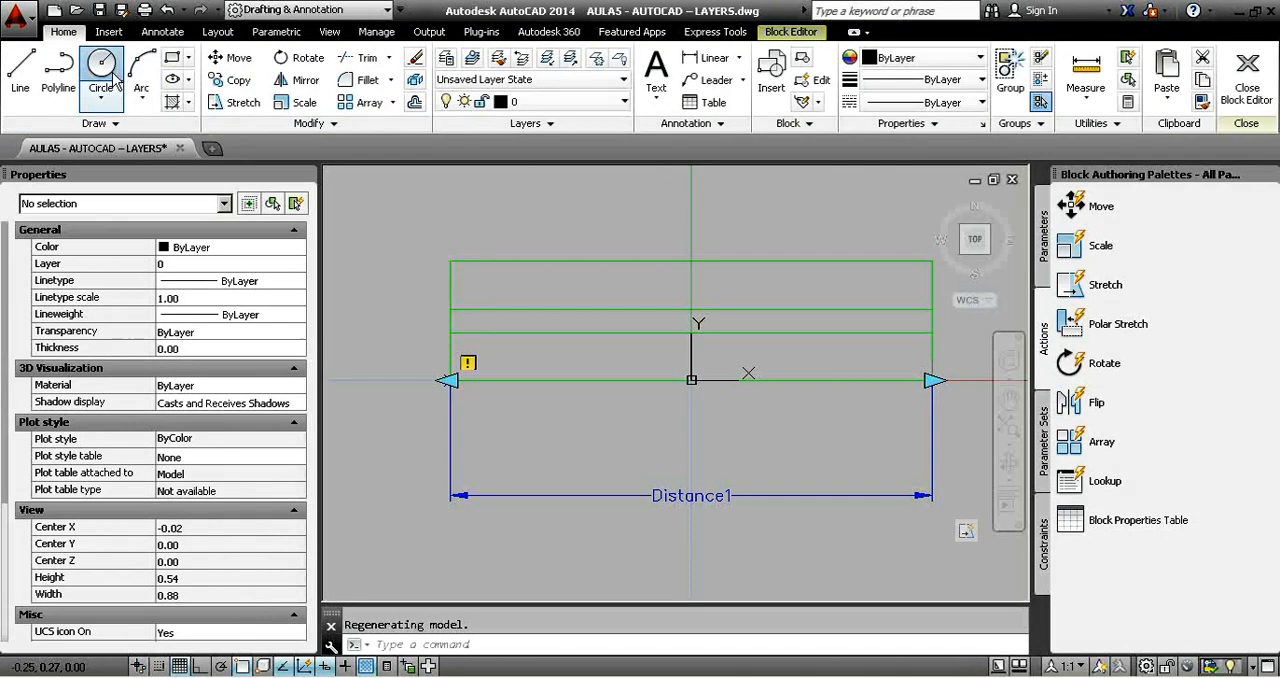
click(490, 307)
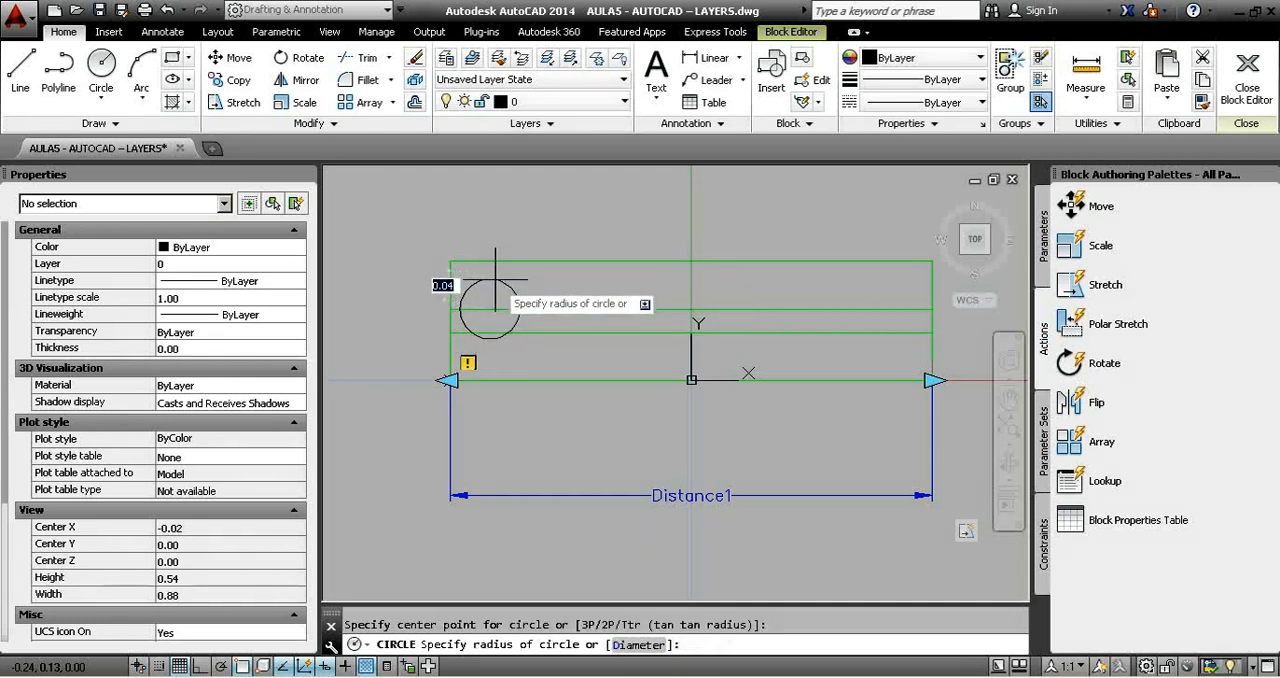
click(492, 280)
Enlarge the circle until it reaches the block's top edge, with a radius of about 0.06.
middle_drag(655, 290, 613, 284)
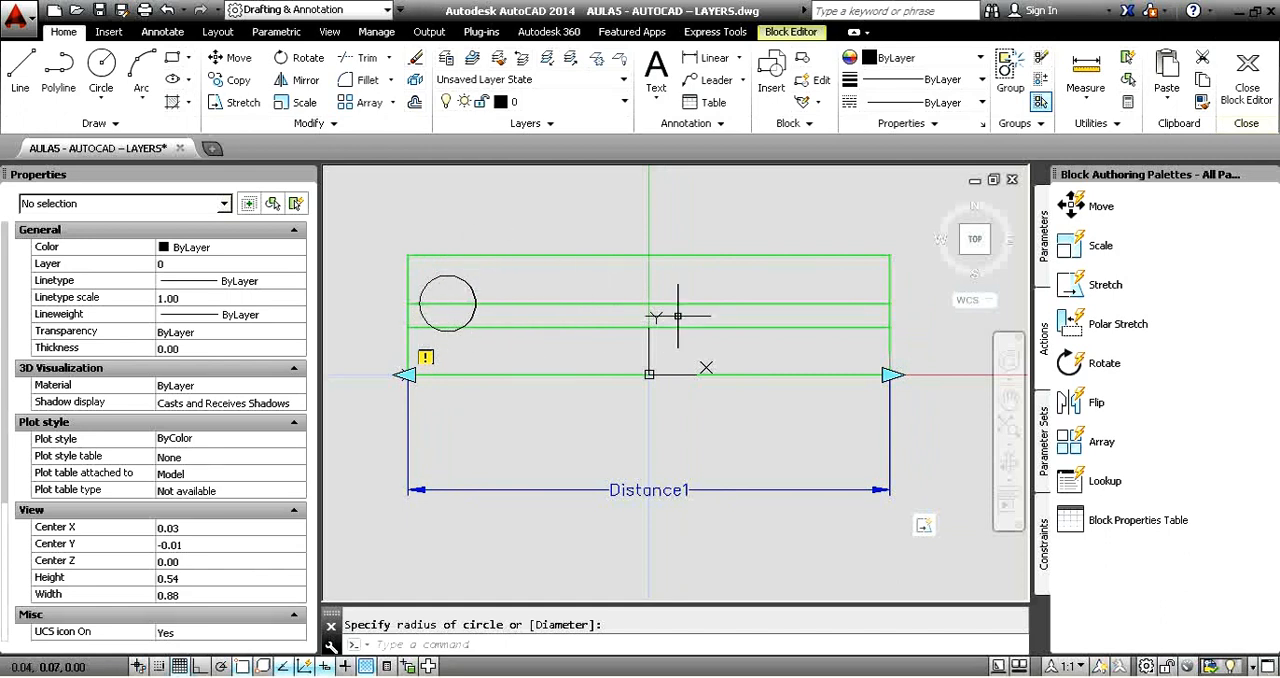
click(542, 285)
click(437, 278)
click(447, 275)
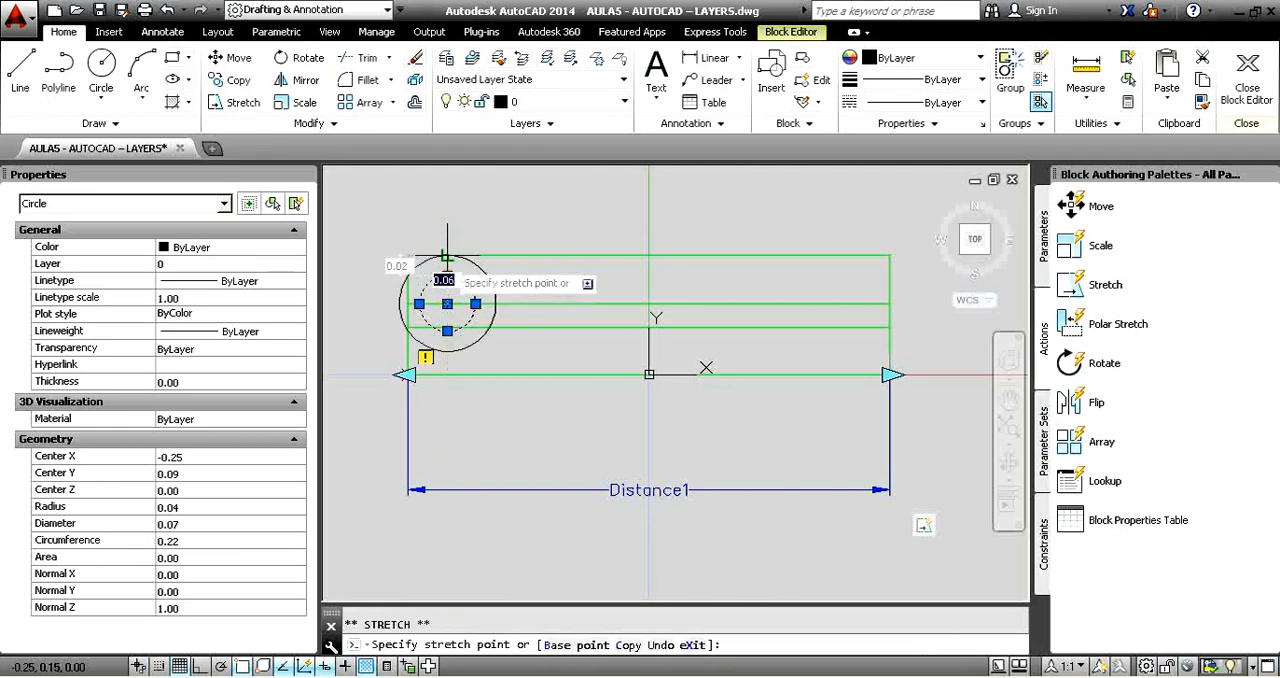
click(447, 256)
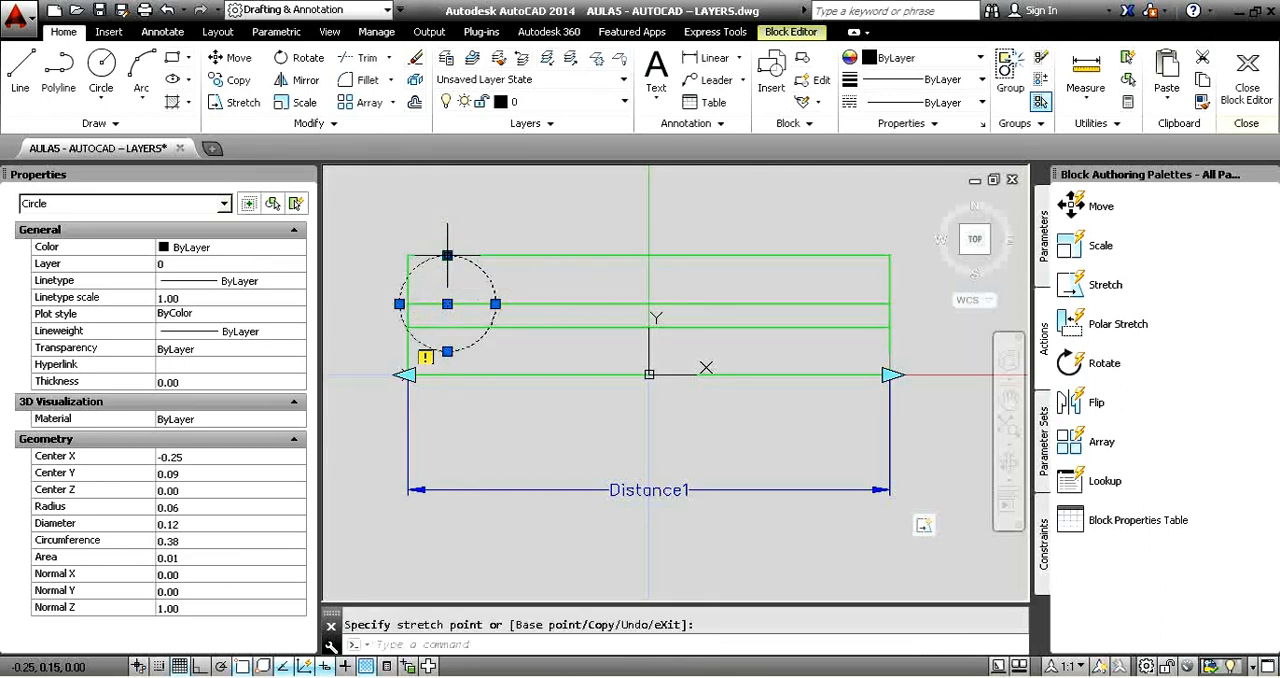
Move the circle so its left quadrant lies on the block's left edge, and close the block definition with the changes saved.
key(Return)
click(399, 303)
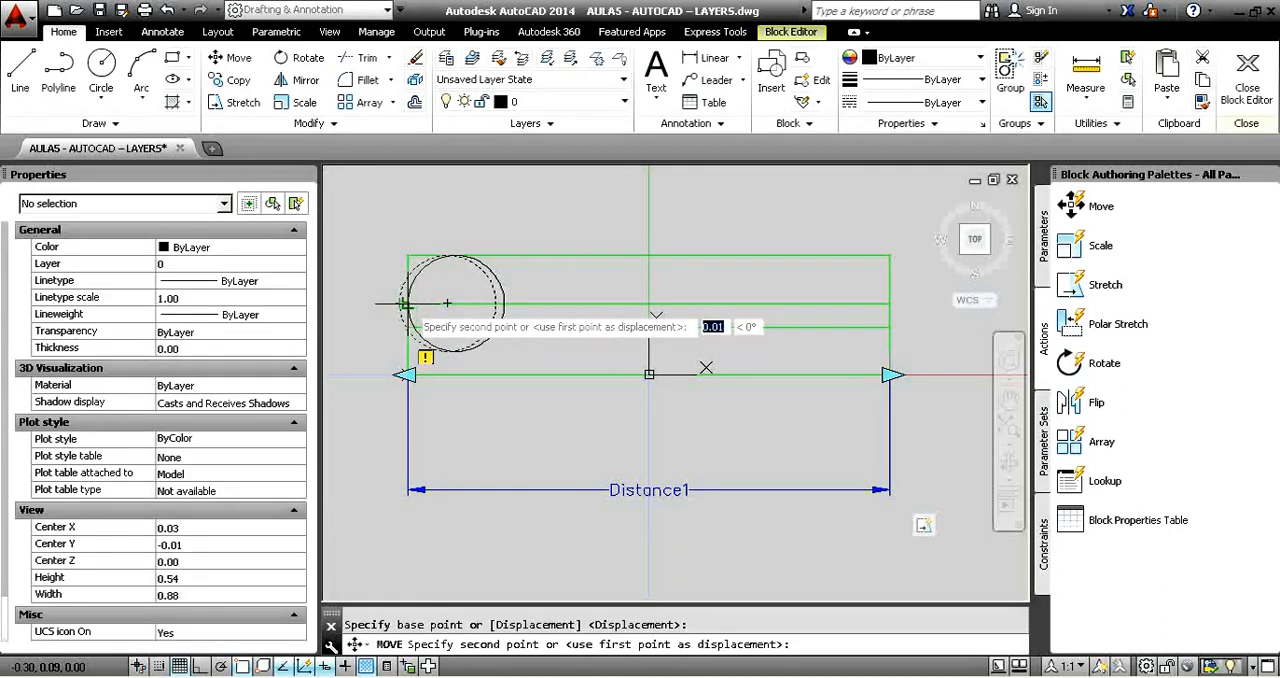
click(408, 303)
key(Escape)
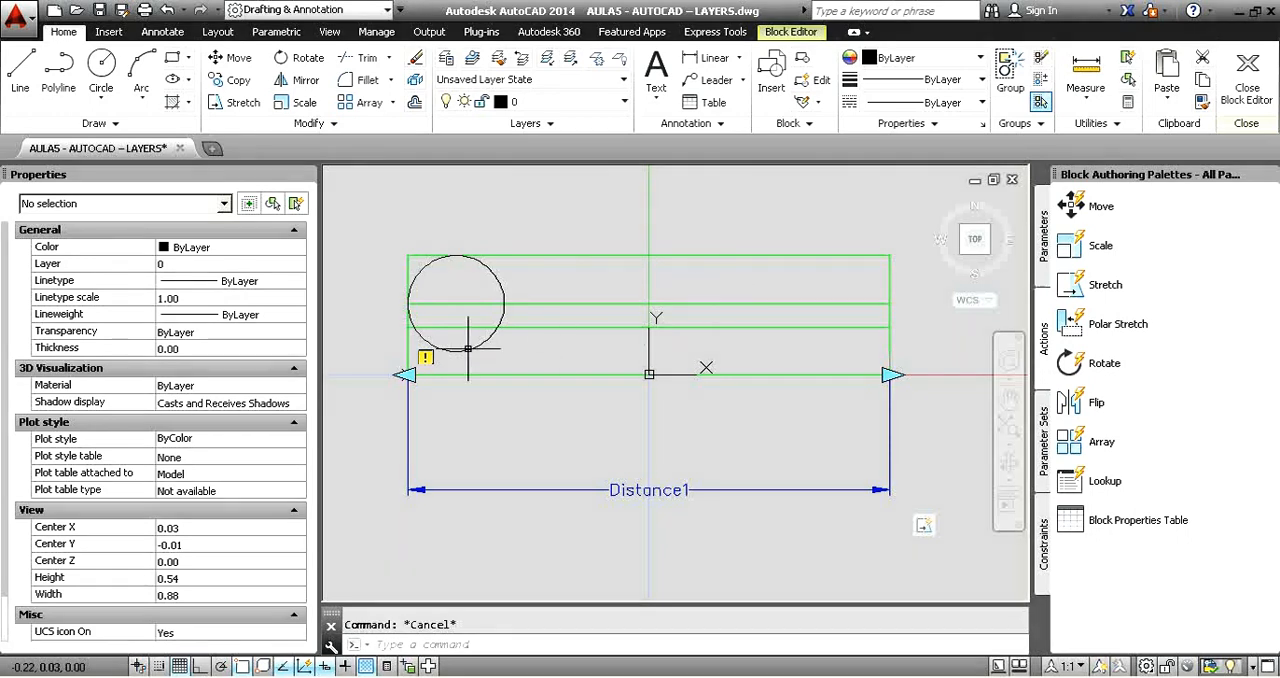
click(1233, 92)
click(545, 329)
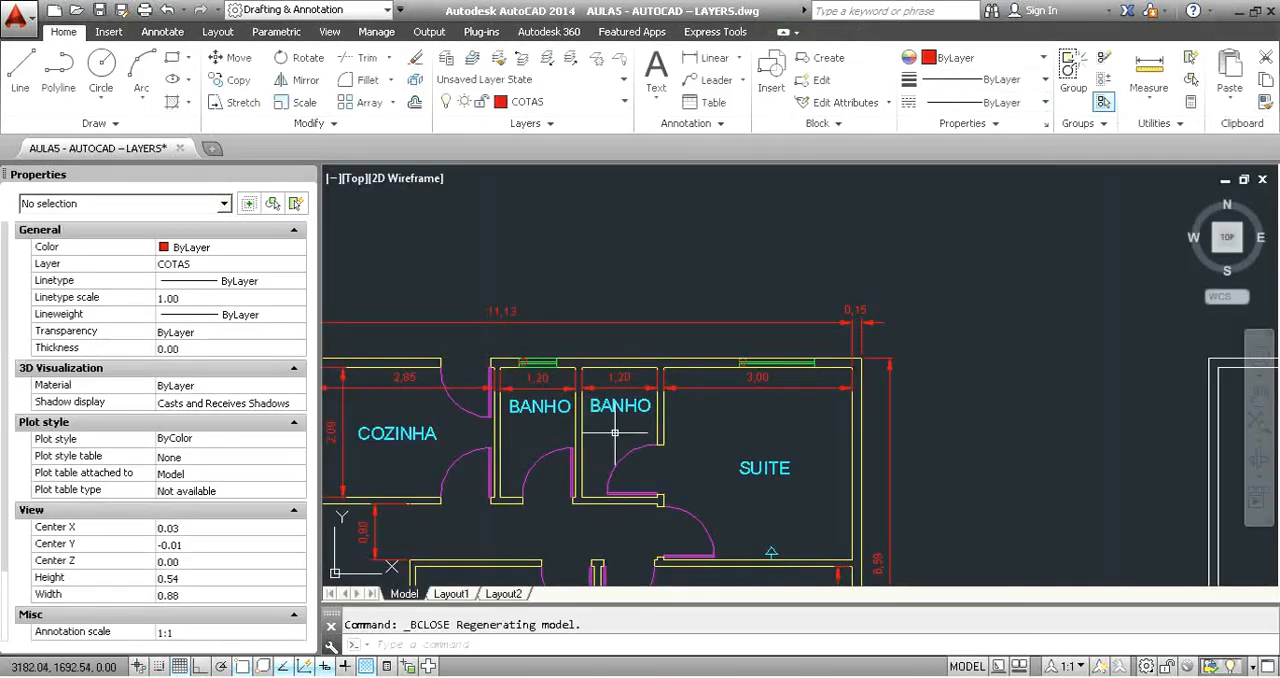
Examine the BANHO, SUITE and SALÃO windows for the circle added to the block definition.
scroll(538, 370, up, 5)
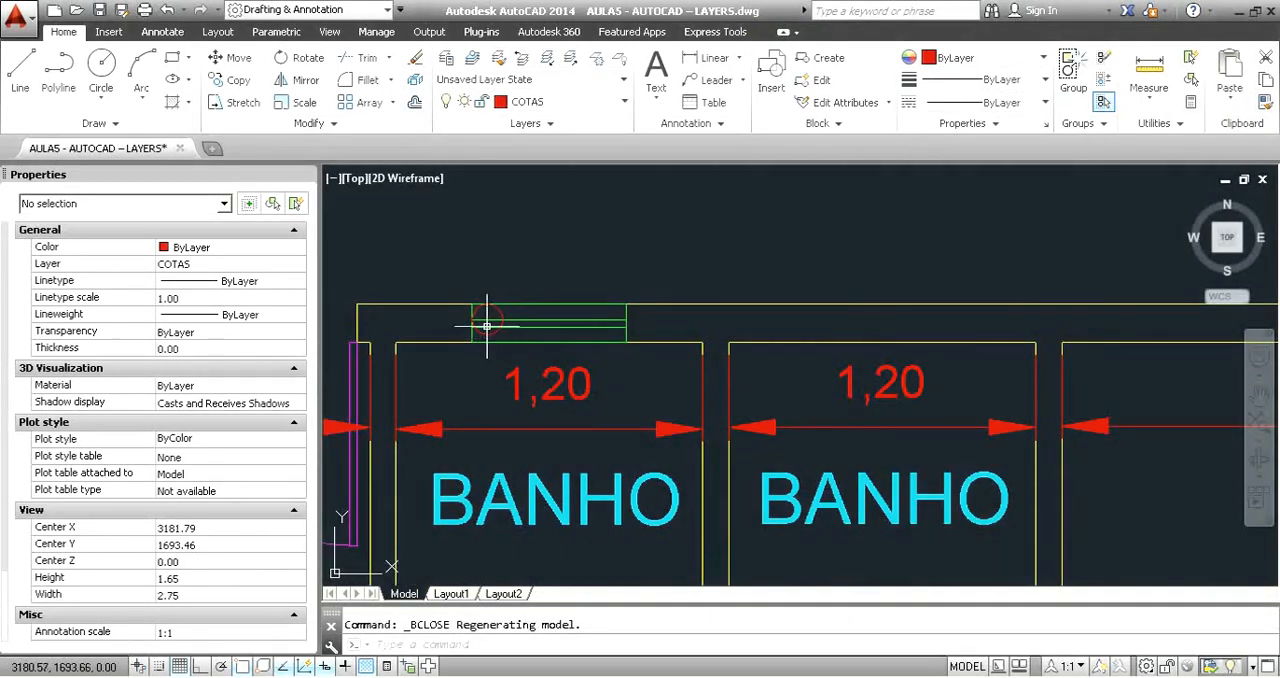
scroll(571, 286, down, 2)
scroll(720, 336, down, 3)
scroll(900, 357, up, 4)
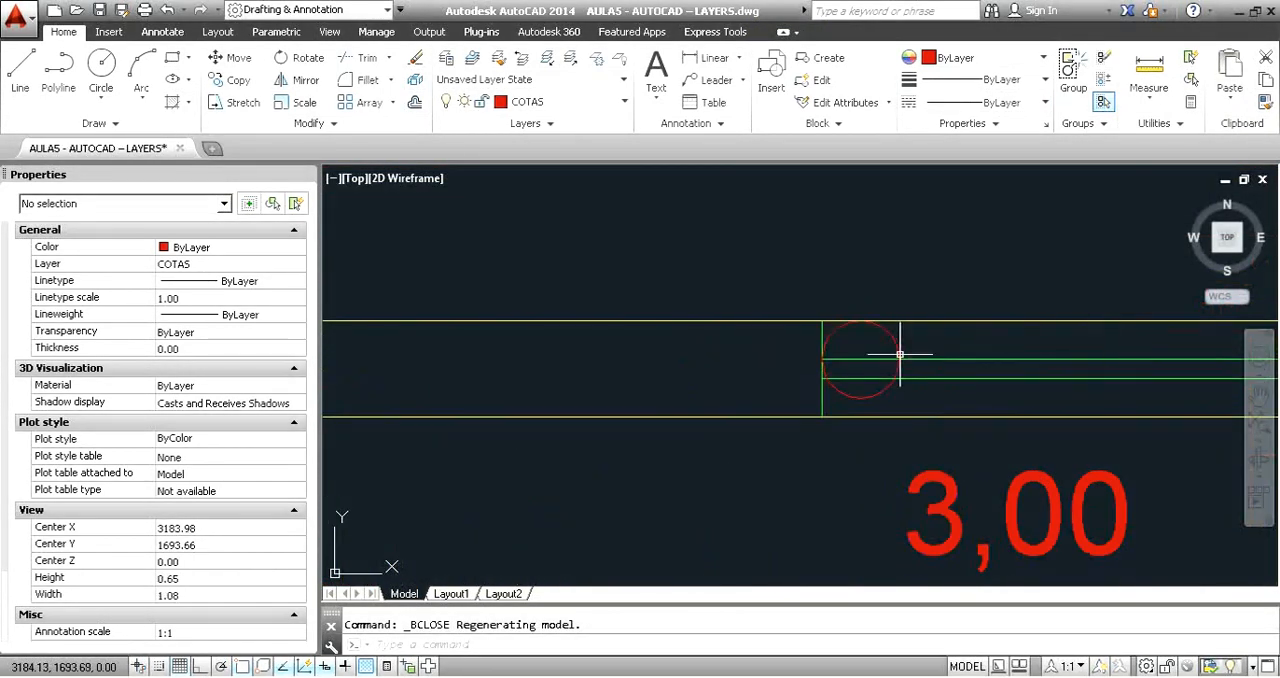
scroll(894, 371, down, 5)
middle_drag(929, 286, 981, 201)
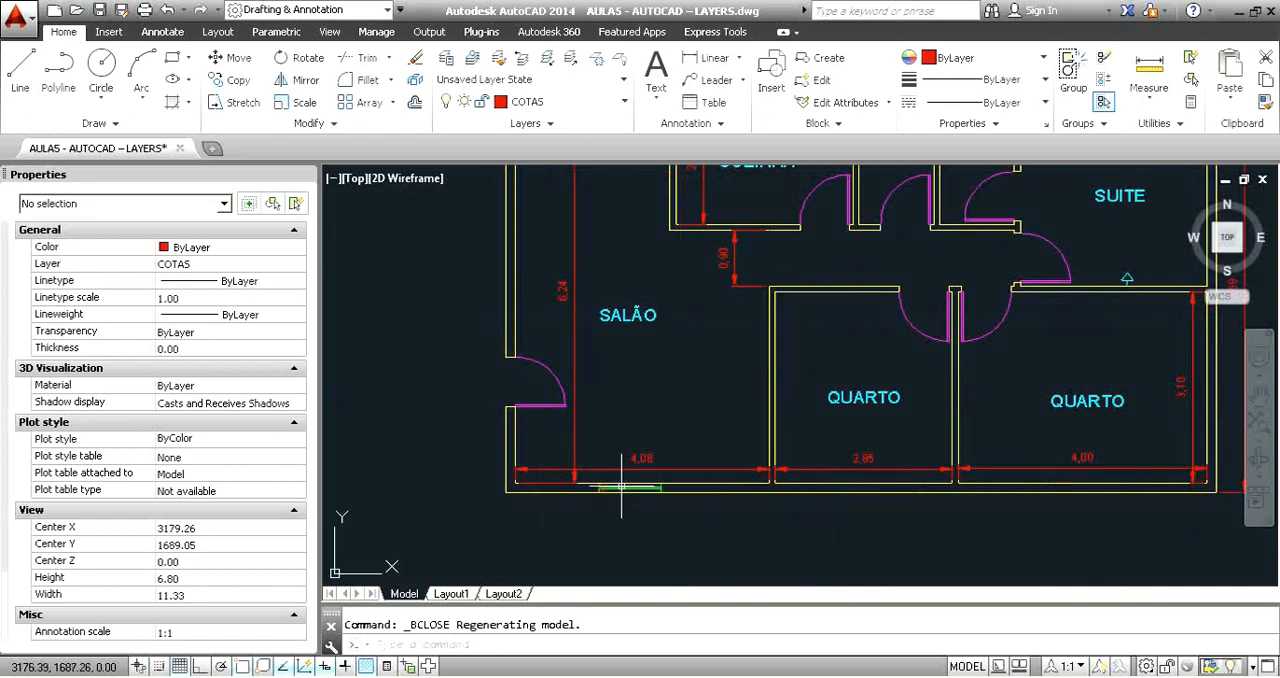
scroll(621, 487, up, 8)
scroll(915, 385, down, 7)
middle_drag(1014, 352, 818, 482)
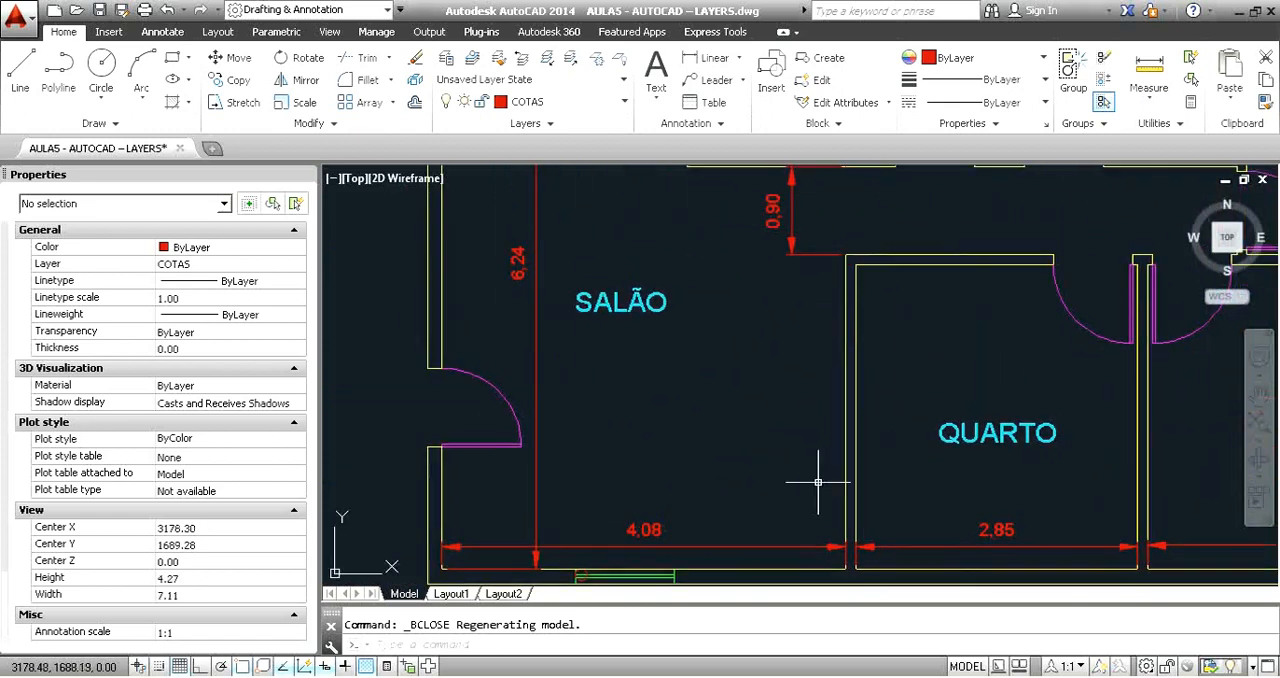
scroll(800, 380, down, 6)
scroll(856, 356, up, 10)
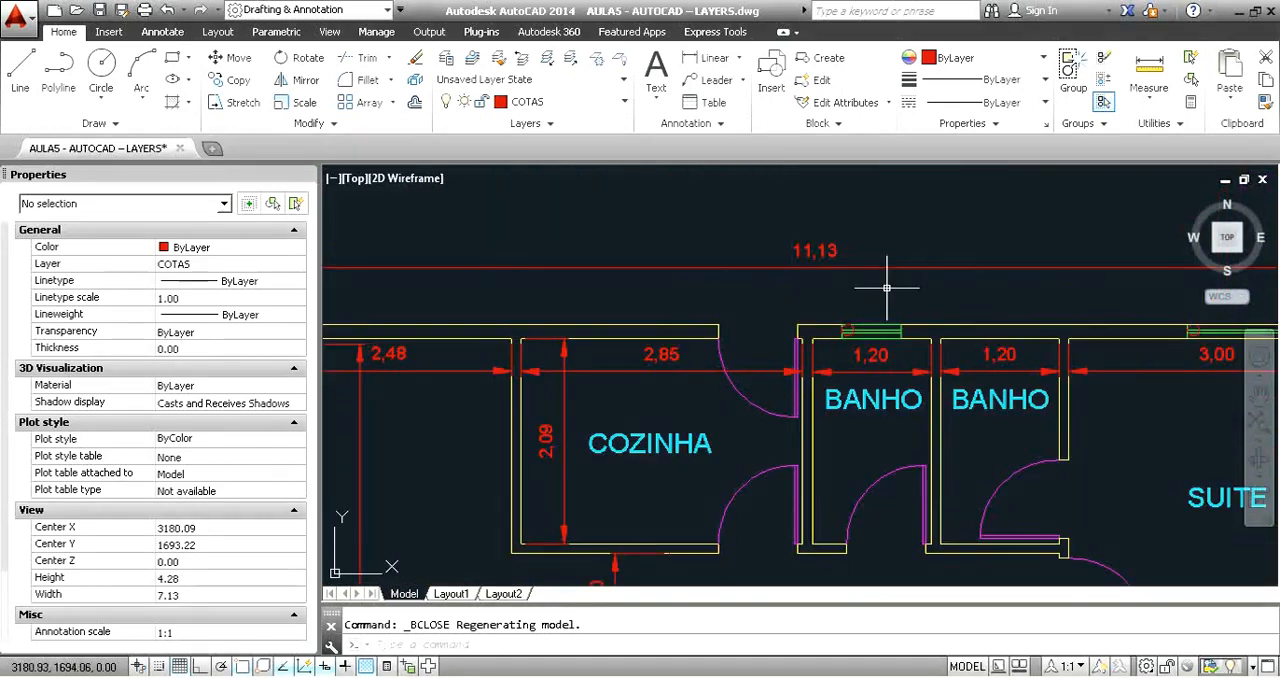
Reopen the Janela block definition from the BANHO window and delete the circle.
scroll(856, 356, up, 5)
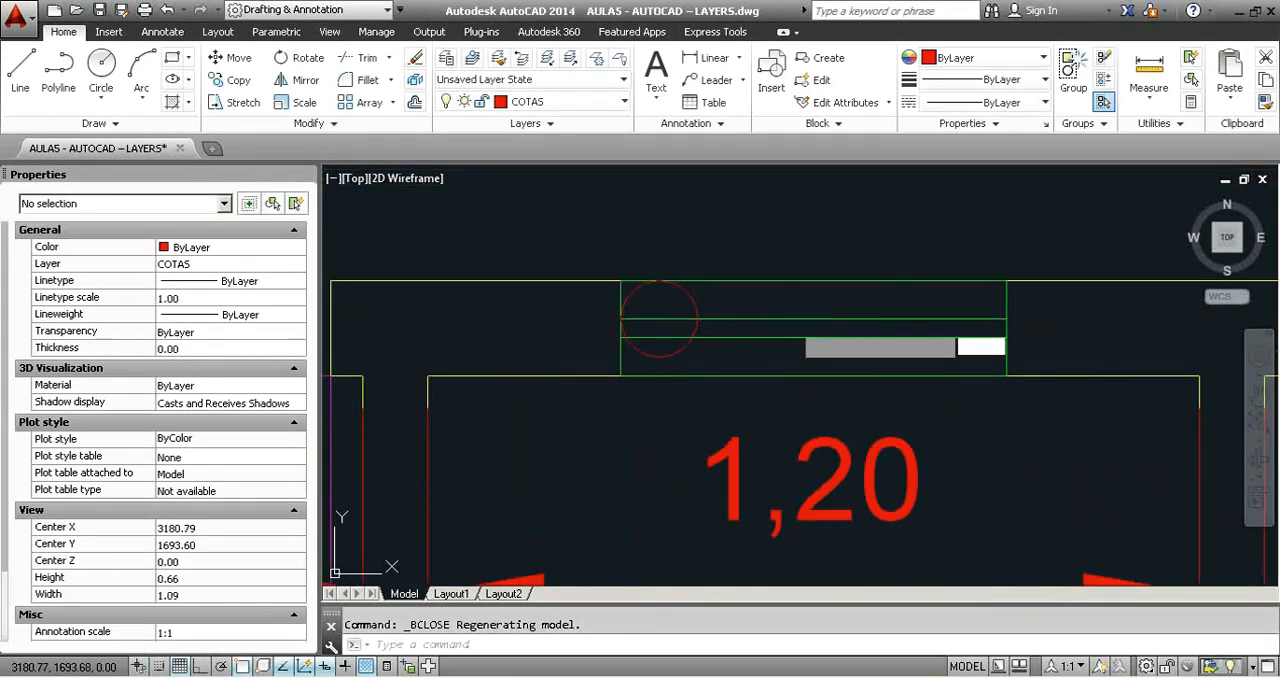
click(785, 316)
click(783, 320)
double_click(778, 320)
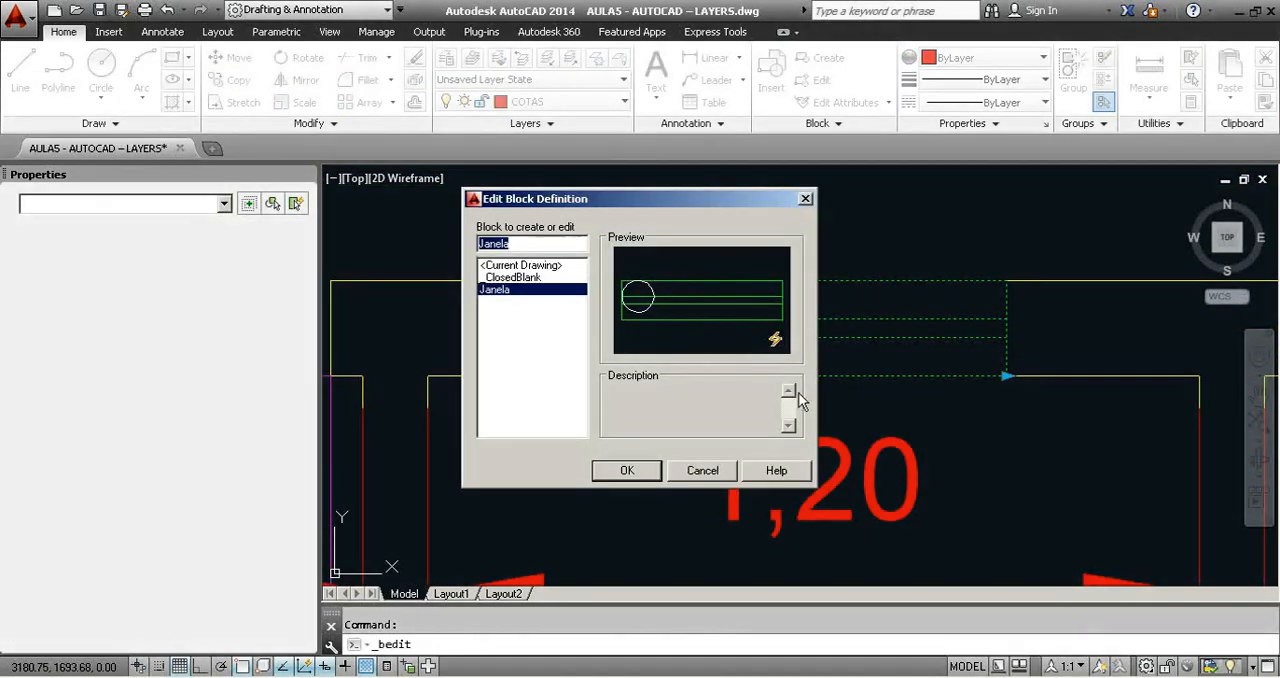
click(624, 470)
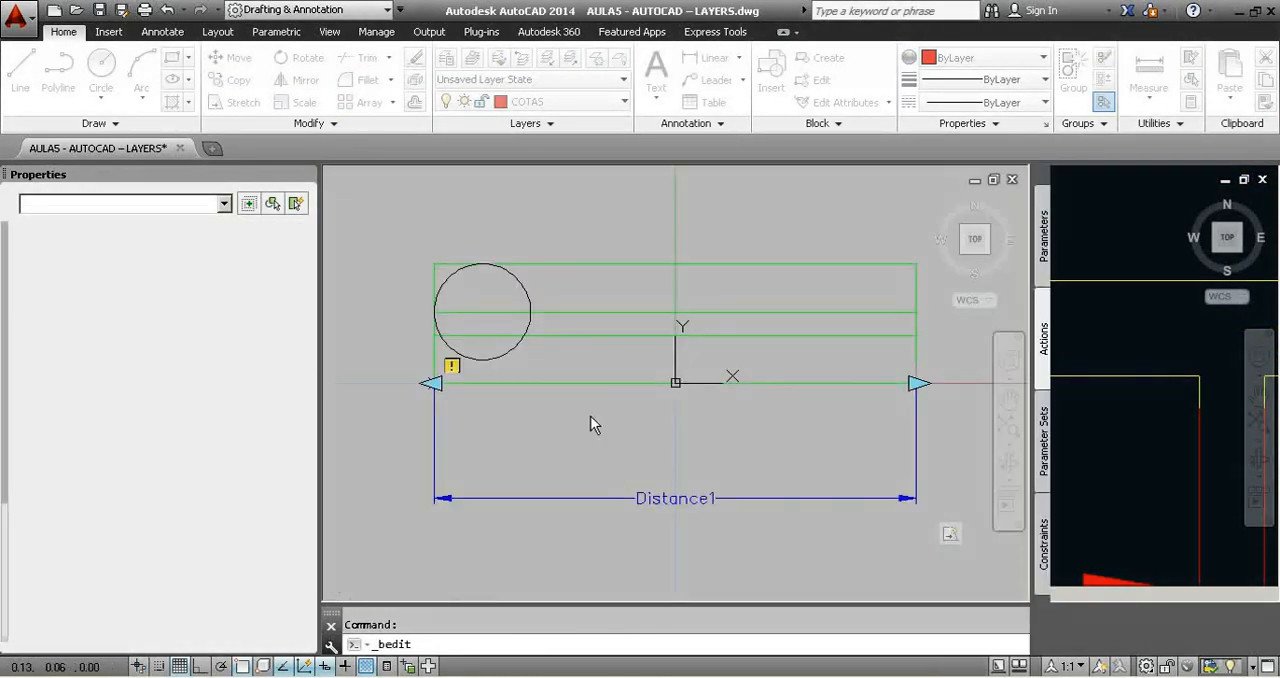
click(531, 302)
key(Delete)
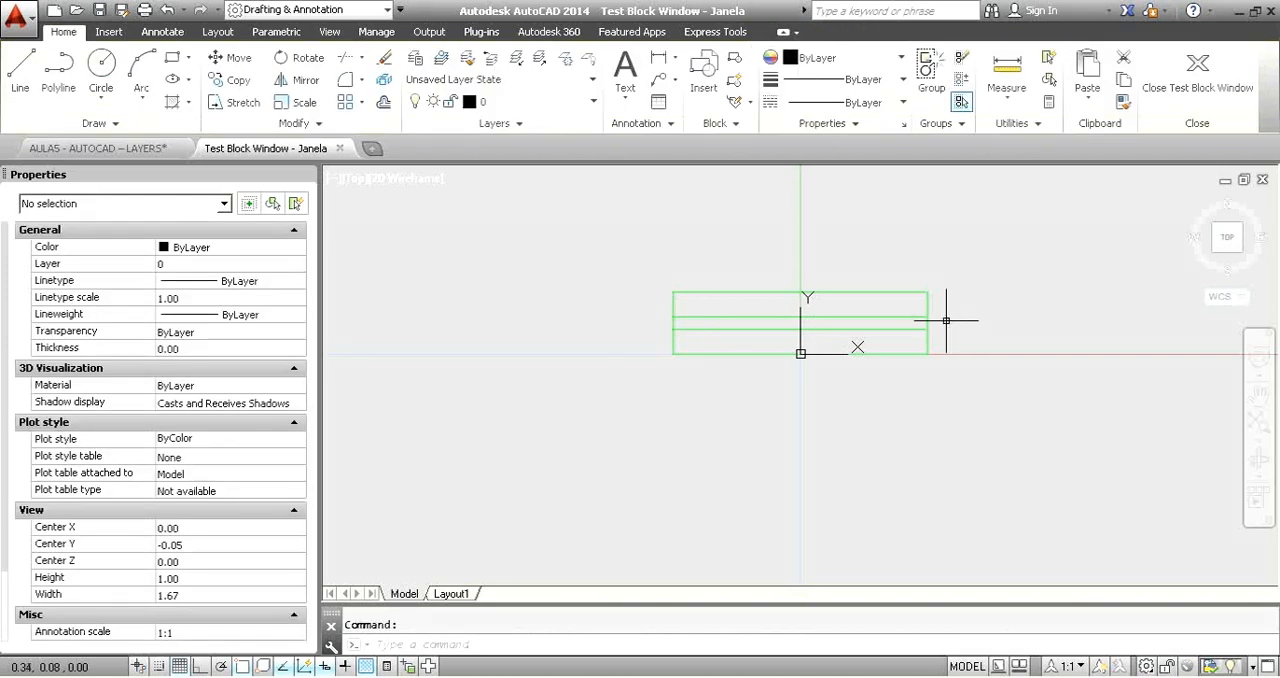
Test the Janela block by stretching its right end to the next longer listed length and back to the shortest one.
click(1053, 321)
click(917, 300)
middle_drag(1000, 308, 895, 282)
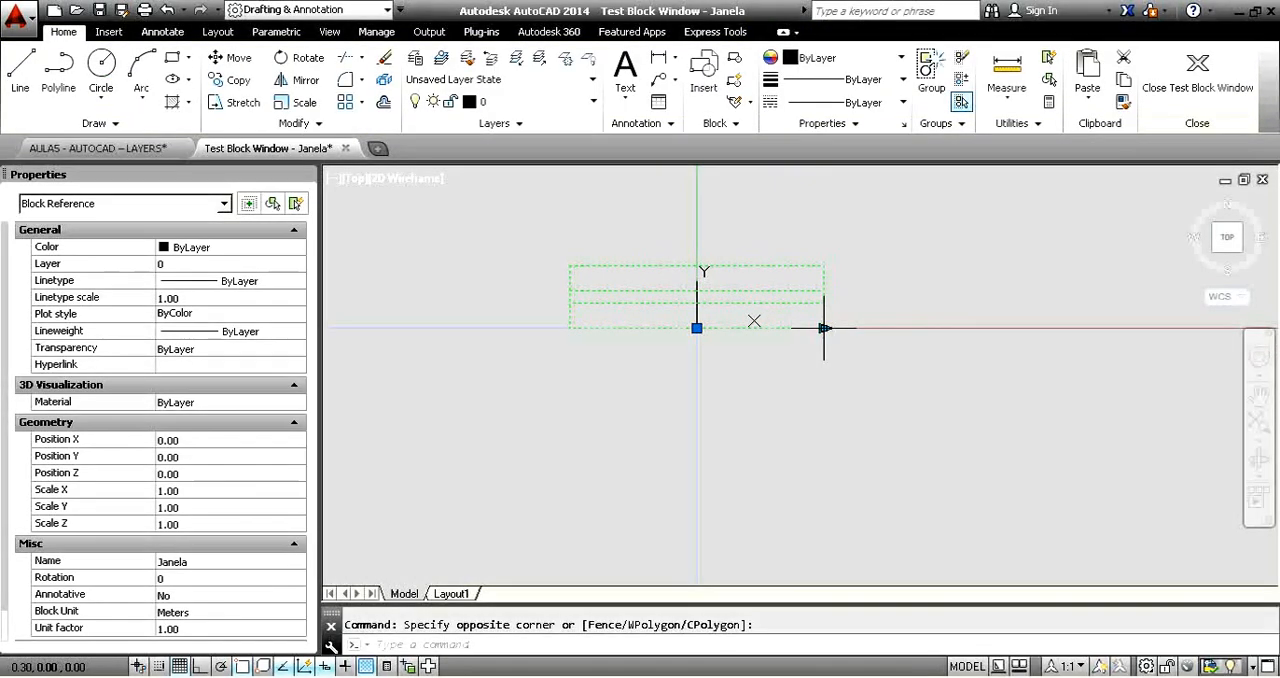
click(824, 328)
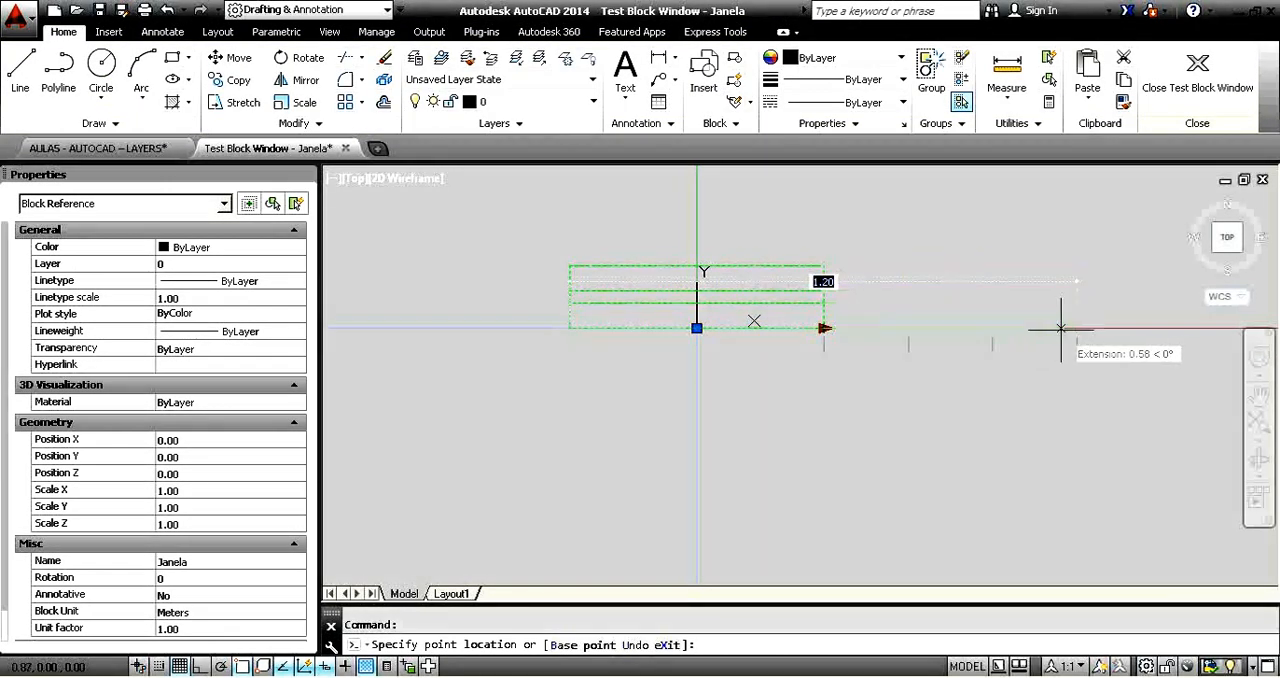
click(906, 331)
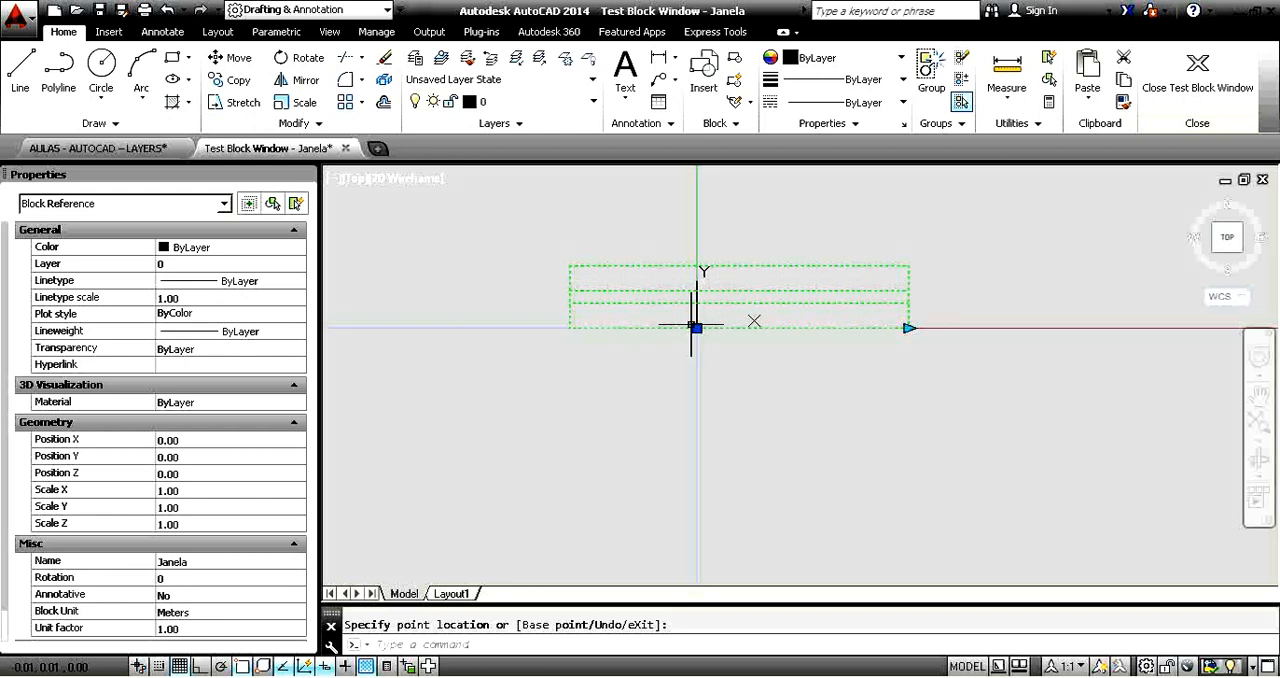
click(911, 328)
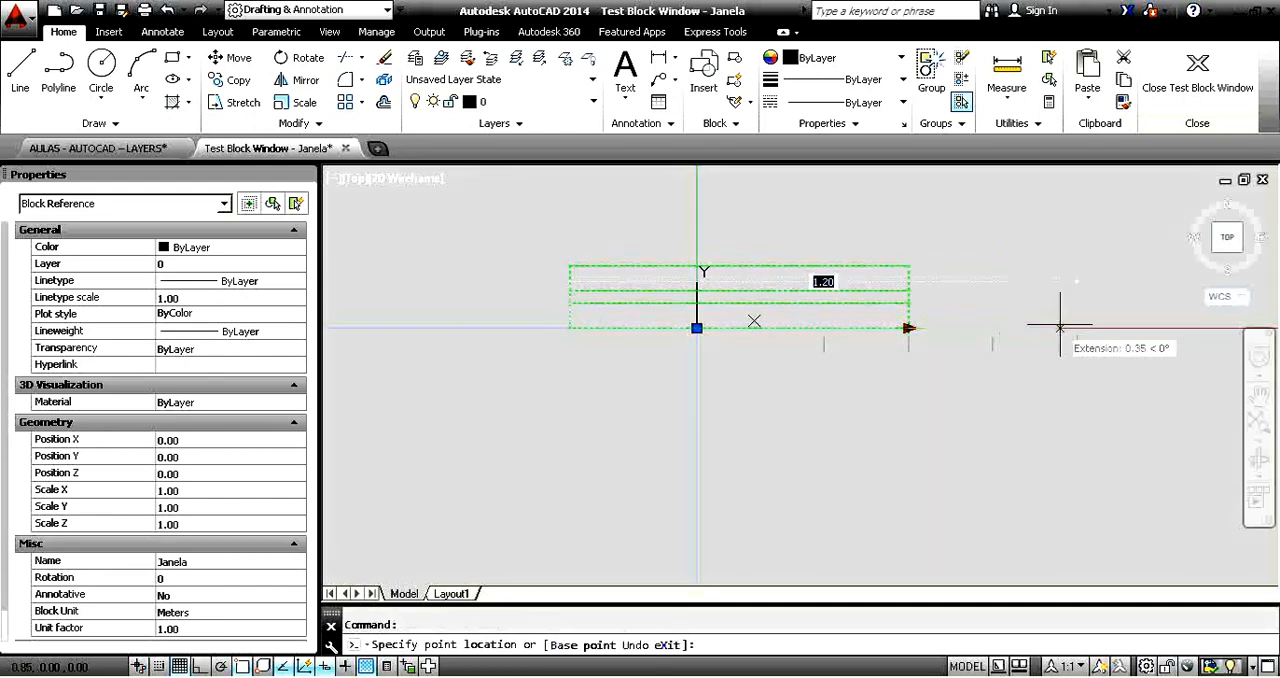
click(819, 363)
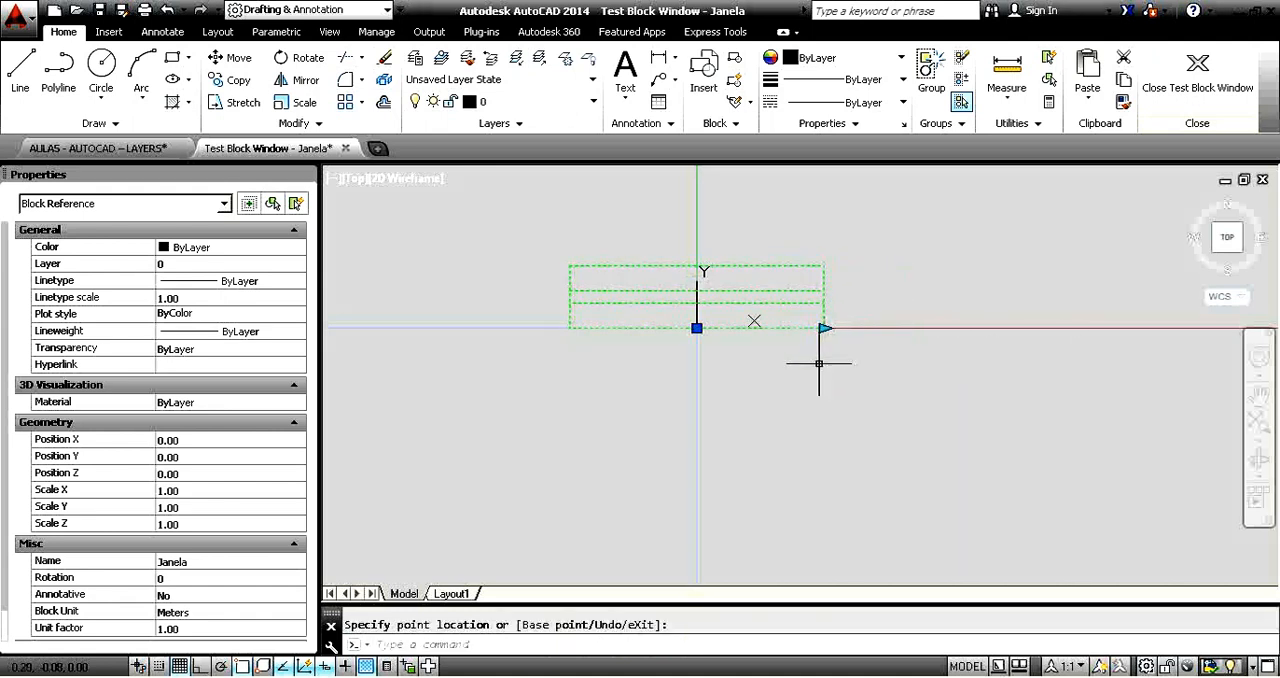
Stretch the right end of the Janela test block to its longest listed length and close the test window.
click(826, 329)
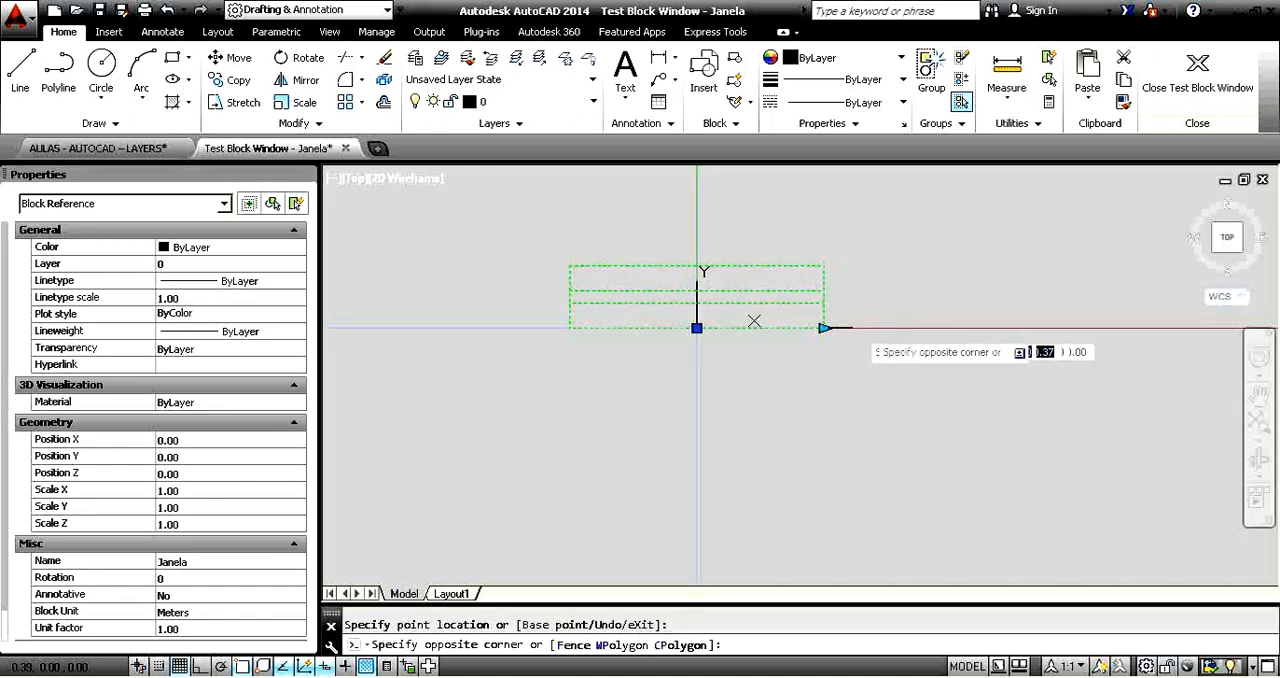
click(824, 328)
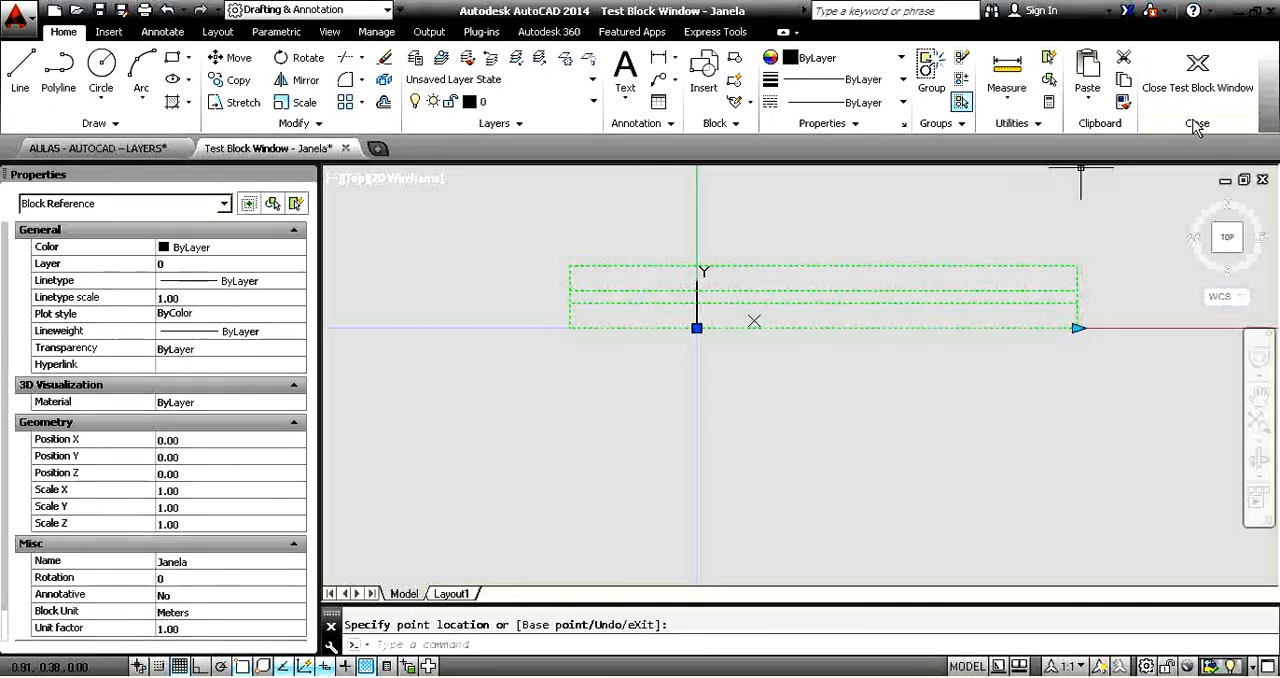
click(1197, 72)
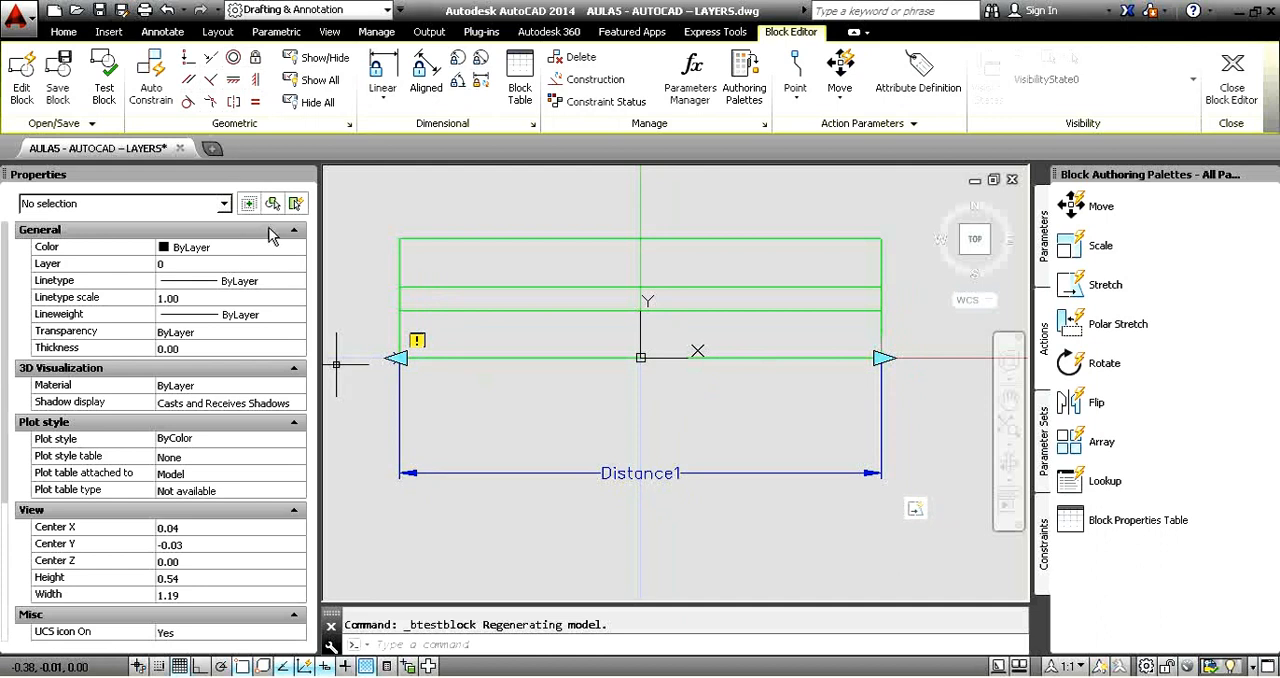
Add a Basepoint parameter to the Janela block at the origin, midway along its lower edge.
click(1045, 255)
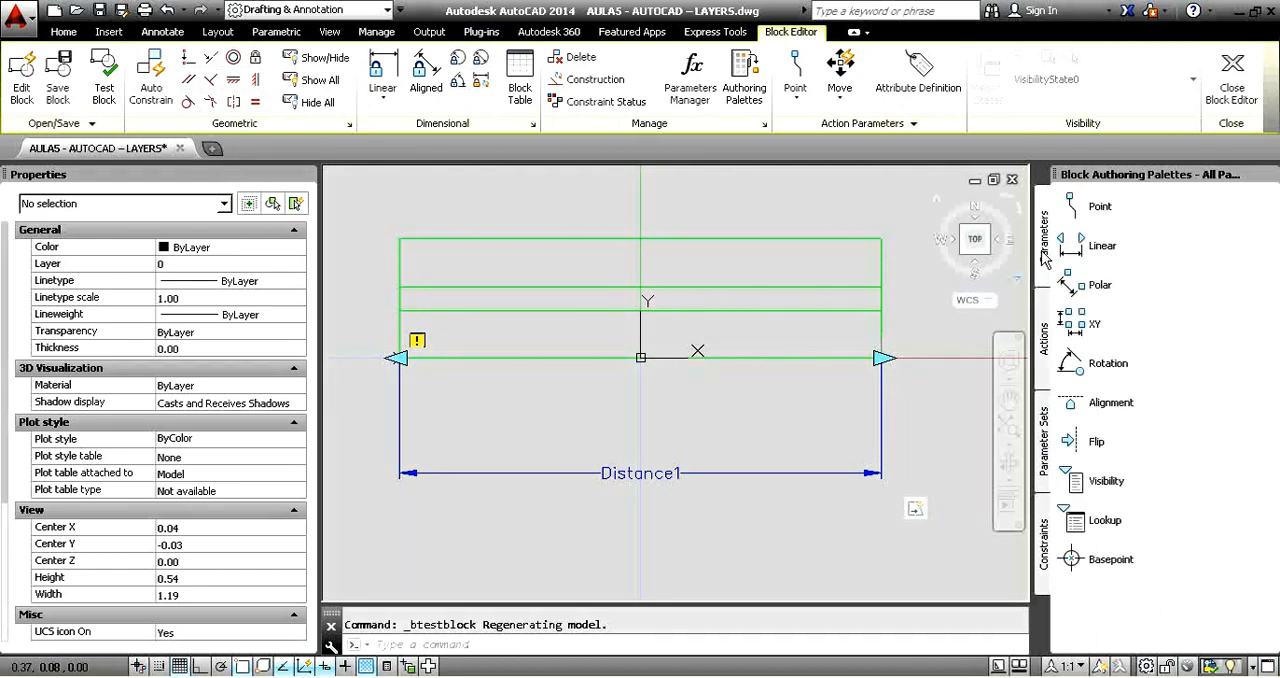
click(1072, 560)
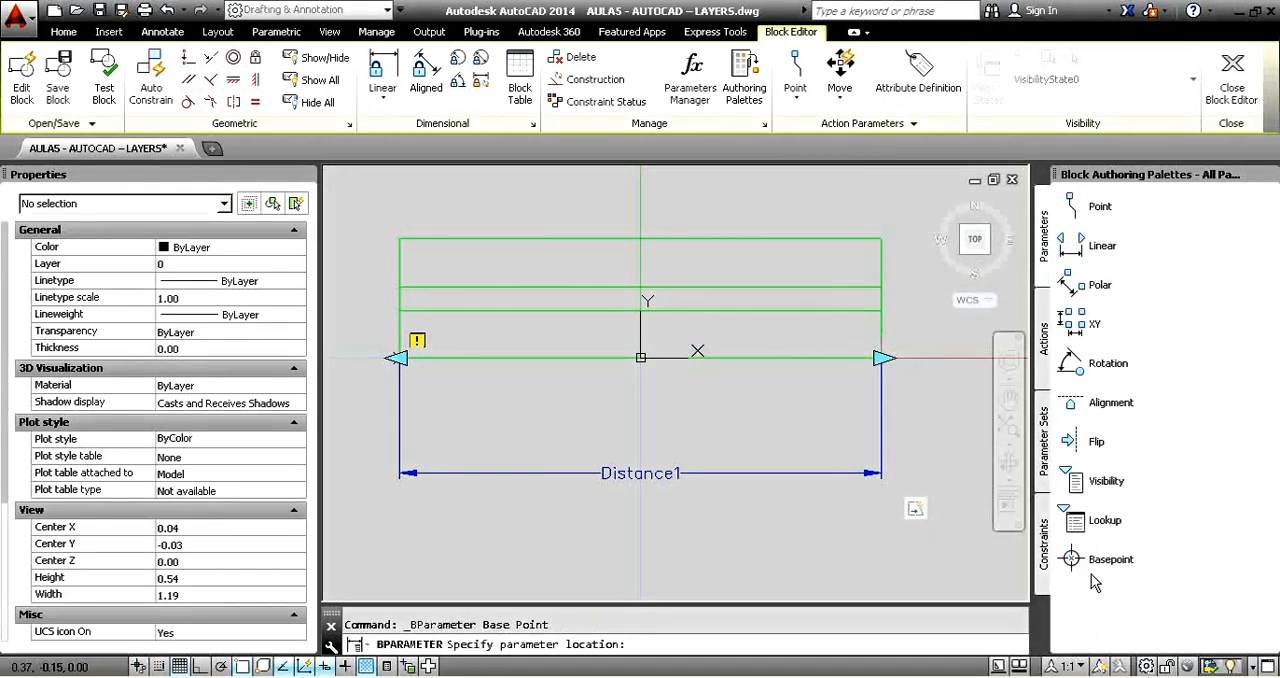
click(640, 358)
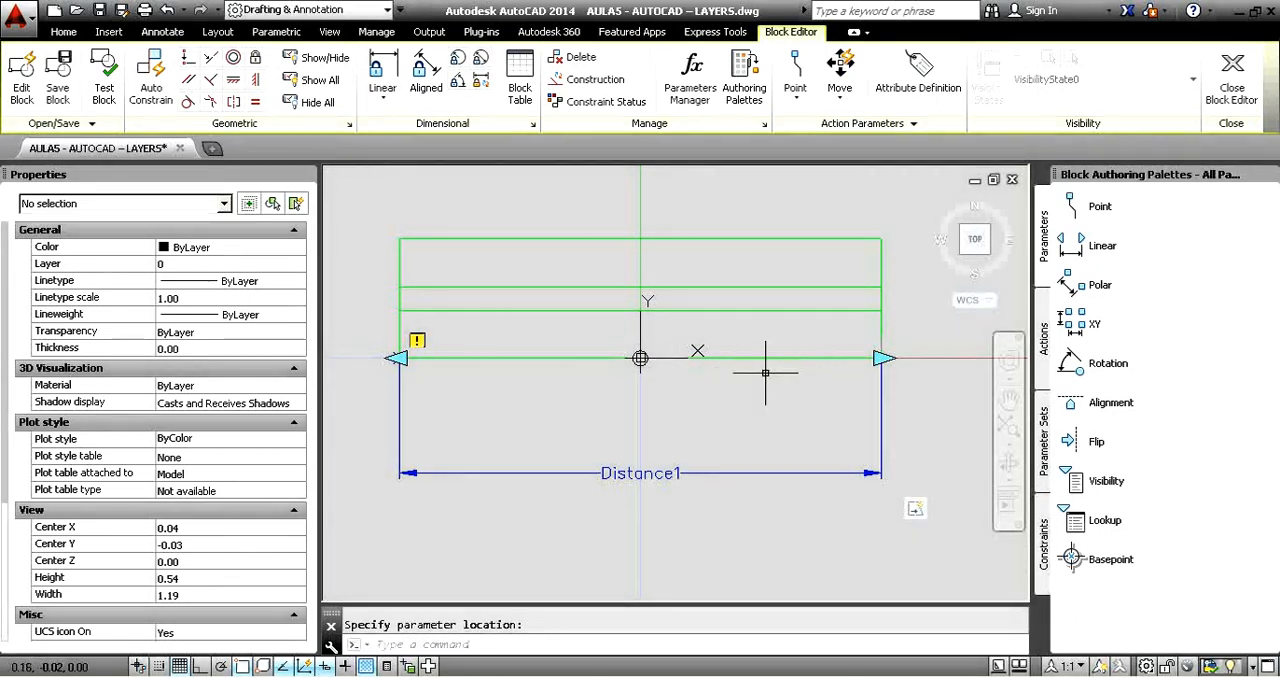
middle_drag(765, 373, 748, 372)
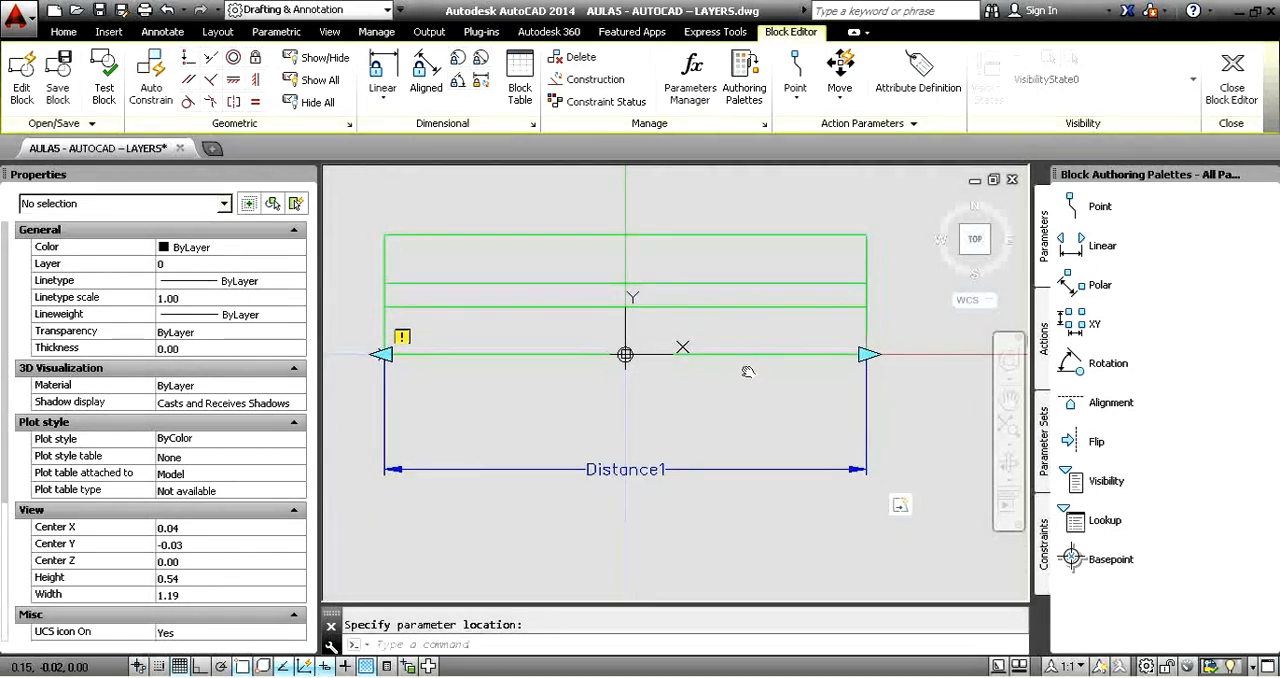
Add a Move action to the Distance1 parameter, tied to its right end point, with the base point as the selected object.
click(1045, 345)
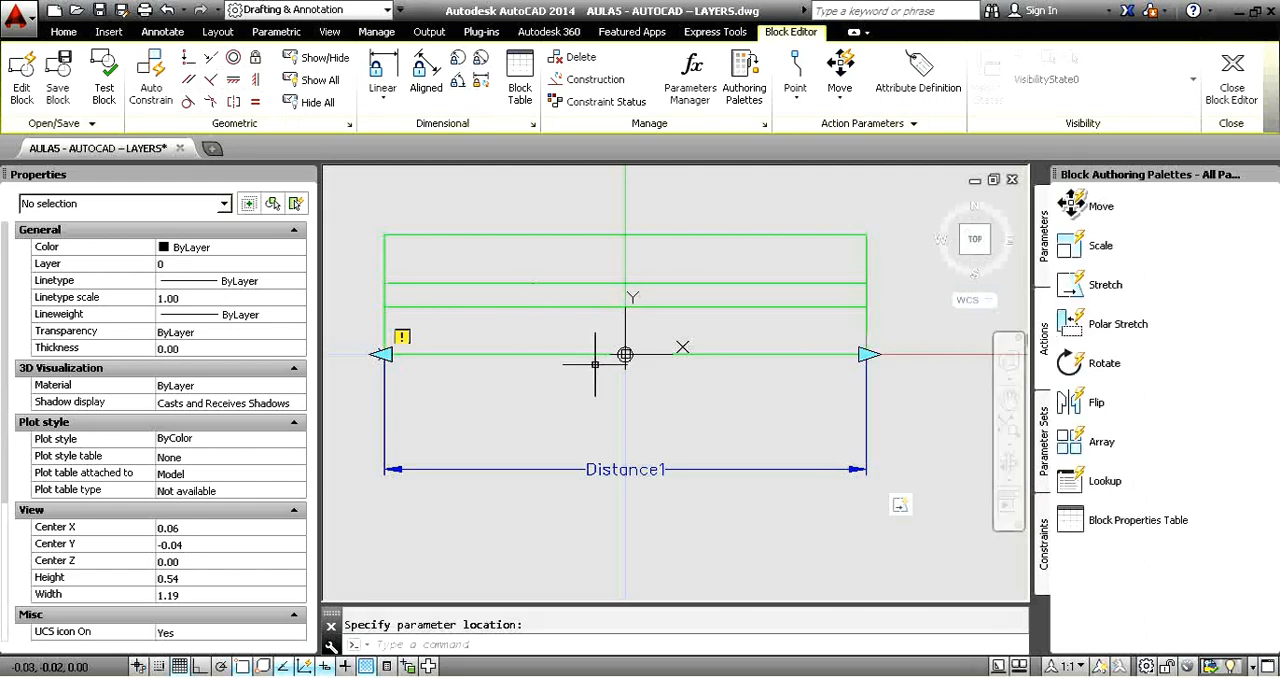
click(1071, 214)
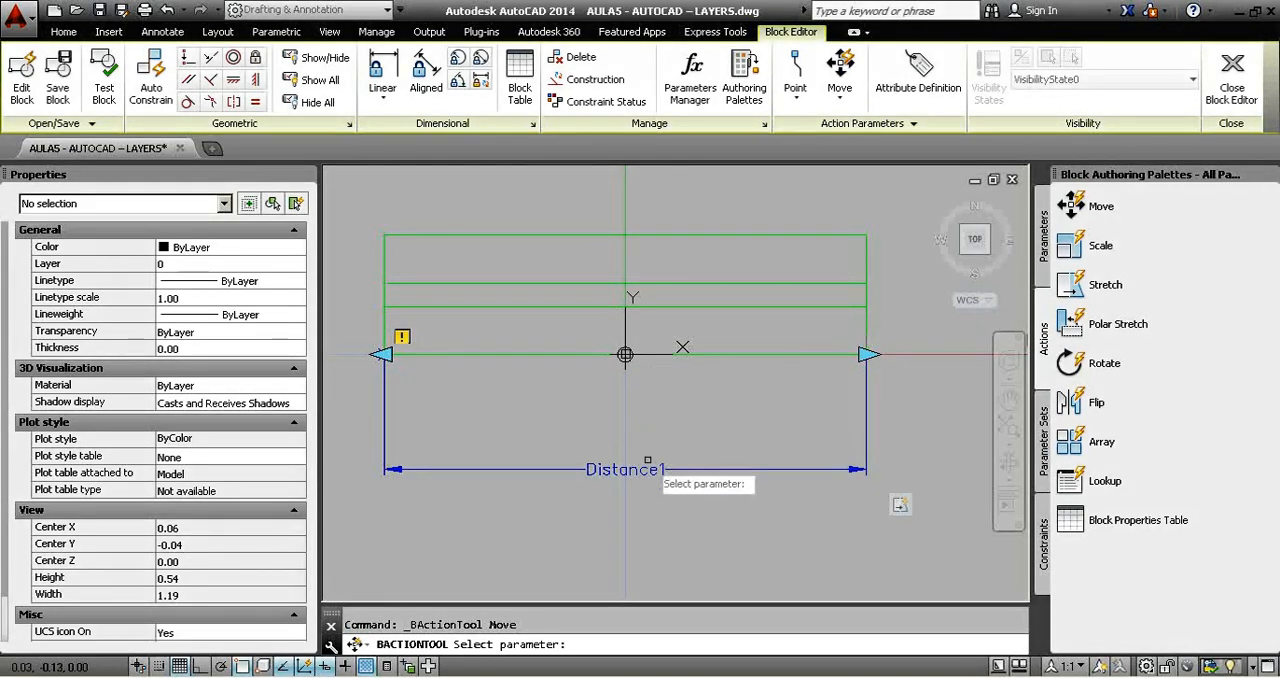
click(635, 468)
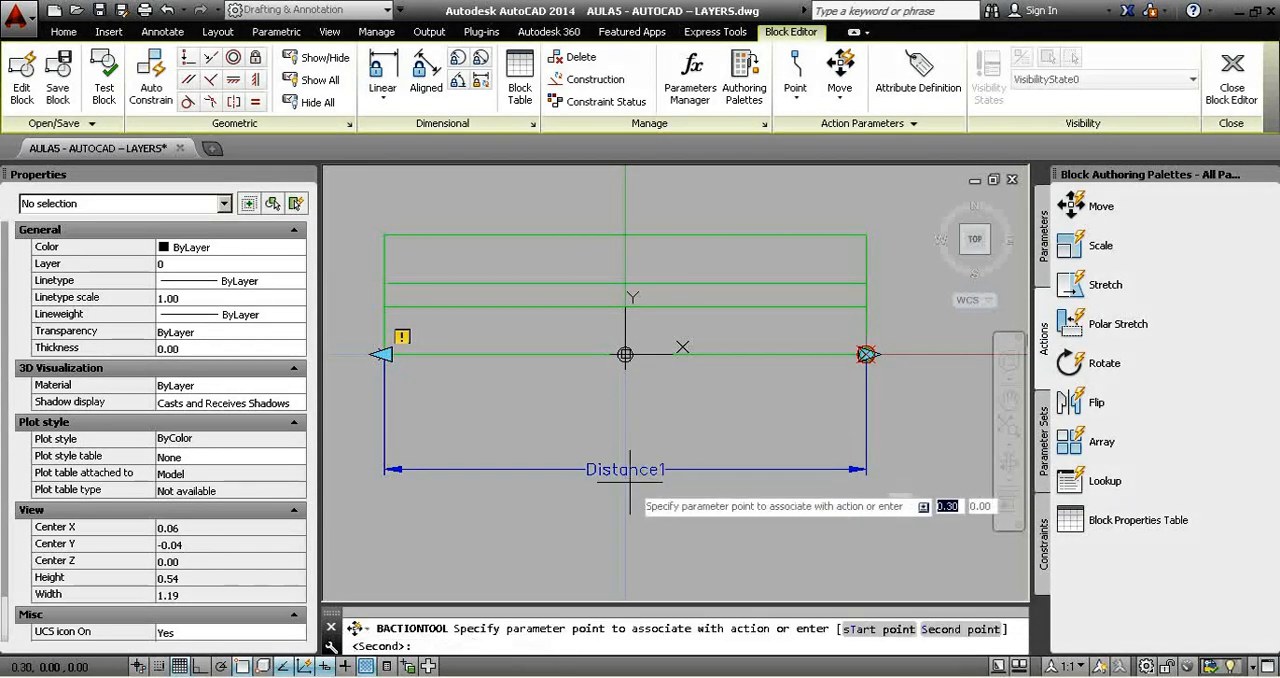
click(866, 354)
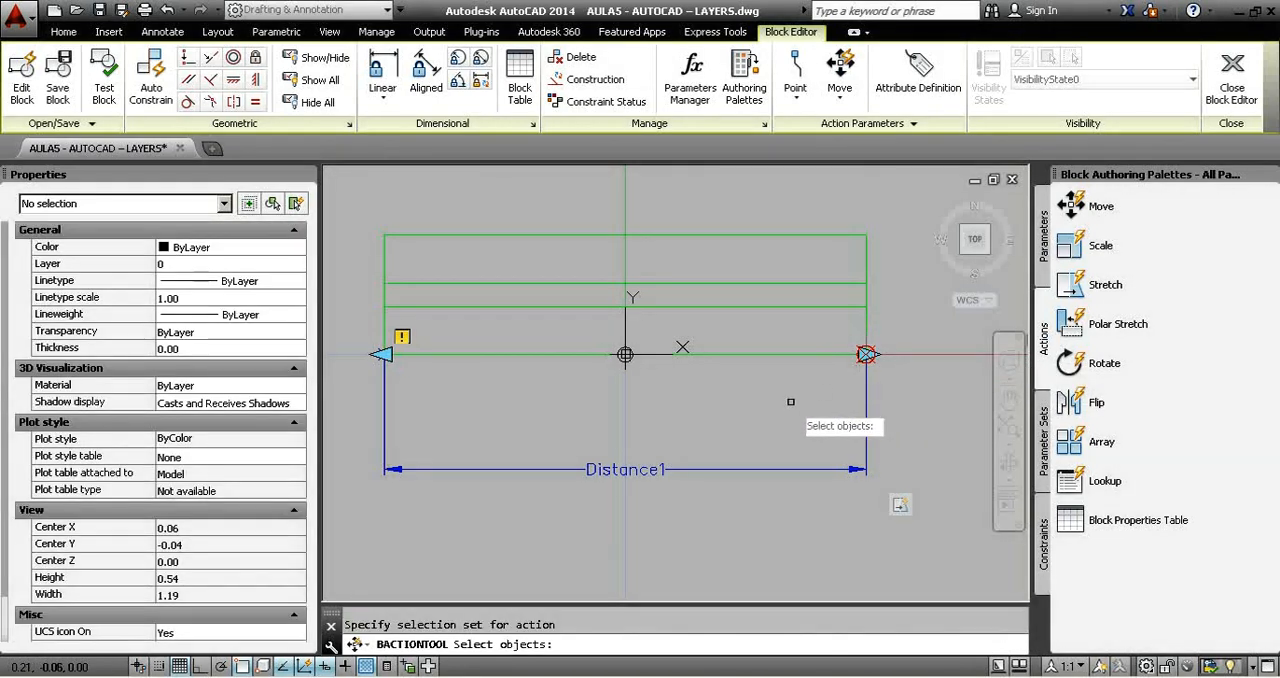
click(580, 339)
click(676, 396)
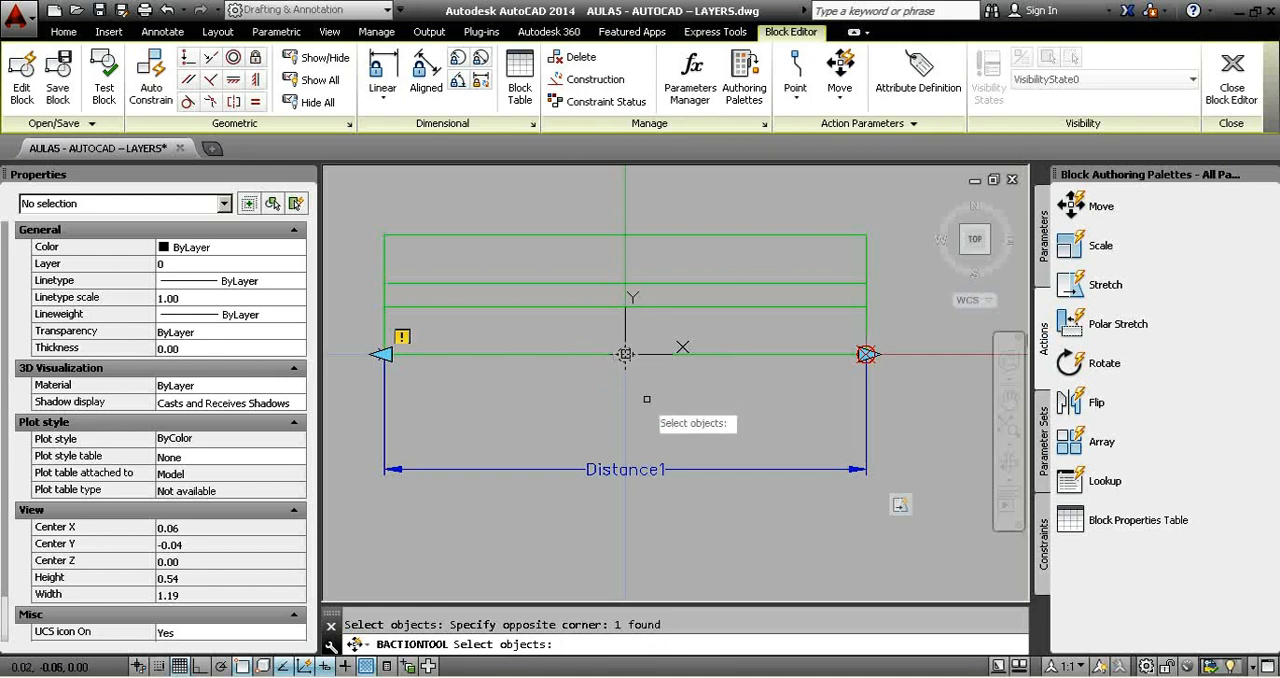
click(587, 322)
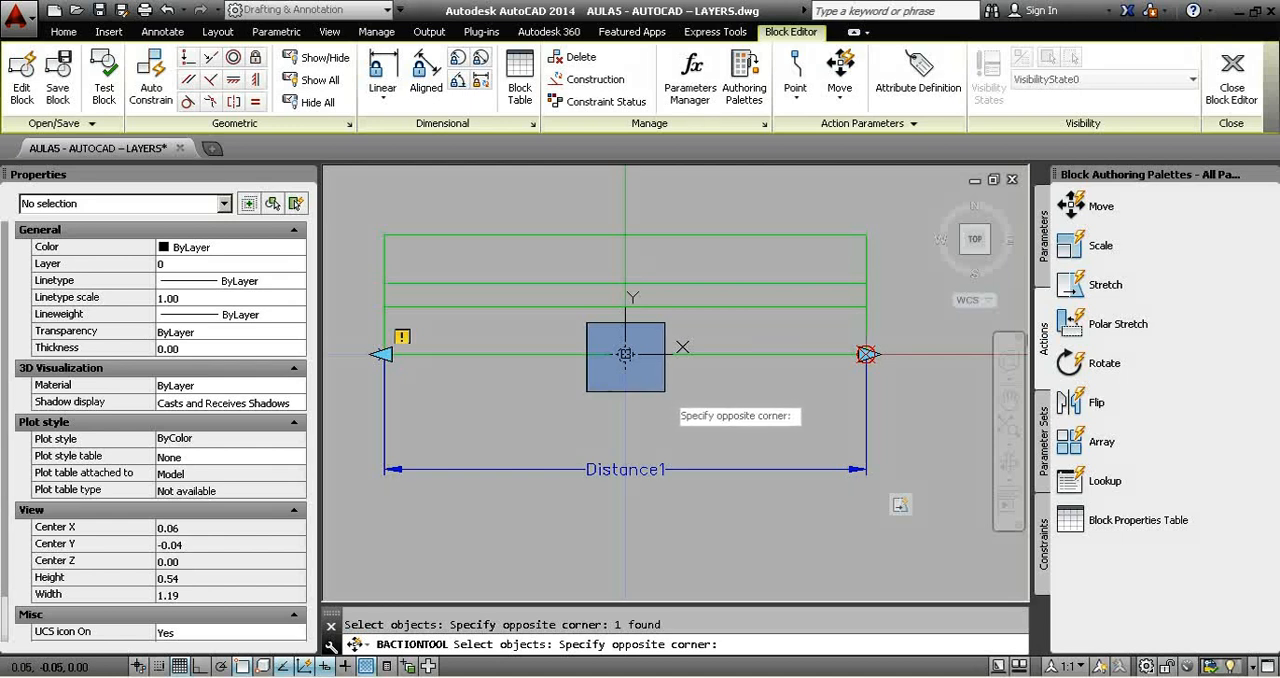
click(665, 391)
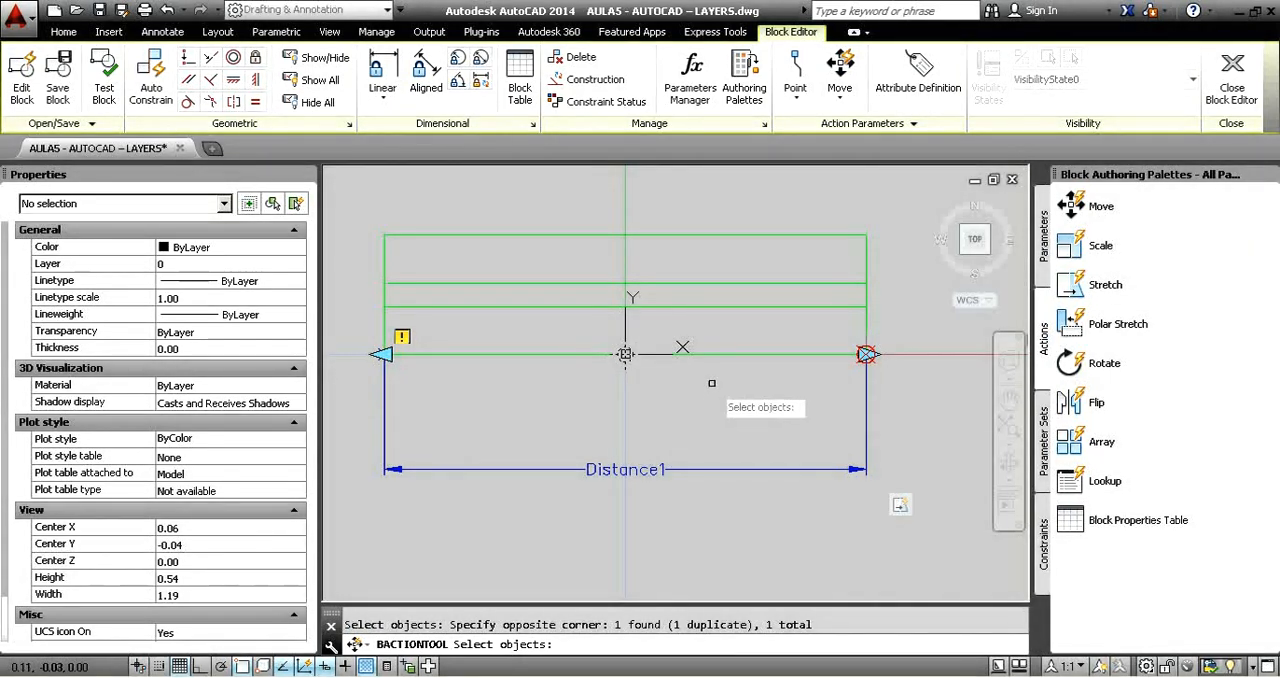
key(Return)
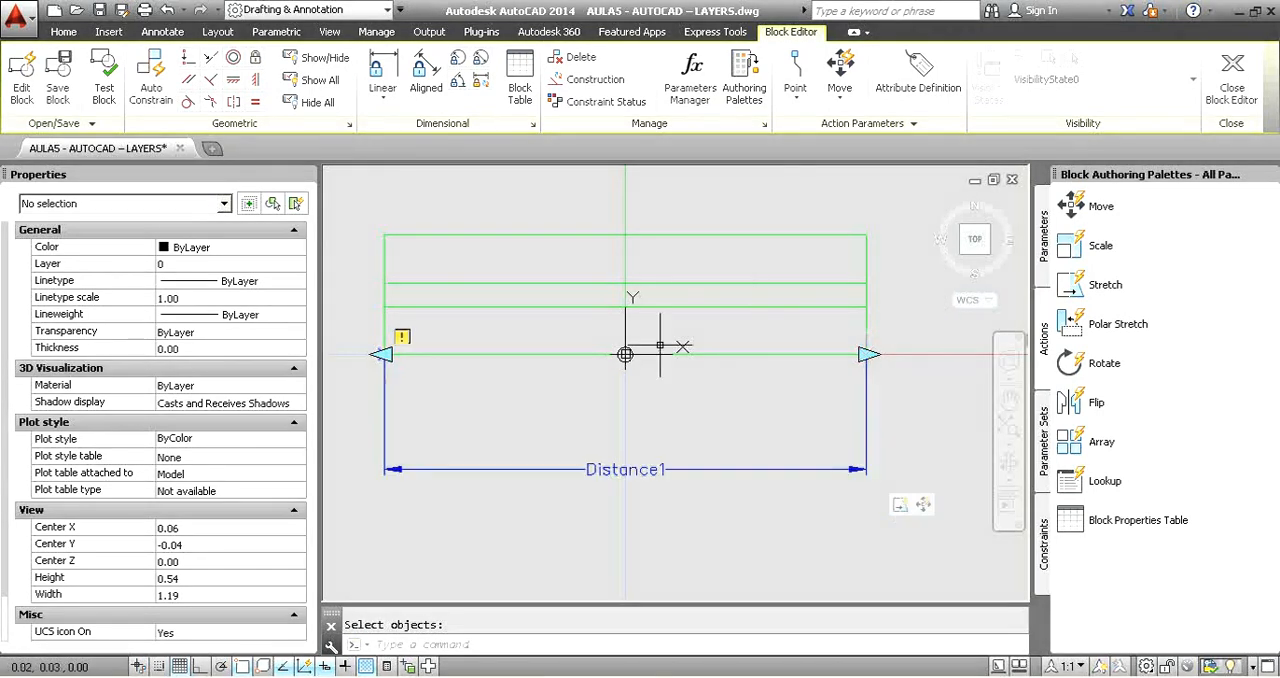
Test the Janela block by stretching its right end through the longer listed lengths and back to the shortest one.
click(104, 75)
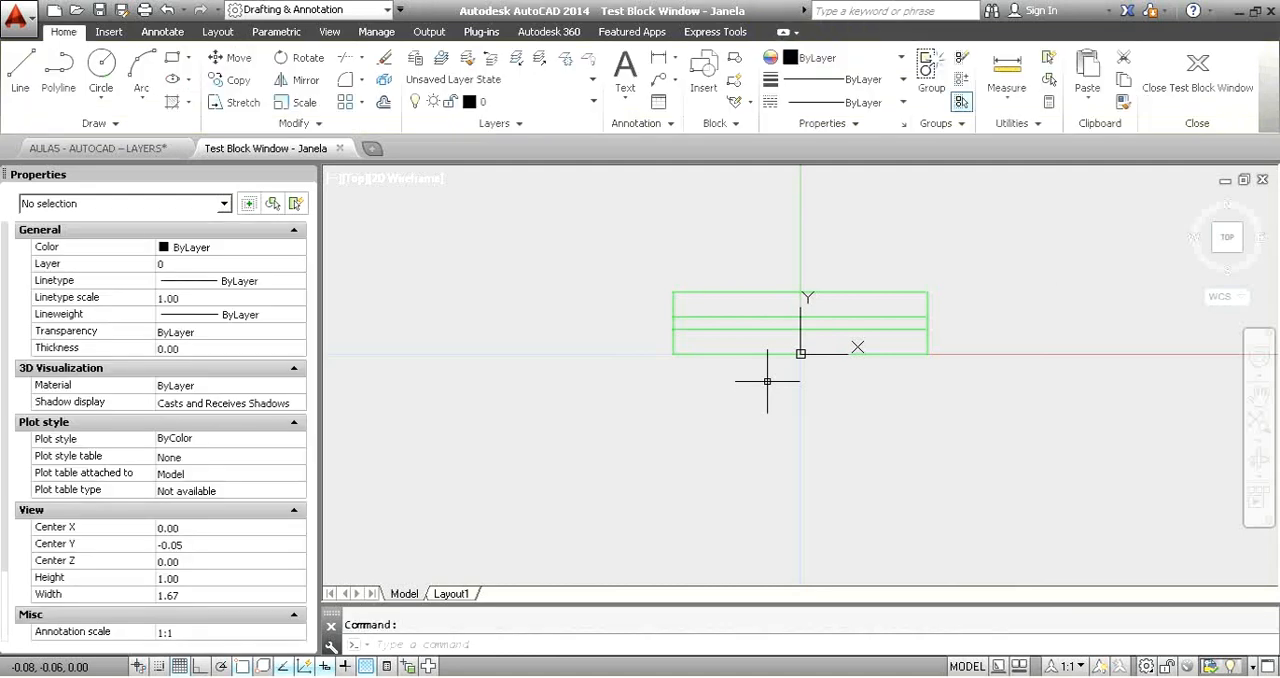
click(1004, 312)
click(920, 285)
middle_drag(960, 320, 866, 306)
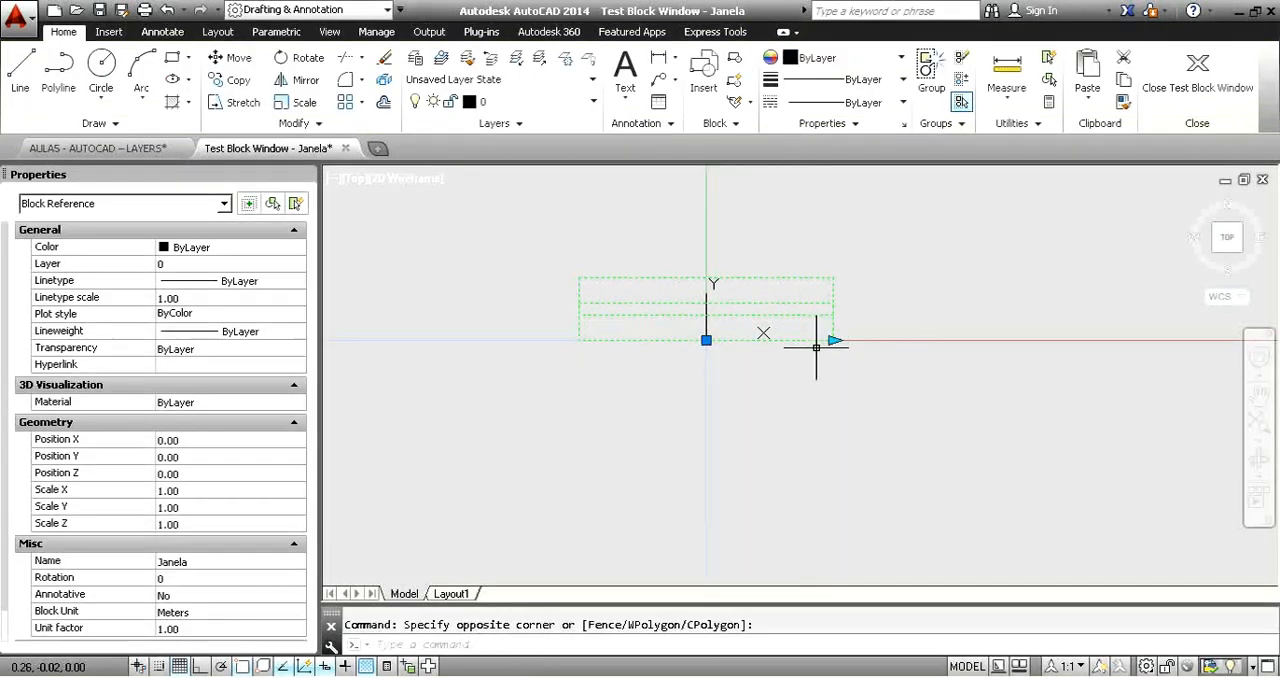
click(834, 340)
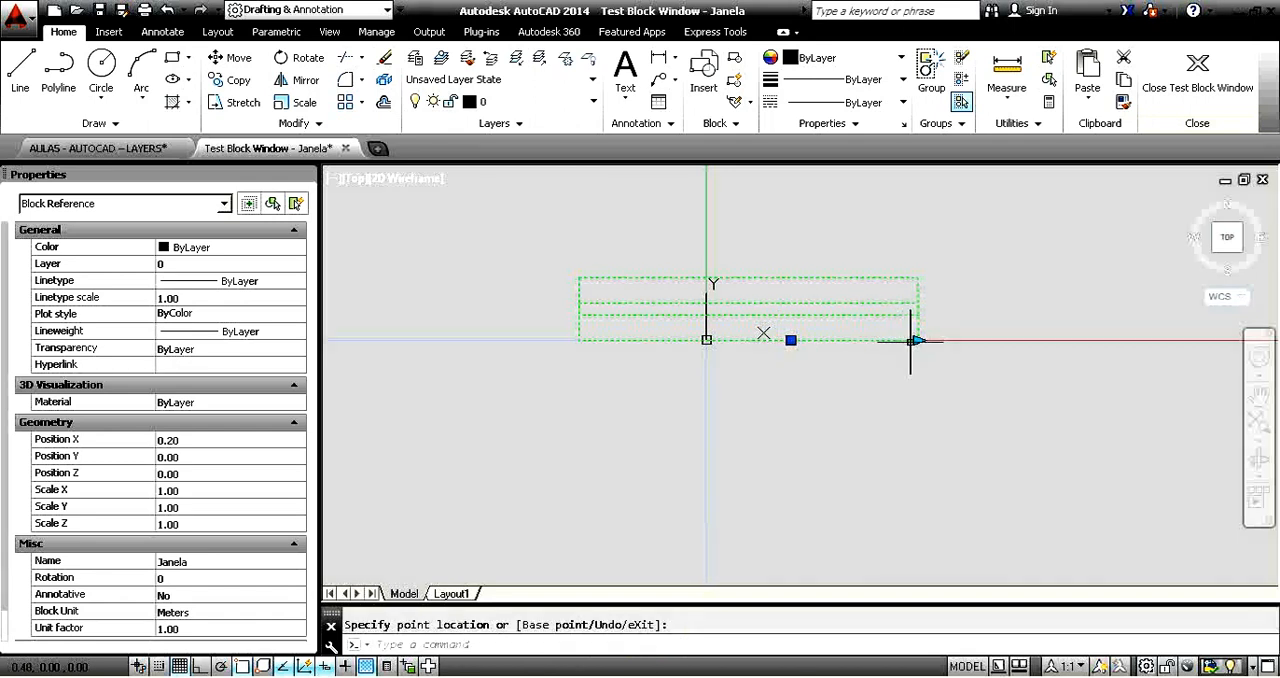
click(1001, 340)
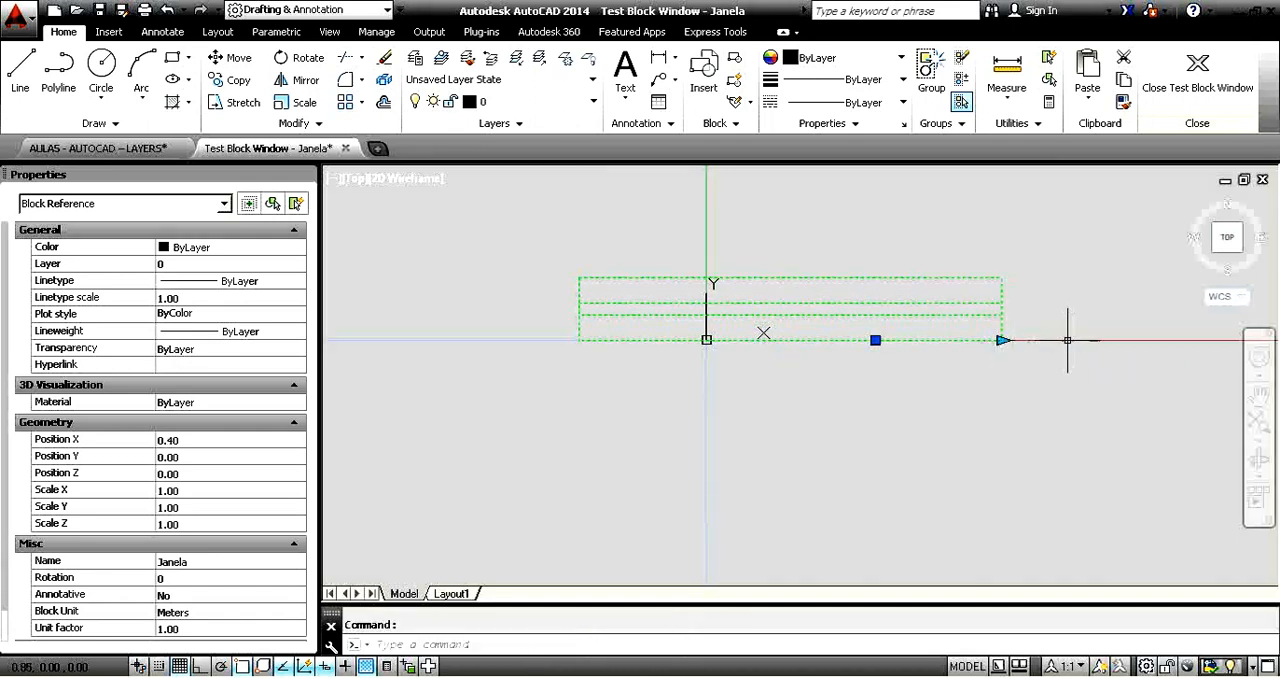
click(1002, 340)
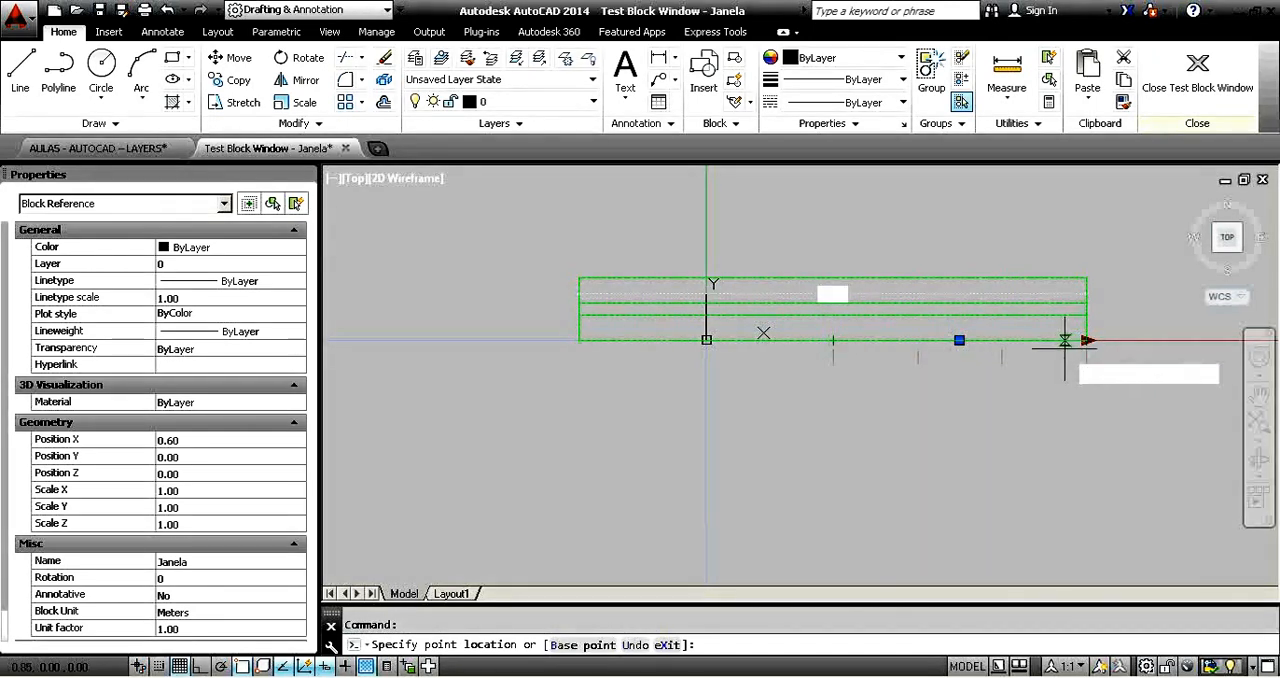
click(826, 343)
click(828, 344)
click(833, 341)
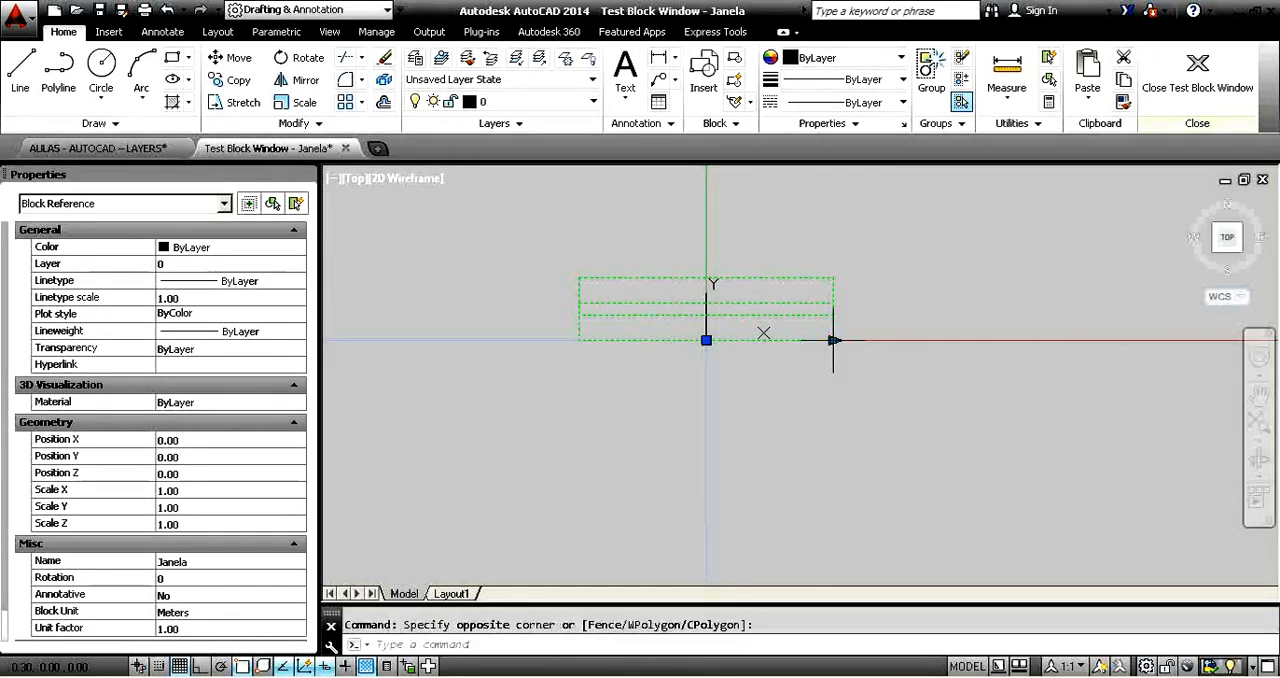
Stretch the test block's right end one listed length at a time up to the longest, checking how the insertion grip shifts.
click(833, 340)
click(921, 341)
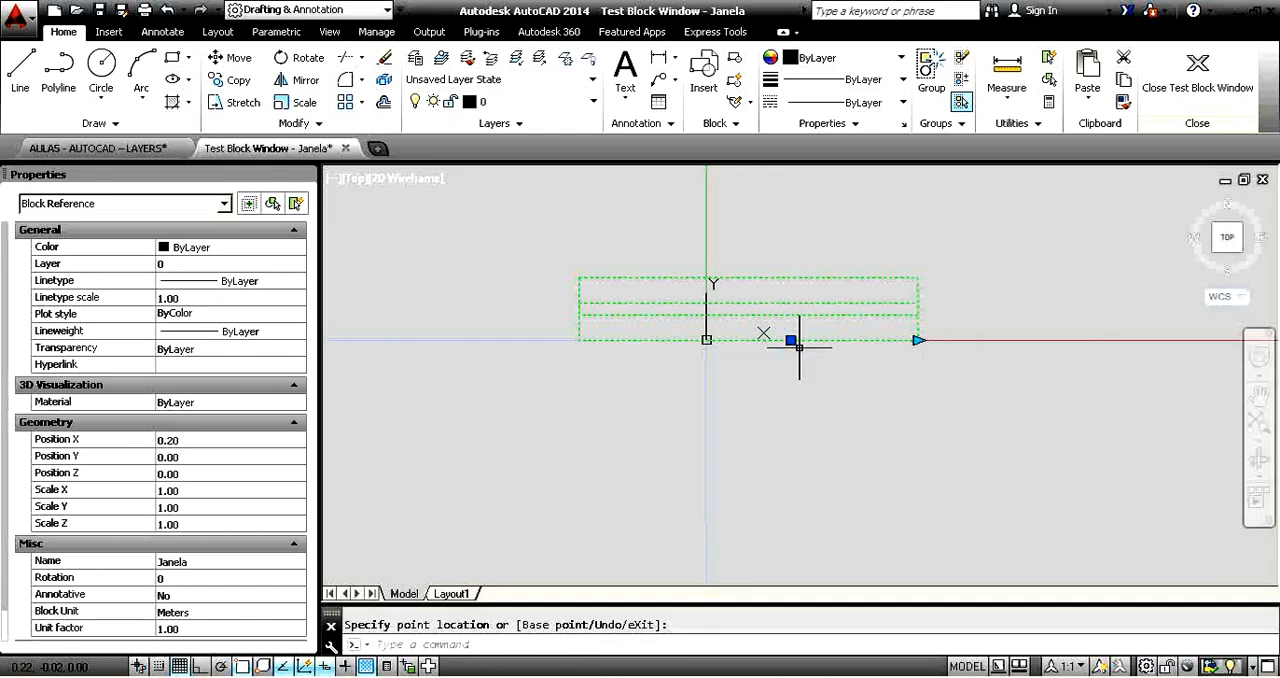
click(918, 340)
click(1004, 342)
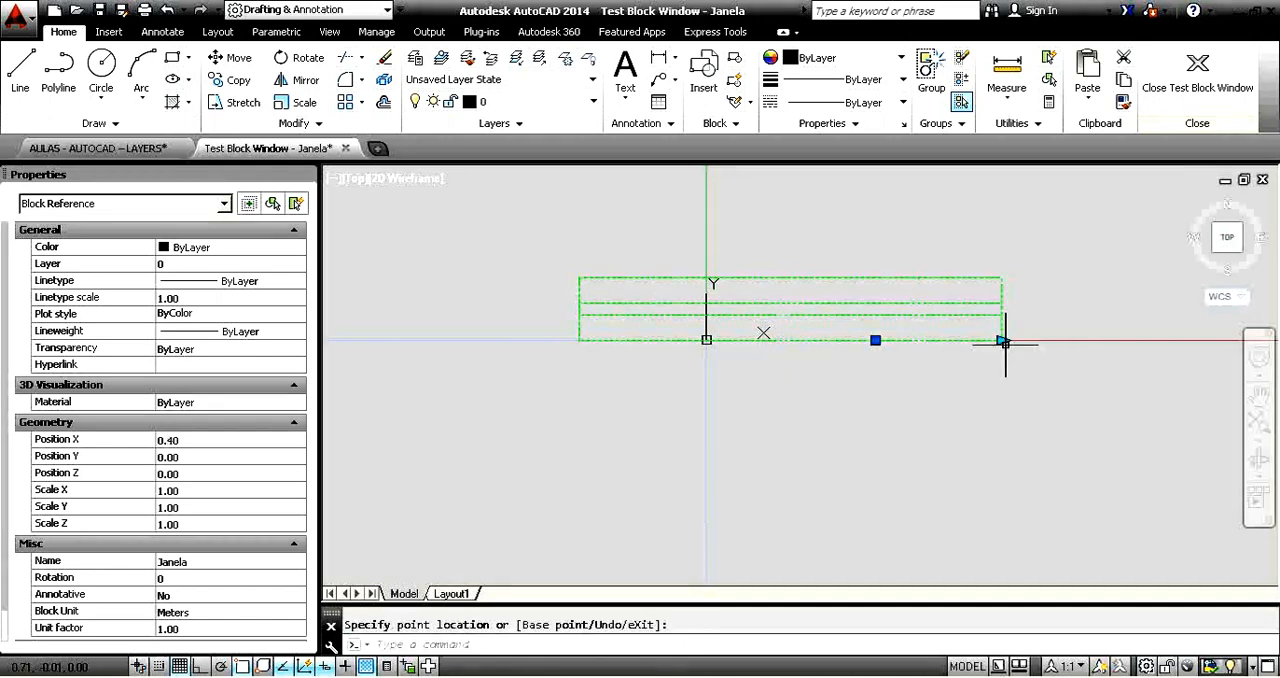
click(1004, 341)
click(1081, 341)
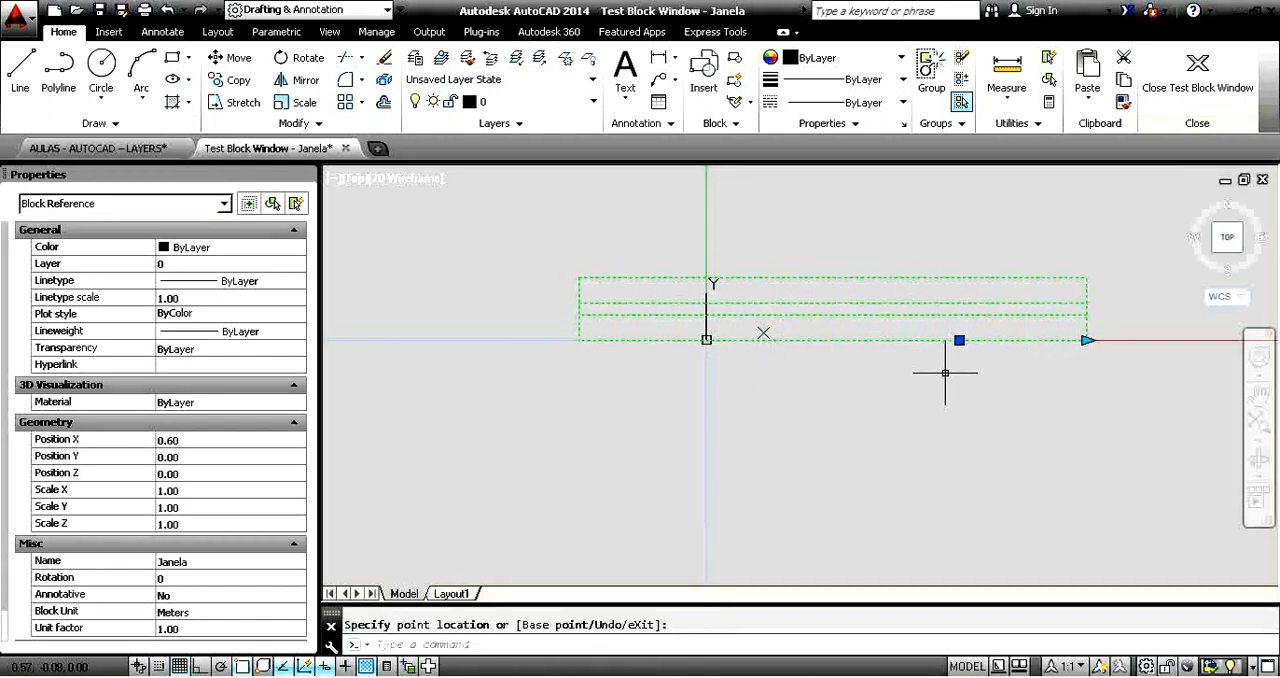
Examine where the insertion grip sits along the lower edge of the fully stretched test block.
middle_drag(945, 372, 858, 420)
click(780, 423)
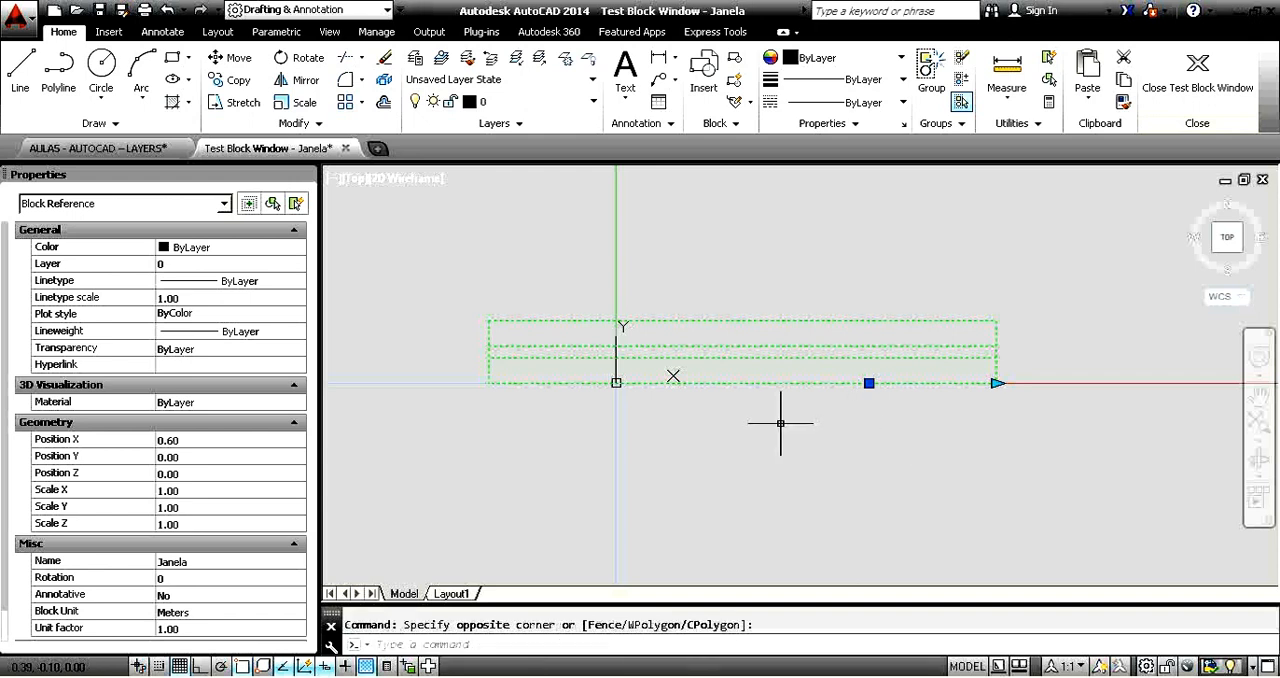
key(Escape)
scroll(789, 380, up, 2)
click(795, 385)
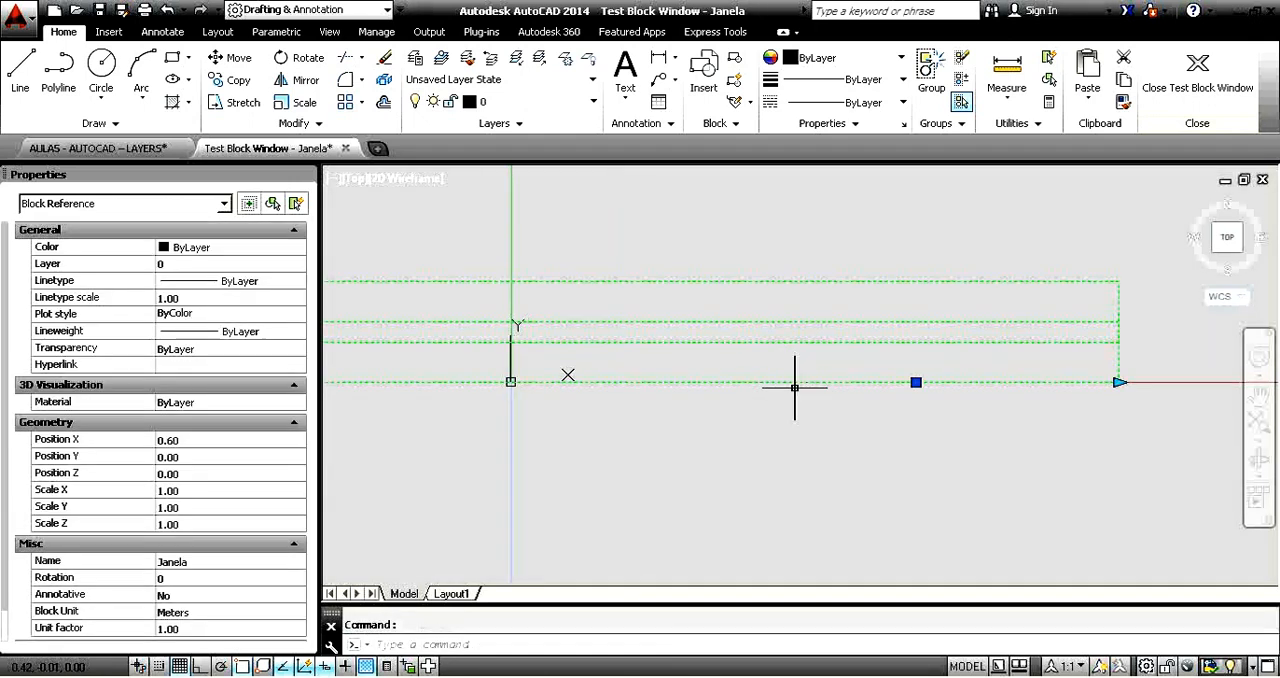
scroll(795, 385, down, 2)
key(Escape)
click(871, 385)
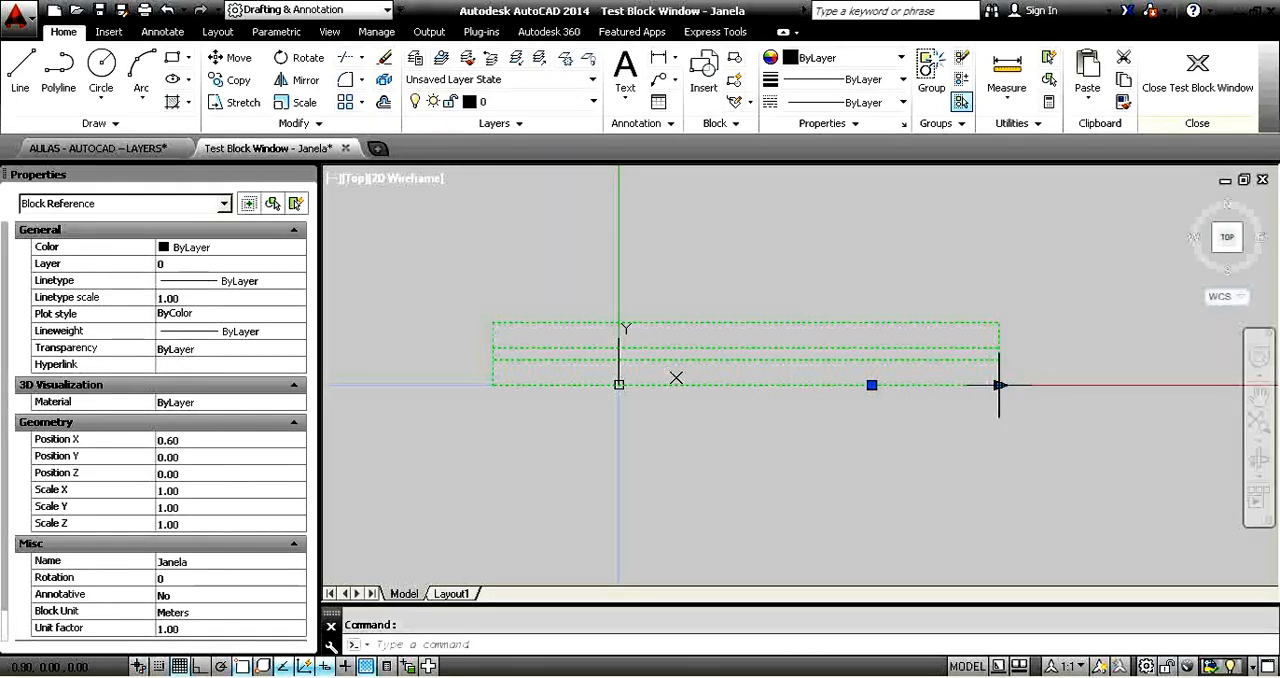
Stretch the test block back to 0.60 and out to 0.80, and close the test window.
click(1000, 385)
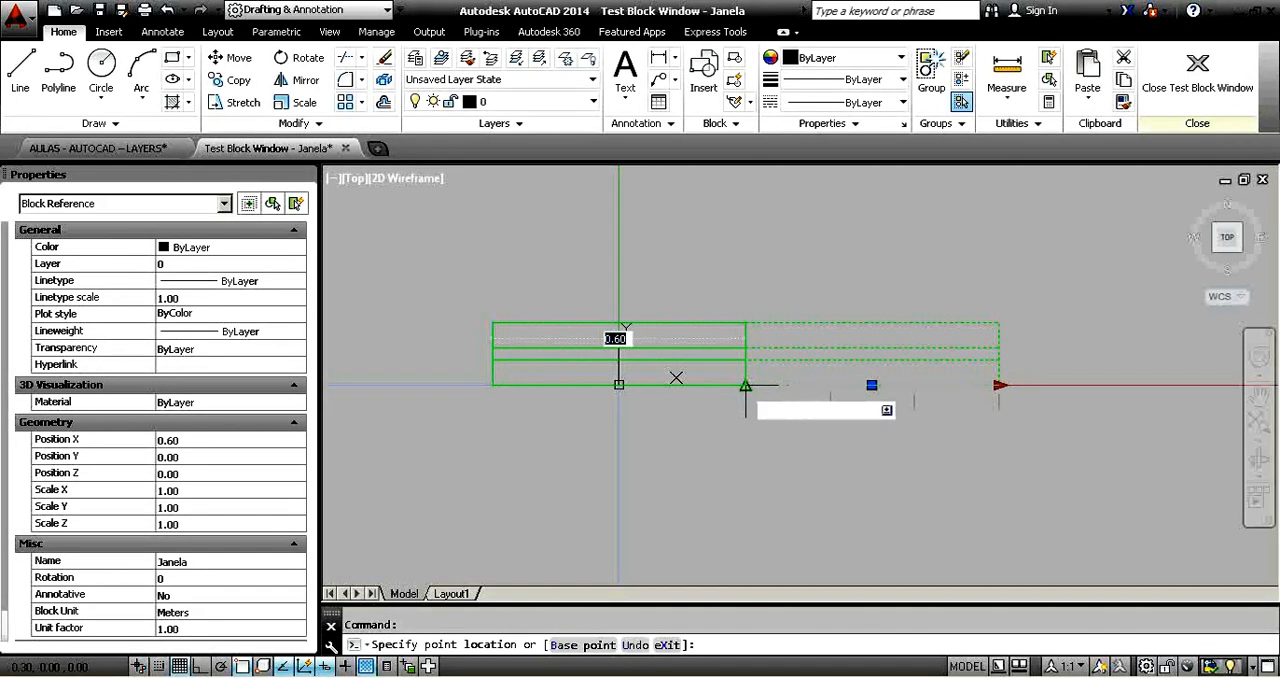
click(745, 385)
click(748, 385)
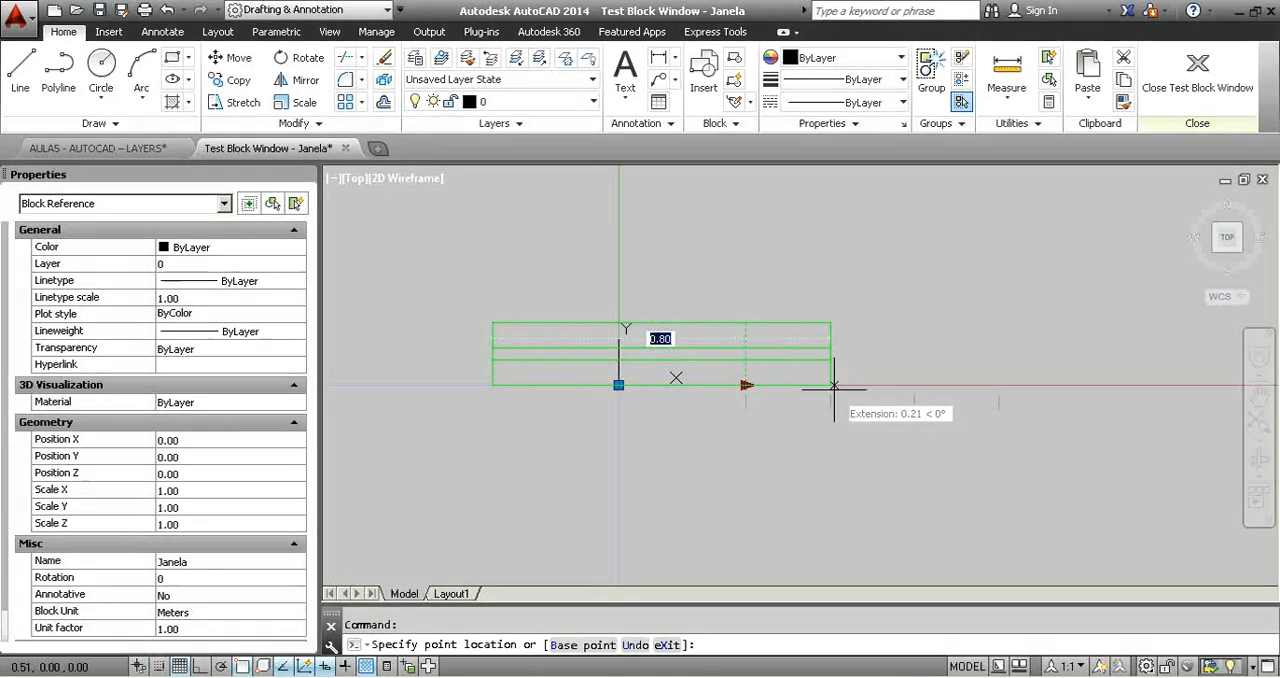
click(834, 386)
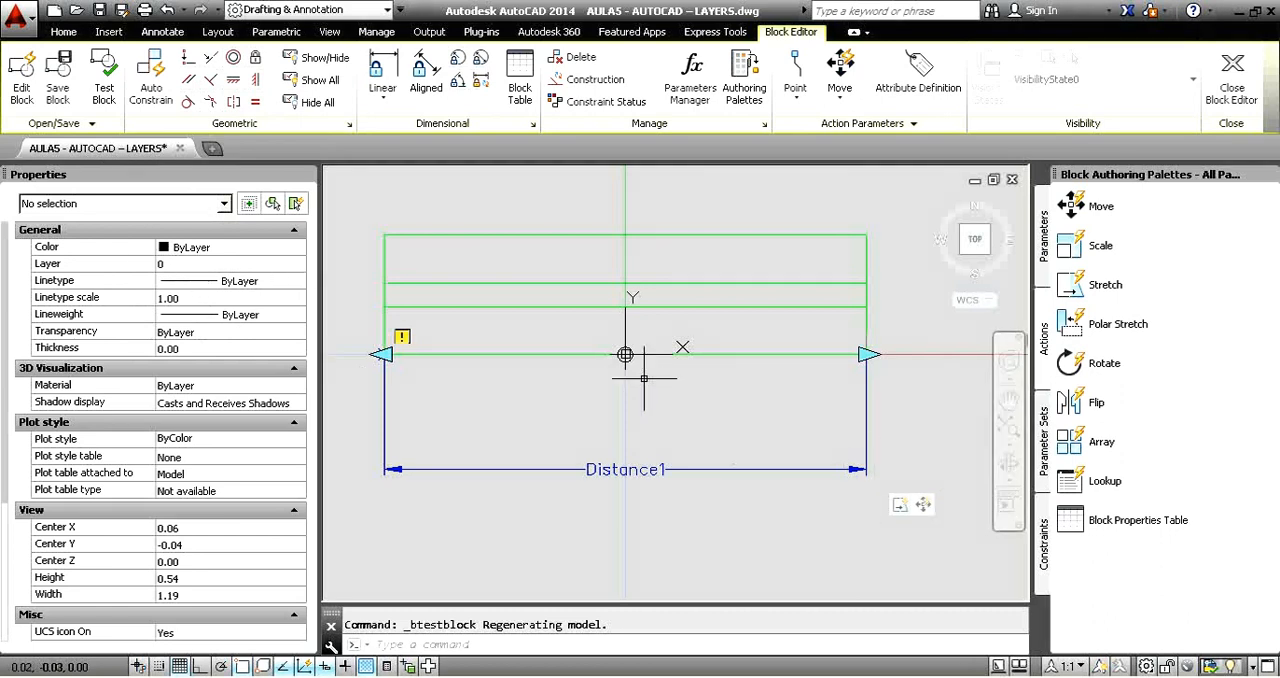
Set the distance multiplier of the base point's Move action to 0.5 and open the Janela block for testing.
click(925, 506)
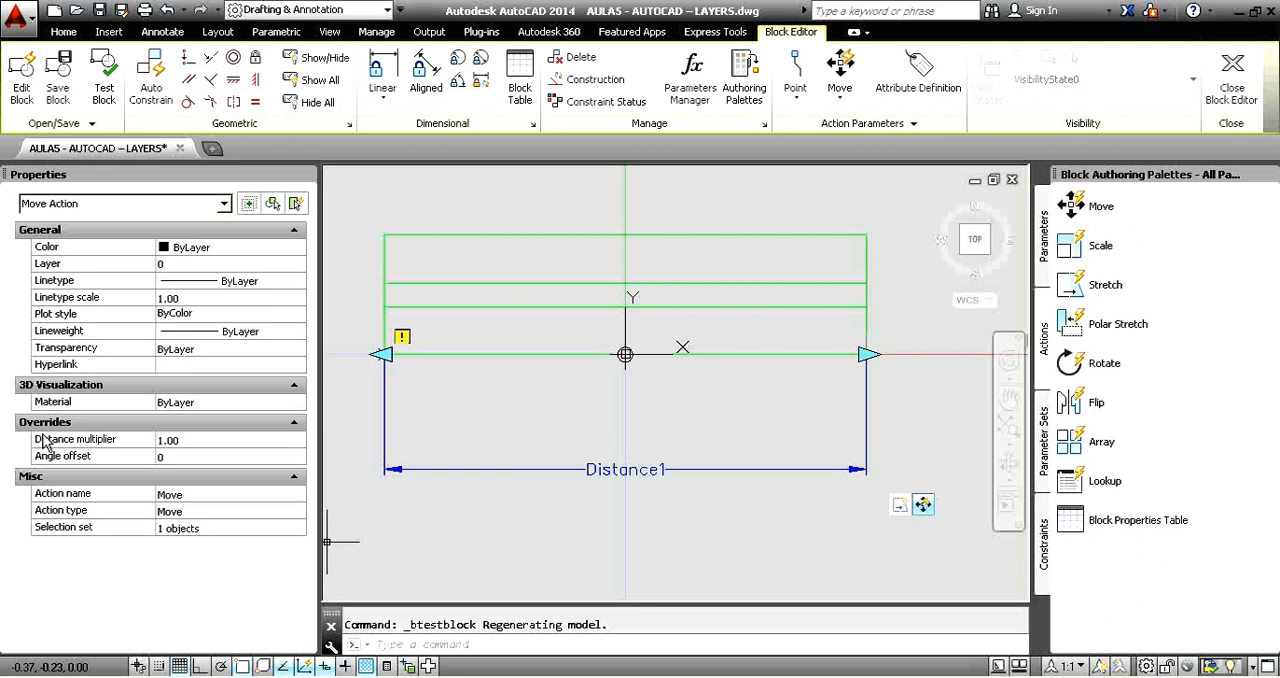
click(184, 440)
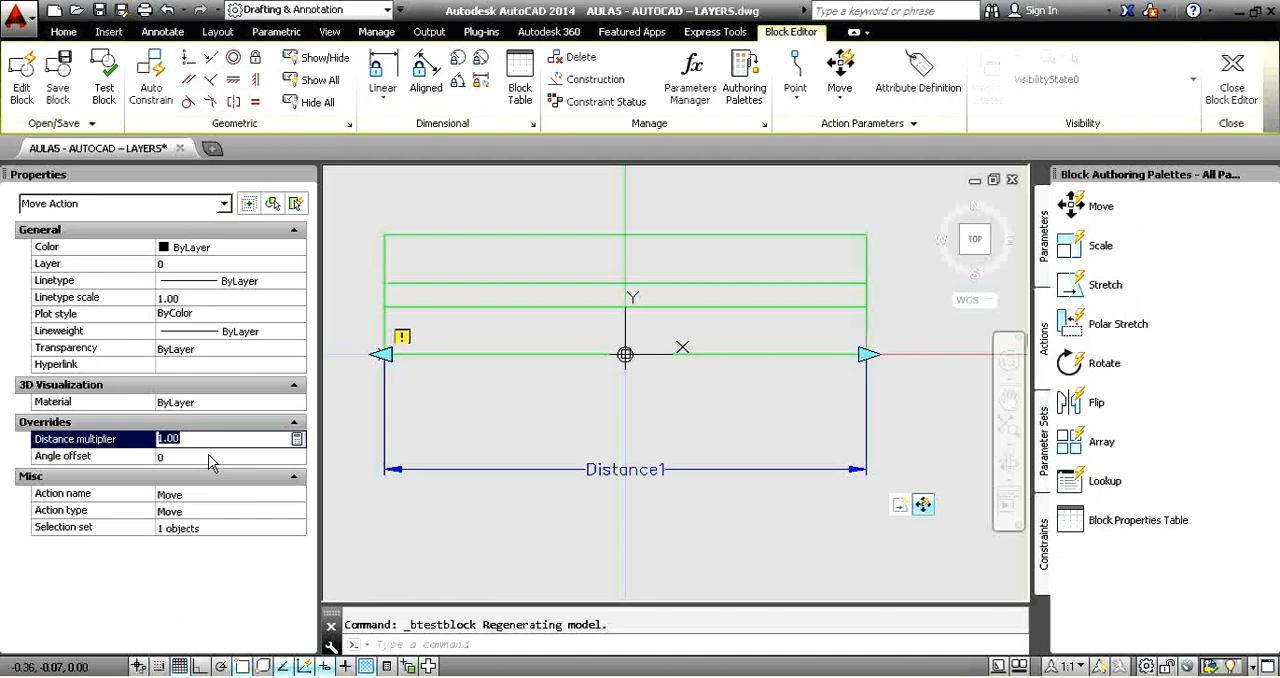
text(0.5)
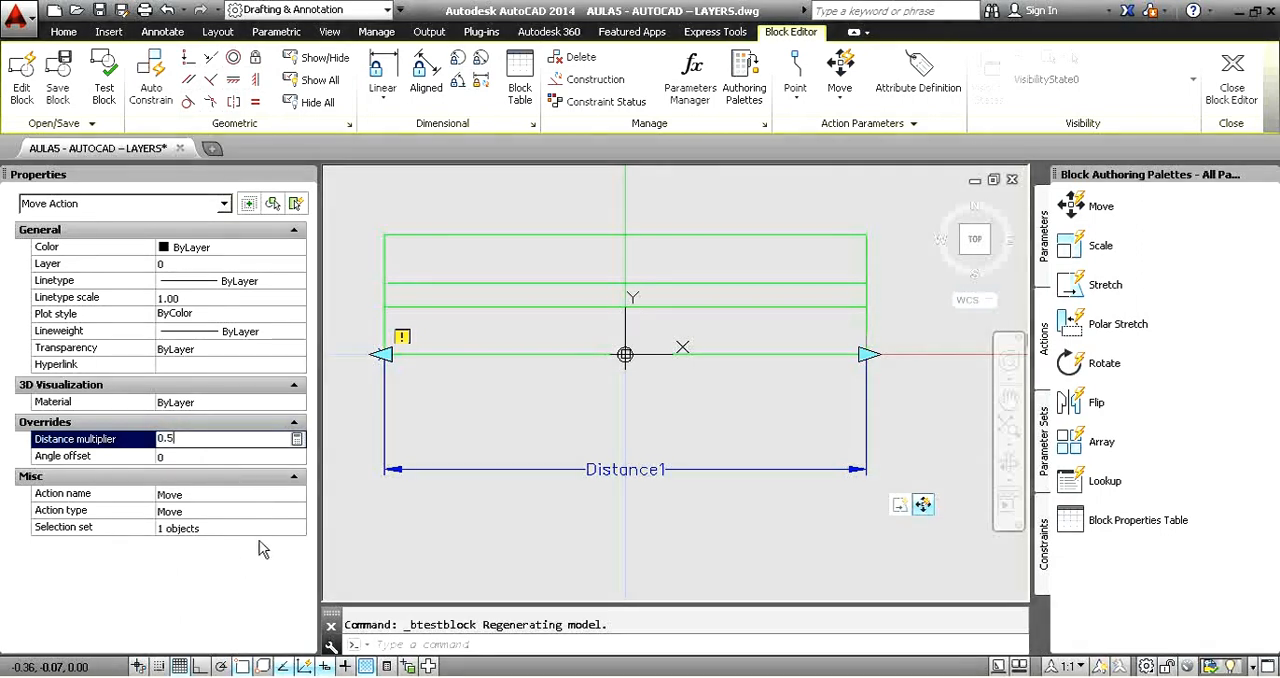
click(372, 532)
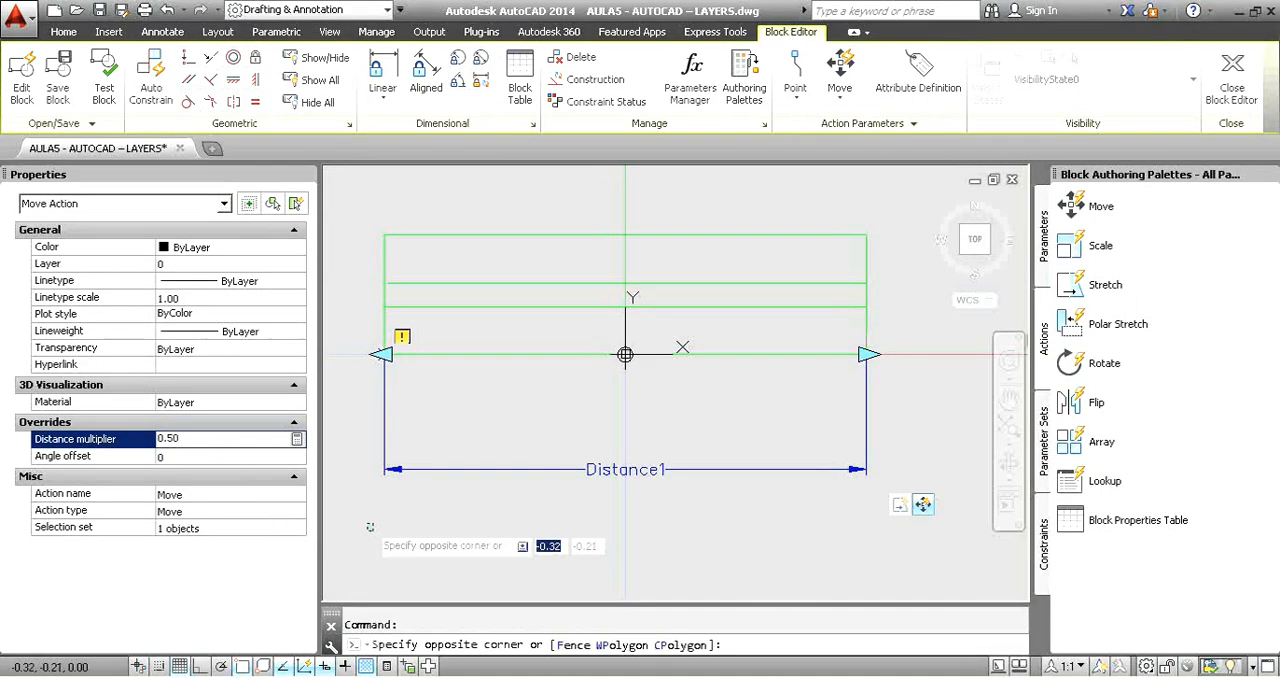
click(111, 91)
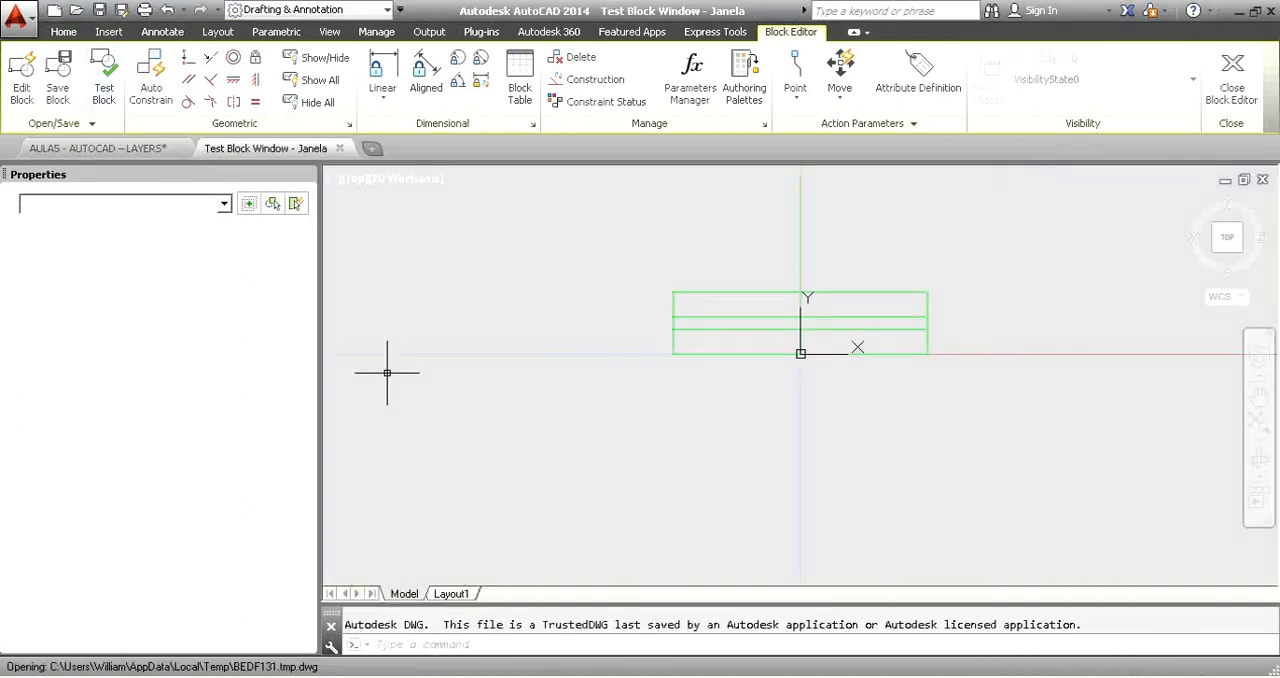
Stretch the test block's right end to 1.20 and grab its base grip to check that it stays centred.
click(978, 318)
click(905, 284)
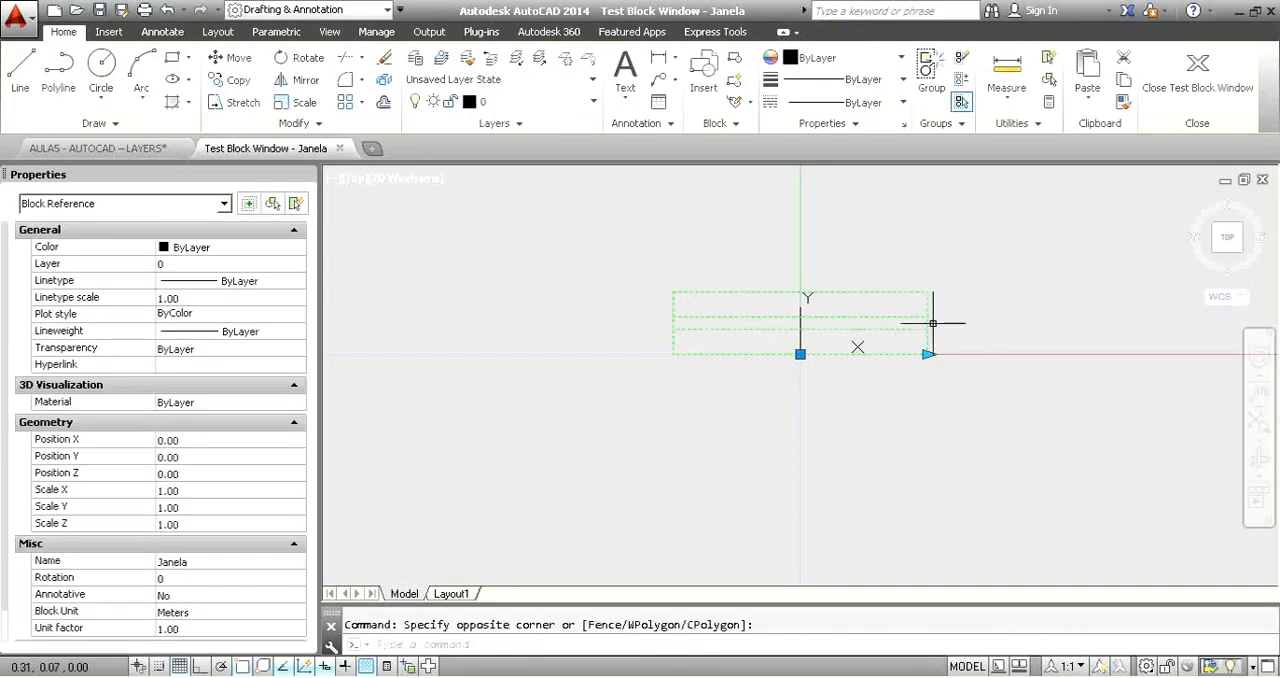
click(928, 354)
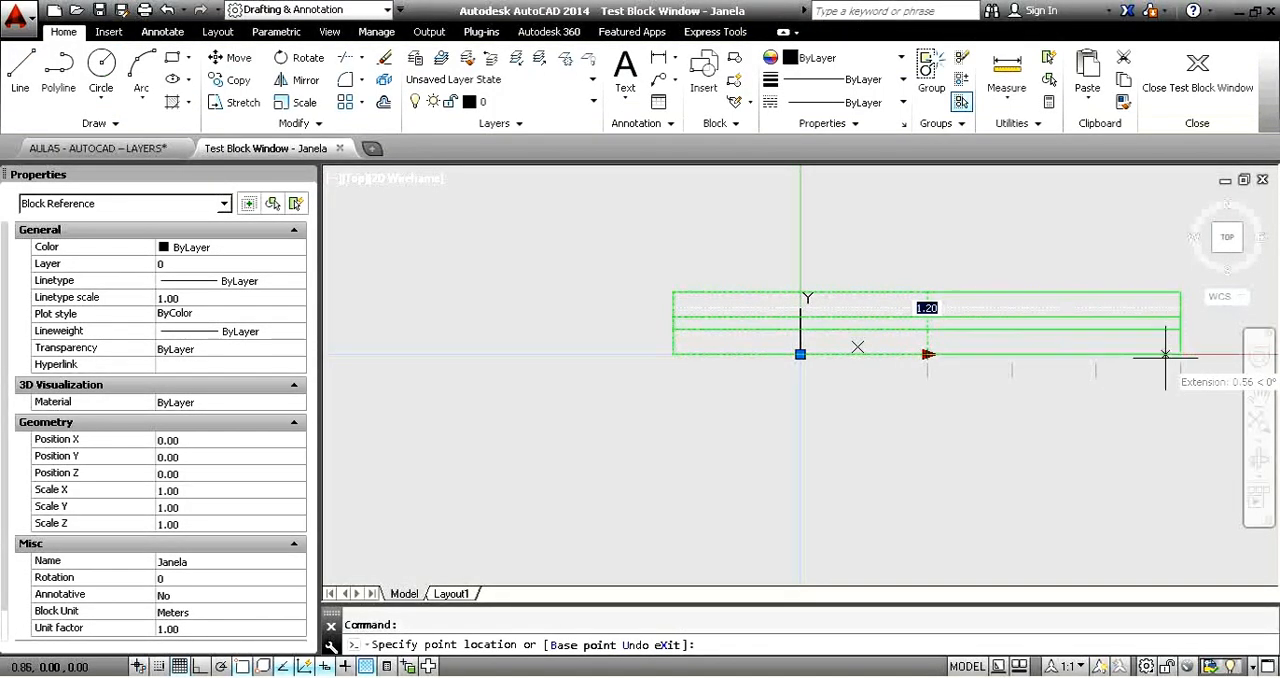
click(928, 354)
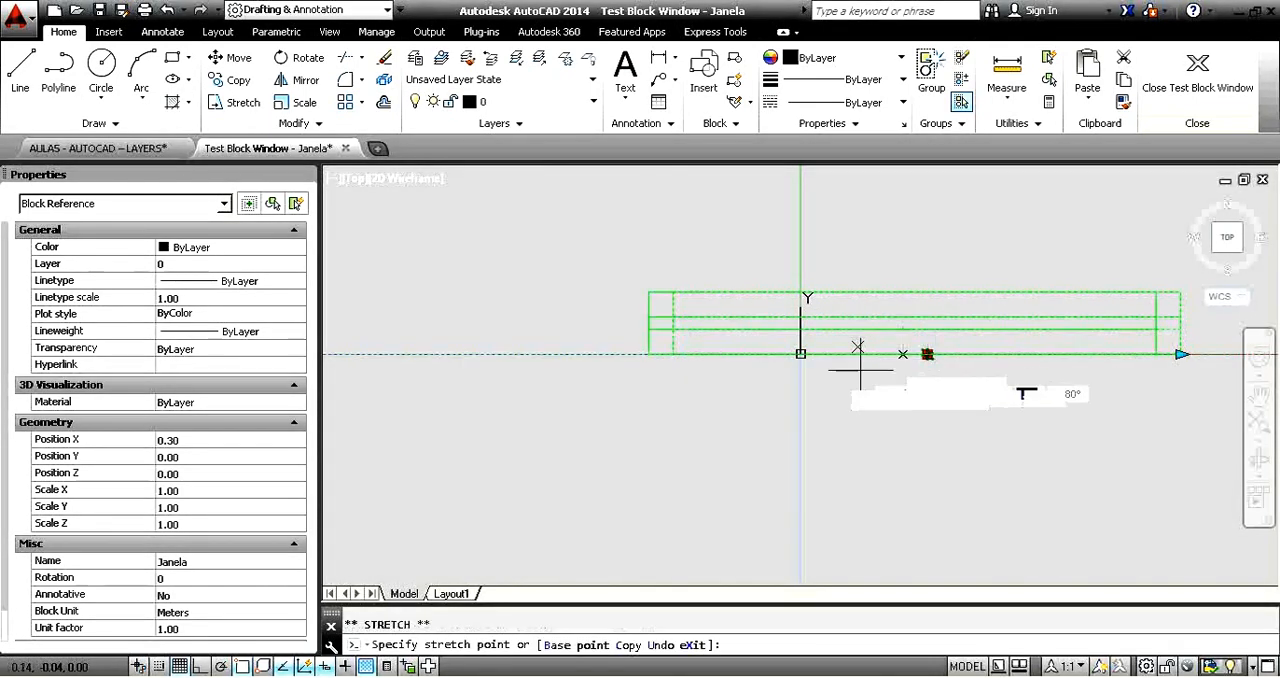
Close the test window and the Block Editor, saving the parameter changes to all Janela references.
click(1170, 90)
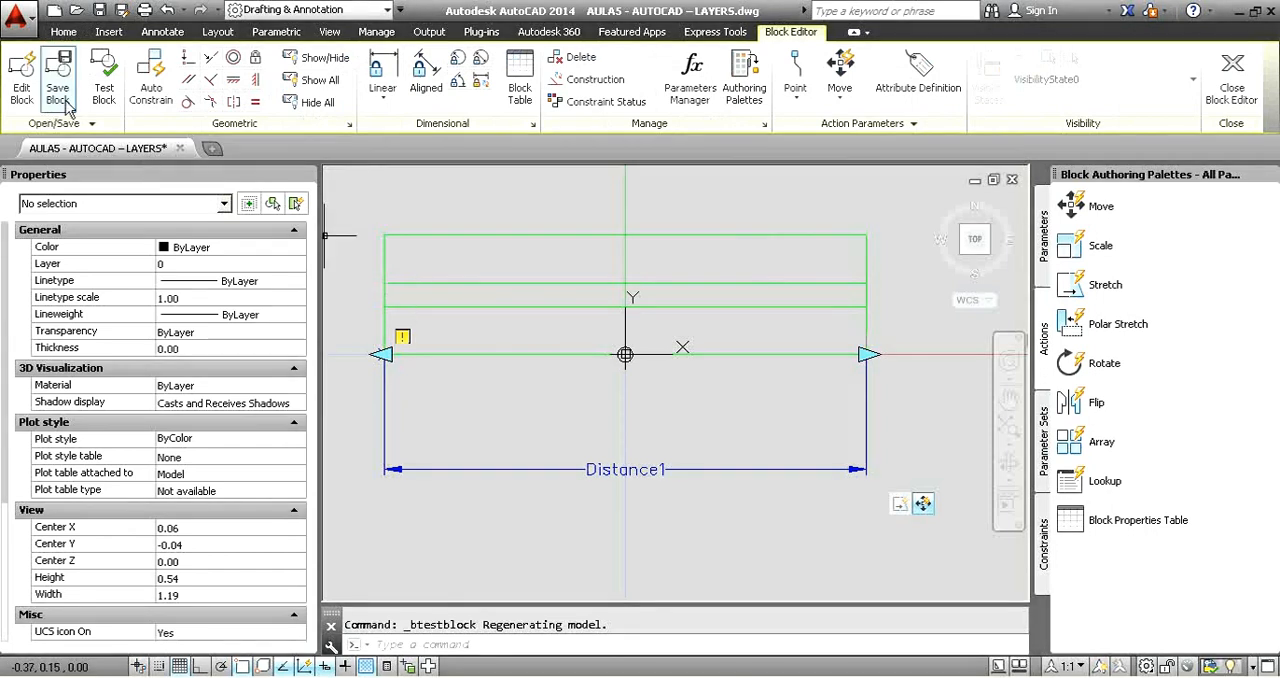
click(1233, 85)
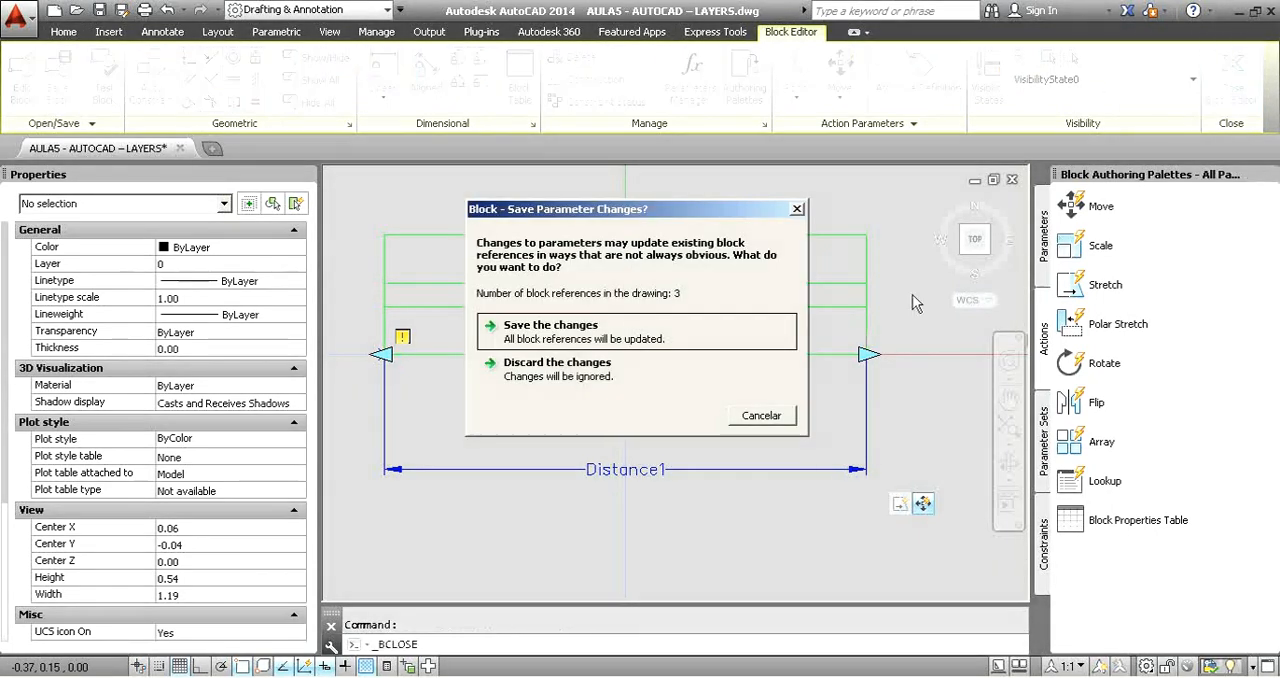
click(600, 338)
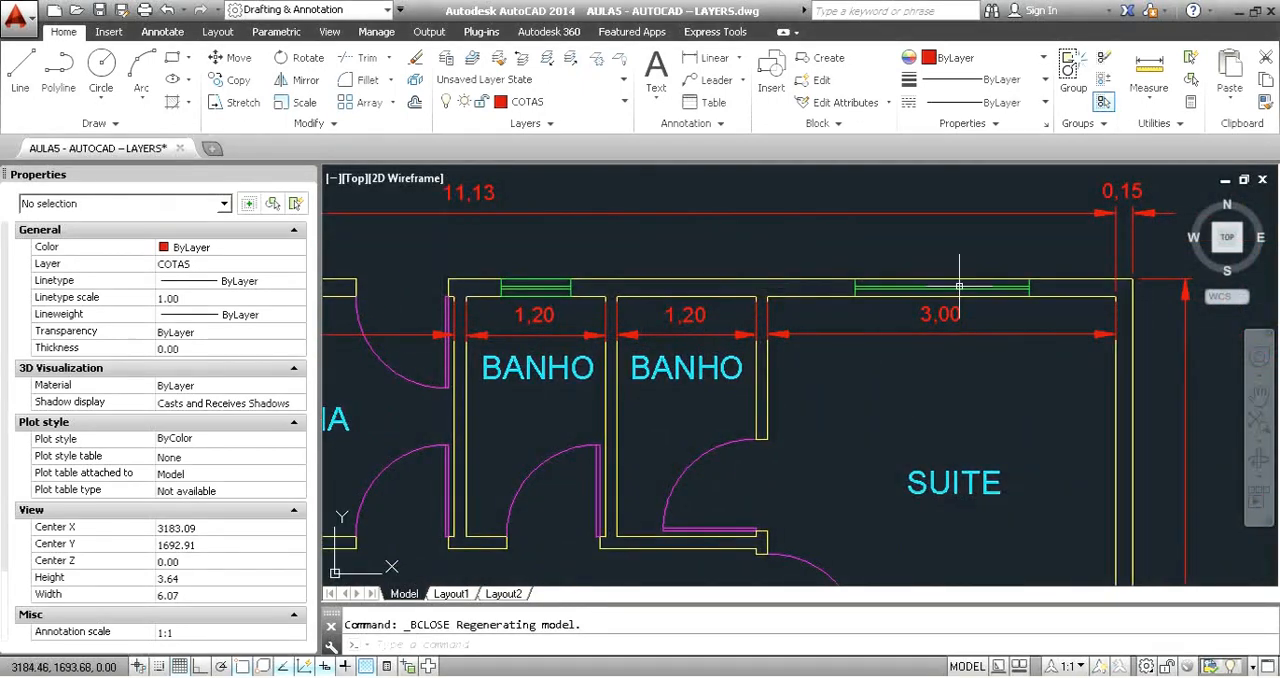
Place the Suite window by its centred base grip at the middle of the 3,00 wall.
click(922, 285)
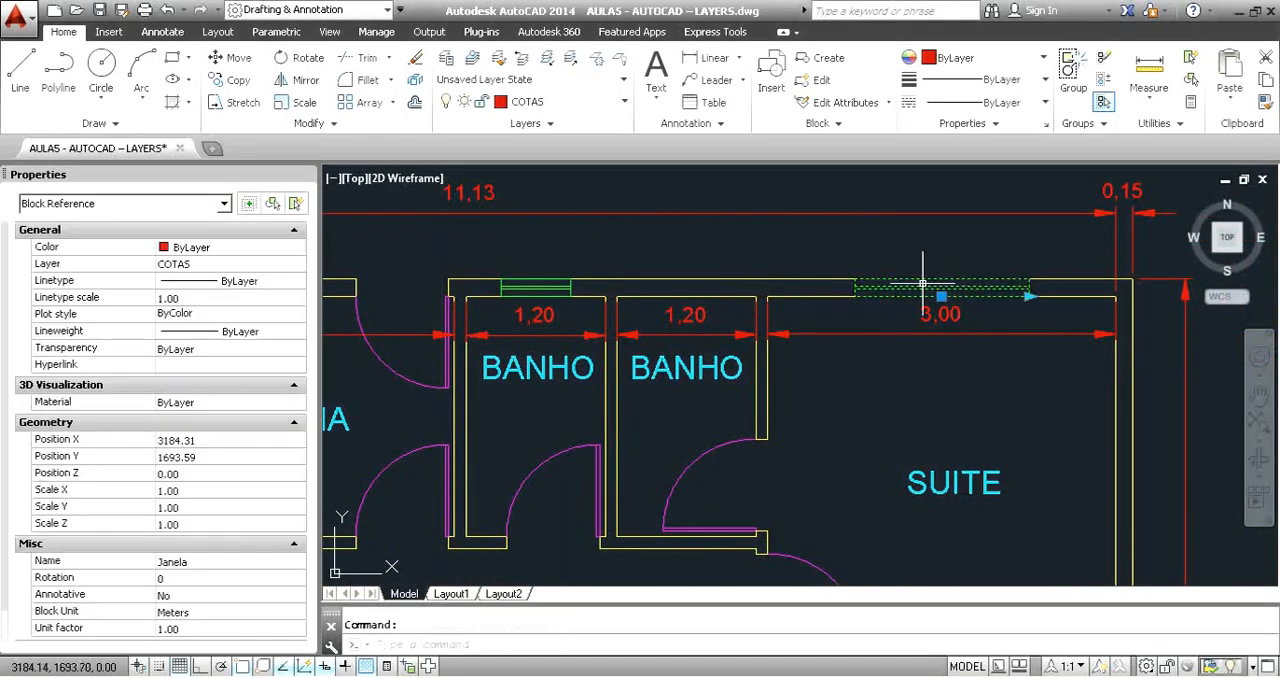
click(941, 296)
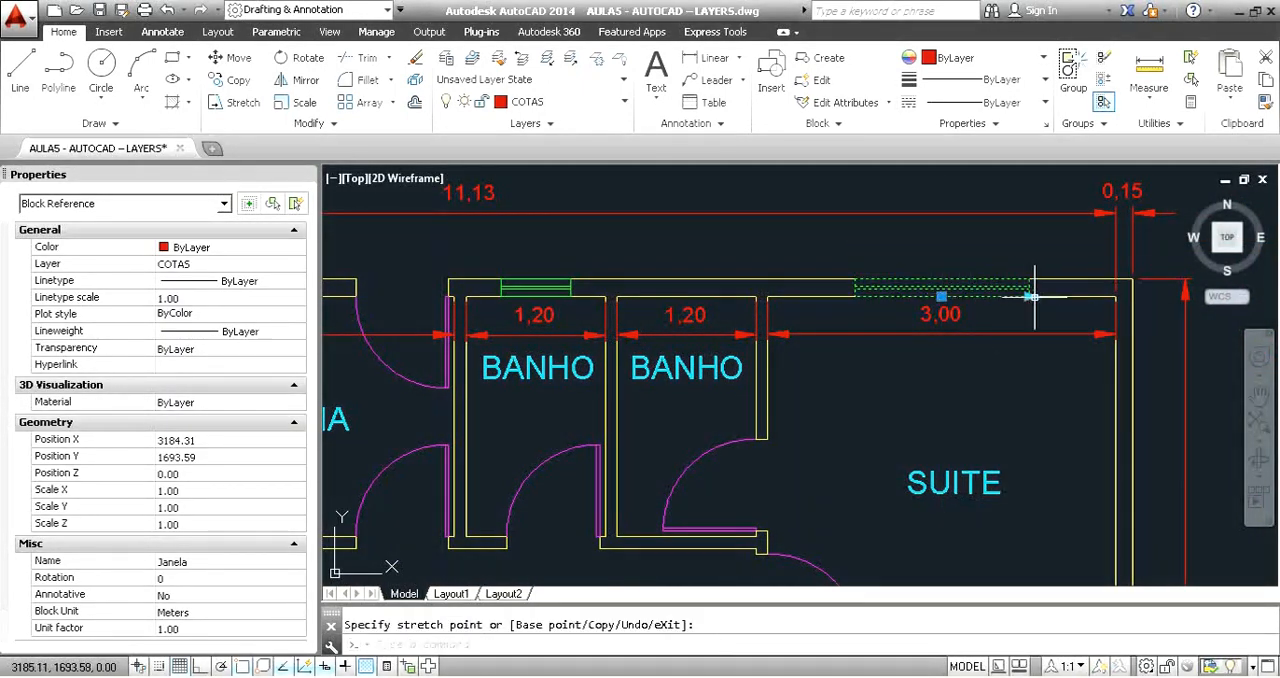
Move the window in the Salão's lower wall up into the room by its base grip and stretch it to another listed length.
middle_drag(860, 449, 926, 274)
scroll(878, 337, down, 3)
middle_drag(733, 456, 760, 429)
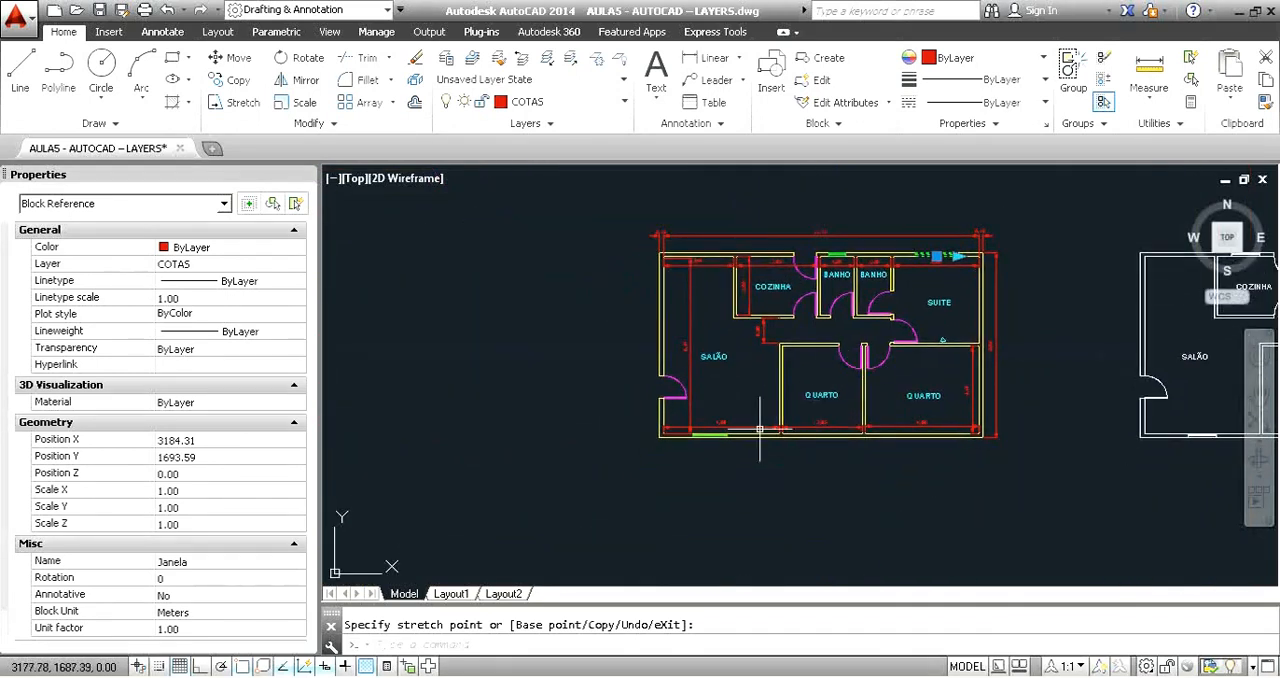
scroll(712, 424, up, 4)
click(700, 420)
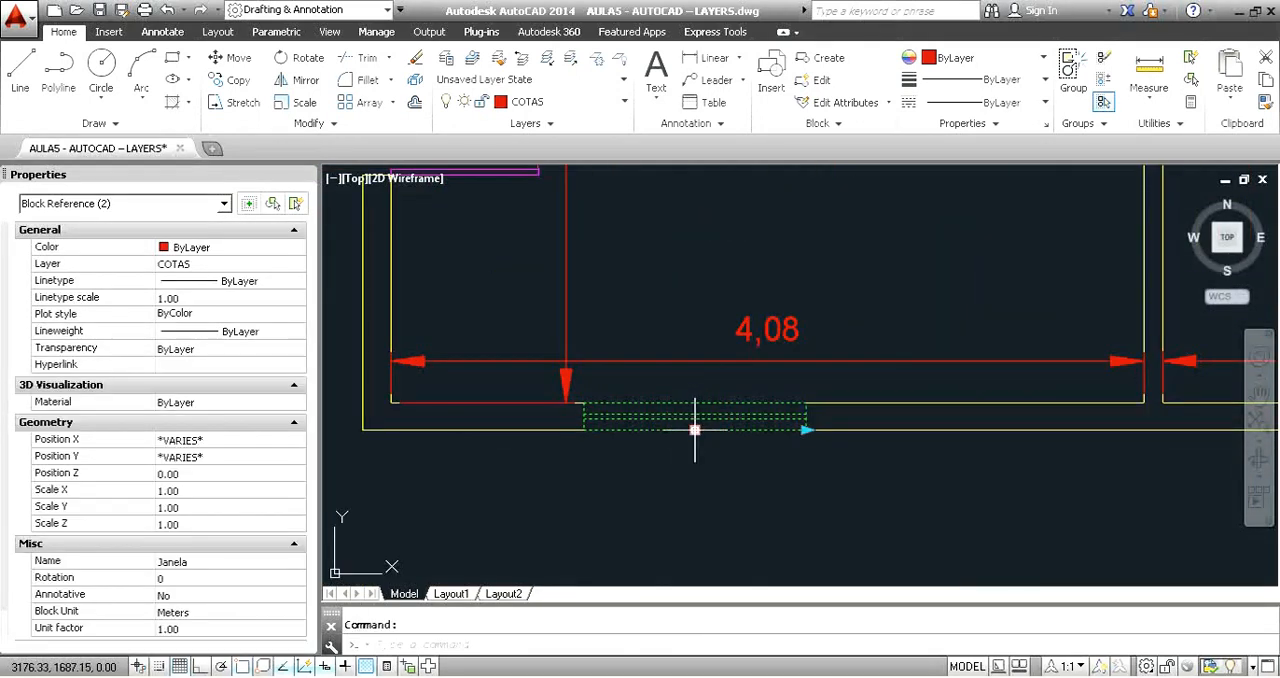
click(695, 430)
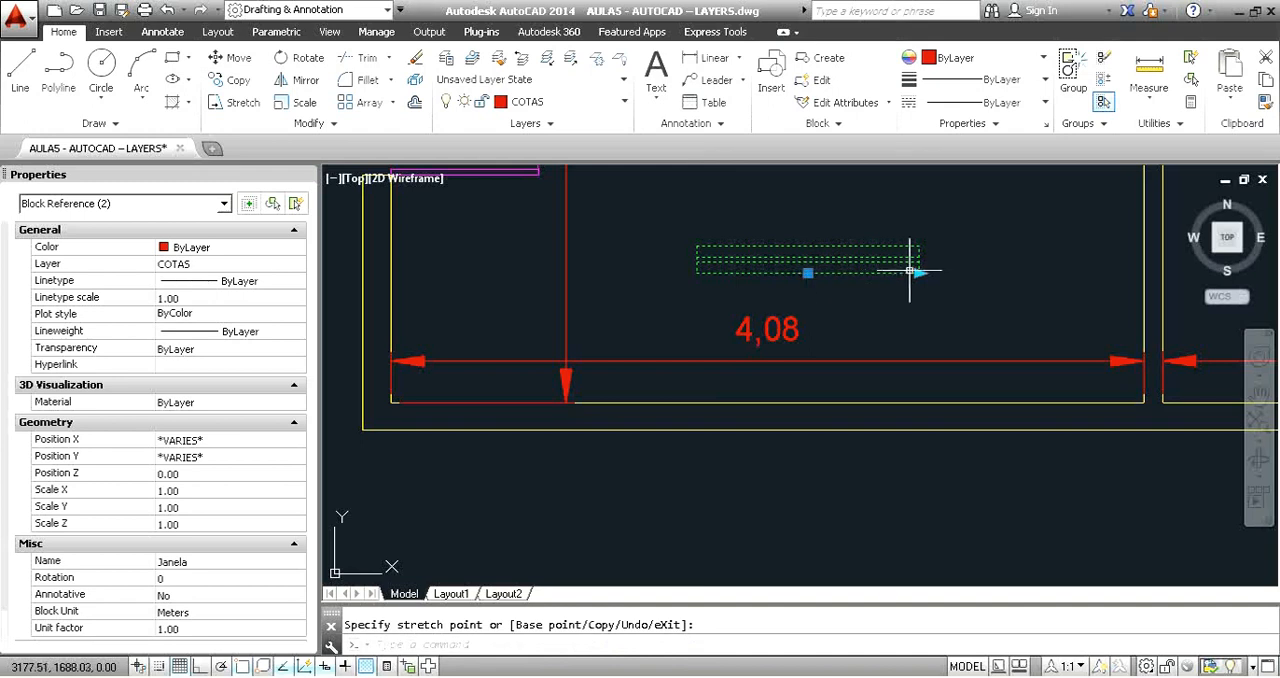
click(929, 271)
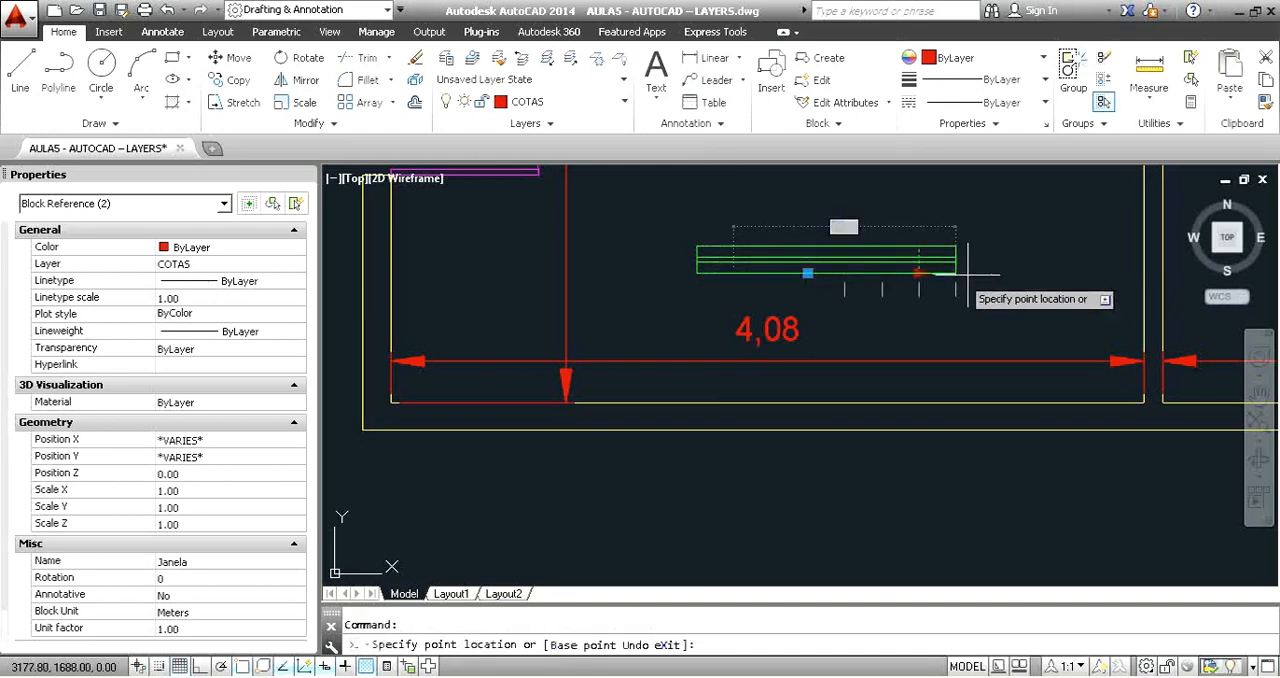
Move the Salão window by its base grip to the middle of the room's upper 2,48 wall.
mouse_move(1047, 315)
middle_down()
mouse_move(760, 282)
mouse_move(769, 552)
middle_up()
click(501, 240)
scroll(757, 266, down, 4)
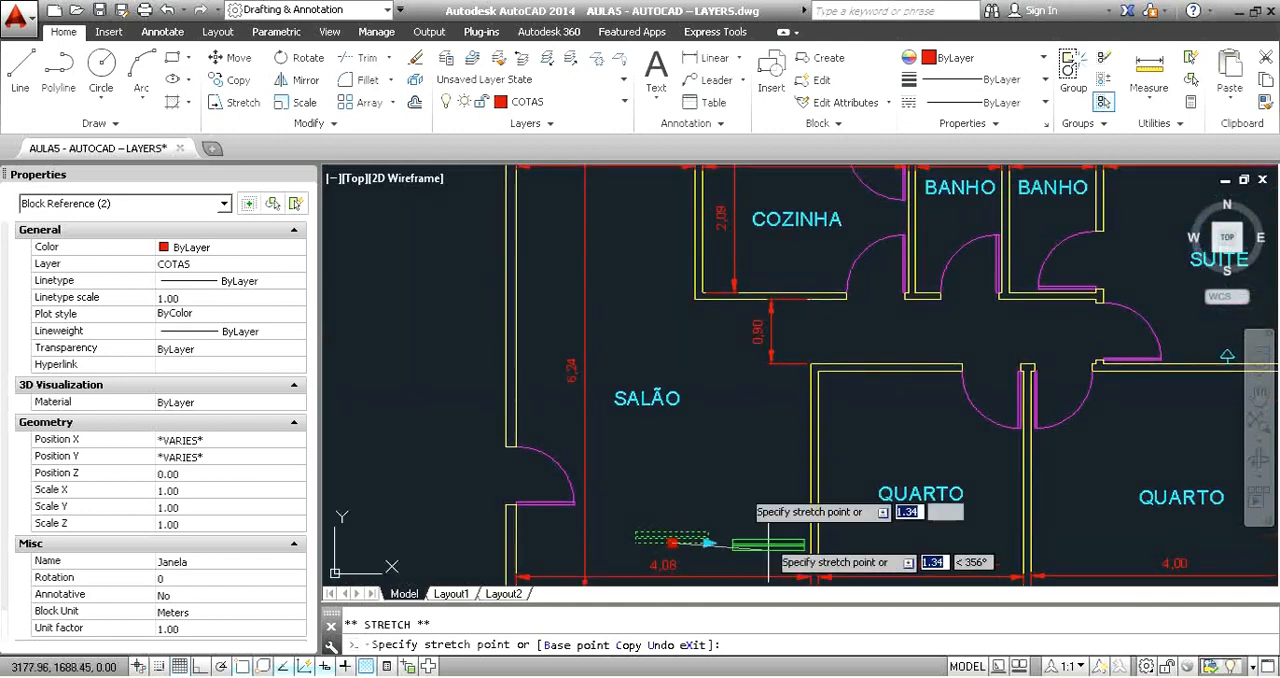
middle_drag(651, 261, 685, 412)
click(633, 287)
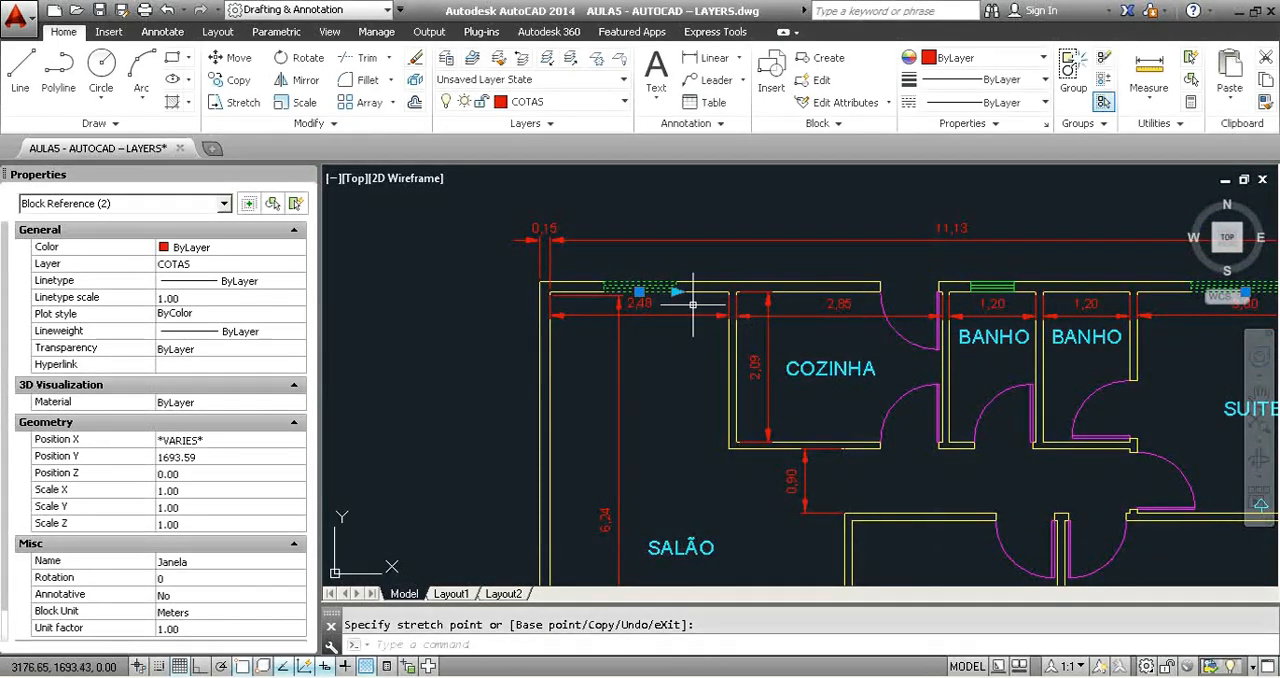
Copy the selected windows, using the Salão window's base point, so that its copy sits above the Cozinha wall.
scroll(643, 289, up, 4)
text(co)
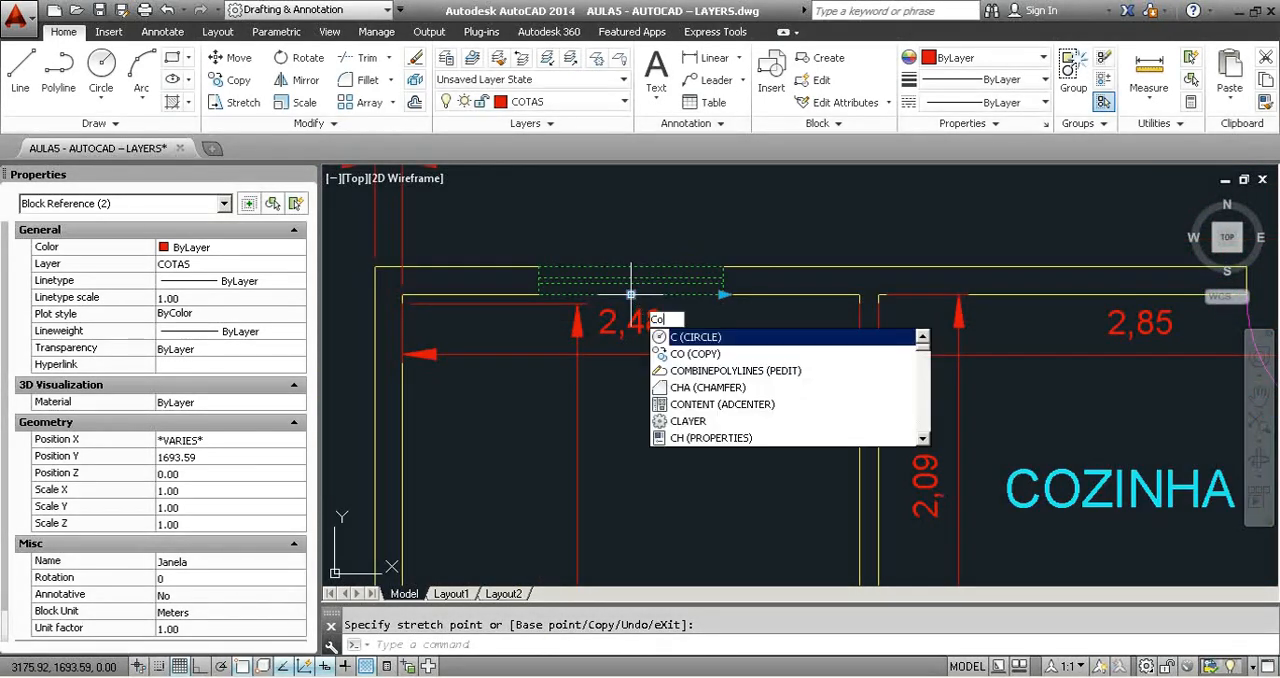
key(Return)
click(632, 290)
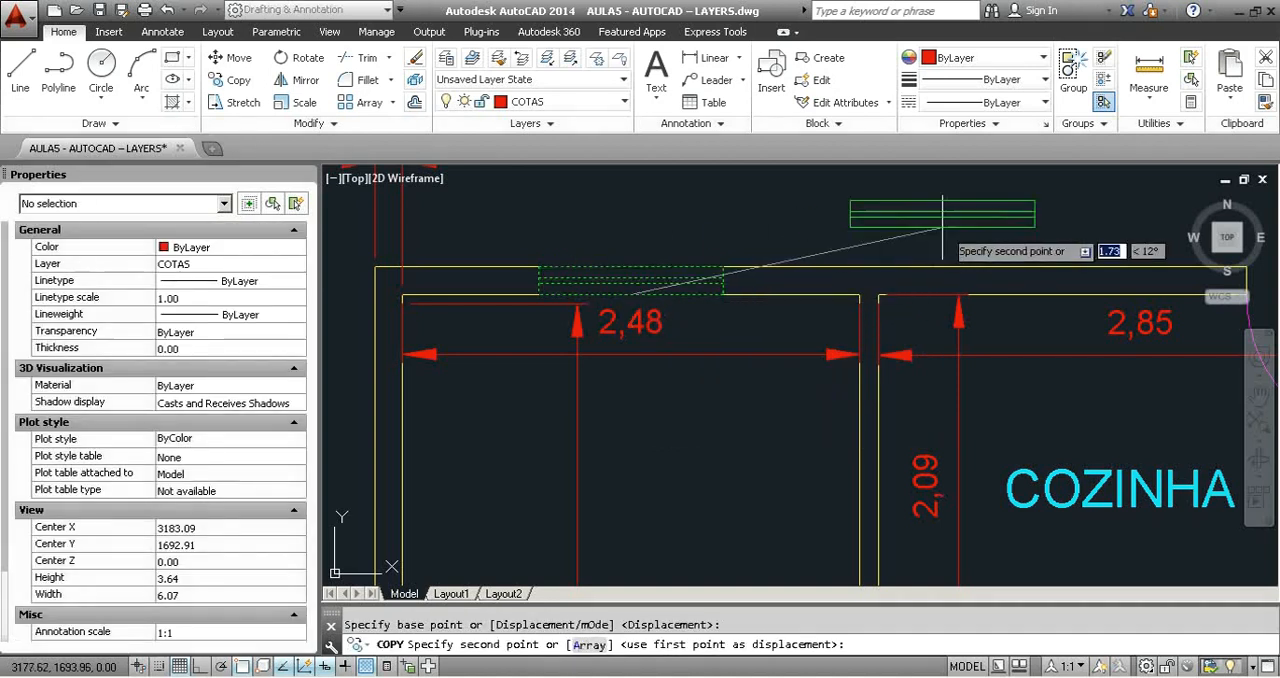
click(1015, 218)
middle_drag(1193, 271, 735, 332)
key(Escape)
Shorten the window copy above the Cozinha by one listed length and place its base point mid-wall over the second Banho.
click(614, 271)
click(639, 287)
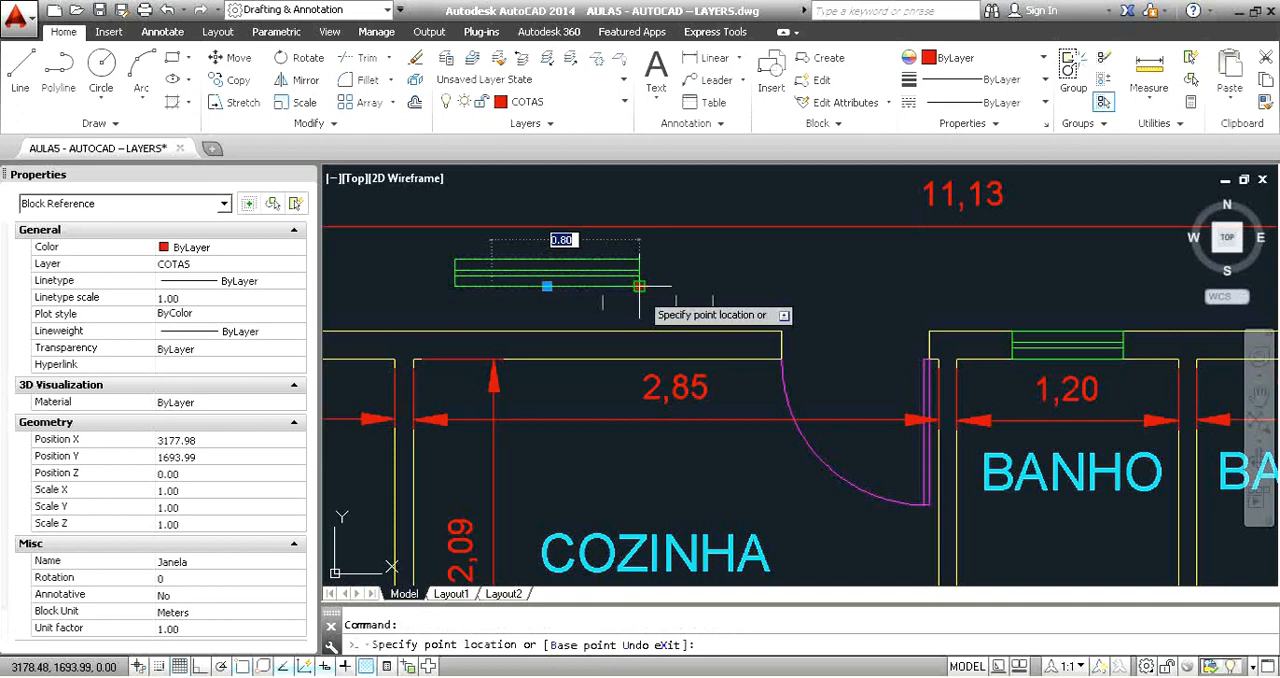
click(542, 288)
click(528, 286)
middle_drag(1142, 297, 780, 311)
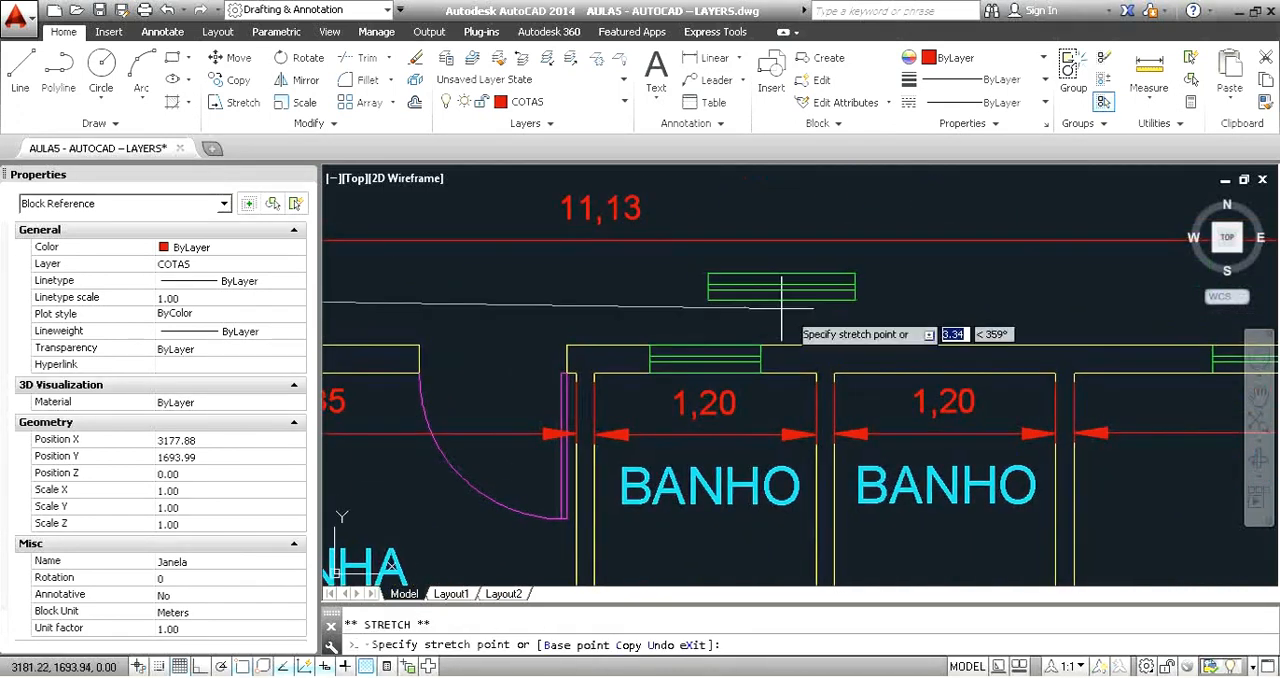
click(947, 375)
scroll(1037, 339, down, 6)
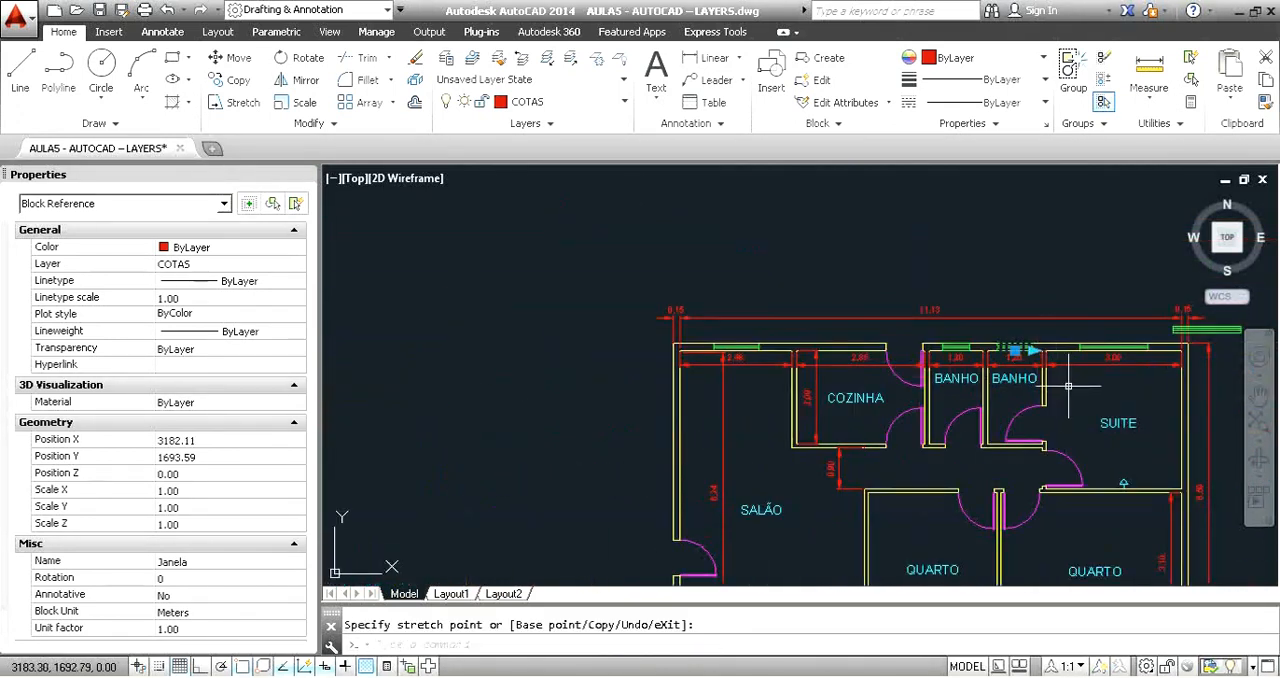
key(Escape)
Delete the stray window copy lying outside the plan's upper corner beside the Suite.
middle_drag(1095, 383, 1028, 376)
scroll(1028, 376, up, 3)
click(1234, 284)
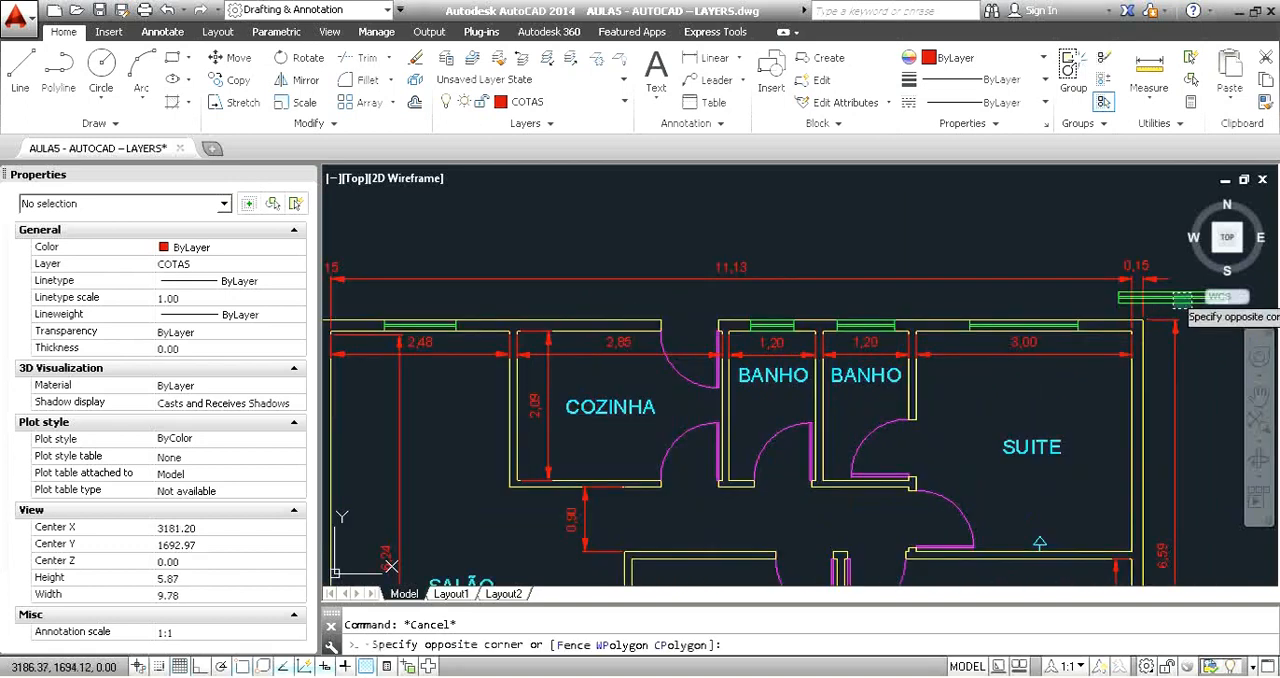
click(1162, 340)
key(Delete)
Examine how the differently sized windows sit within the upper walls of the Banho rooms and the Suite.
scroll(815, 330, up, 4)
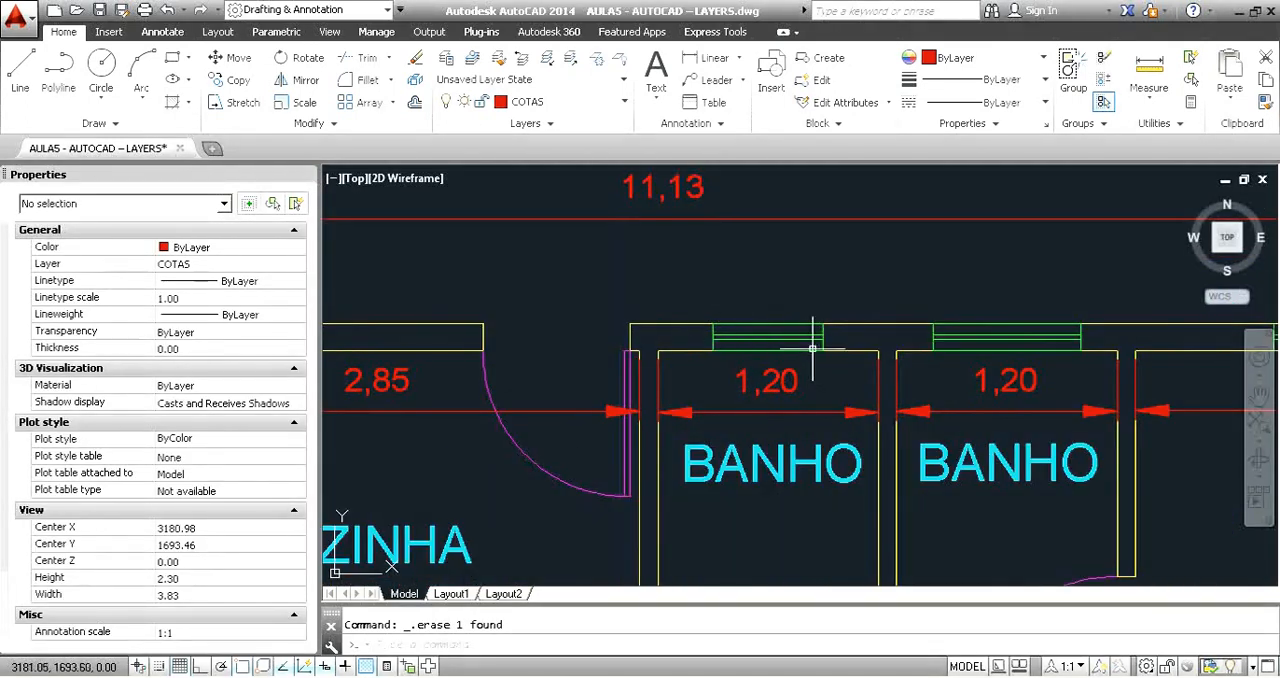
scroll(760, 340, down, 2)
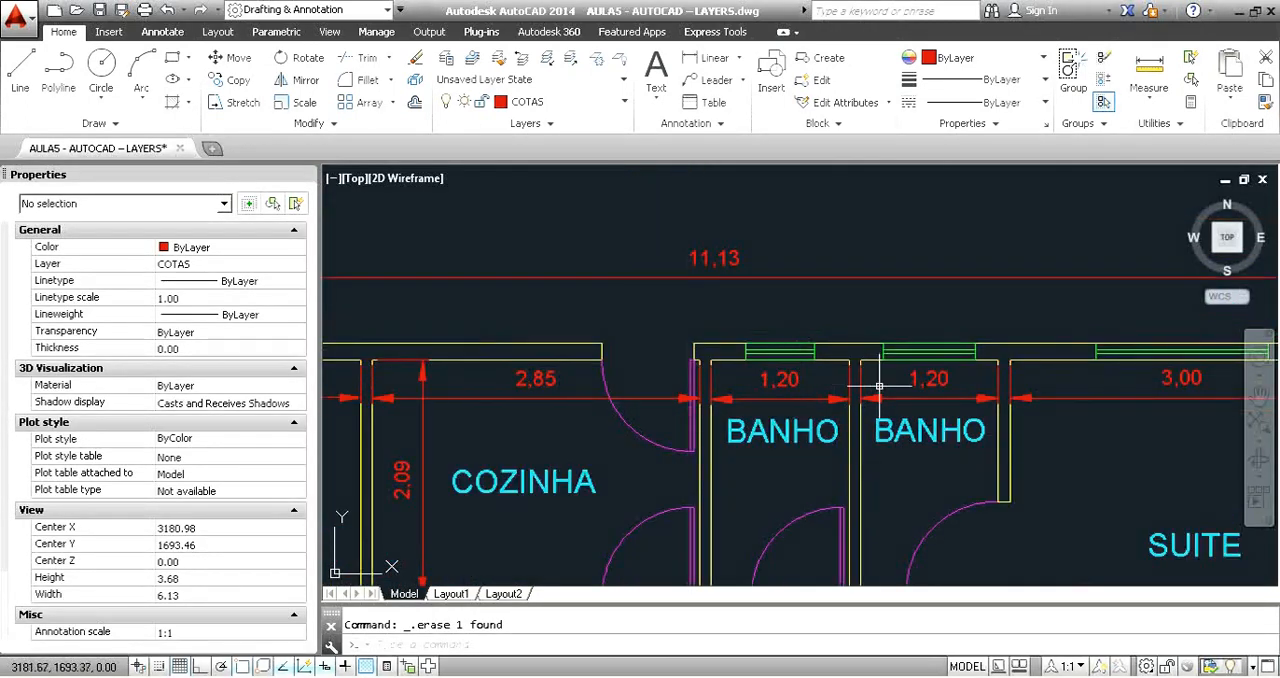
scroll(938, 418, down, 3)
middle_drag(938, 418, 927, 327)
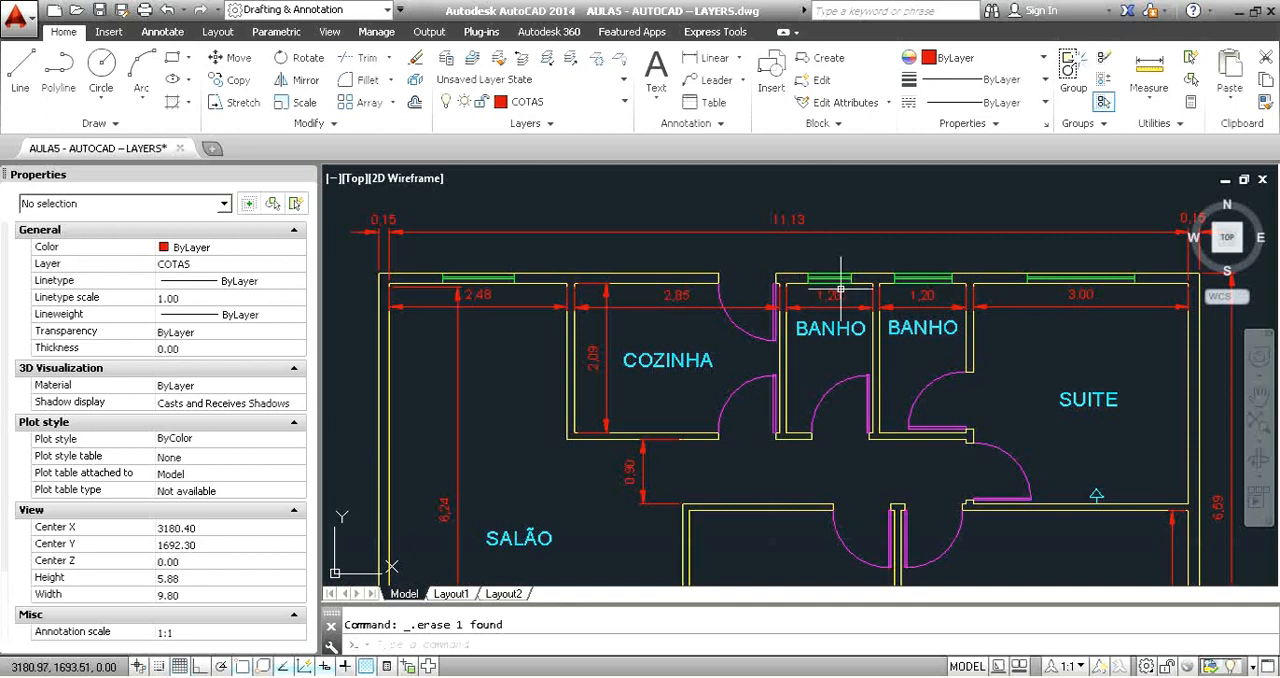
scroll(846, 276, up, 2)
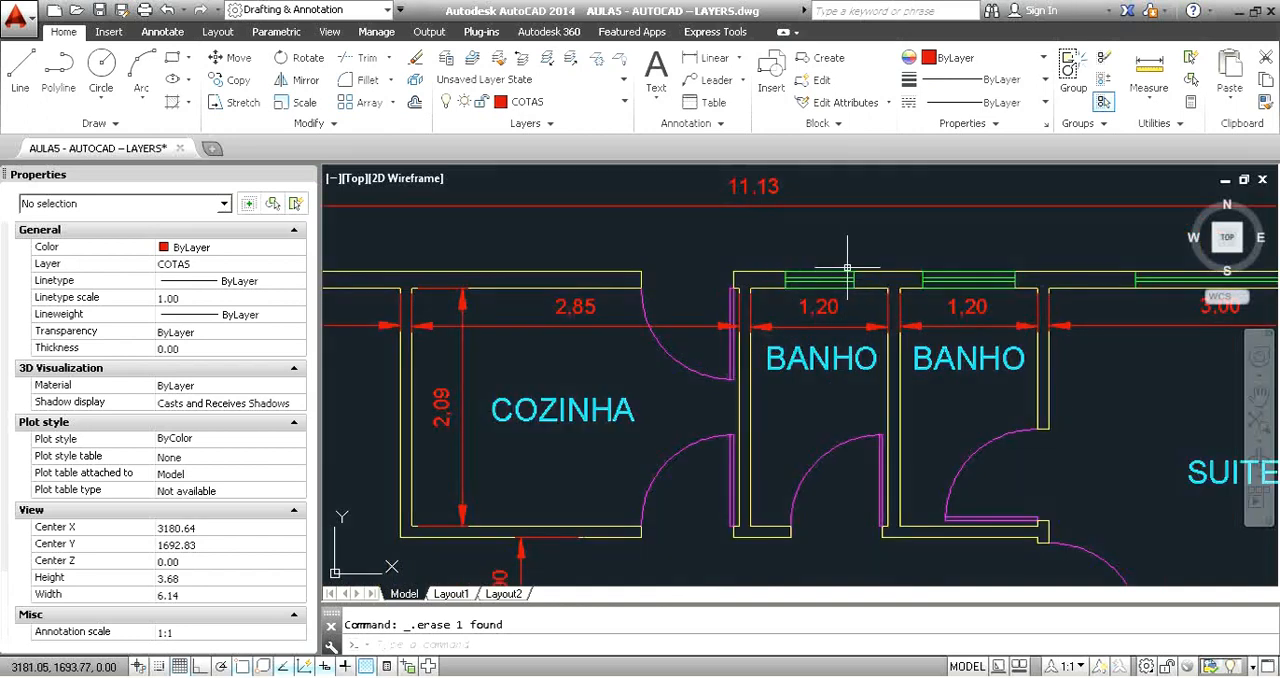
scroll(915, 278, down, 3)
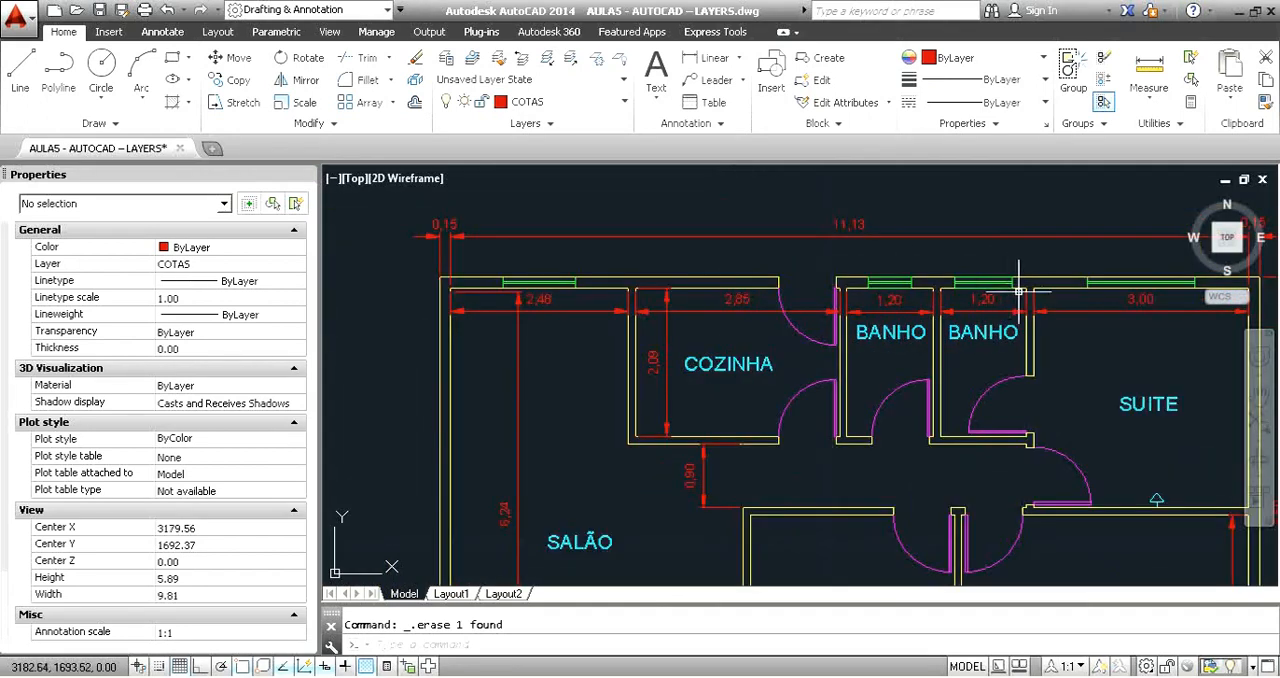
scroll(862, 344, up, 4)
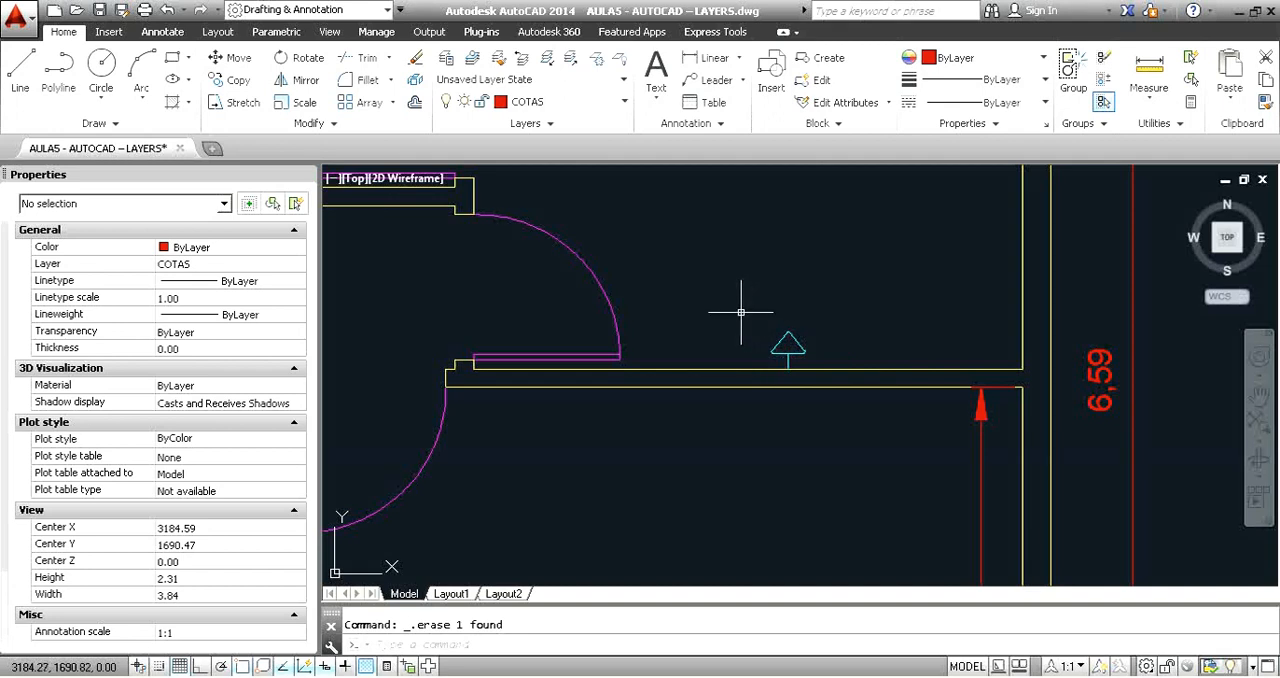
scroll(855, 351, up, 2)
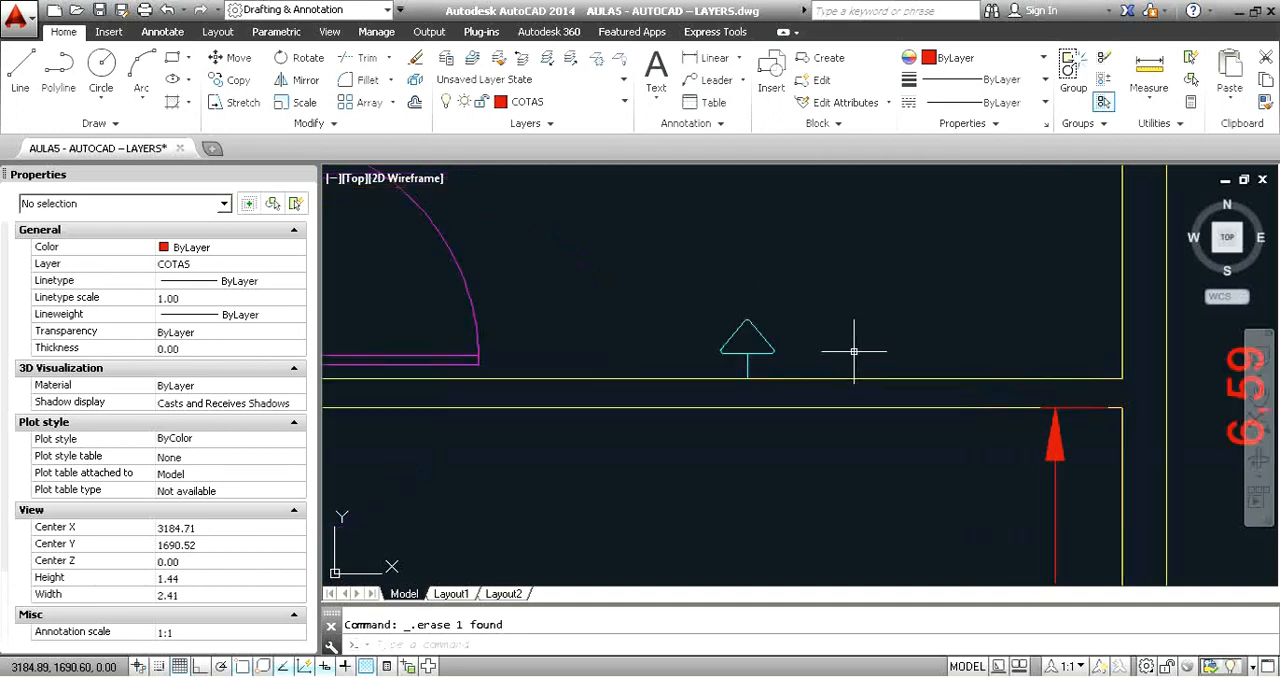
click(674, 287)
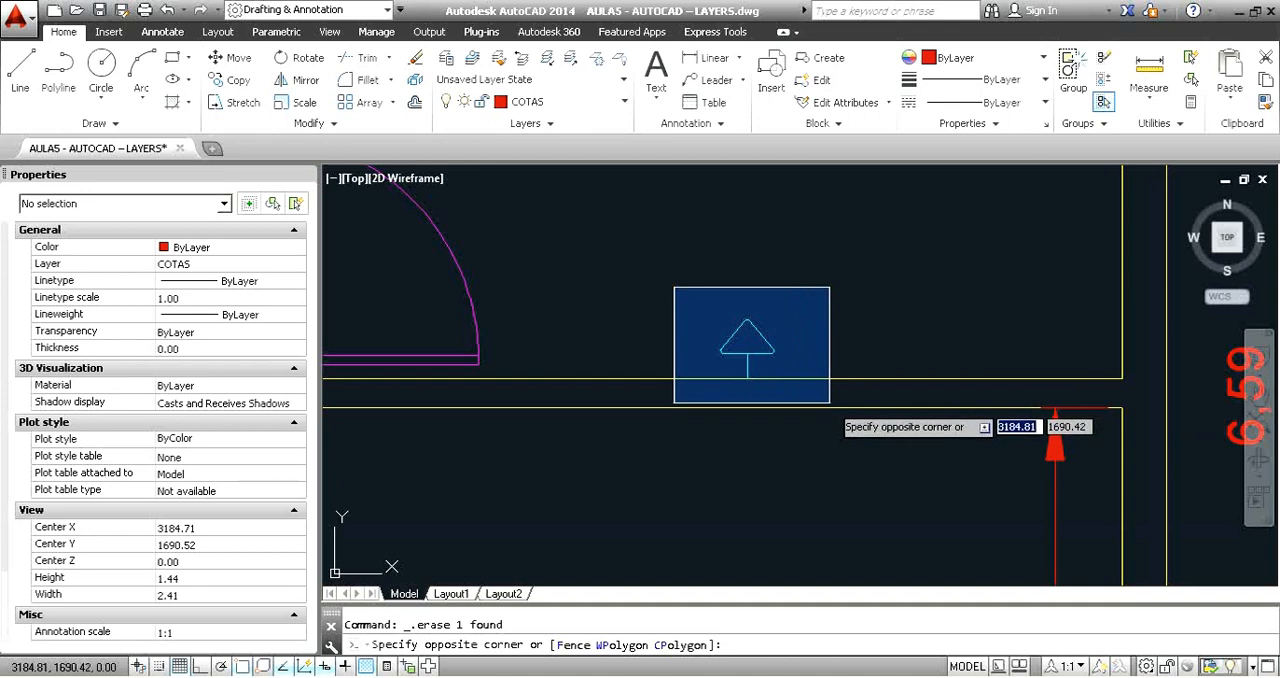
click(831, 407)
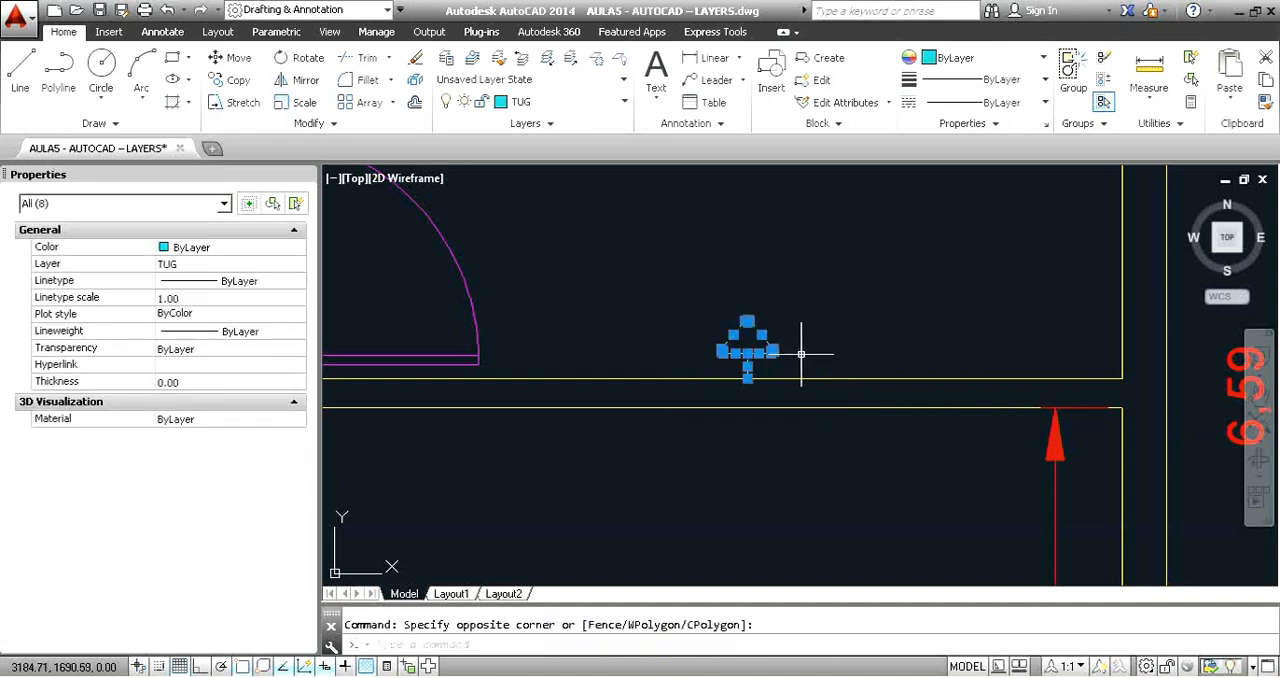
key(Escape)
click(772, 310)
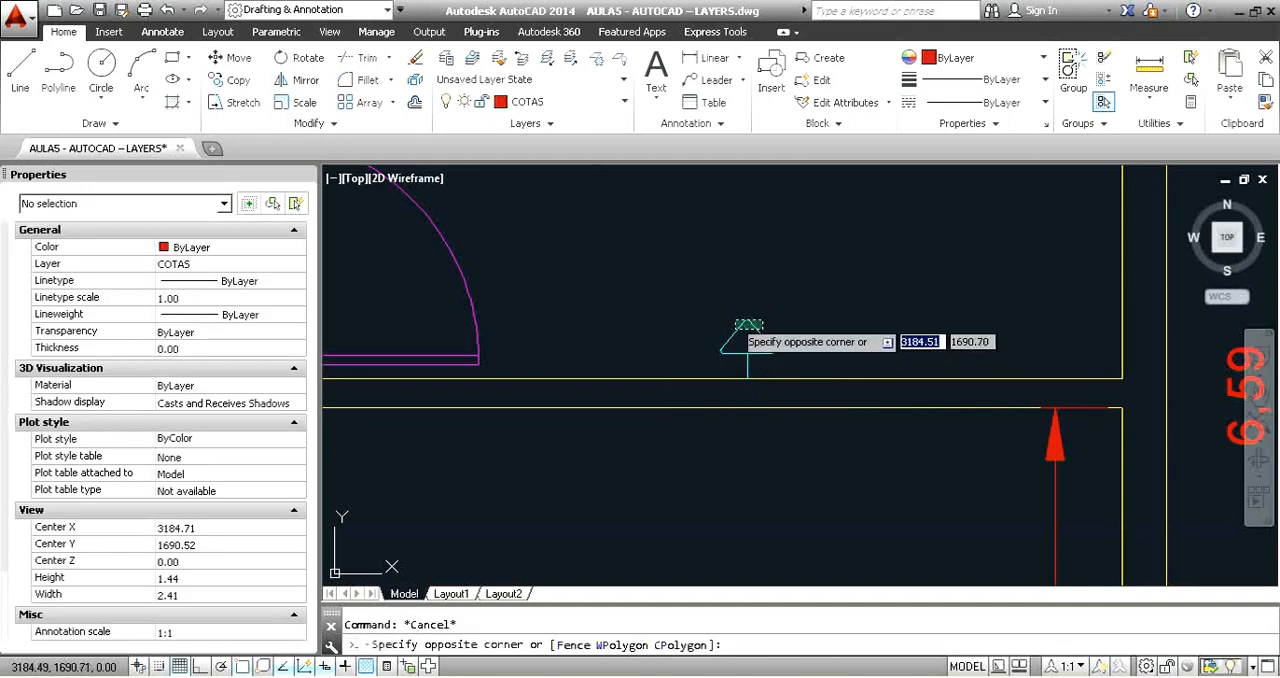
click(738, 345)
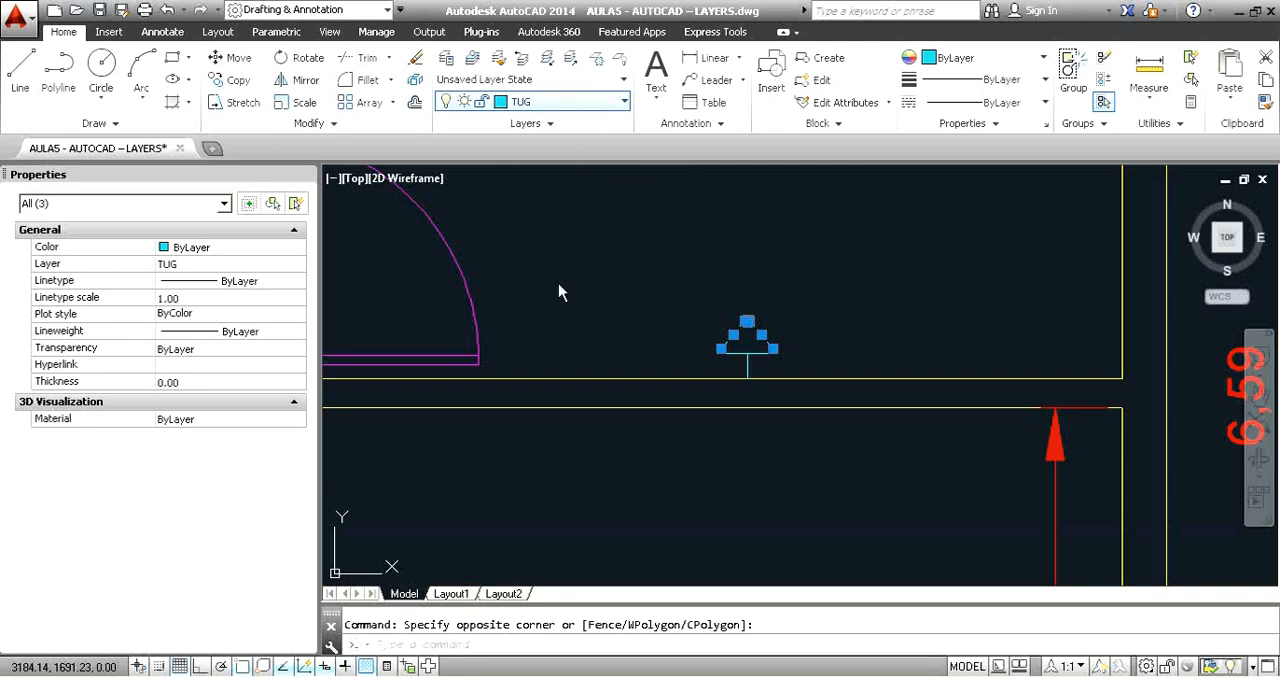
key(Escape)
click(743, 325)
key(Escape)
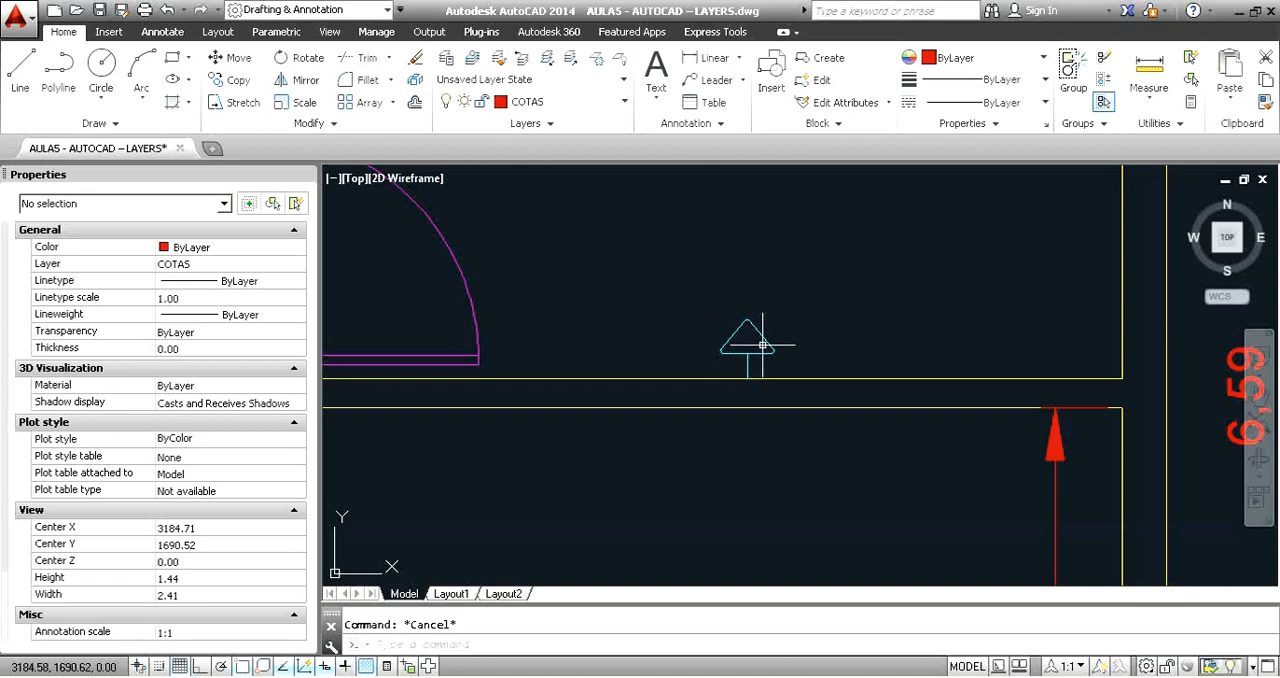
Define the outlet symbol as a block named TUG in metres, converting the original and using its stem's wall end as base point.
click(699, 299)
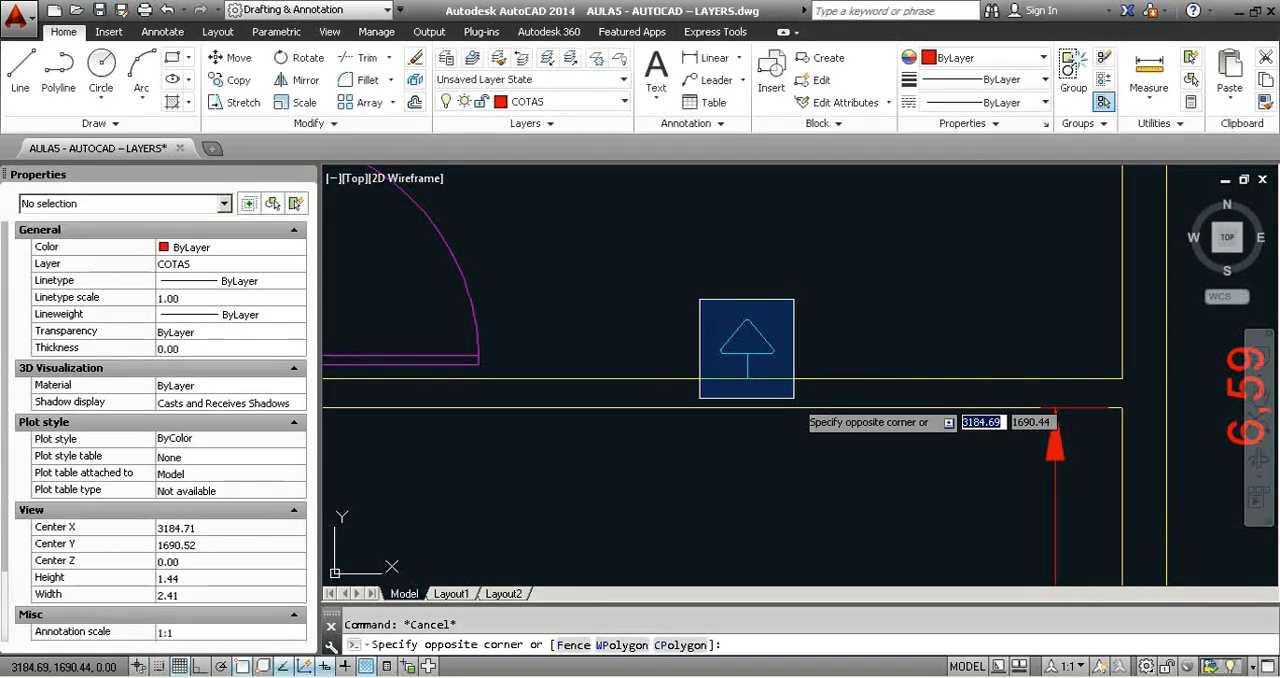
click(794, 397)
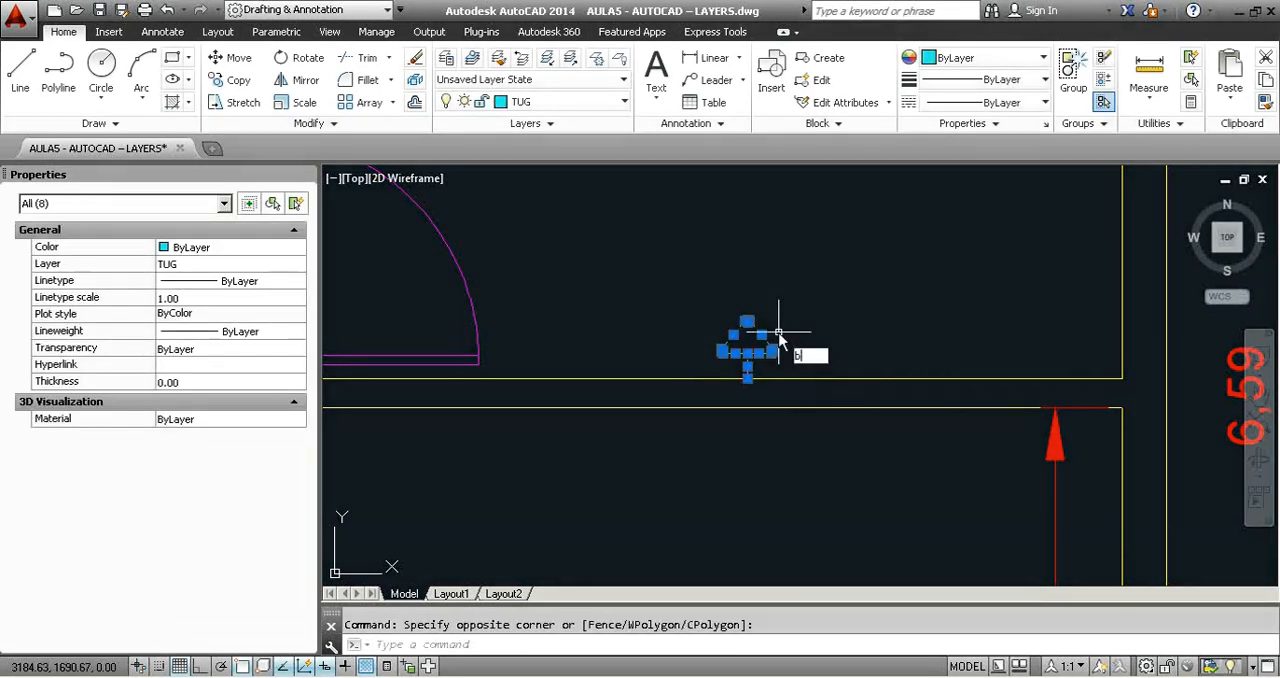
text(b)
key(Return)
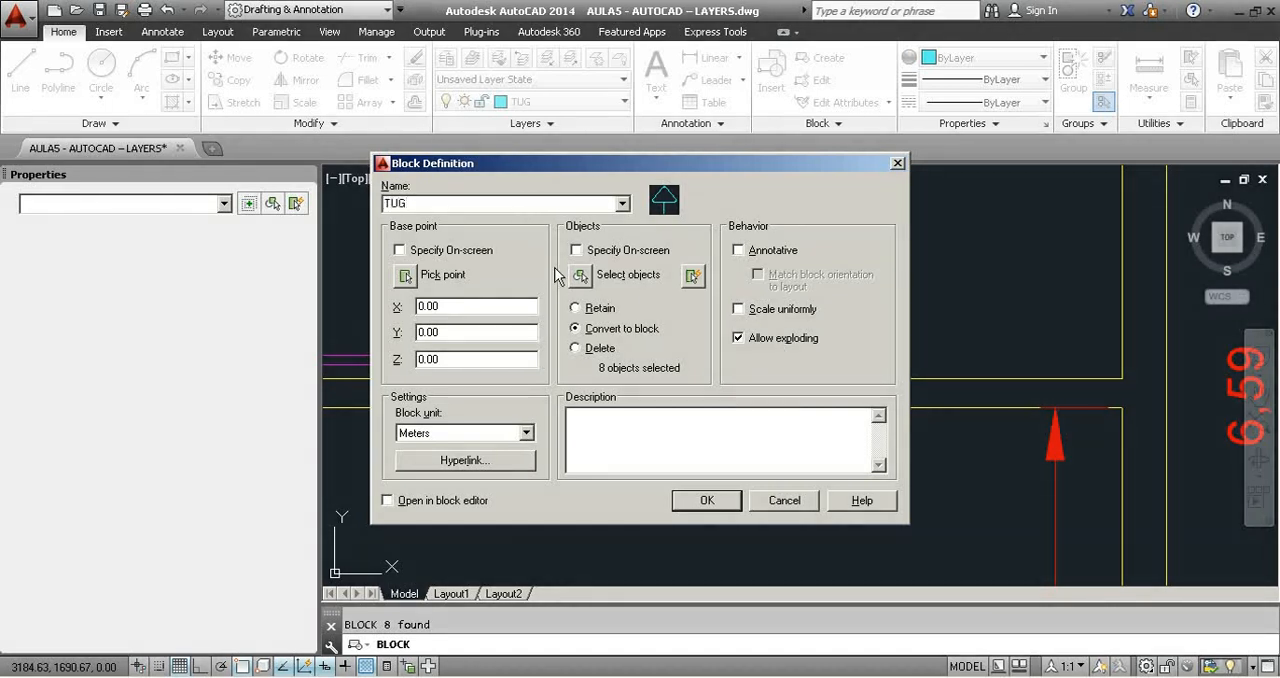
click(405, 275)
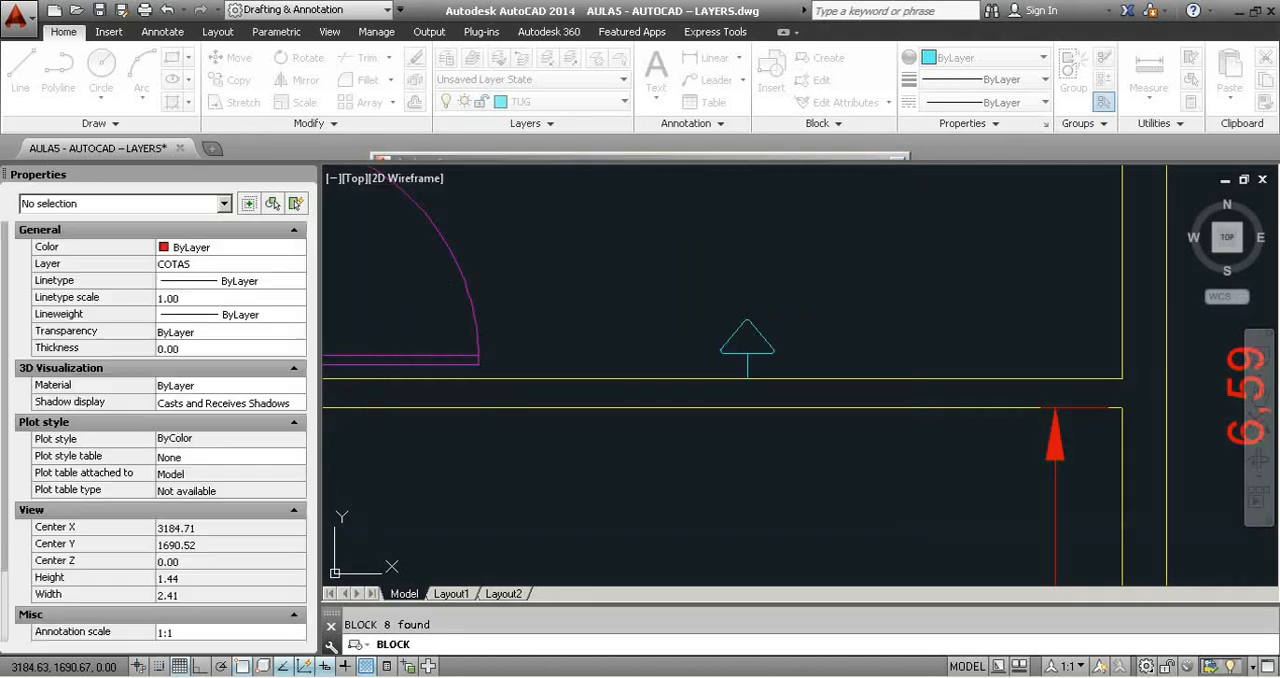
click(747, 378)
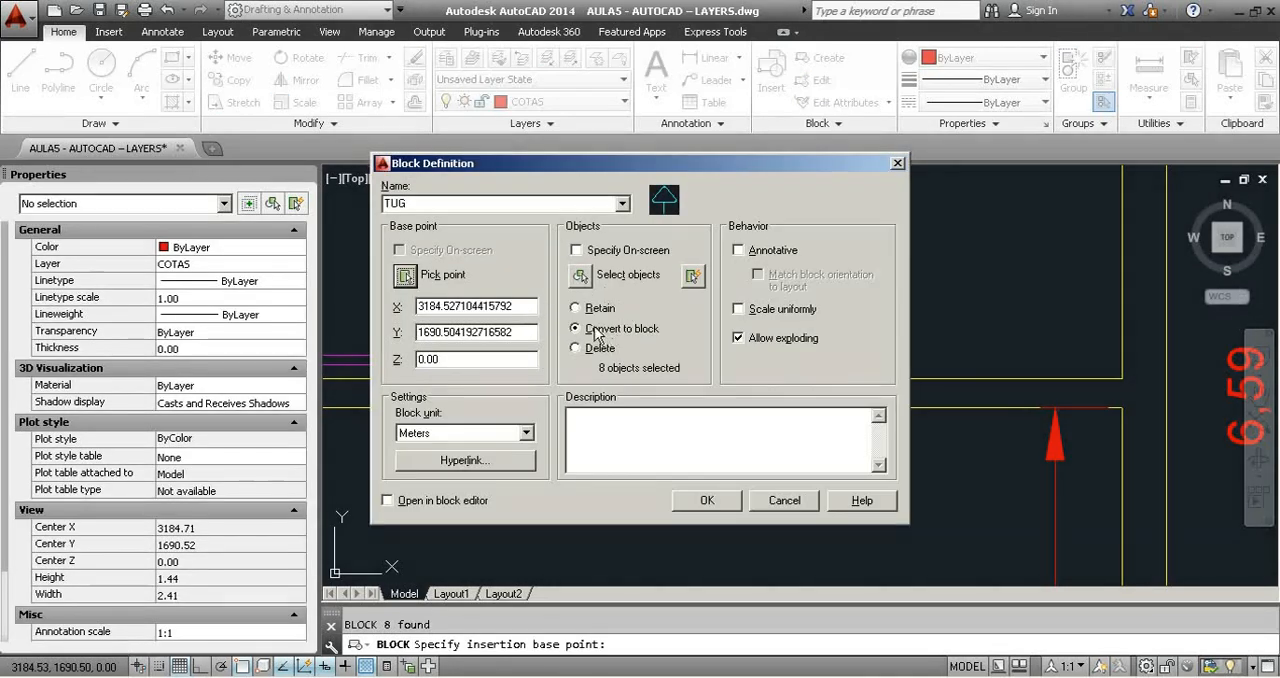
click(711, 501)
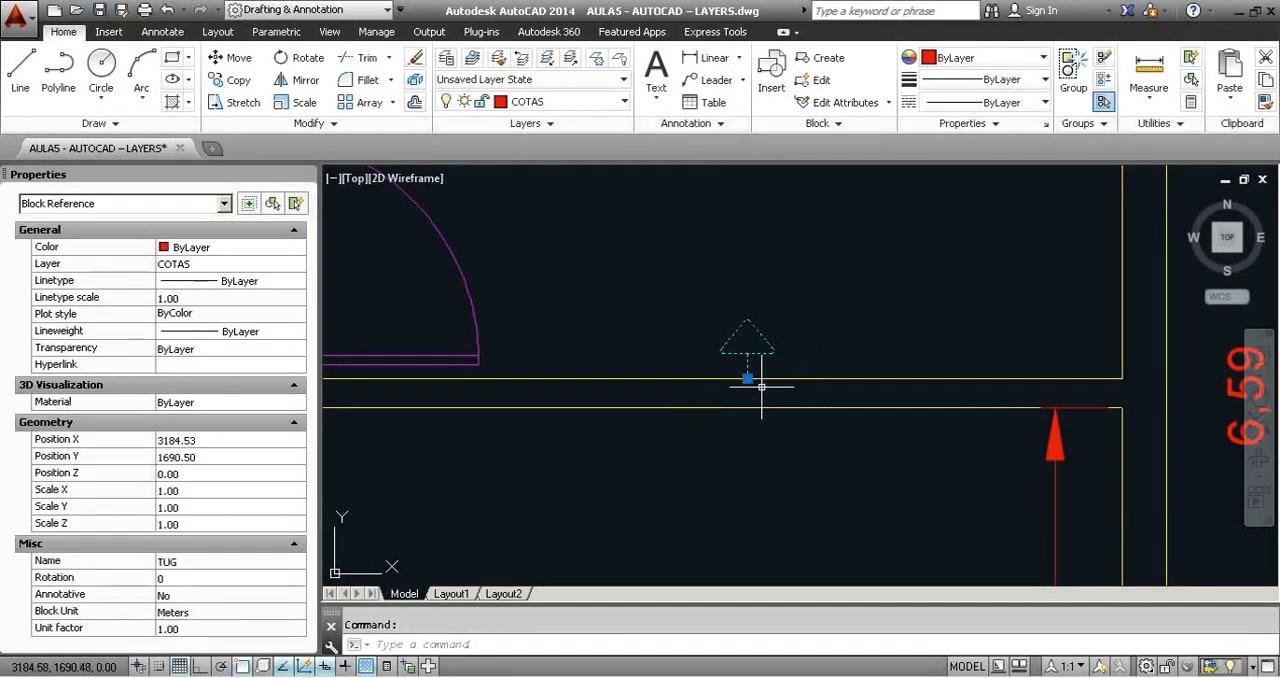
Test the TUG block's base point by moving it up into the room and returning it to its original spot on the wall.
click(747, 378)
click(834, 240)
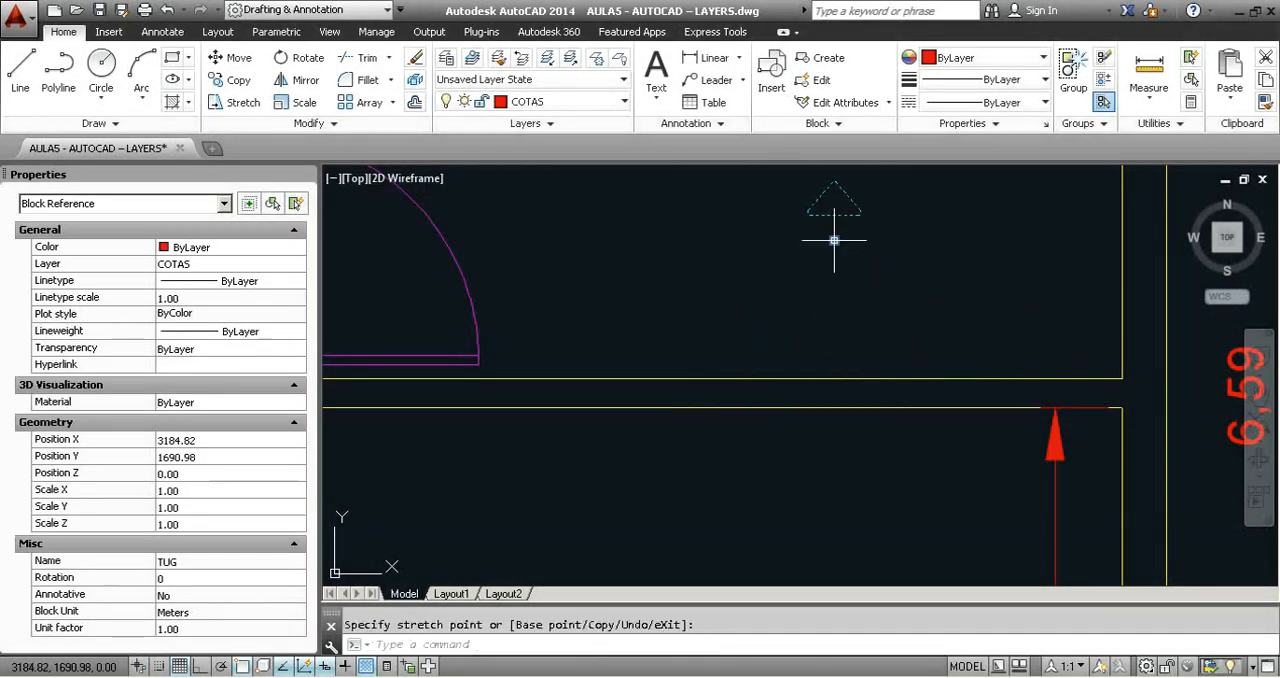
click(834, 240)
click(747, 377)
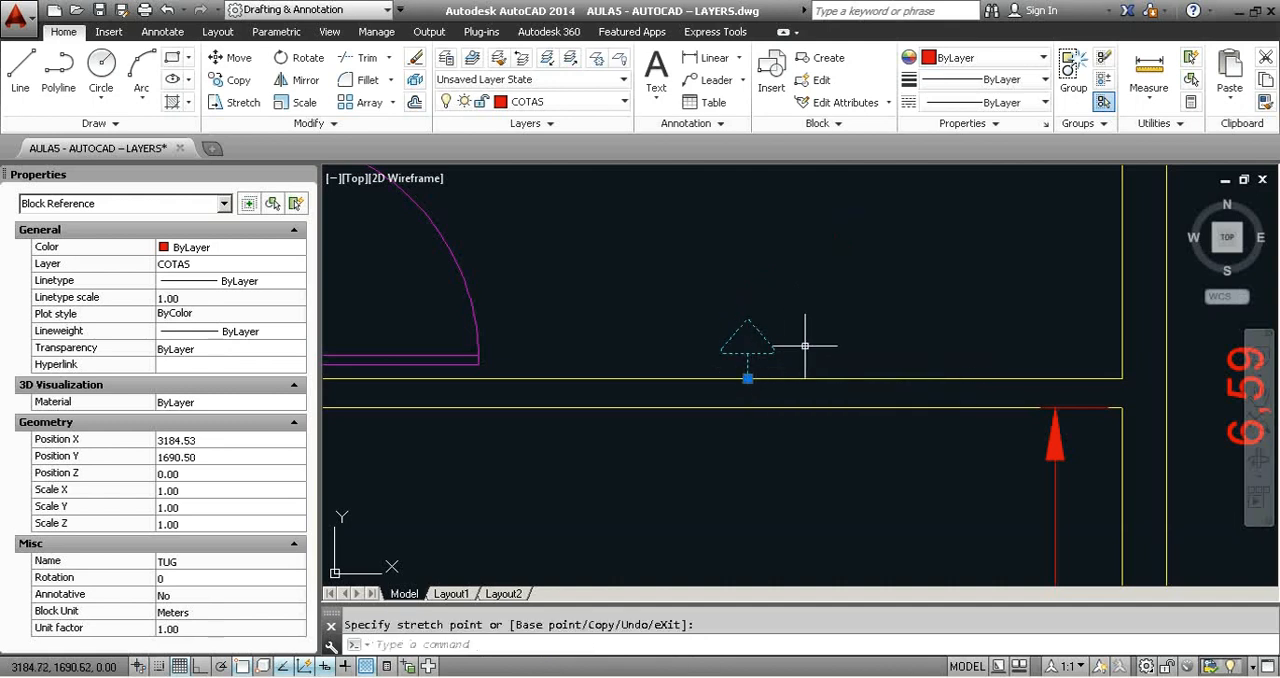
Open the TUG block definition in the Block Editor and close the Properties palette to free up drawing space.
double_click(749, 358)
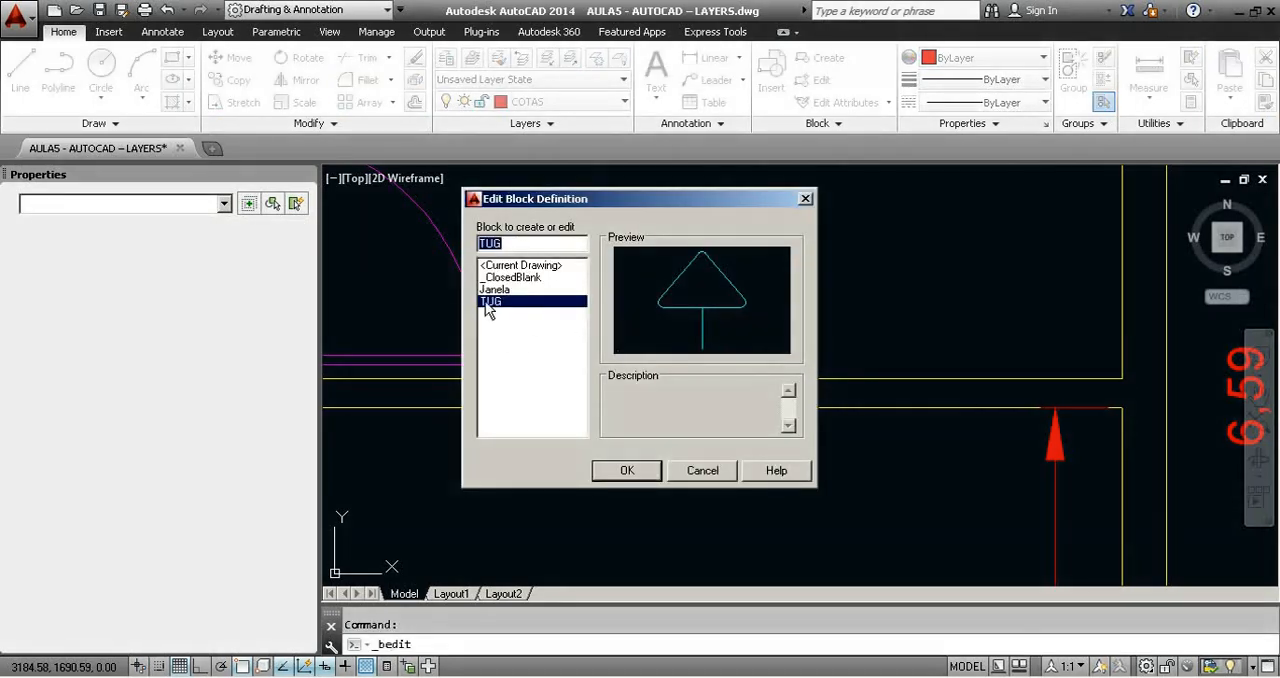
click(622, 470)
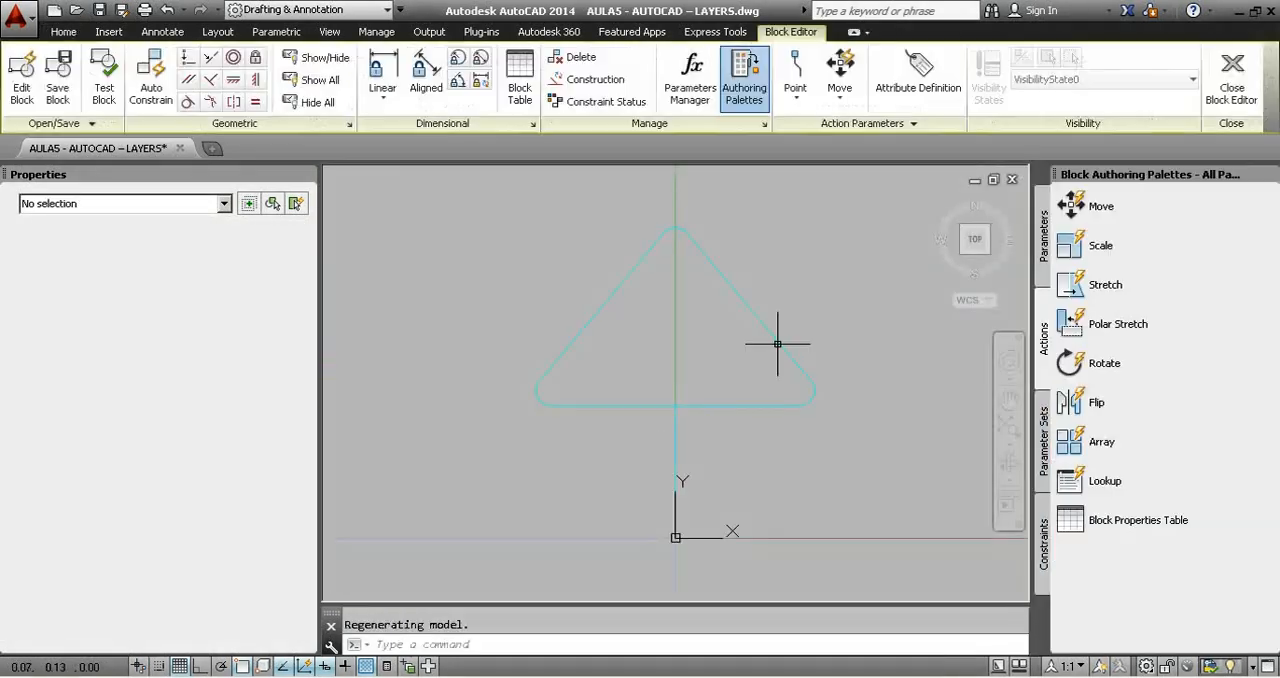
scroll(778, 343, down, 2)
scroll(838, 354, down, 2)
middle_drag(848, 355, 789, 363)
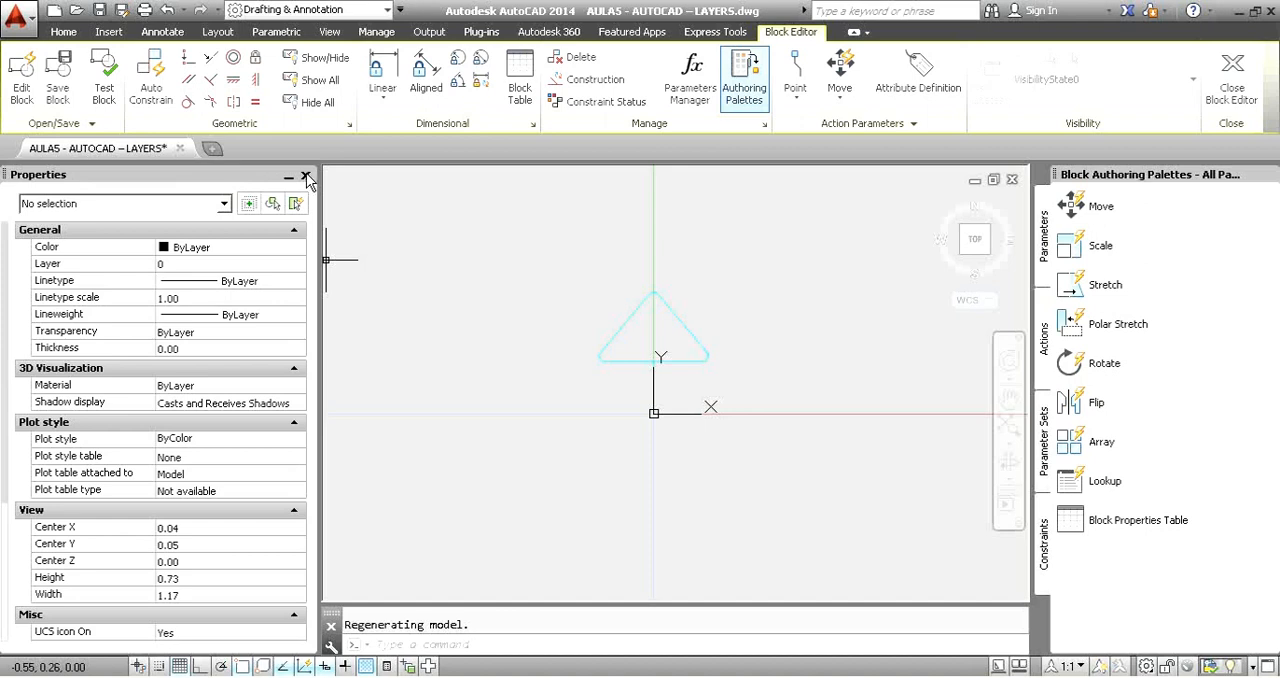
click(306, 177)
scroll(583, 338, up, 2)
middle_drag(607, 340, 751, 346)
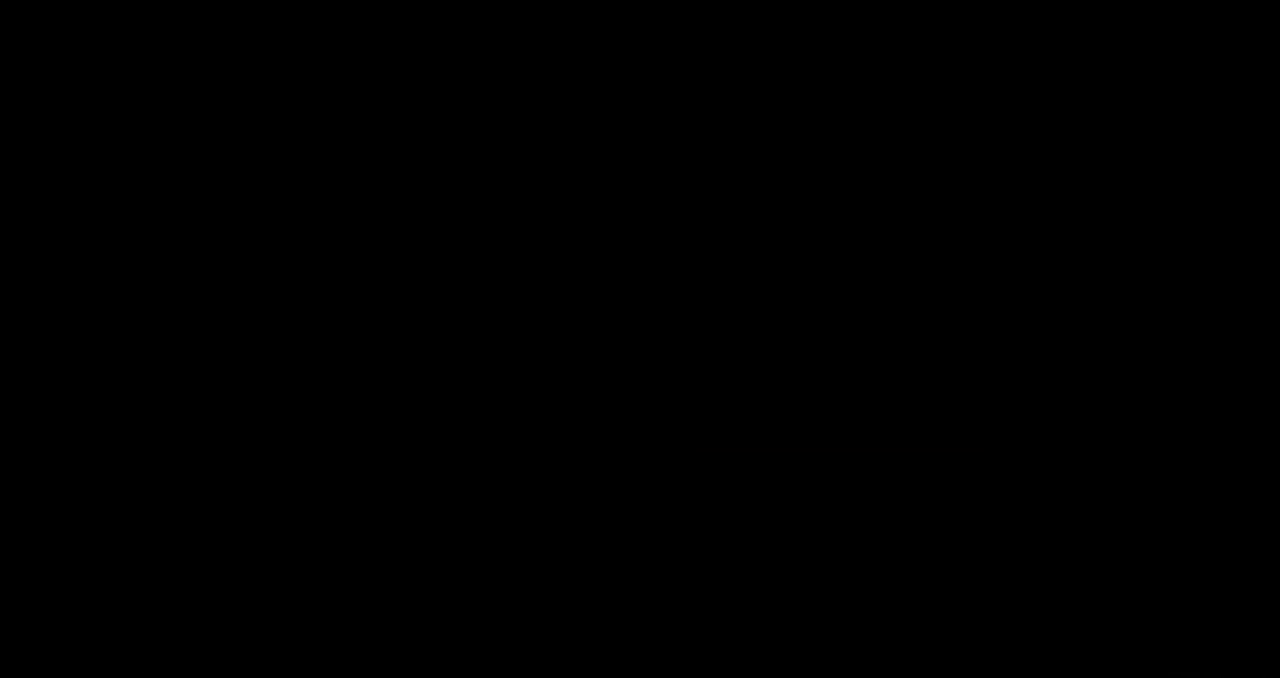
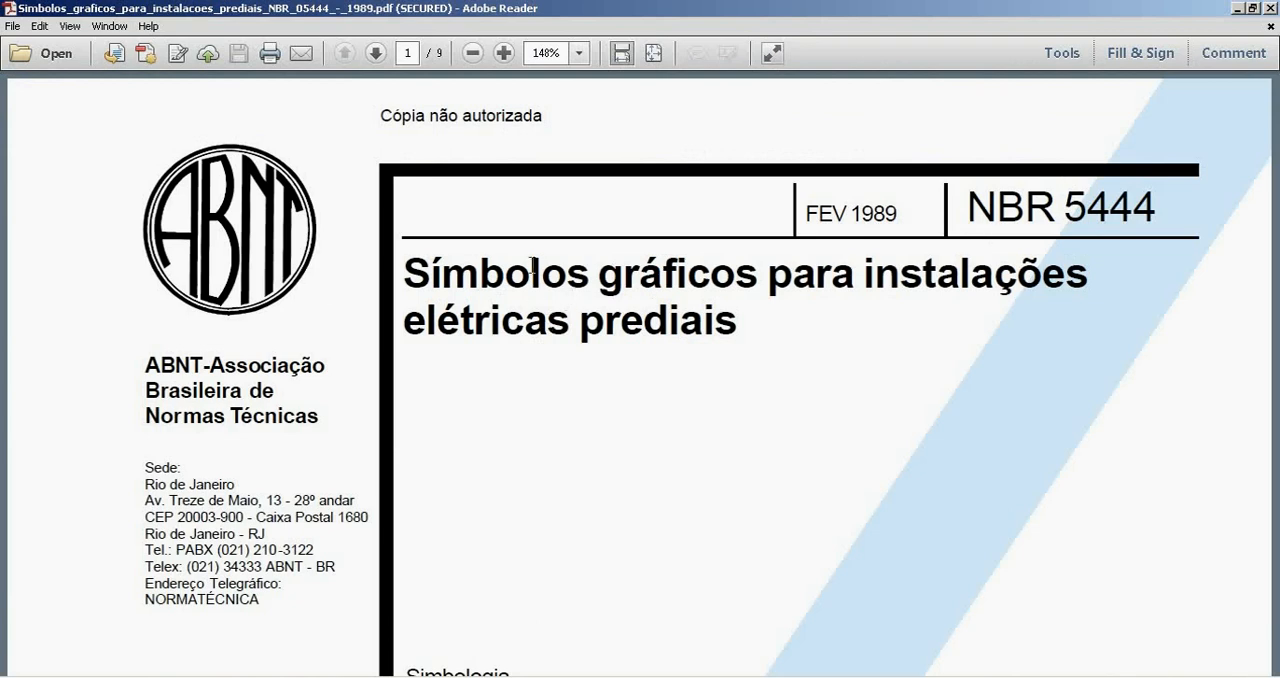
Browse the NBR 5444 standard in Adobe Reader to Tabela 6 - Tomadas to examine the outlet symbols for each mounting height.
scroll(1092, 256, down, 20)
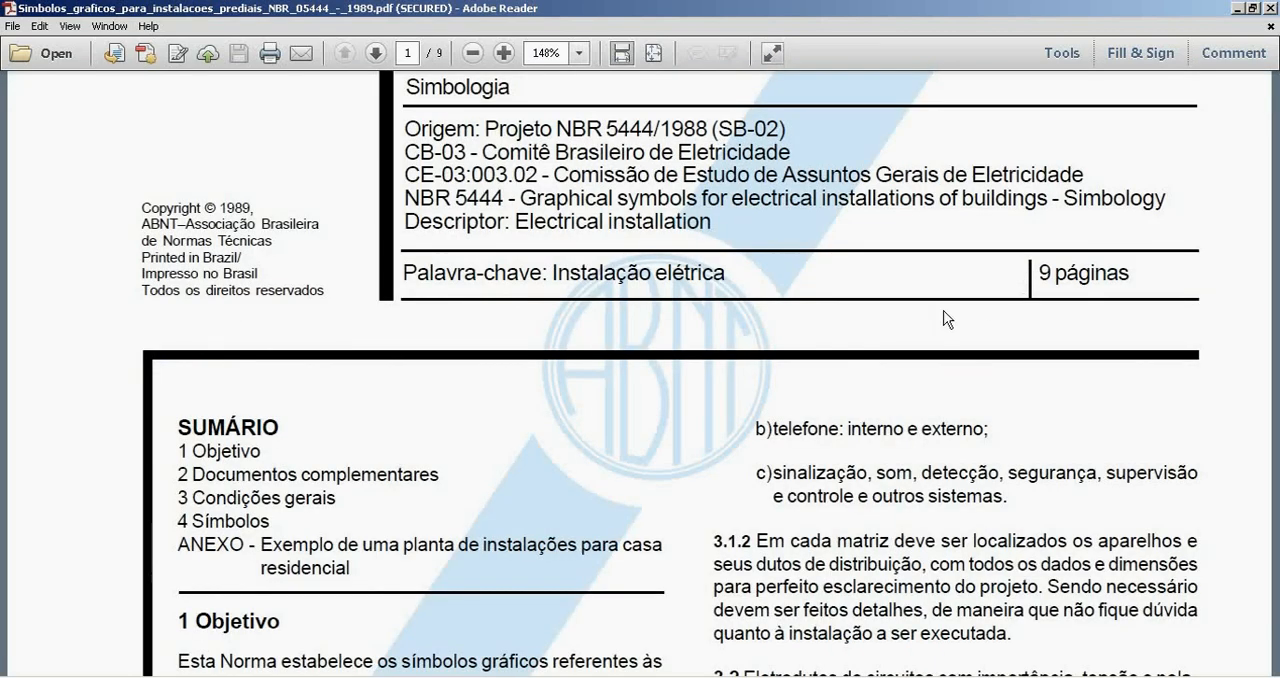
scroll(754, 350, down, 20)
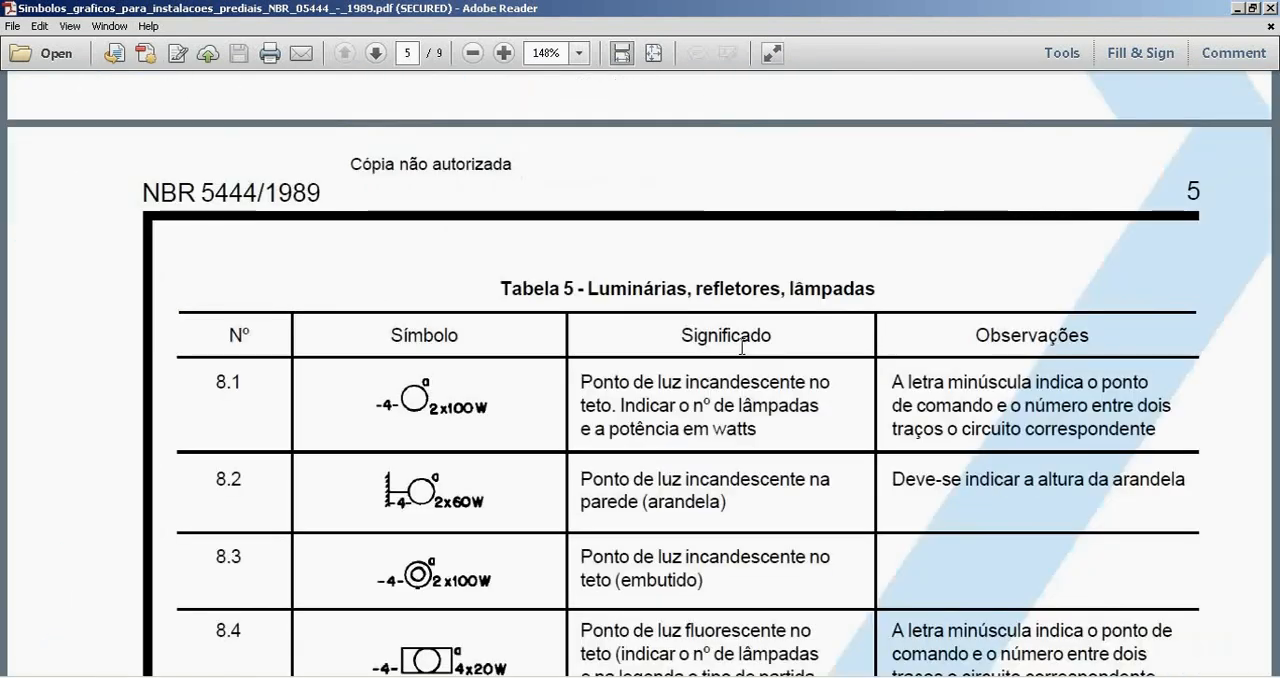
scroll(737, 343, up, 8)
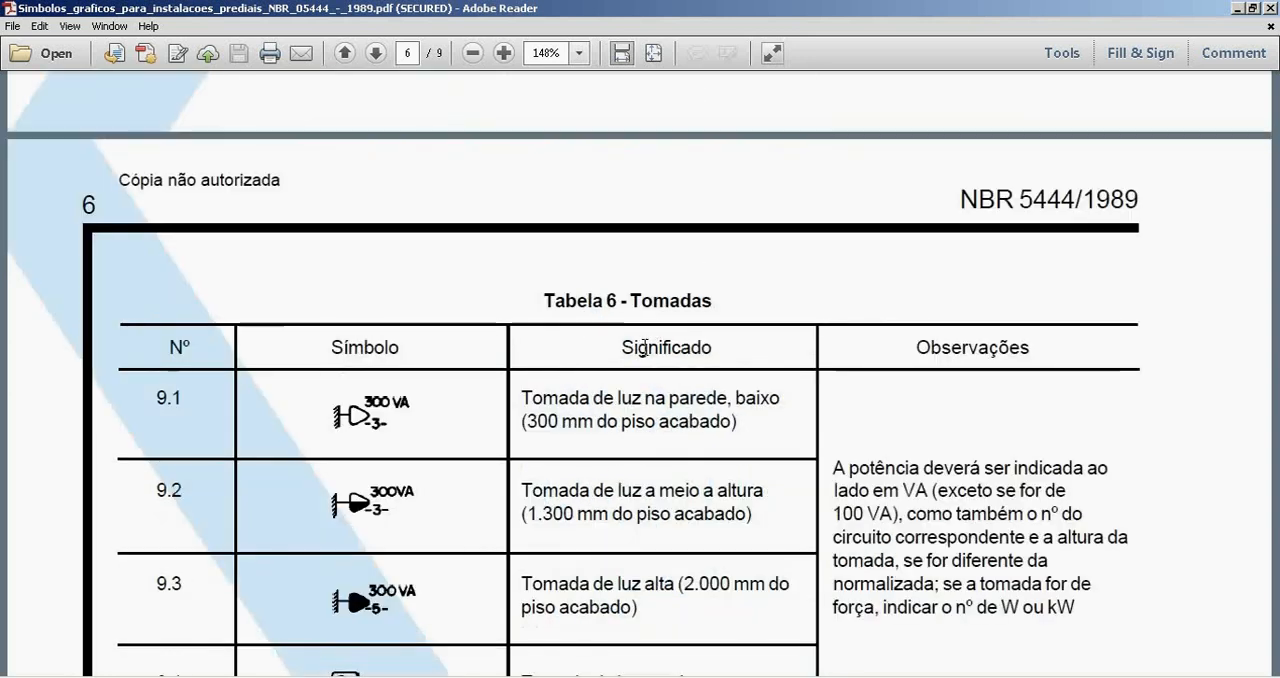
scroll(640, 347, down, 5)
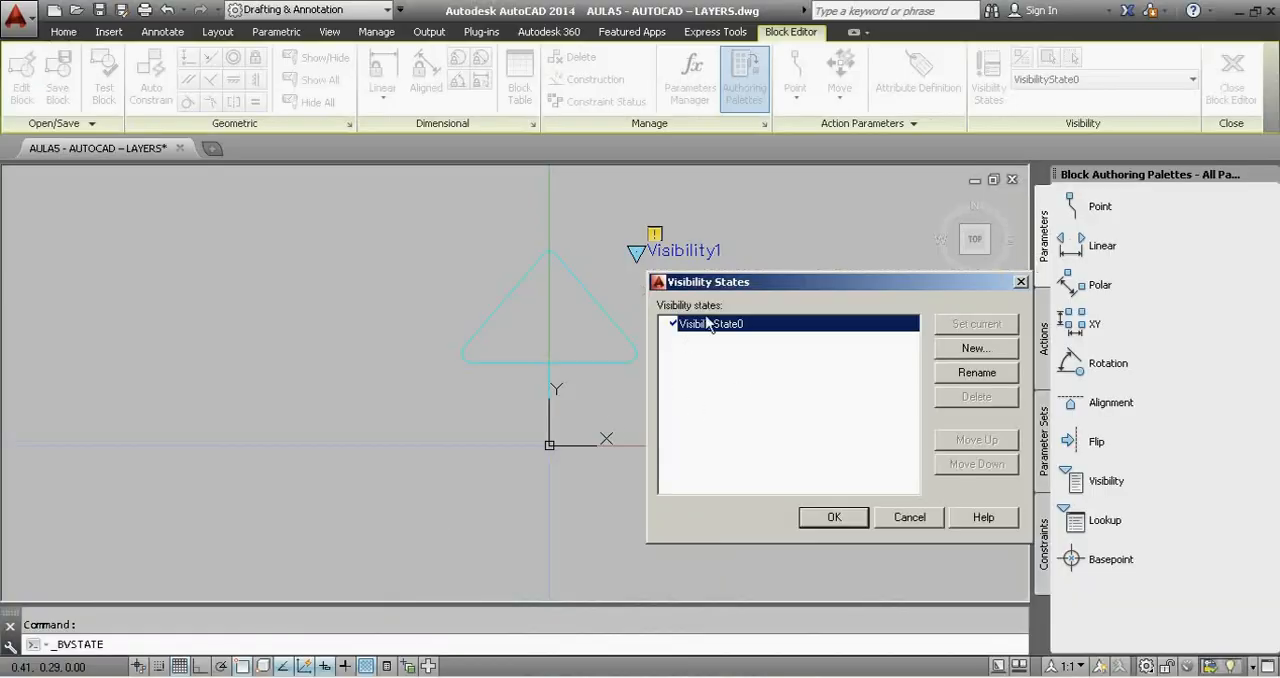
Rename the visibility parameter's default state to 30cm.
click(942, 374)
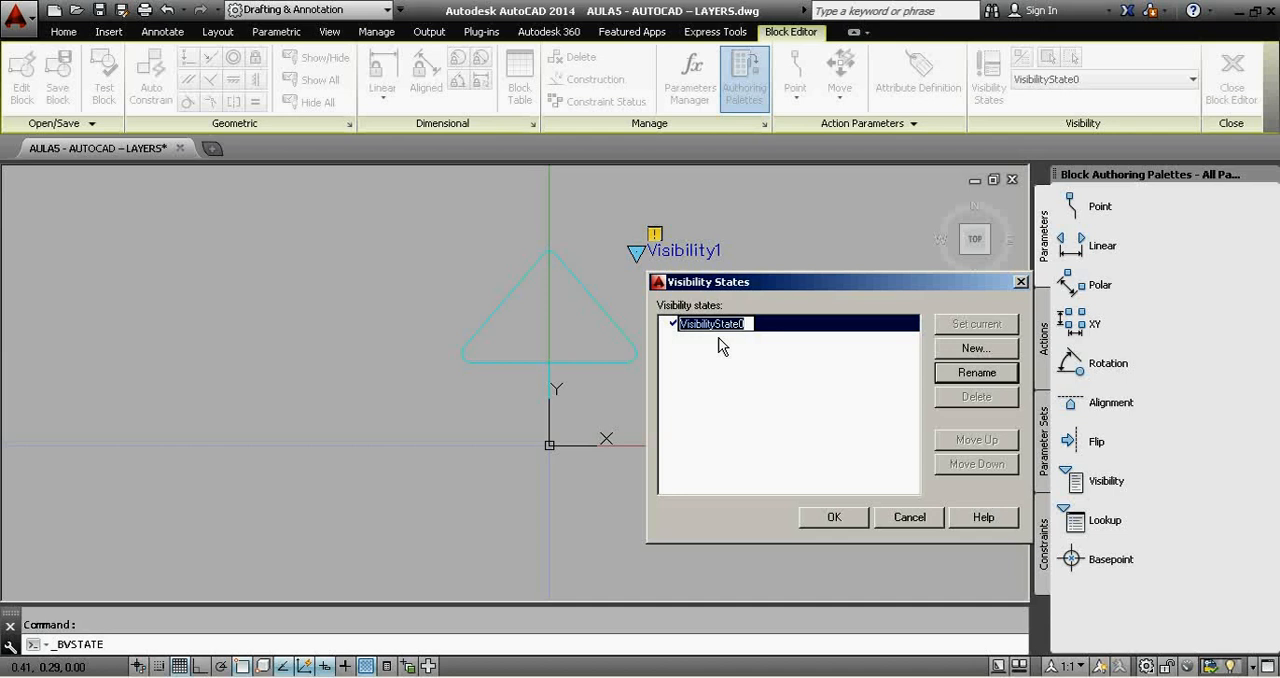
text(30CM)
key(BackSpace)
key(BackSpace)
text(CM)
key(BackSpace)
key(BackSpace)
text(cm)
Add a new visibility state named 130cm that leaves the visibility of existing objects unchanged.
click(962, 351)
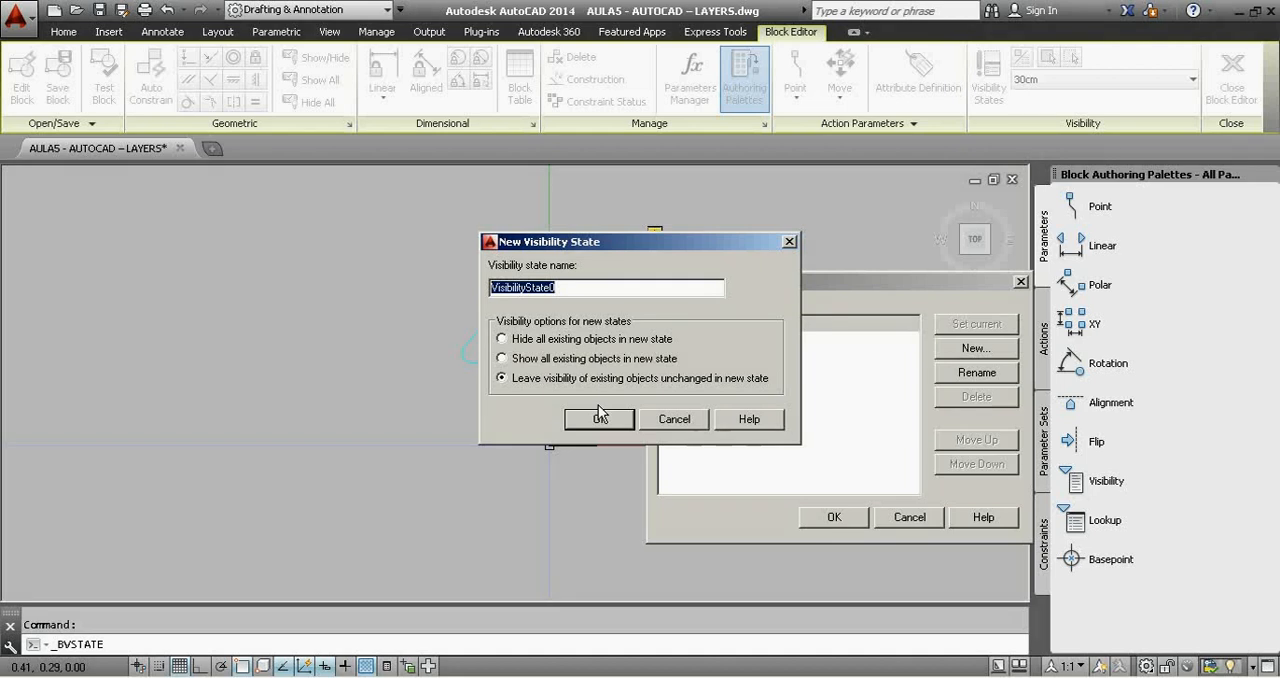
text(1,30)
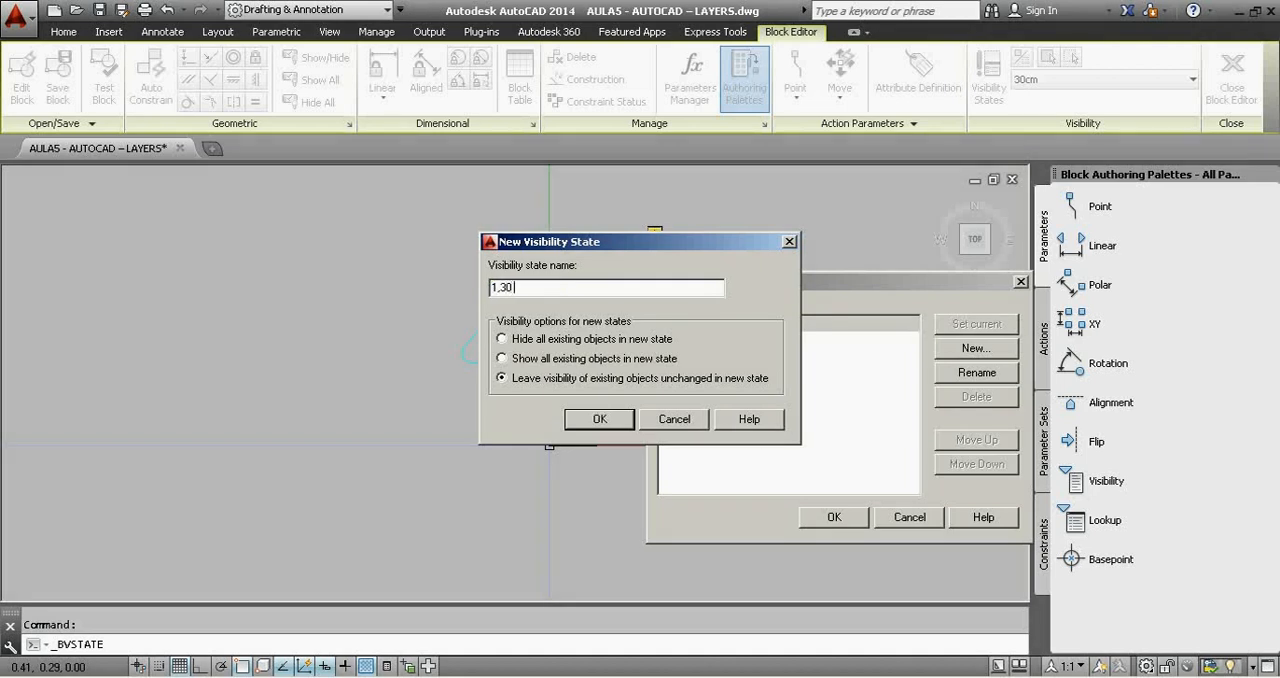
key(BackSpace)
key(BackSpace)
key(BackSpace)
text(30 cm)
key(BackSpace)
key(BackSpace)
key(BackSpace)
text(cm)
click(603, 420)
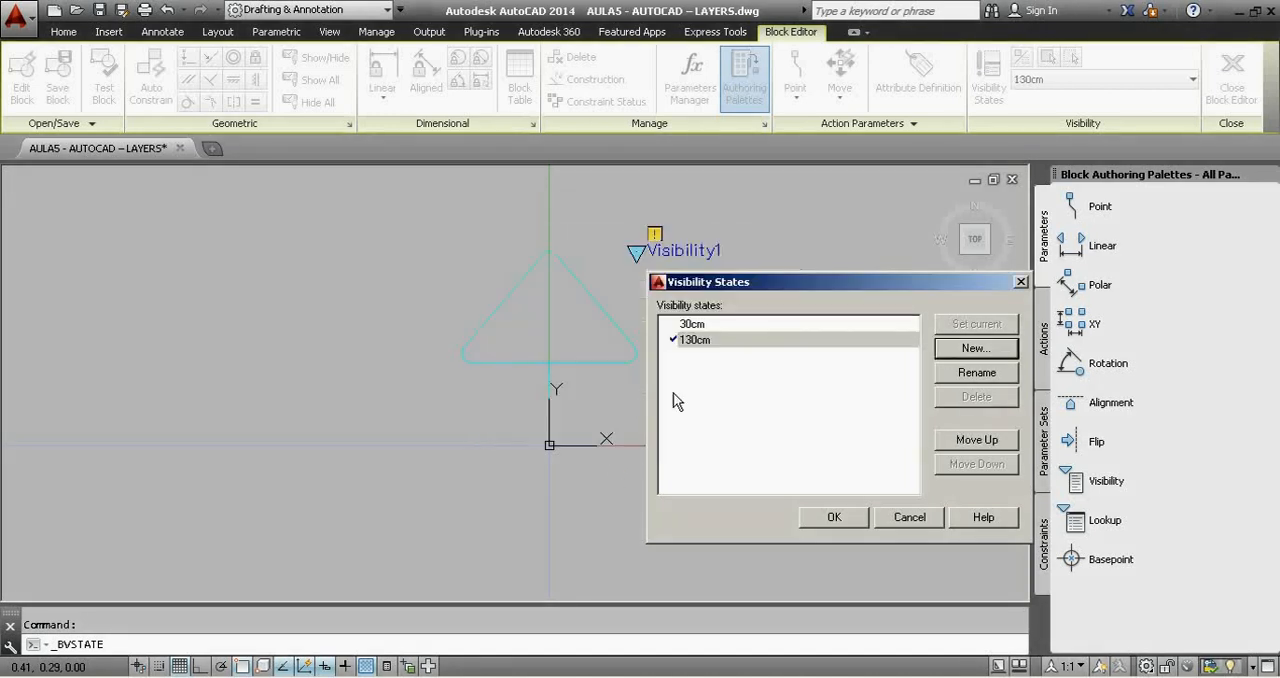
Add a new visibility state named 200cm, leaving existing objects' visibility unchanged.
click(976, 348)
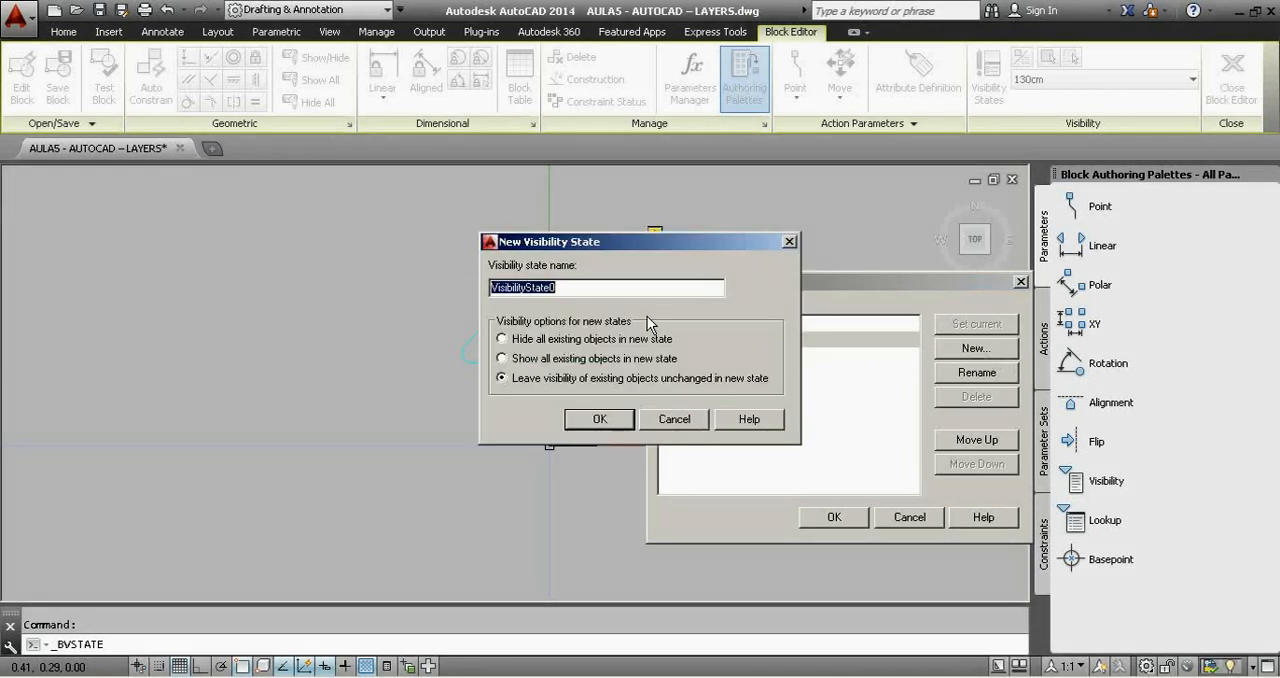
text(200cm)
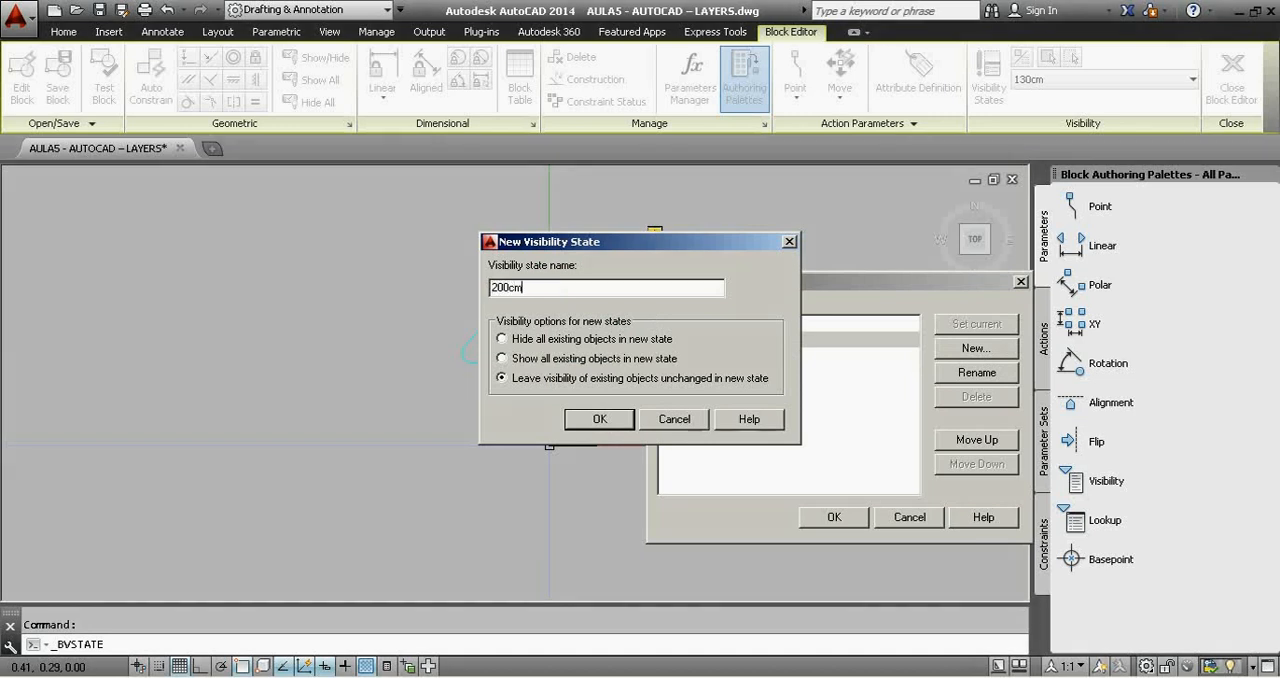
click(599, 419)
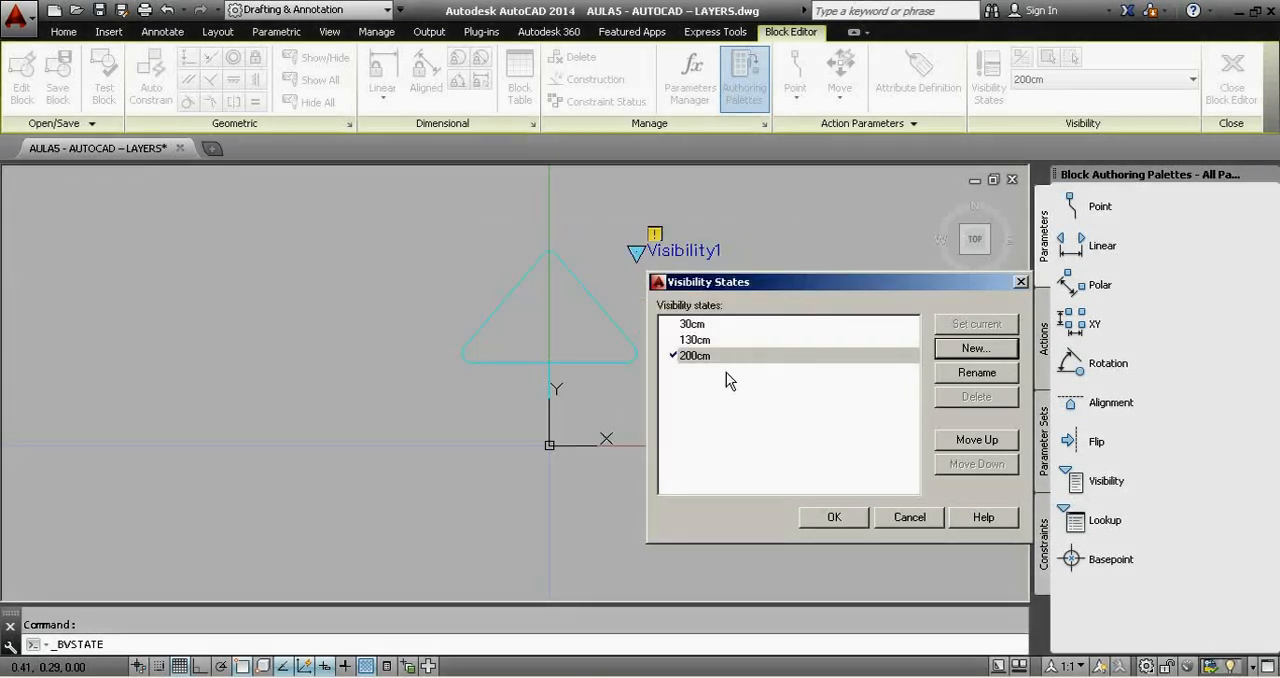
Make 30cm the current visibility state and accept the list of states.
click(751, 325)
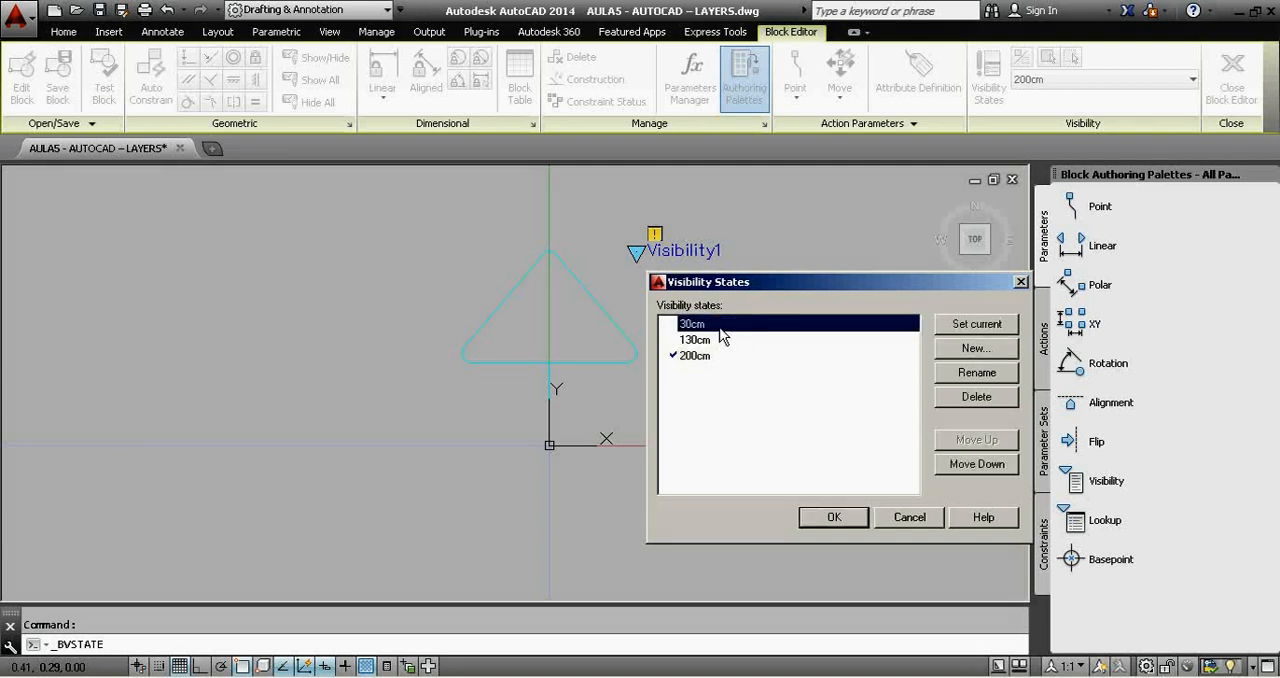
double_click(720, 328)
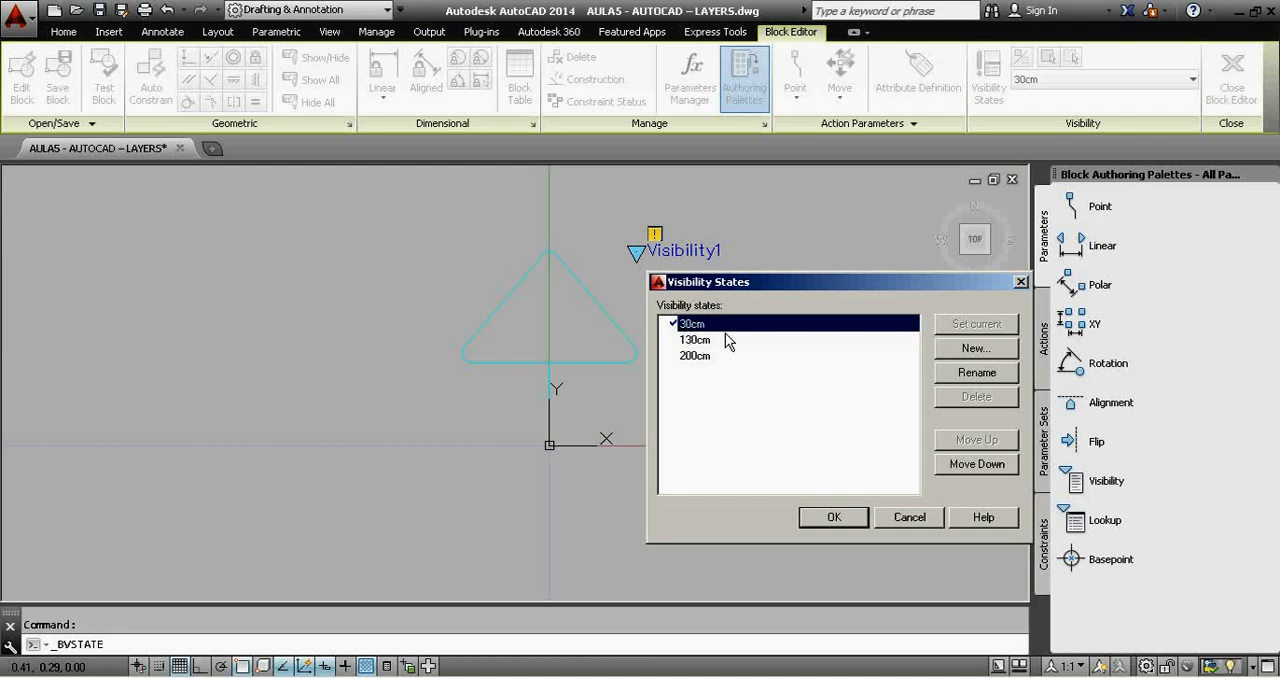
click(832, 520)
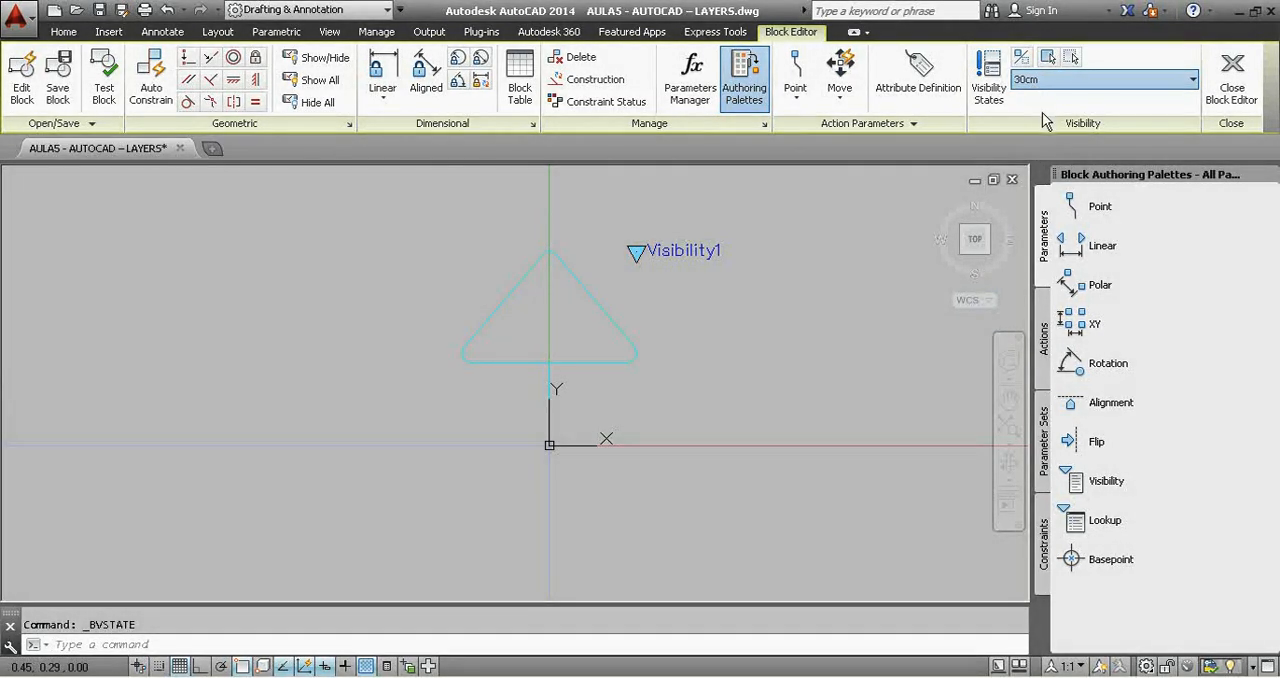
click(1044, 116)
click(430, 677)
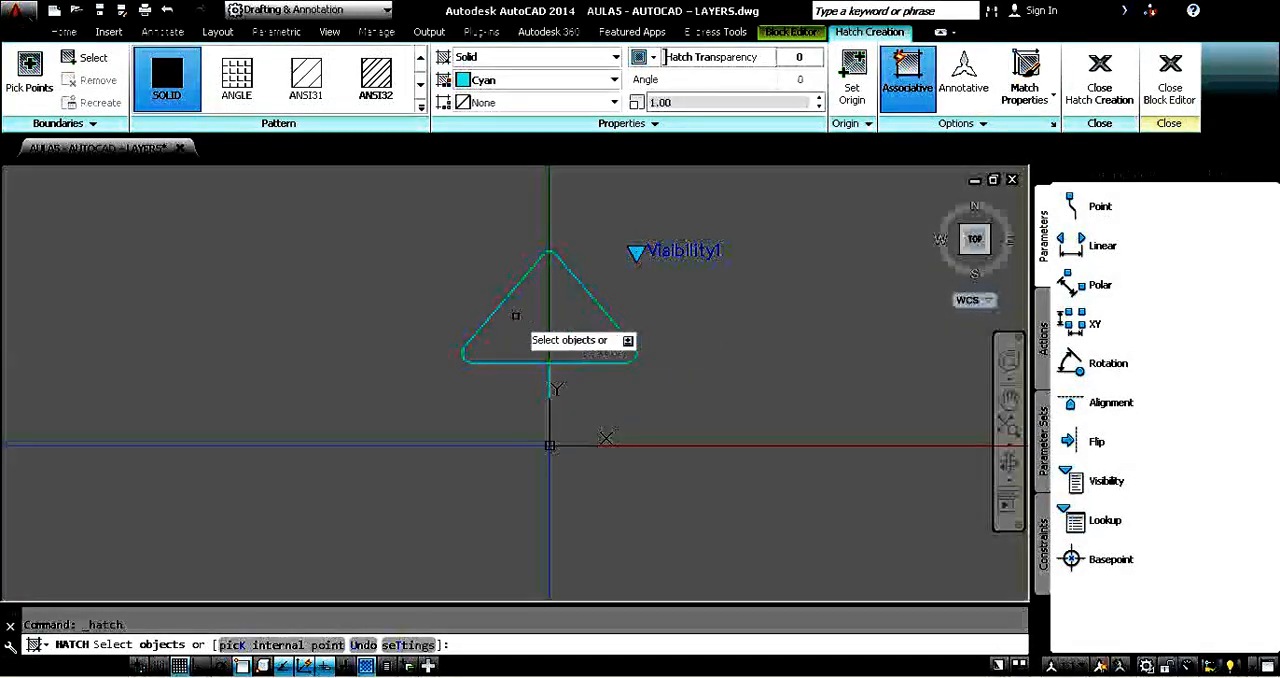
click(90, 57)
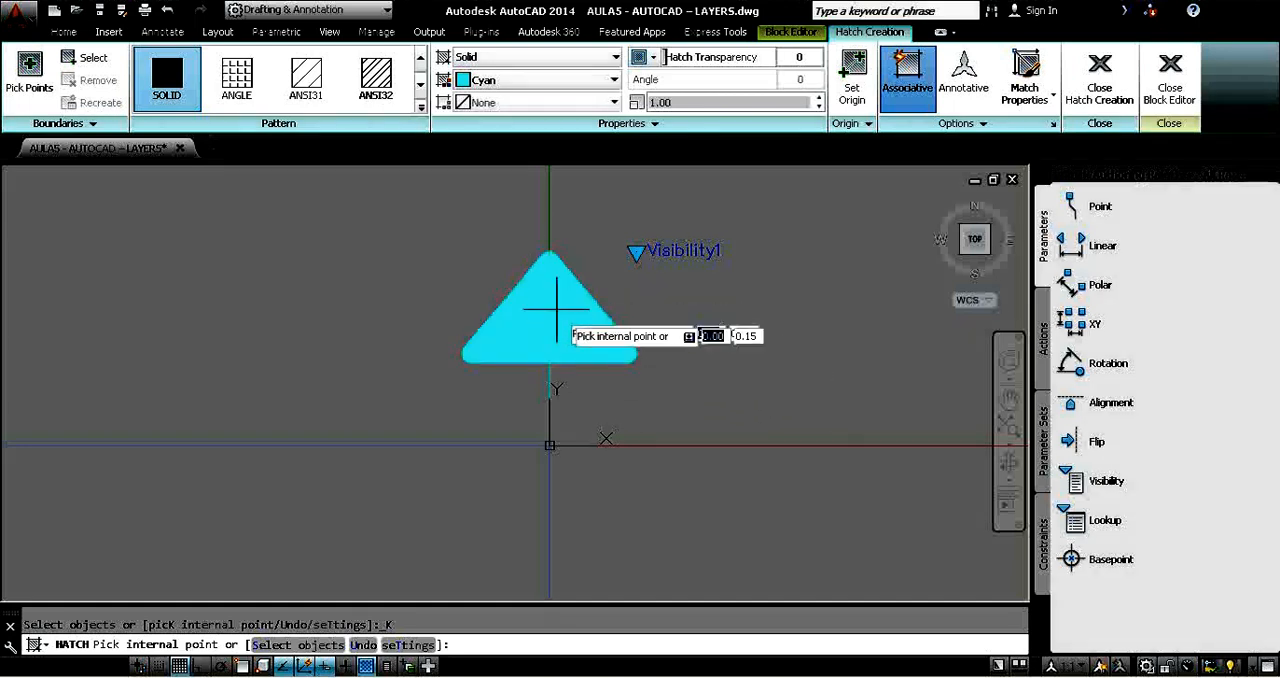
key(Escape)
Divide the triangle with a vertical line from its apex to its base and fill the right half with a solid cyan hatch.
click(22, 72)
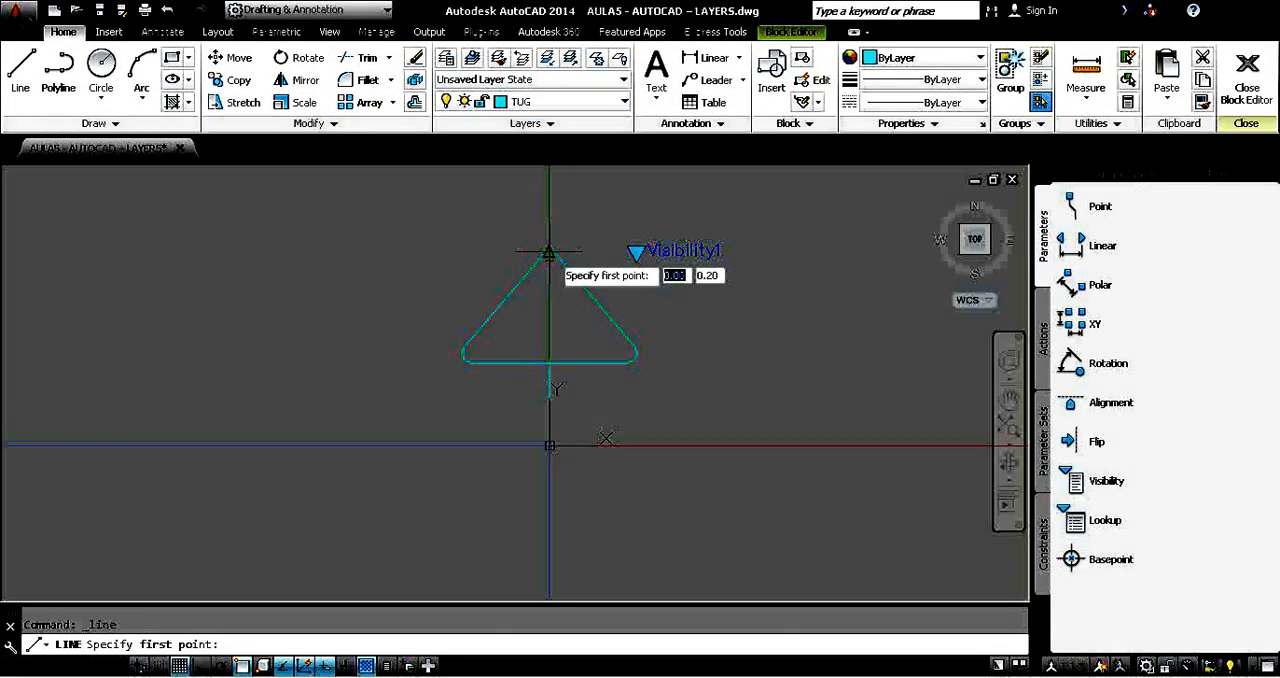
click(549, 250)
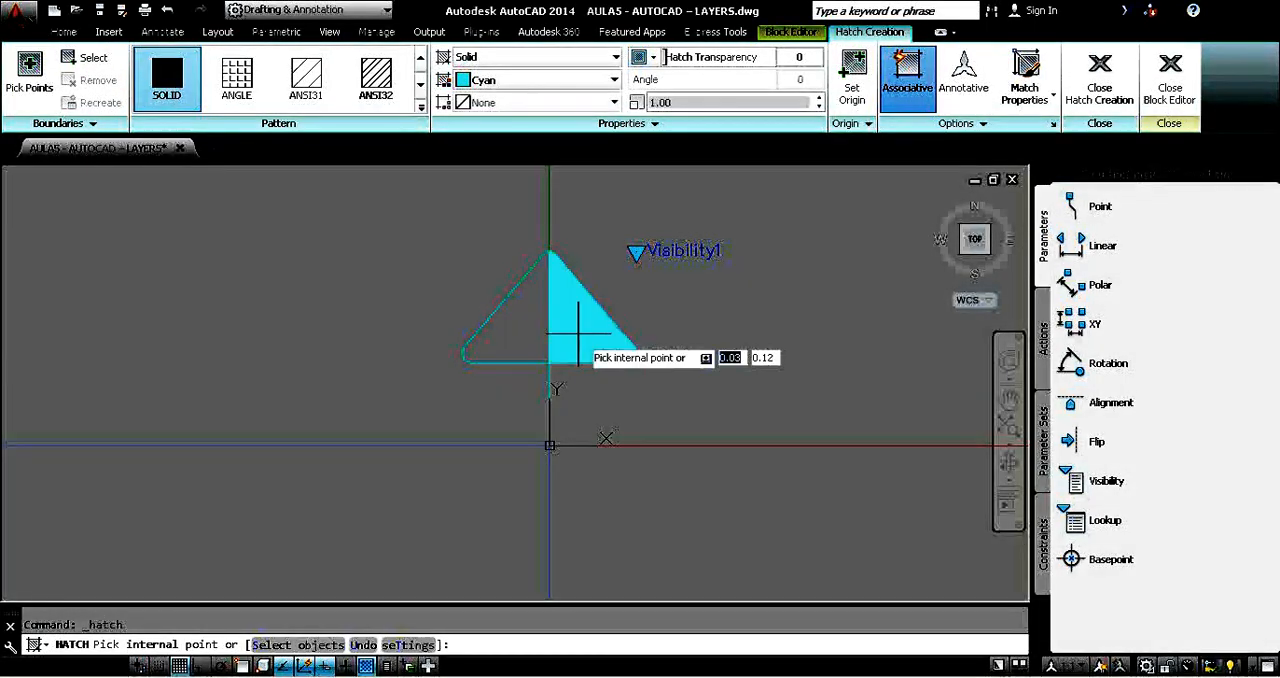
click(578, 331)
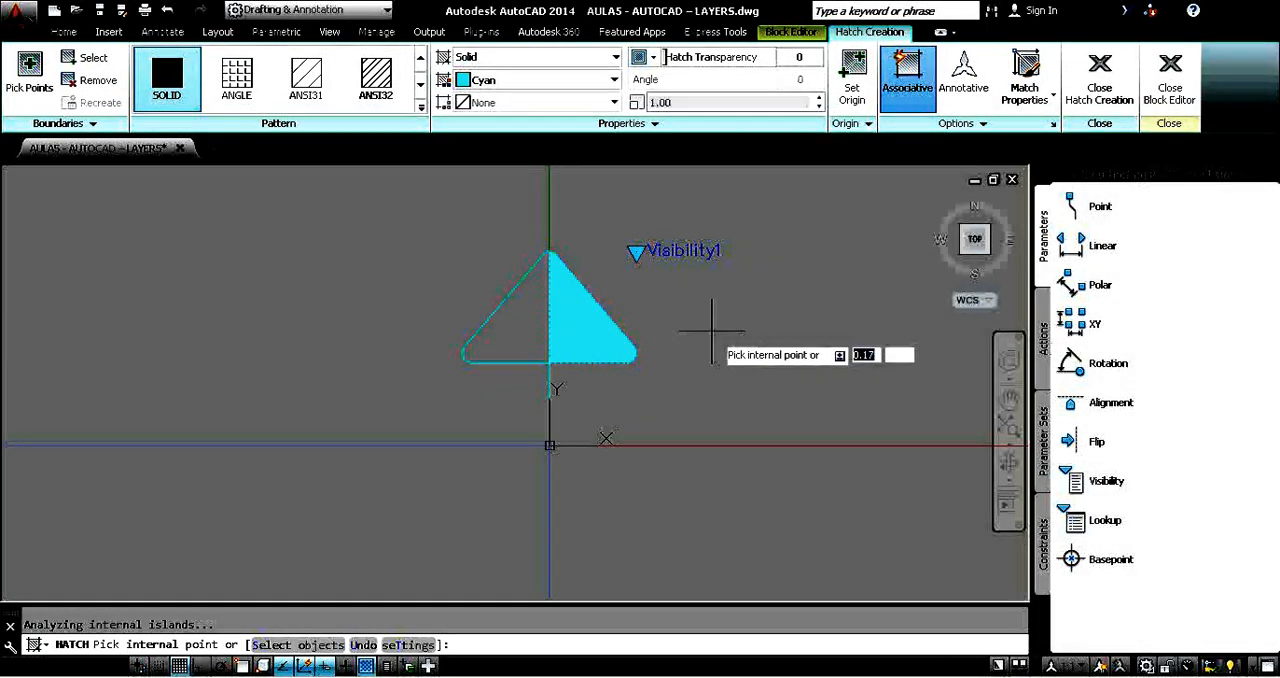
key(Return)
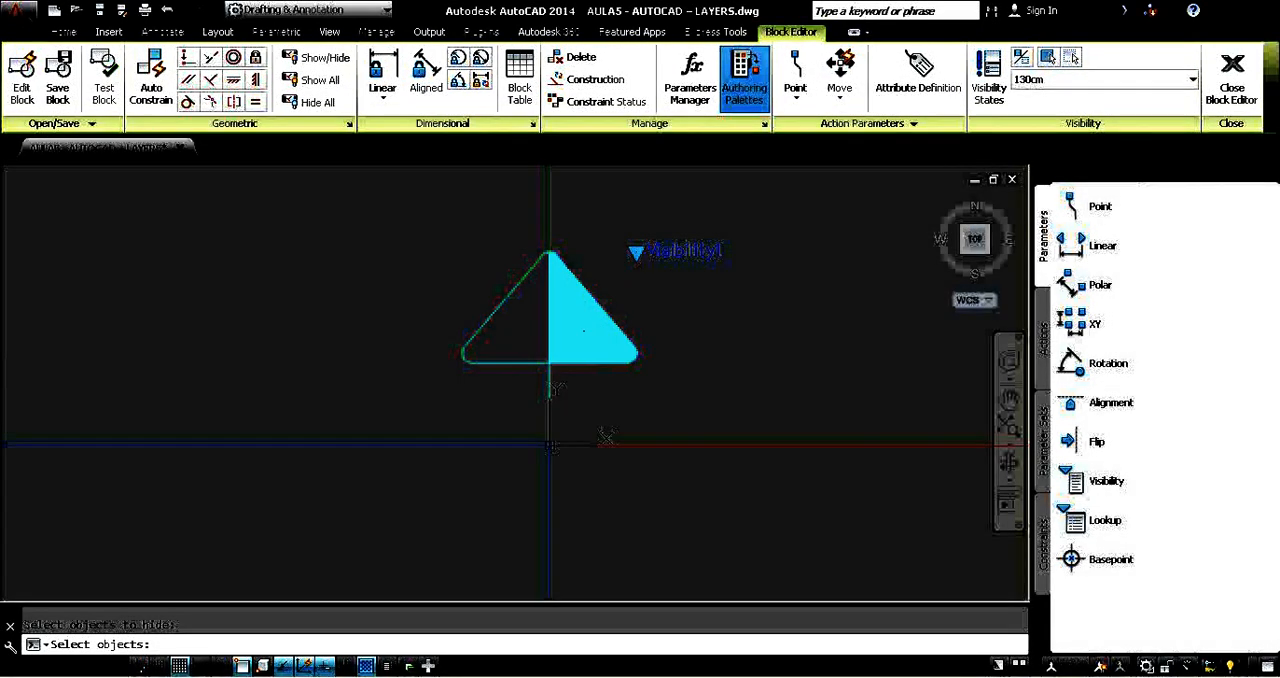
Hide the half-triangle fill and its dividing line, and make the whole symbol visible in the 130cm state.
click(568, 322)
click(586, 336)
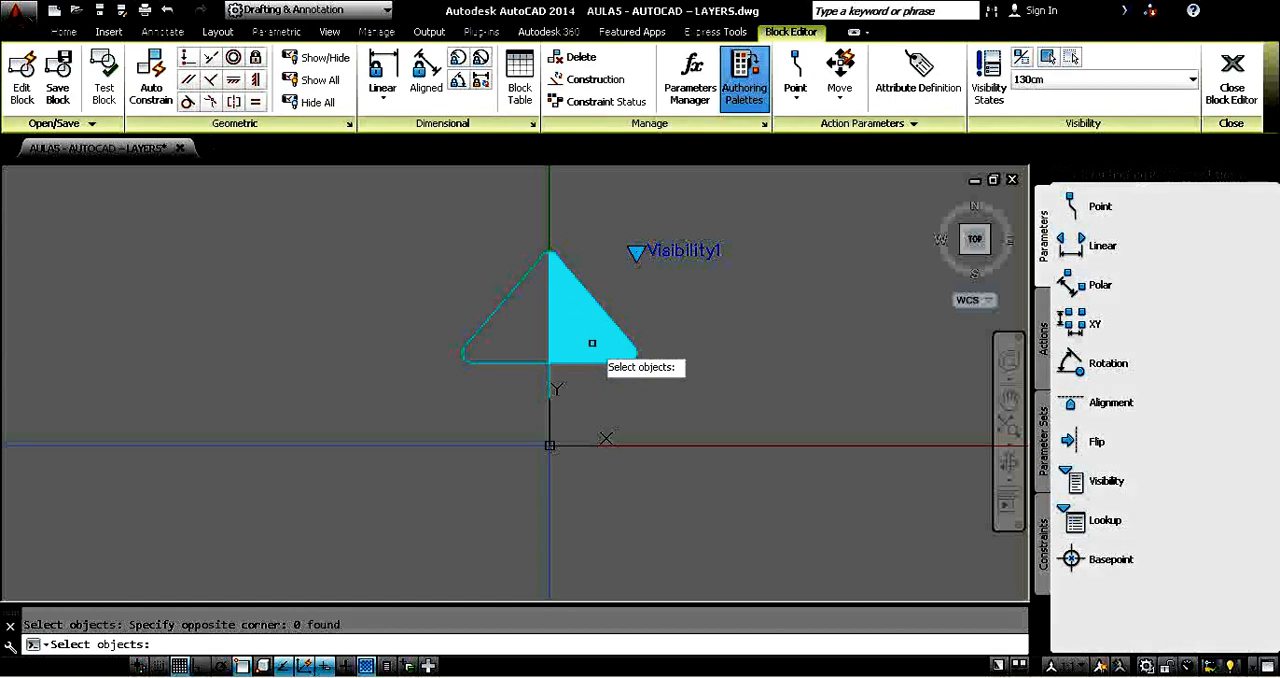
click(541, 241)
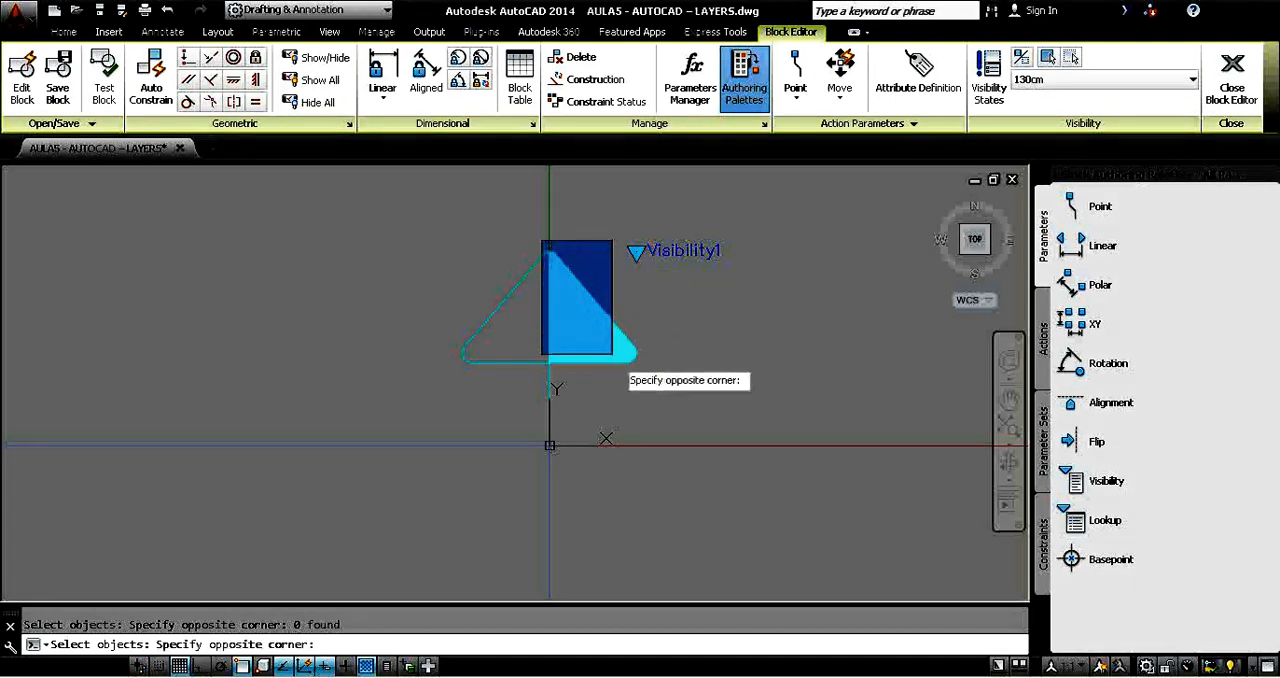
click(645, 368)
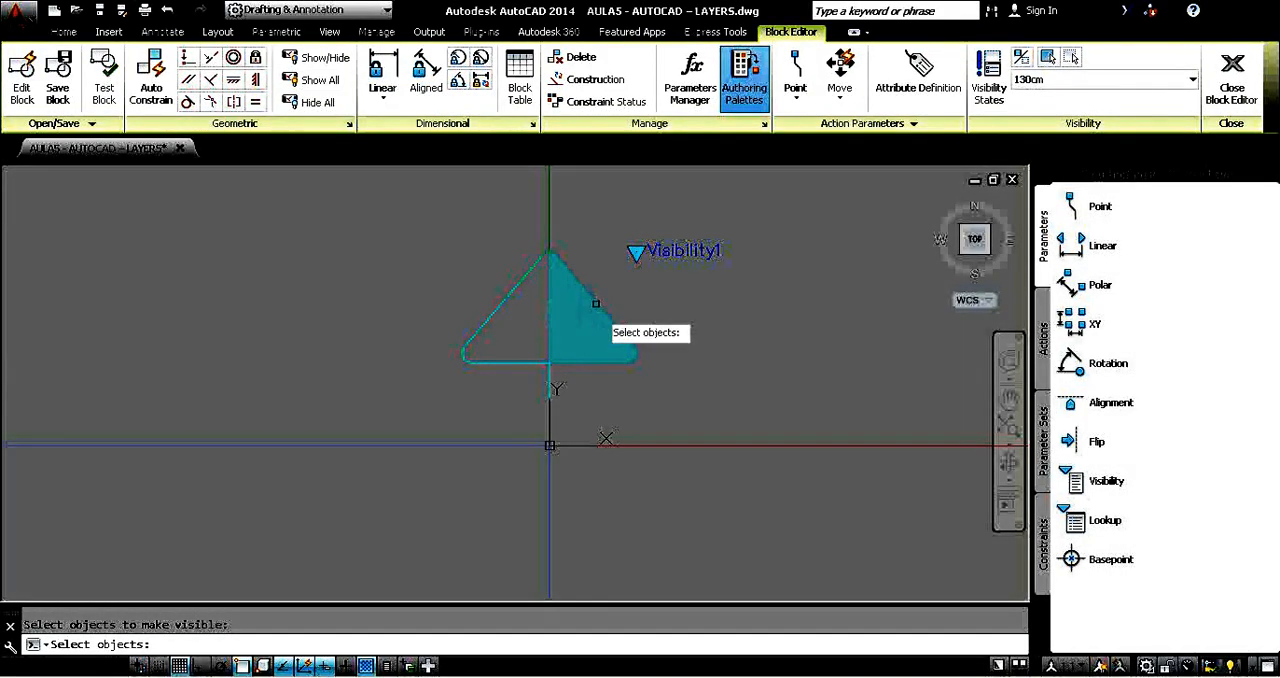
click(449, 220)
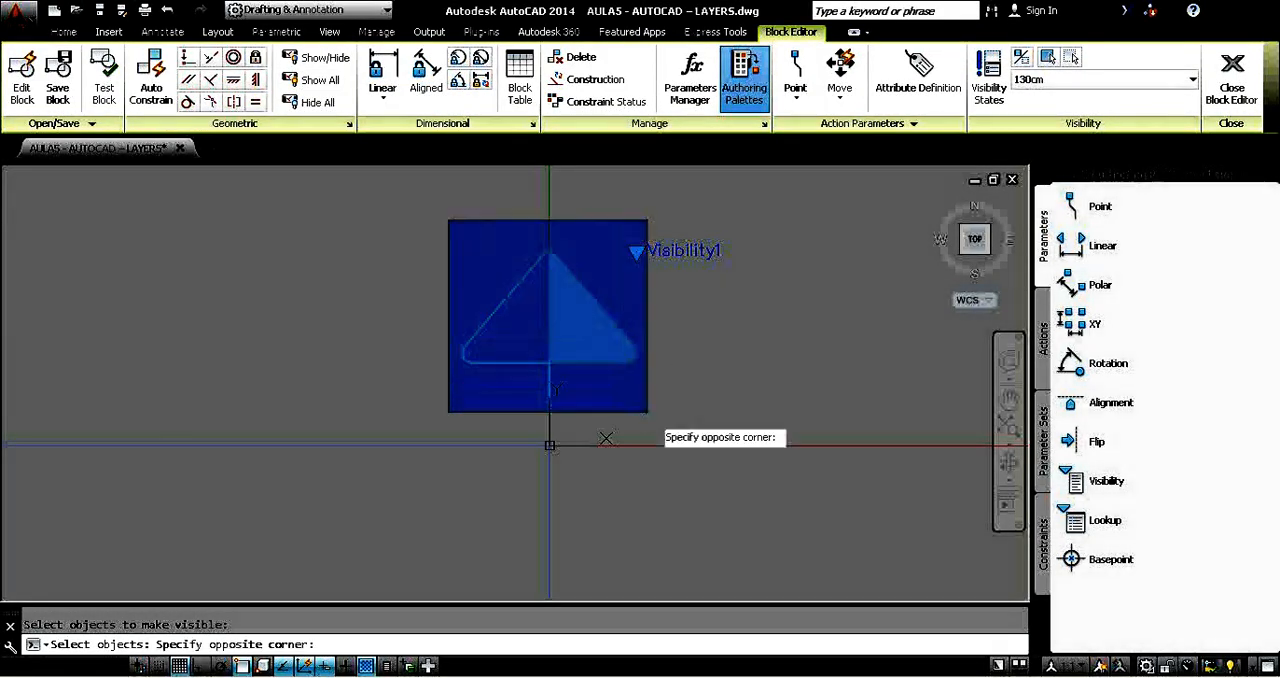
click(767, 478)
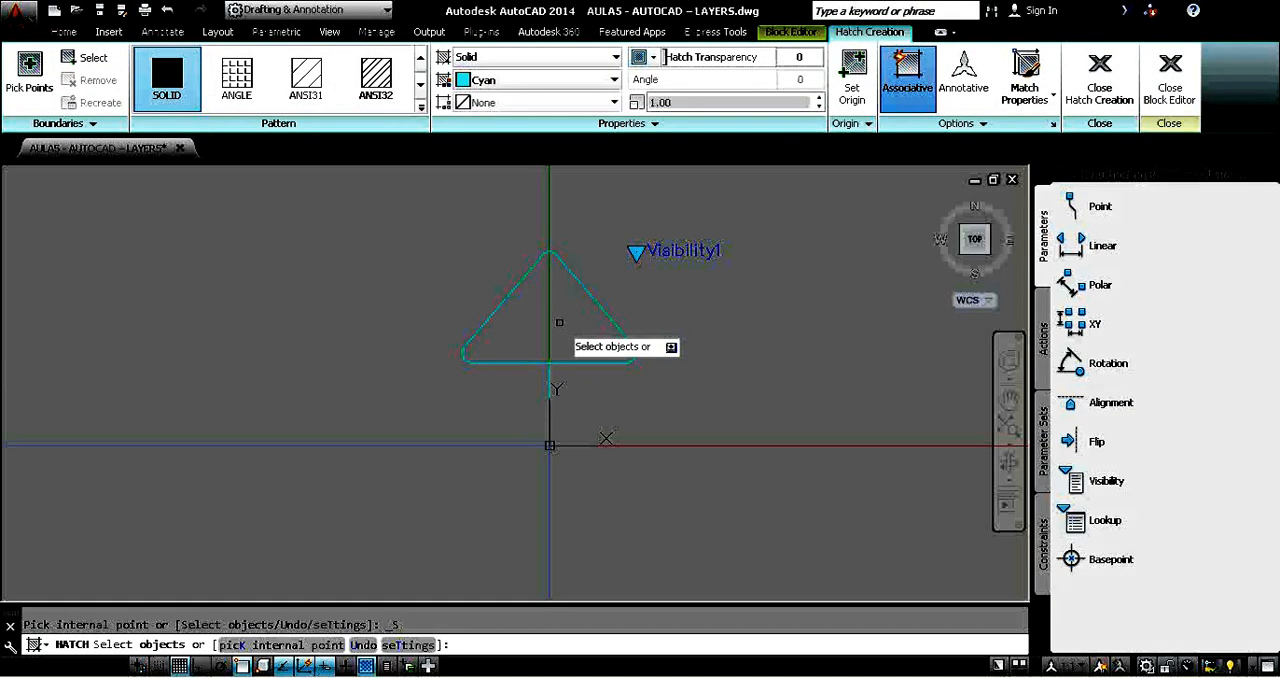
Fill the whole triangle with a solid cyan hatch from its outline objects for the 200cm state, and close the Block Editor, saving the changes.
click(596, 272)
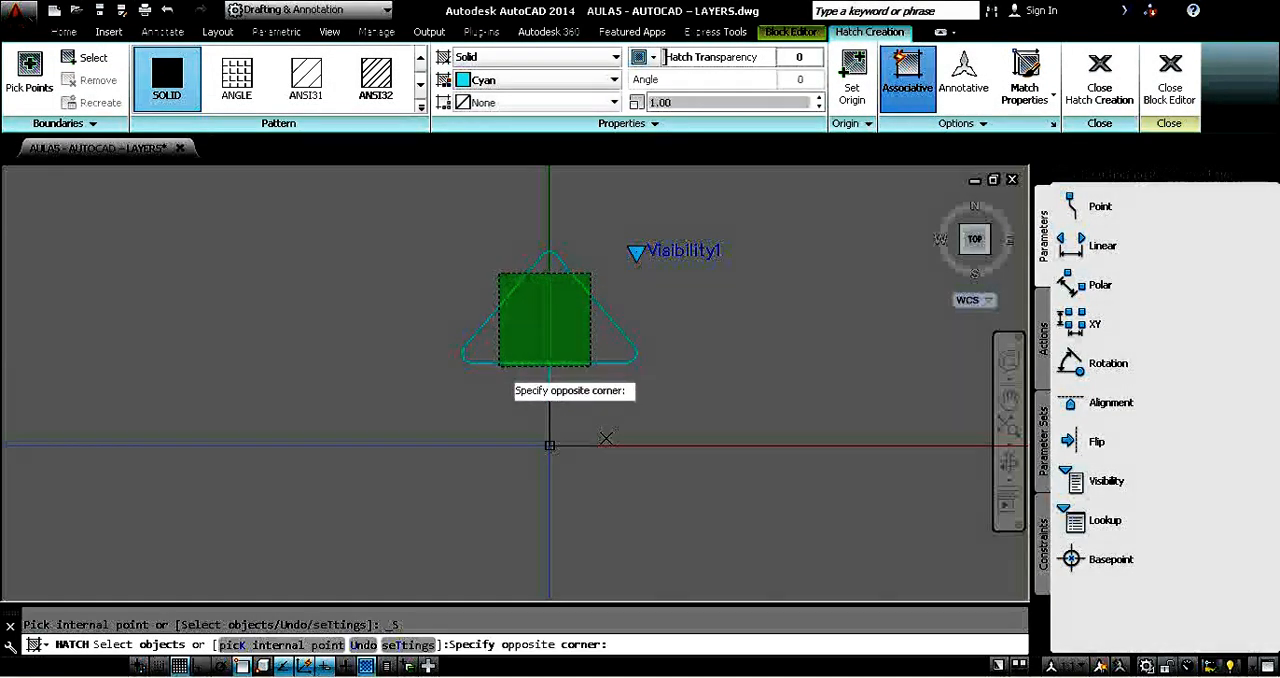
click(503, 353)
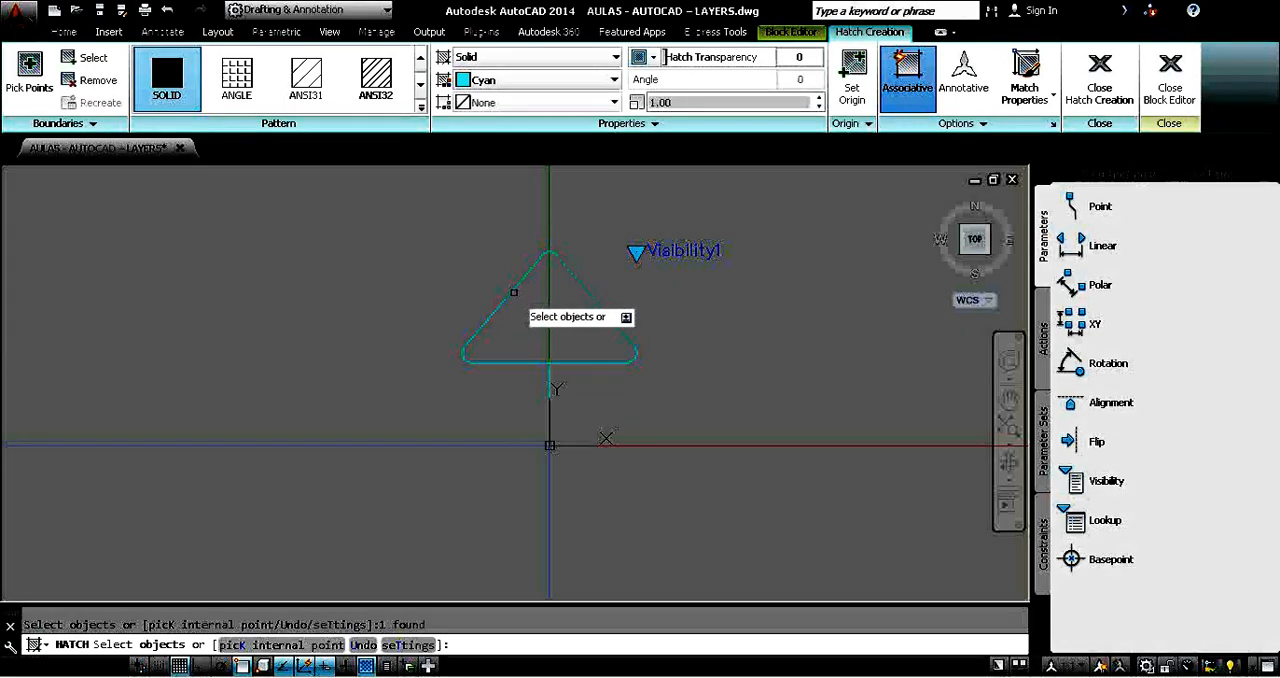
click(558, 251)
click(500, 345)
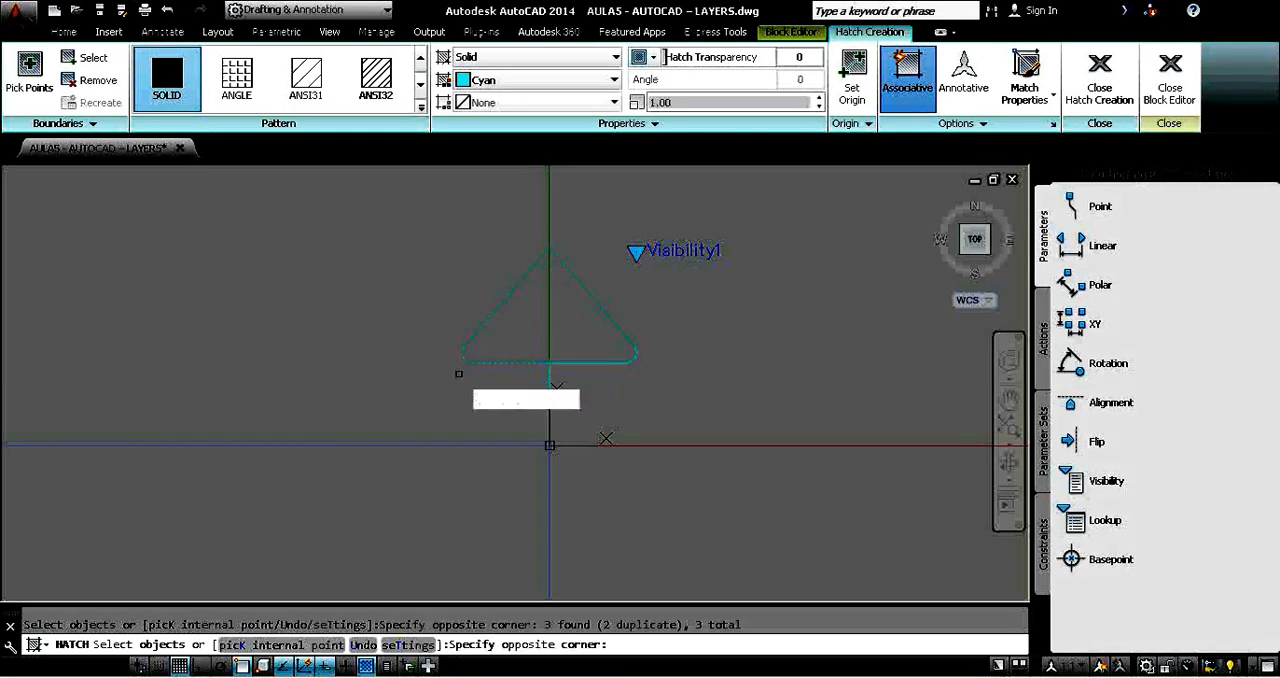
click(603, 367)
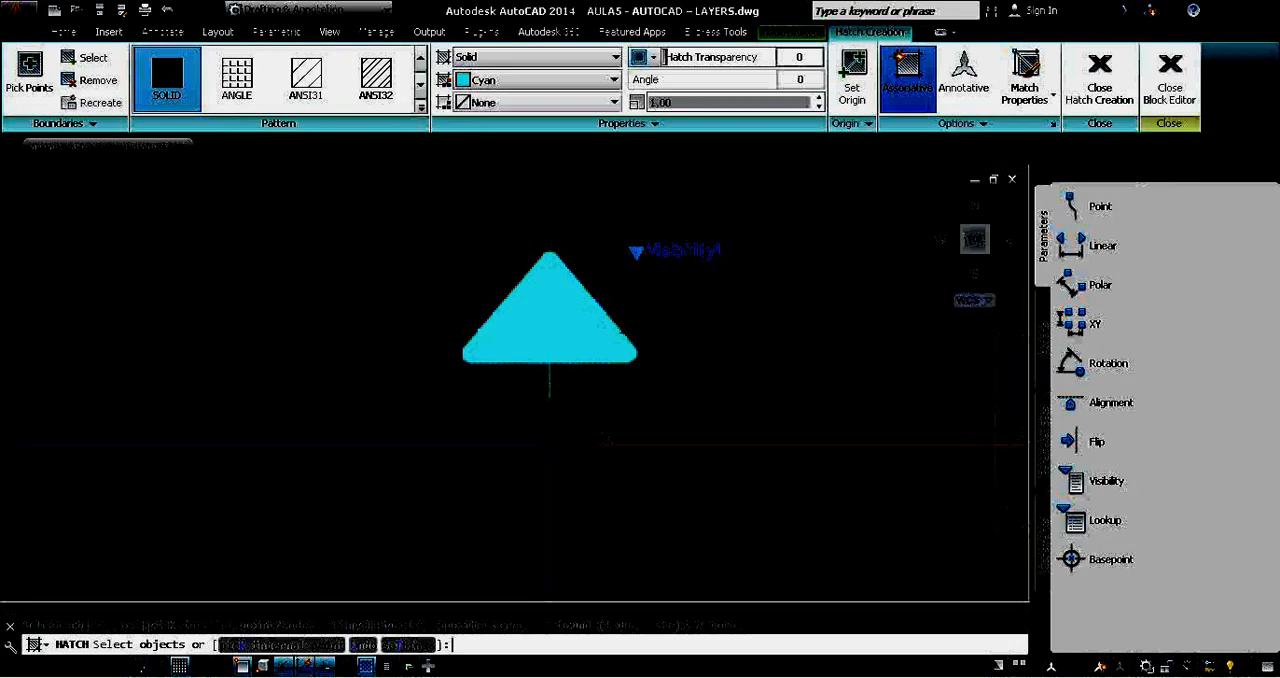
click(1099, 82)
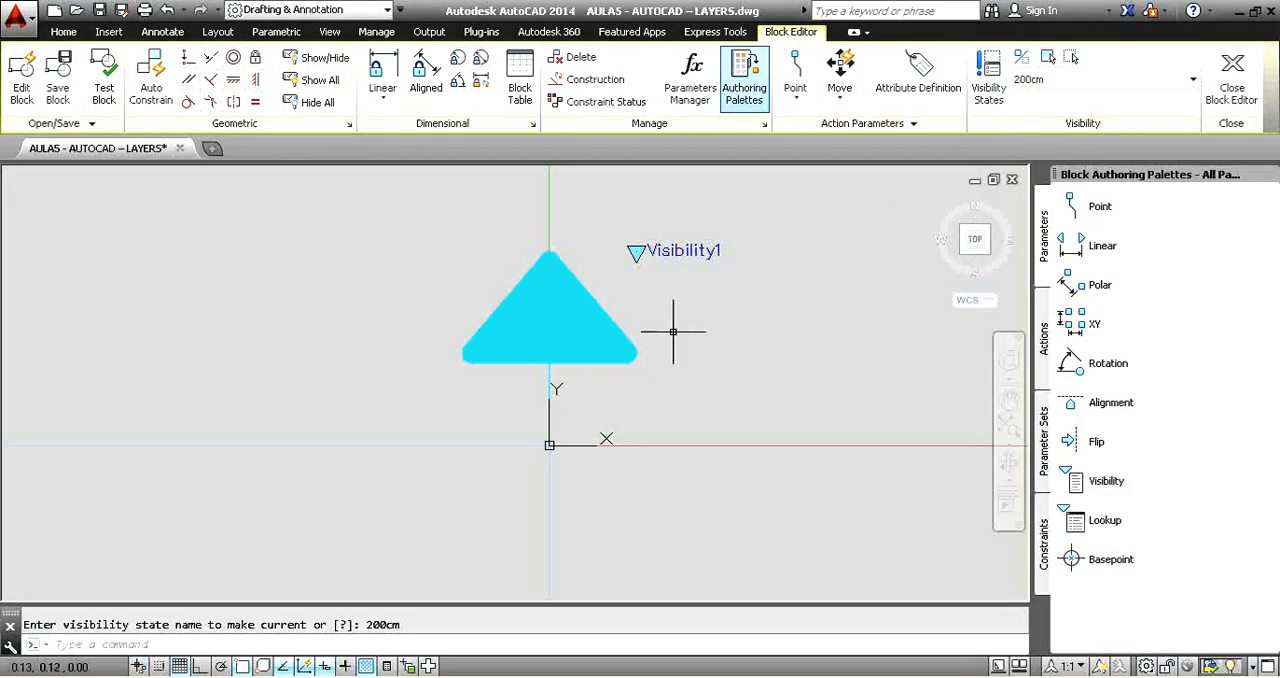
click(1232, 88)
click(677, 333)
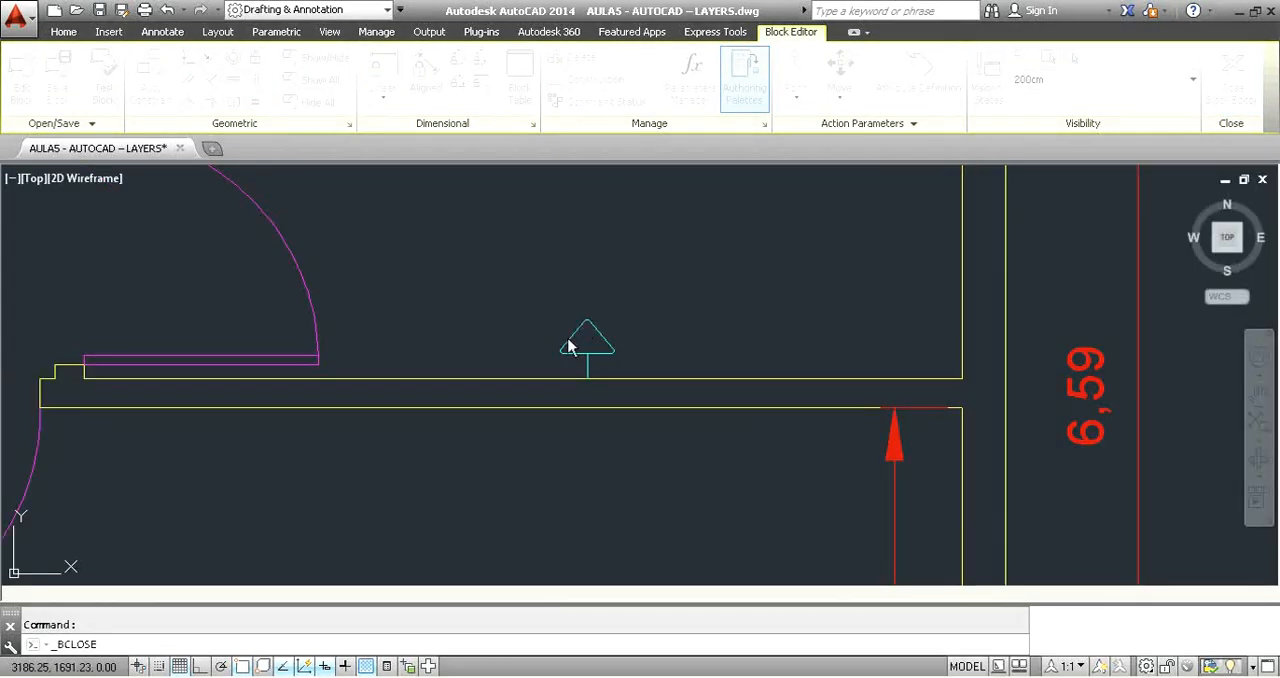
Test the outlet block on the wall by switching it through its 200cm, 130cm and 30cm visibility states.
click(594, 320)
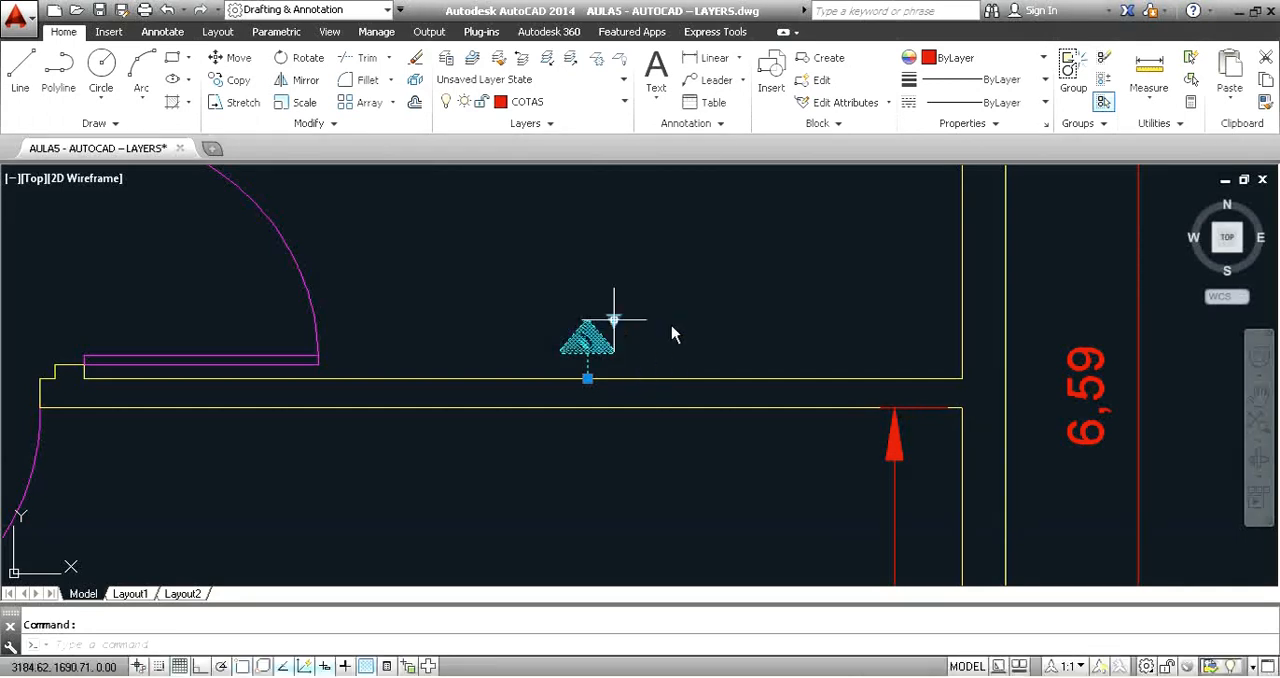
click(660, 298)
key(Escape)
click(617, 342)
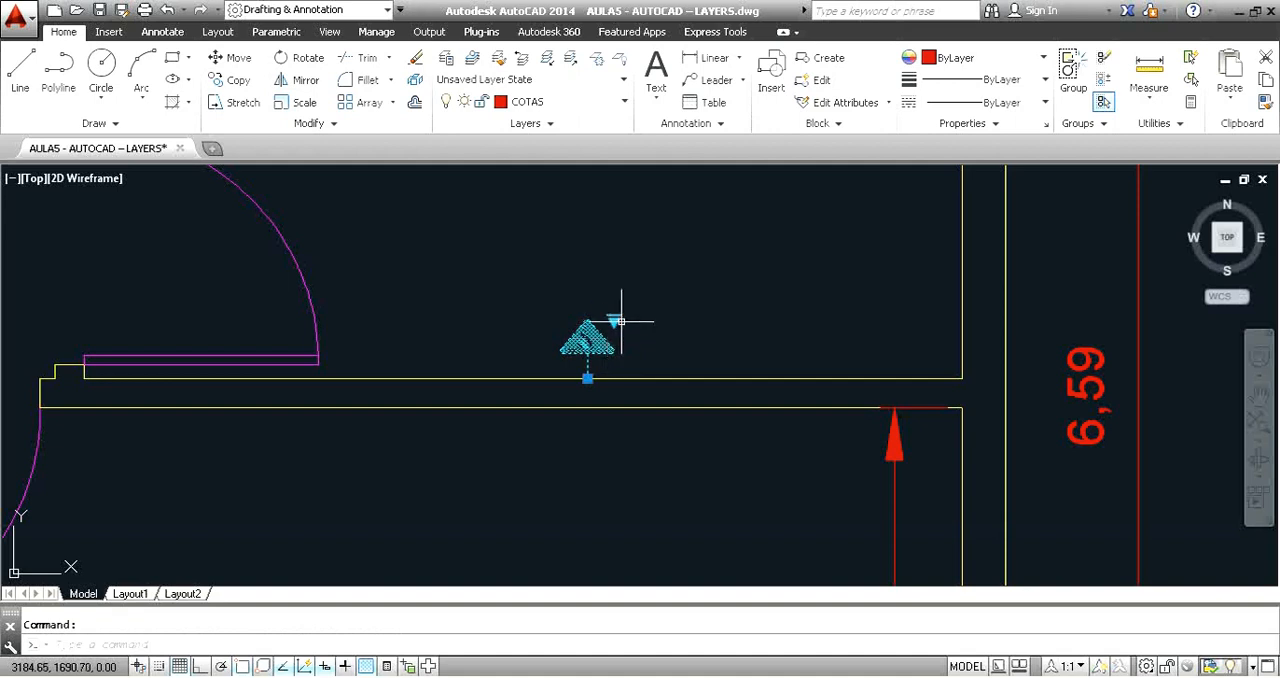
click(736, 296)
key(Escape)
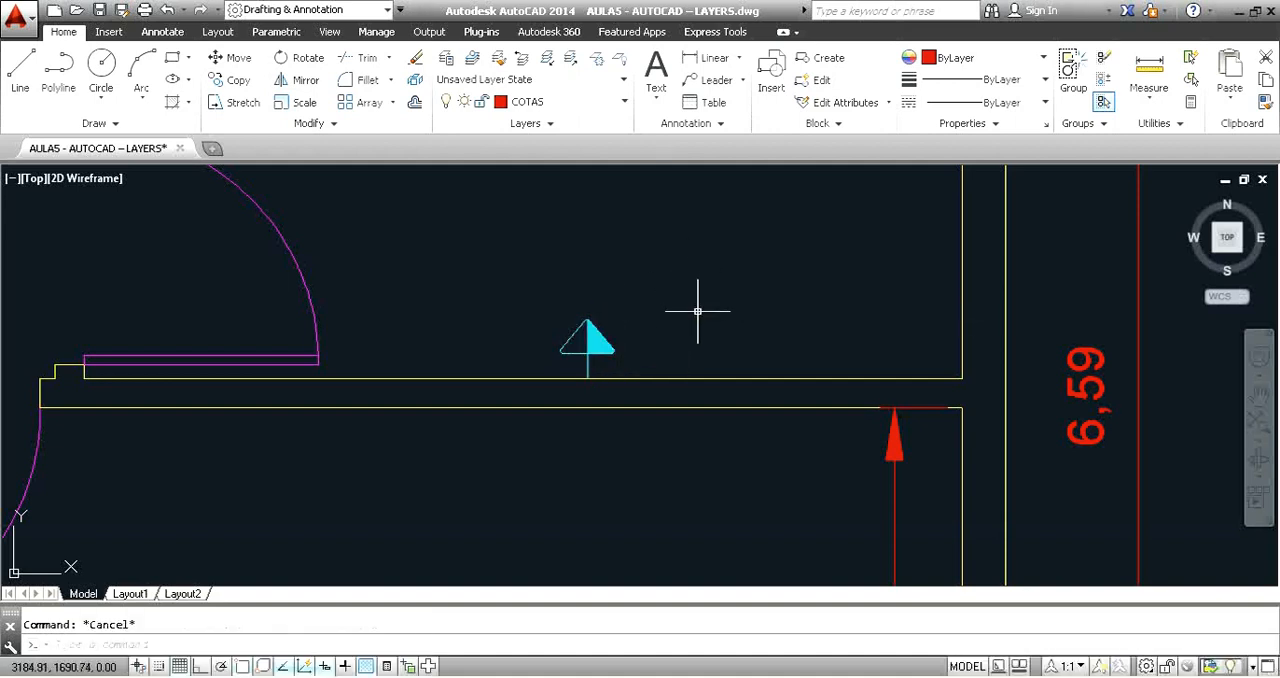
click(598, 363)
click(577, 333)
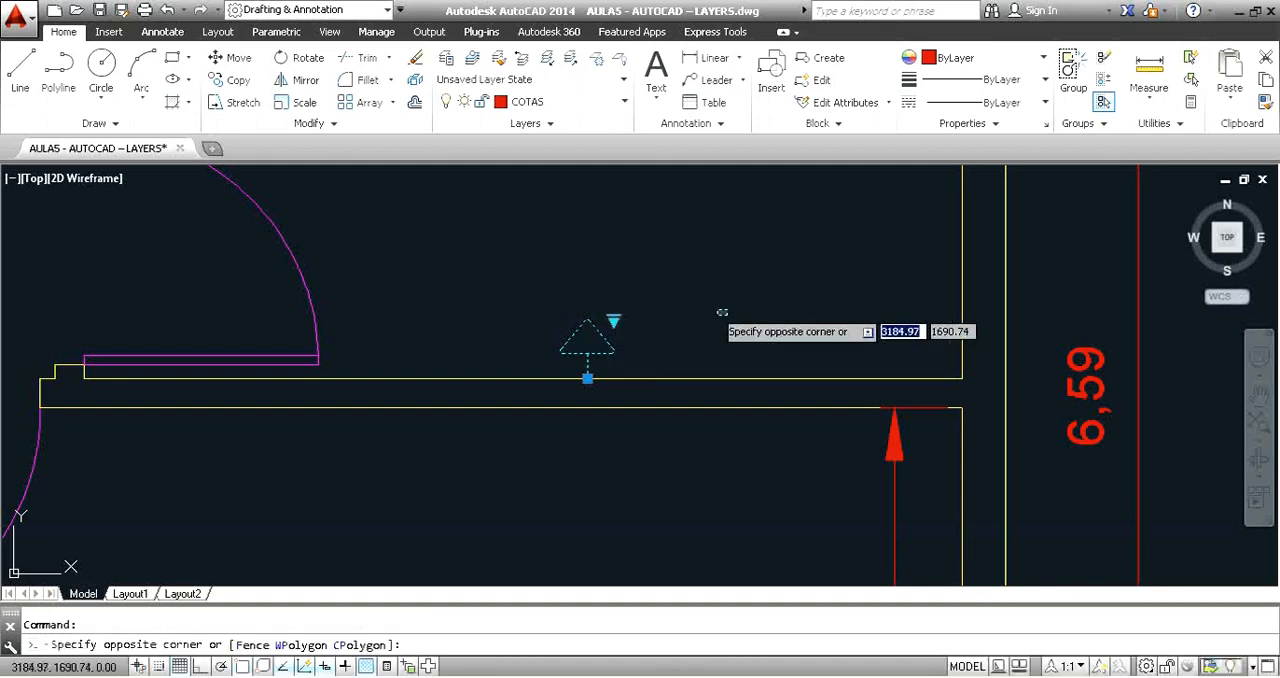
Inspect the outlet block's list of visibility states on the suite's lower wall, keeping the 30cm state.
key(Escape)
scroll(554, 350, down, 2)
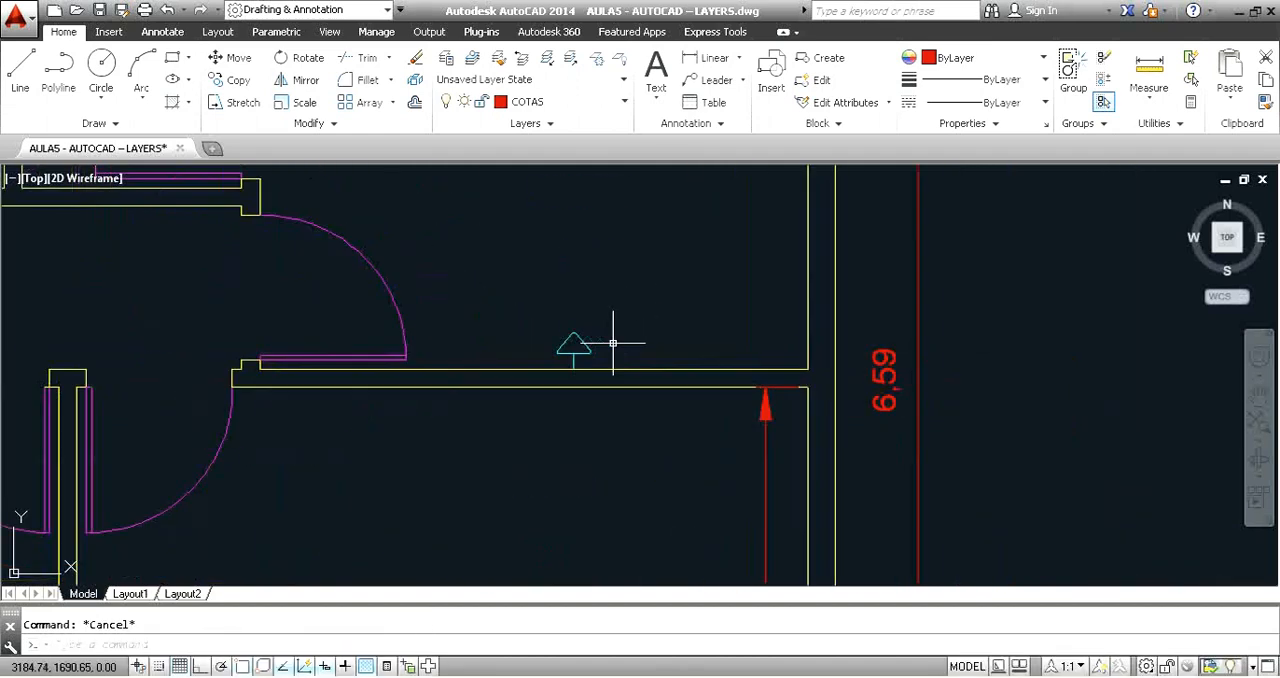
scroll(567, 349, up, 2)
click(612, 346)
click(583, 329)
click(603, 320)
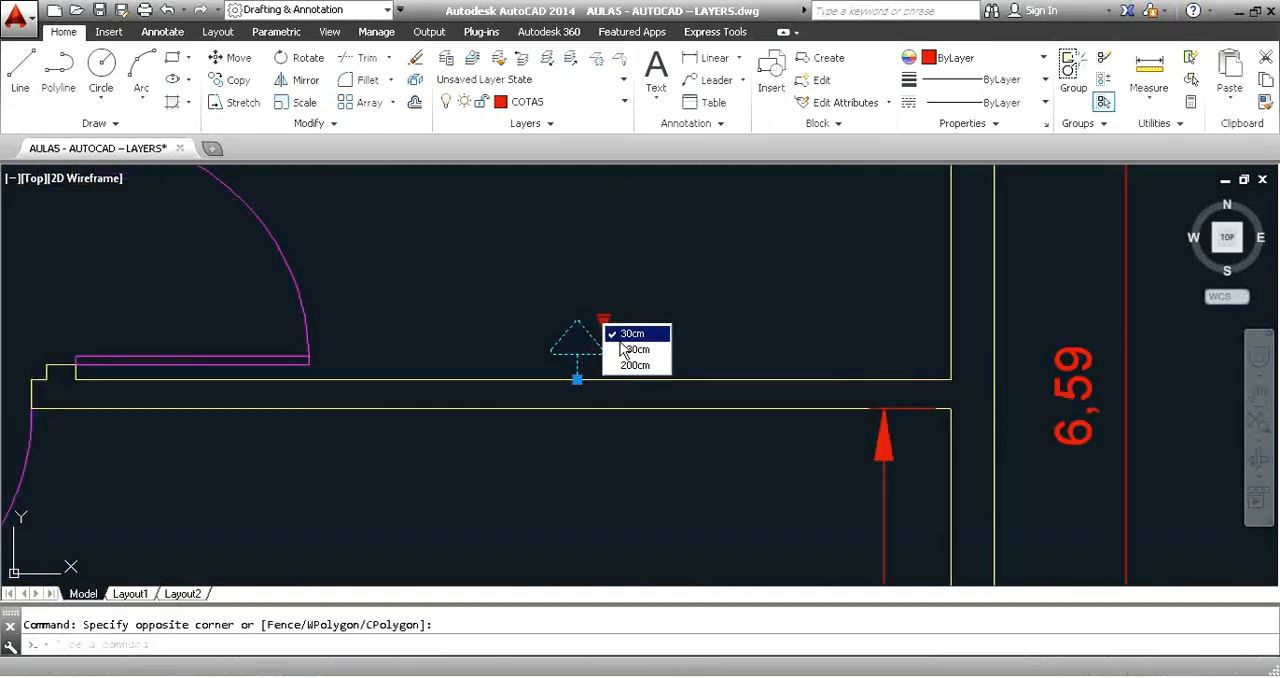
click(715, 289)
click(662, 274)
scroll(668, 271, down, 4)
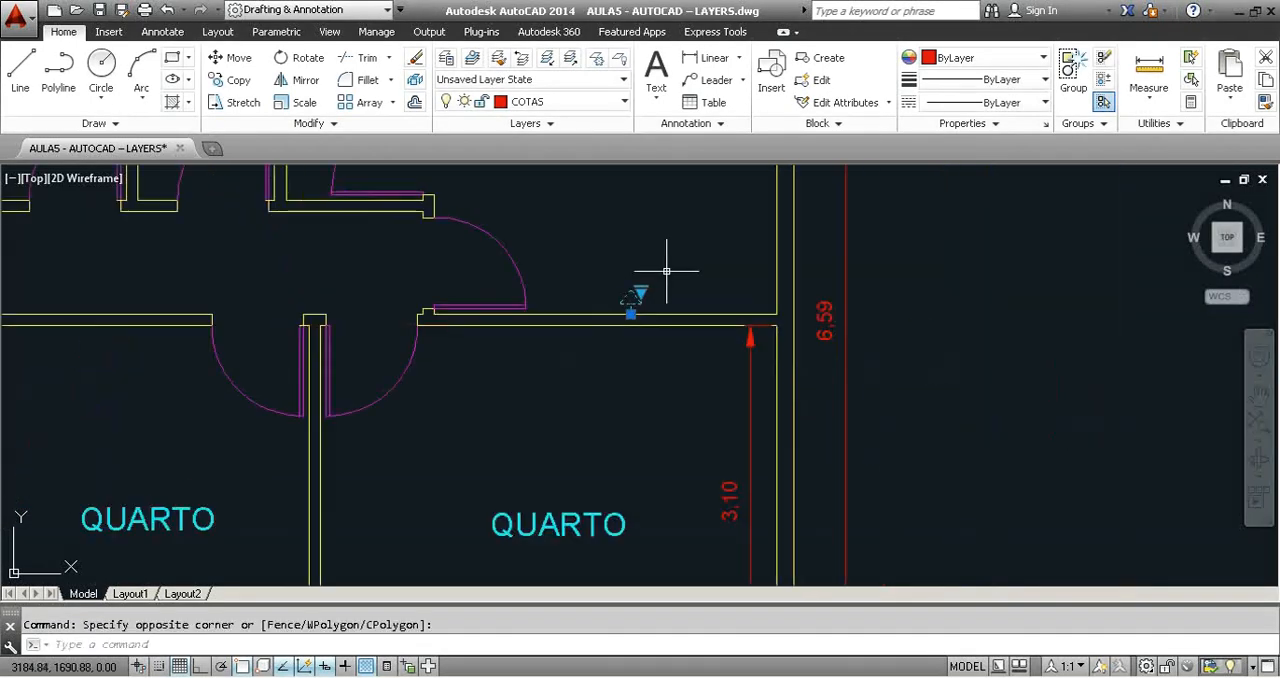
middle_drag(668, 271, 847, 605)
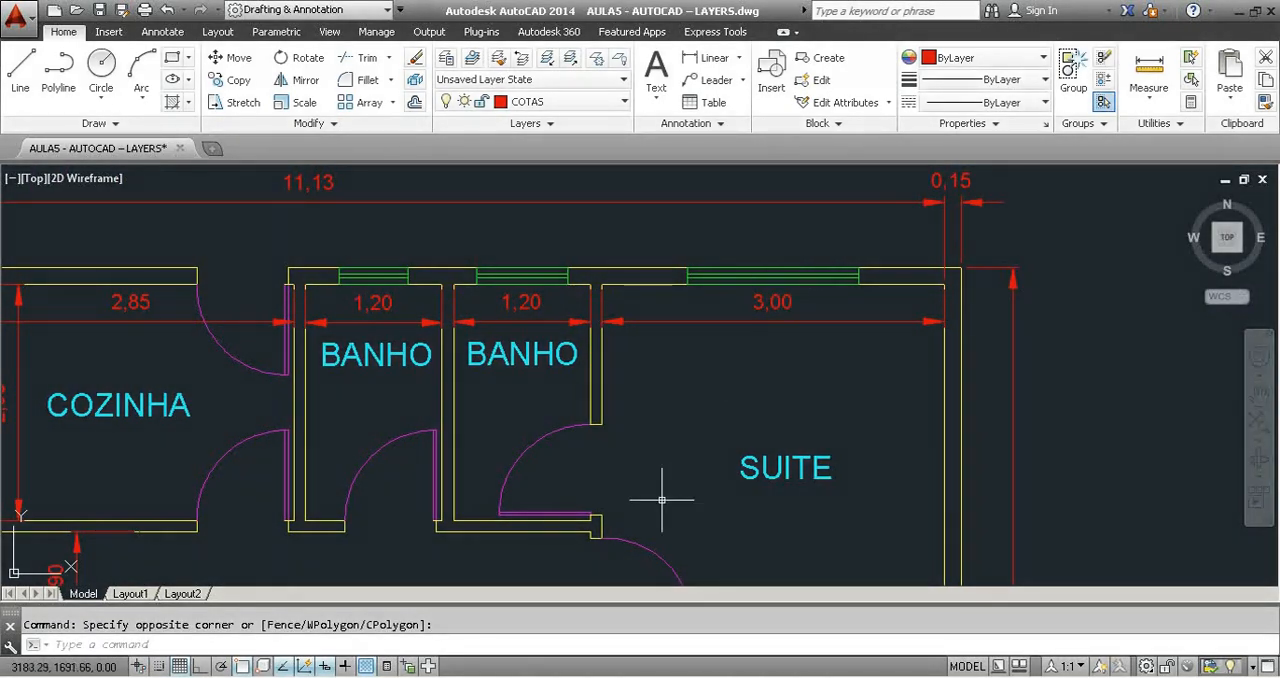
Switch to the NBR 5444 PDF in Adobe Reader and review its symbol tables from Table 6 back to Table 2.
key(alt+Tab)
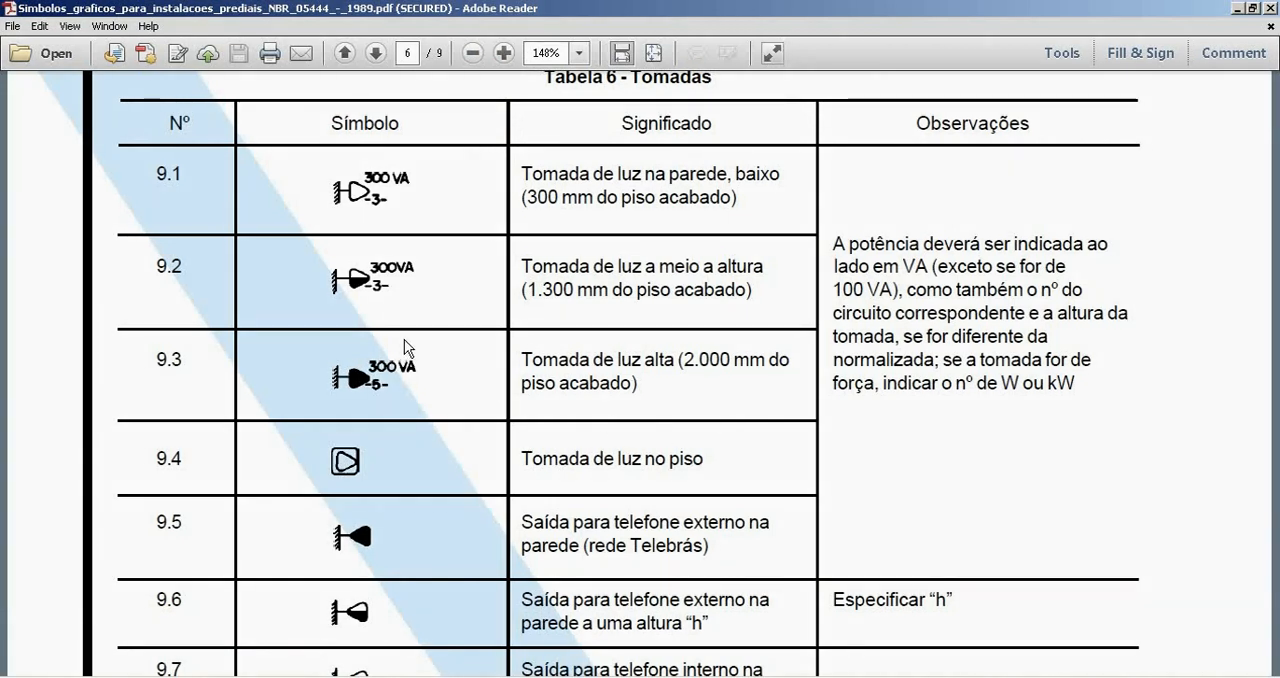
scroll(404, 339, up, 15)
scroll(398, 355, up, 10)
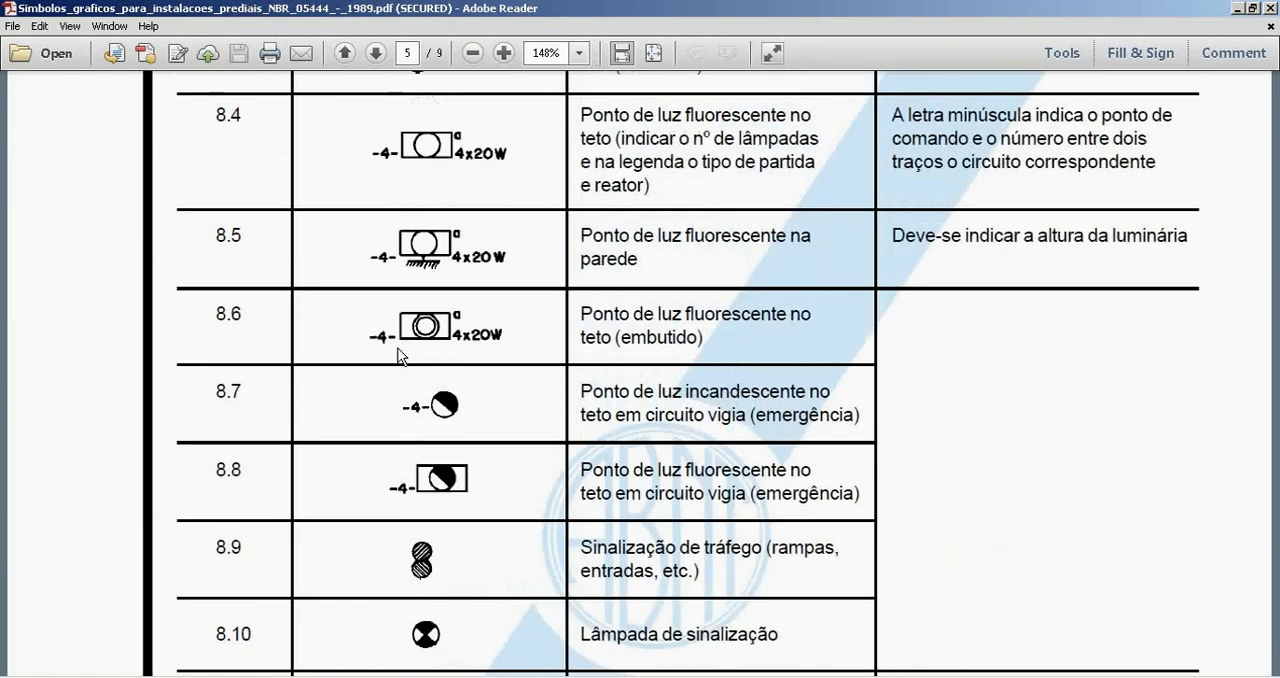
scroll(415, 371, up, 15)
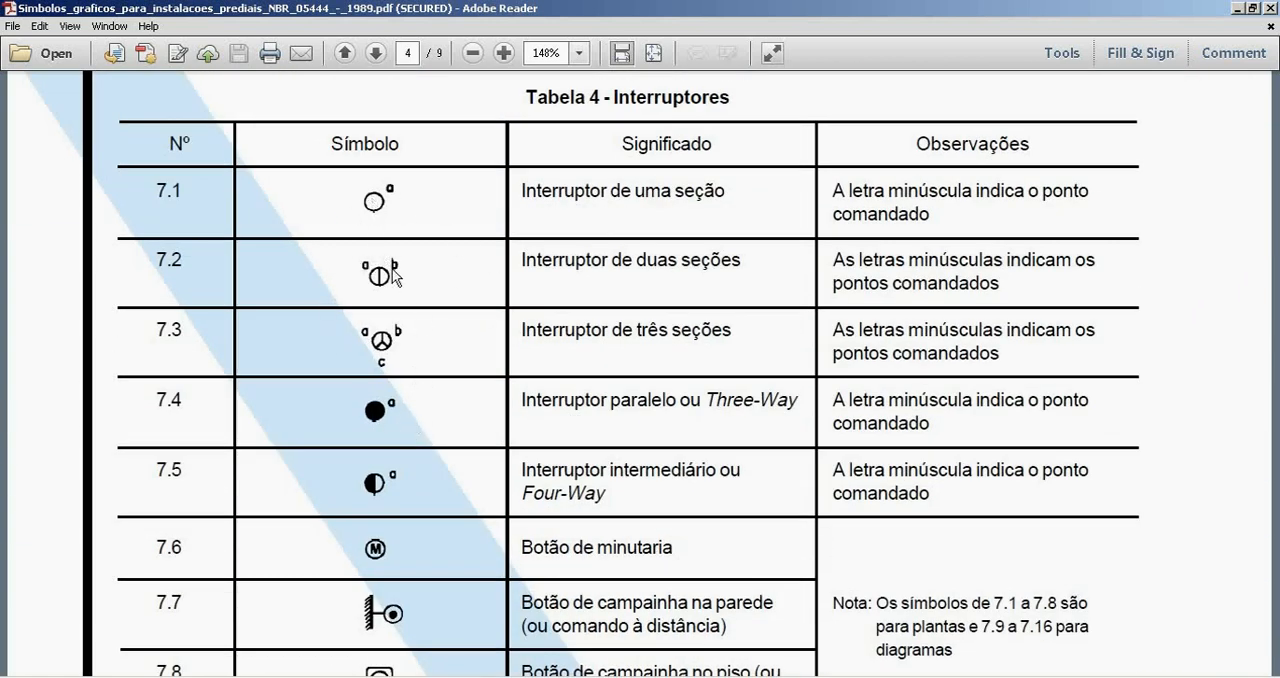
scroll(514, 329, up, 15)
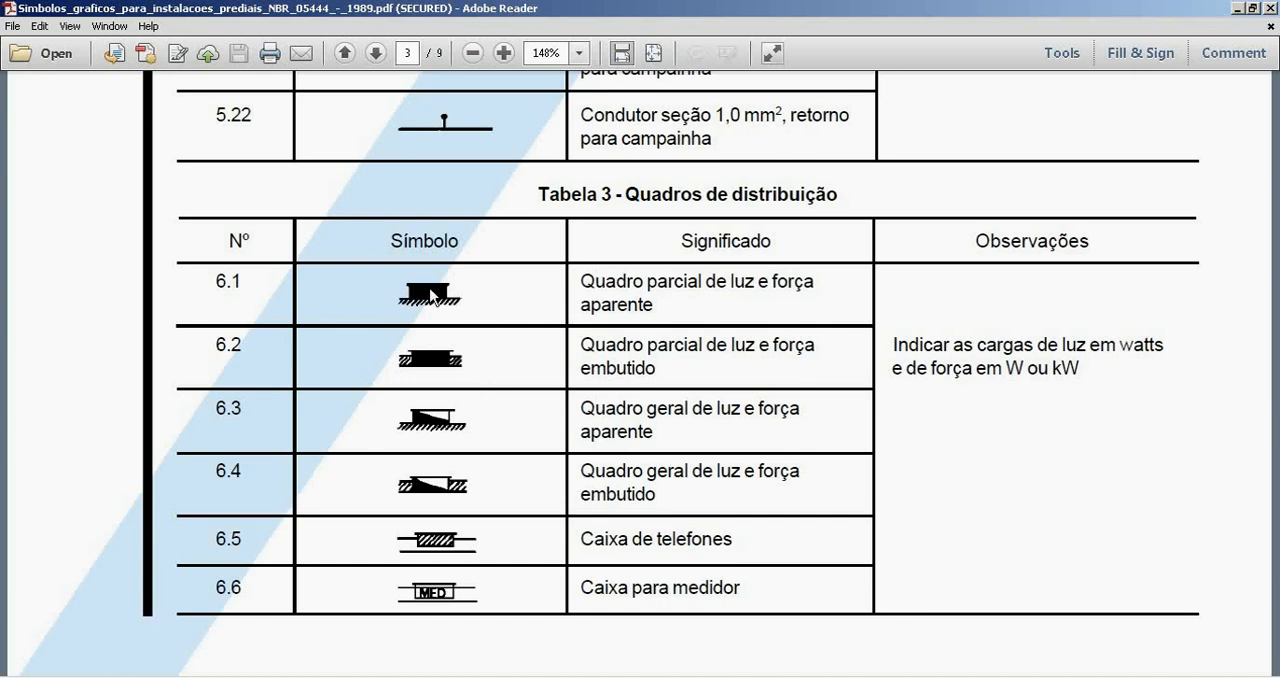
scroll(527, 343, up, 15)
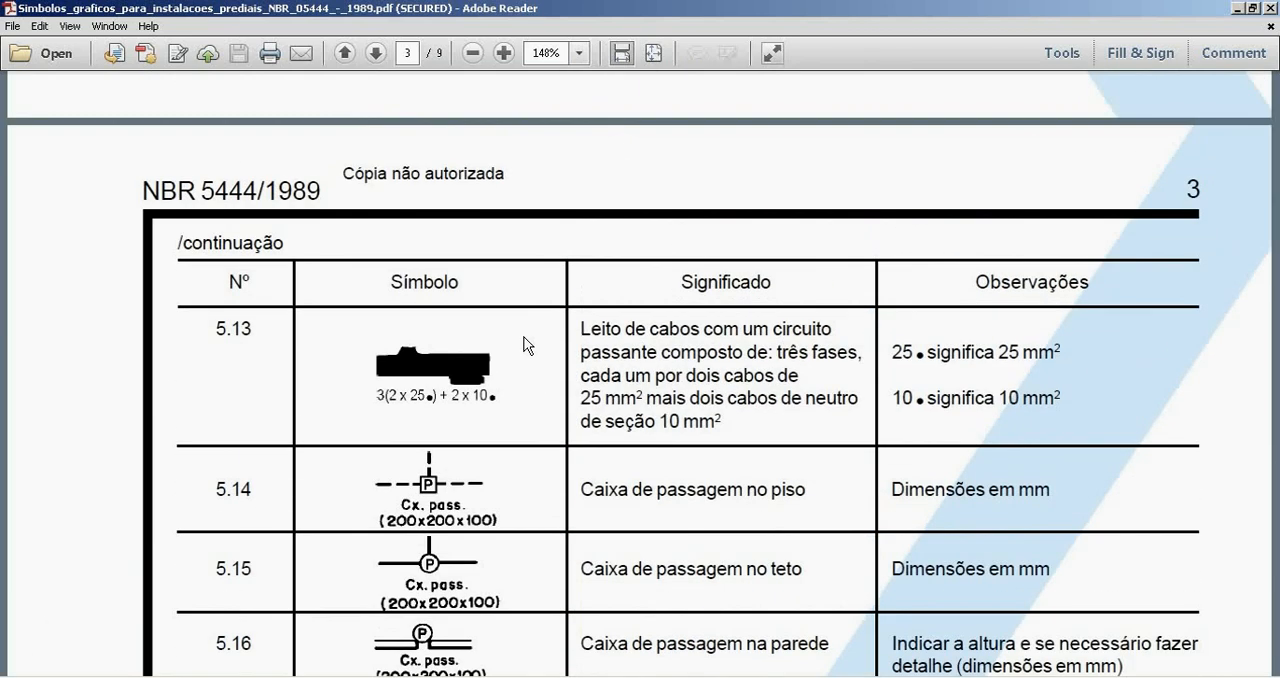
scroll(525, 345, up, 10)
scroll(470, 373, down, 4)
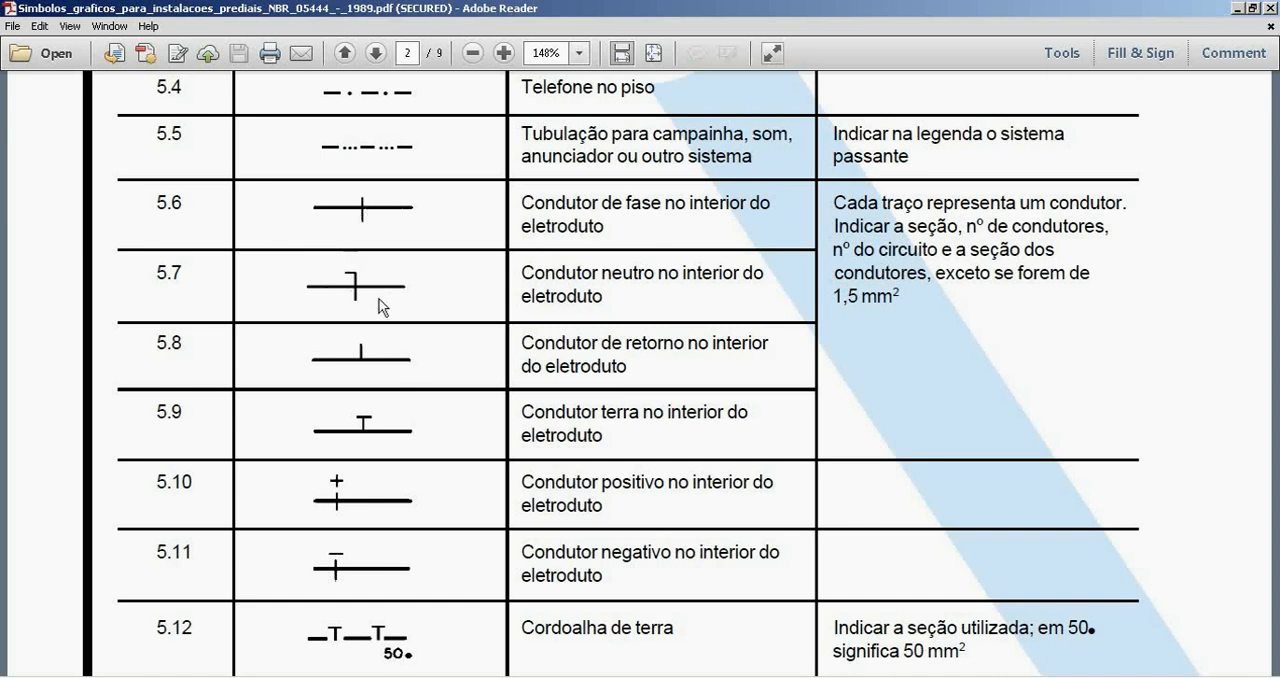
scroll(490, 276, up, 4)
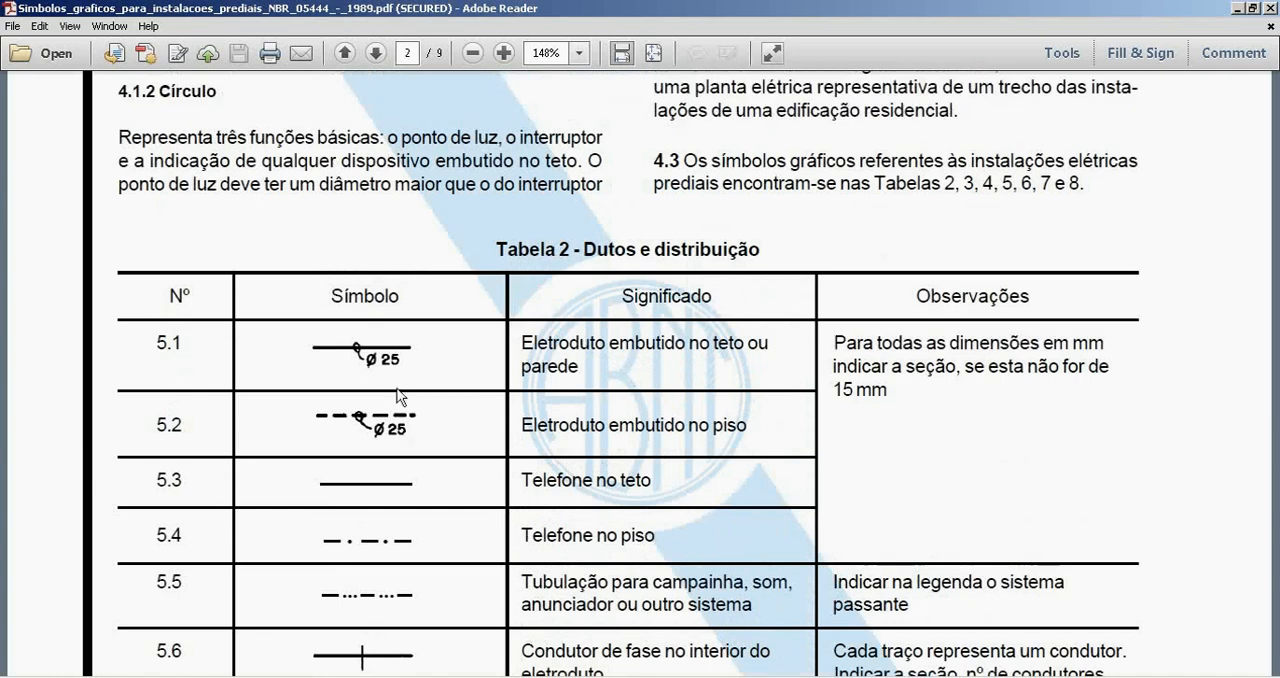
Review the NBR 5444 symbol tables forward from the conduits in Table 2 to the battery symbols on page 7.
scroll(463, 381, down, 2)
scroll(436, 320, down, 15)
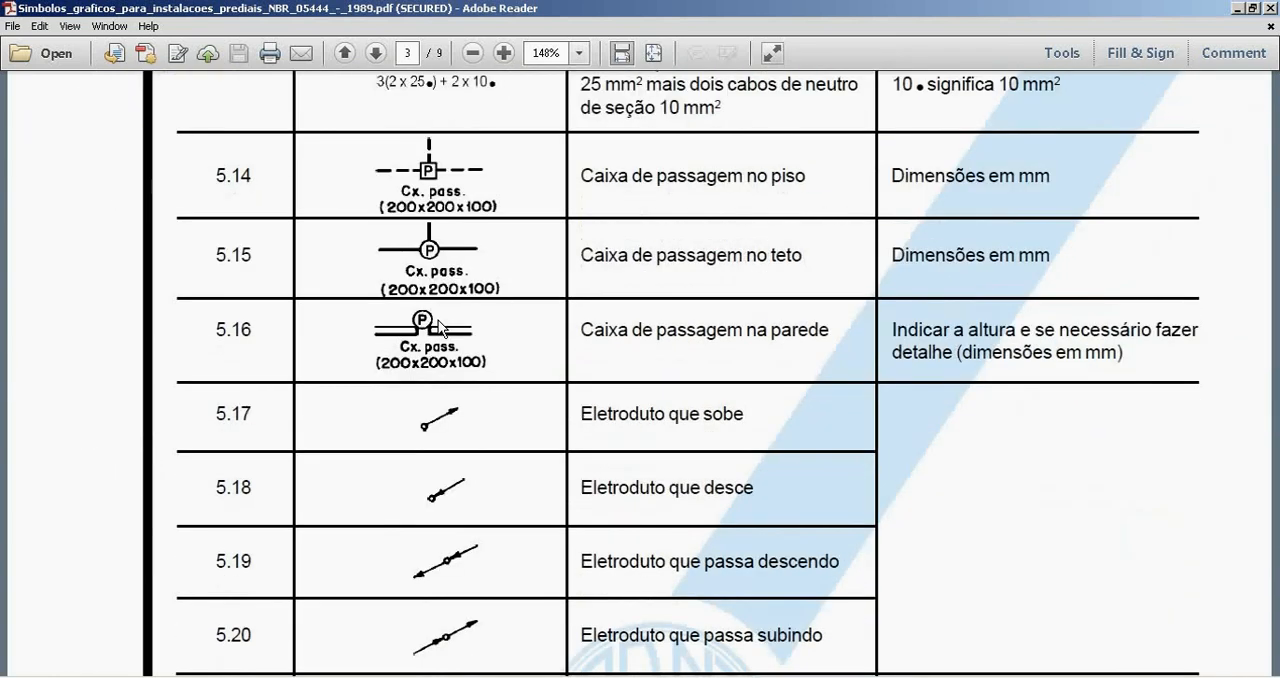
scroll(443, 327, down, 15)
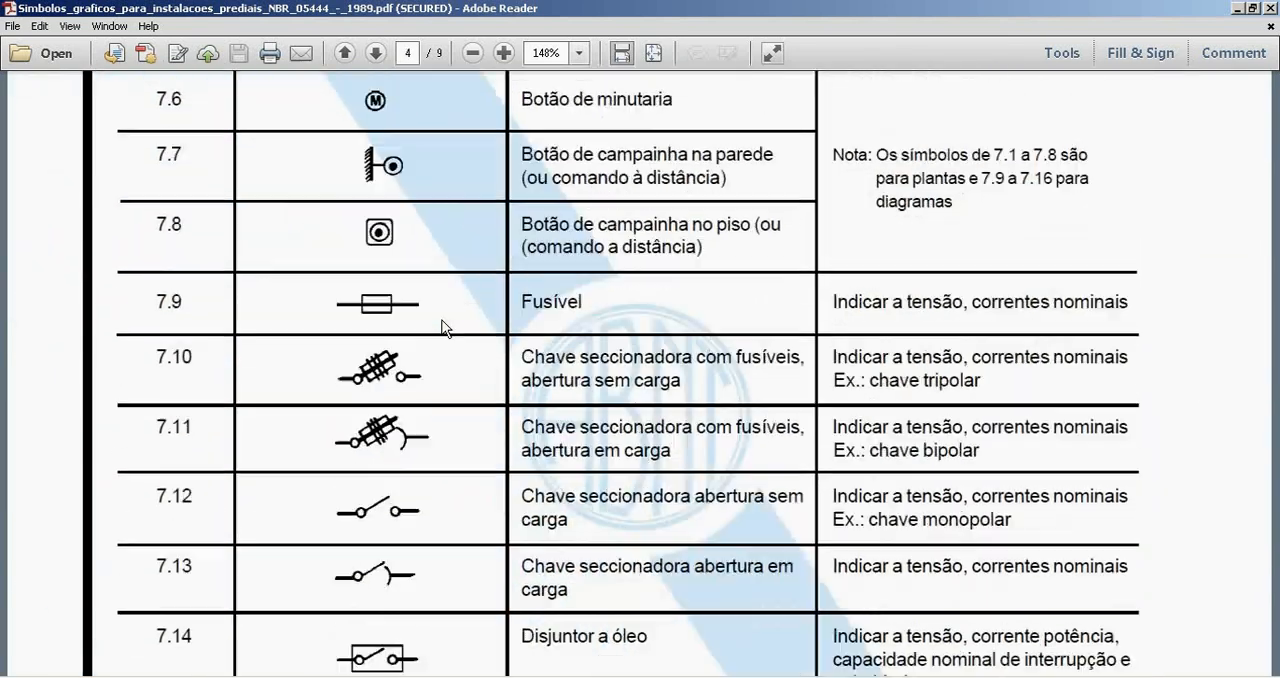
scroll(446, 328, down, 15)
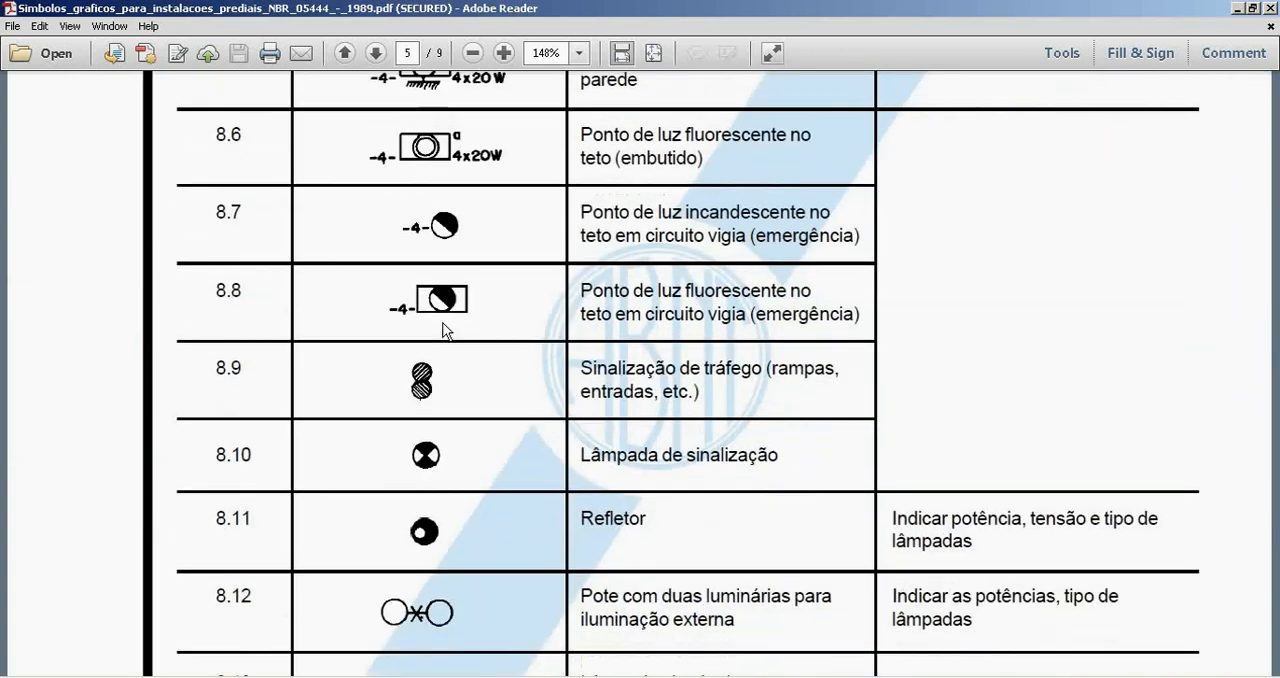
scroll(446, 329, down, 15)
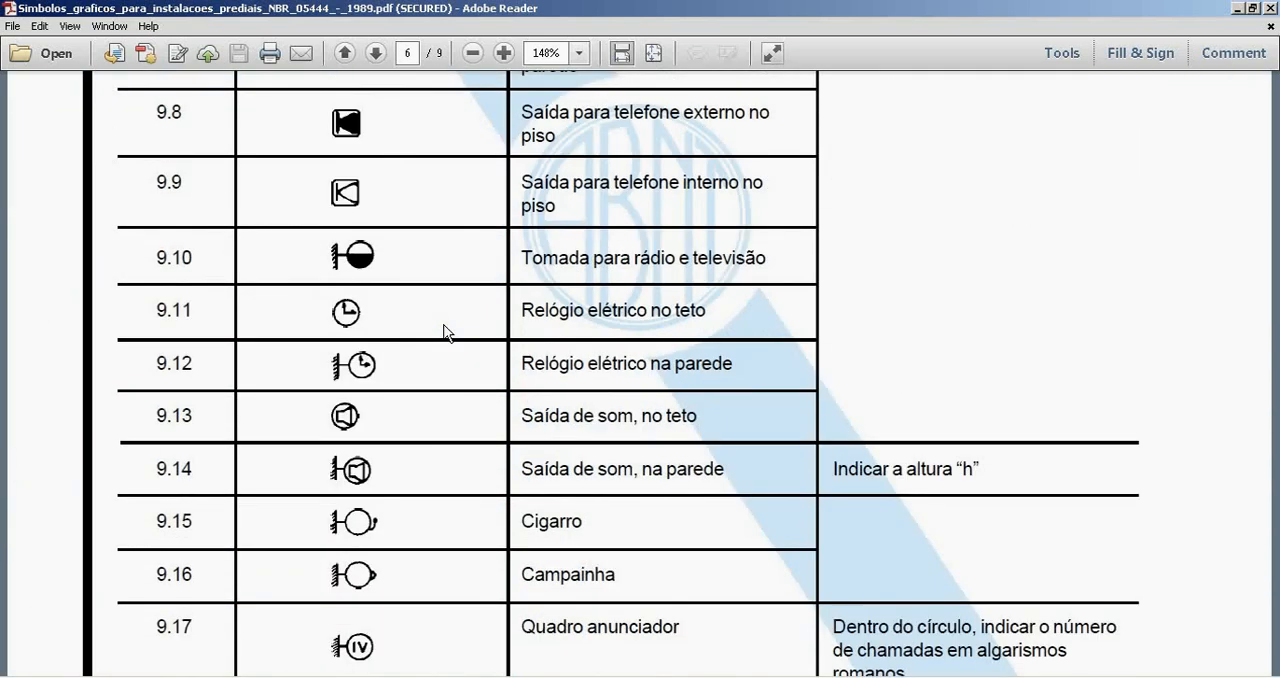
scroll(446, 336, down, 15)
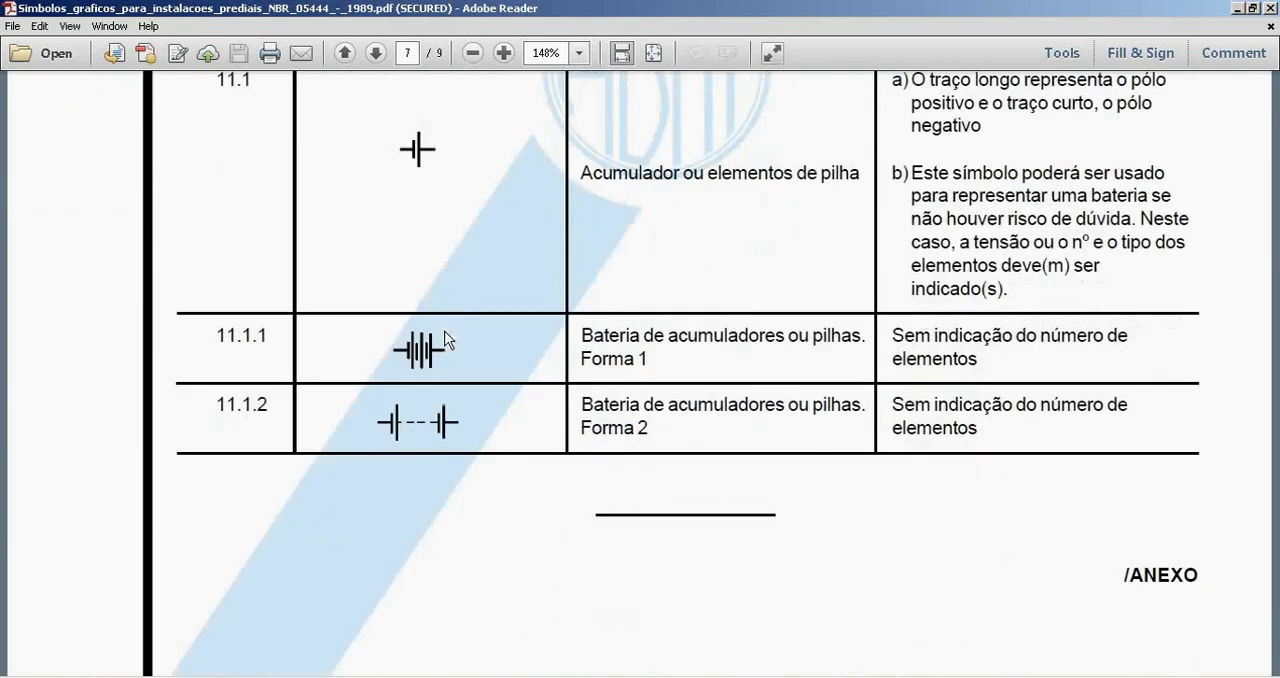
scroll(446, 340, down, 5)
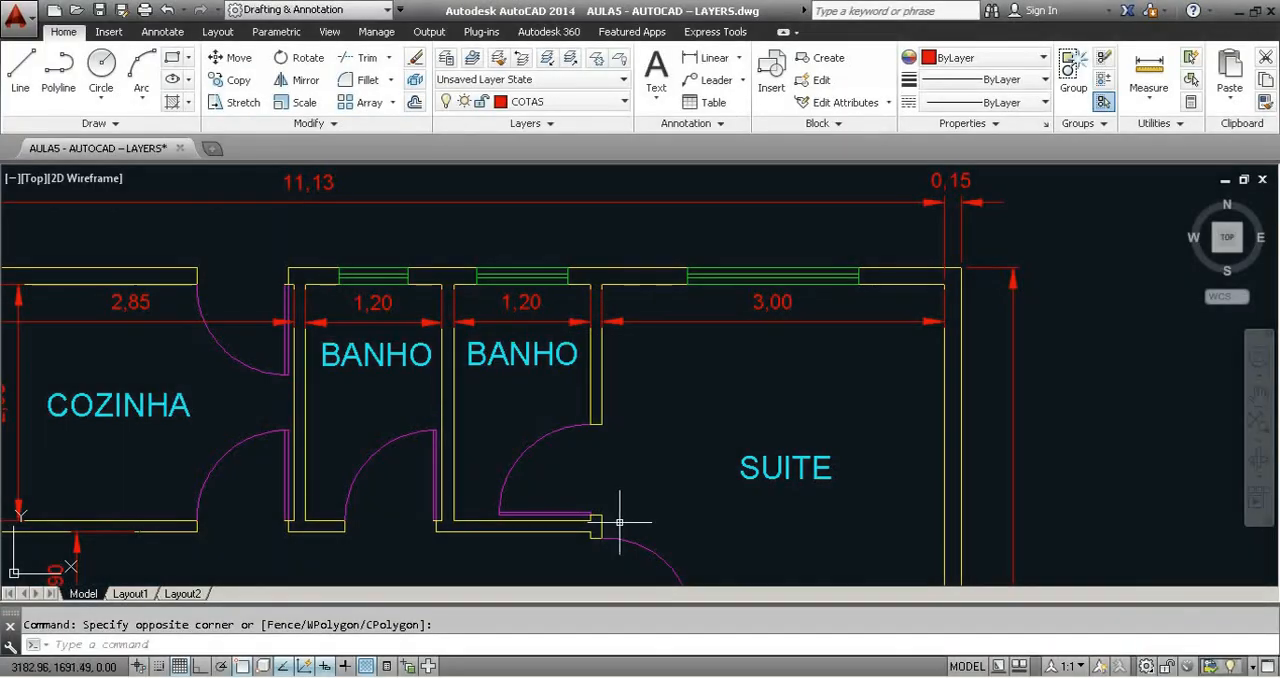
Examine the walls and doors around the bathroom and suite in the AutoCAD floor plan, and deselect the outlet block.
middle_drag(620, 521, 594, 394)
scroll(549, 414, up, 5)
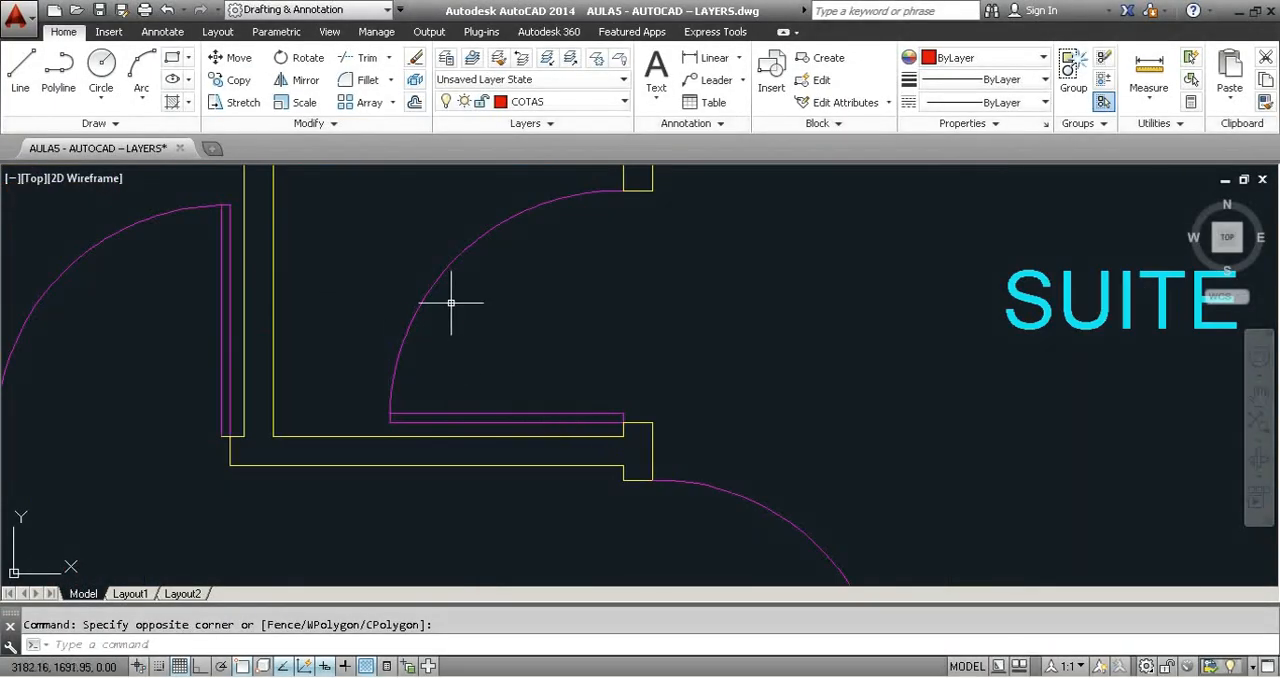
scroll(684, 394, down, 5)
middle_drag(717, 425, 712, 393)
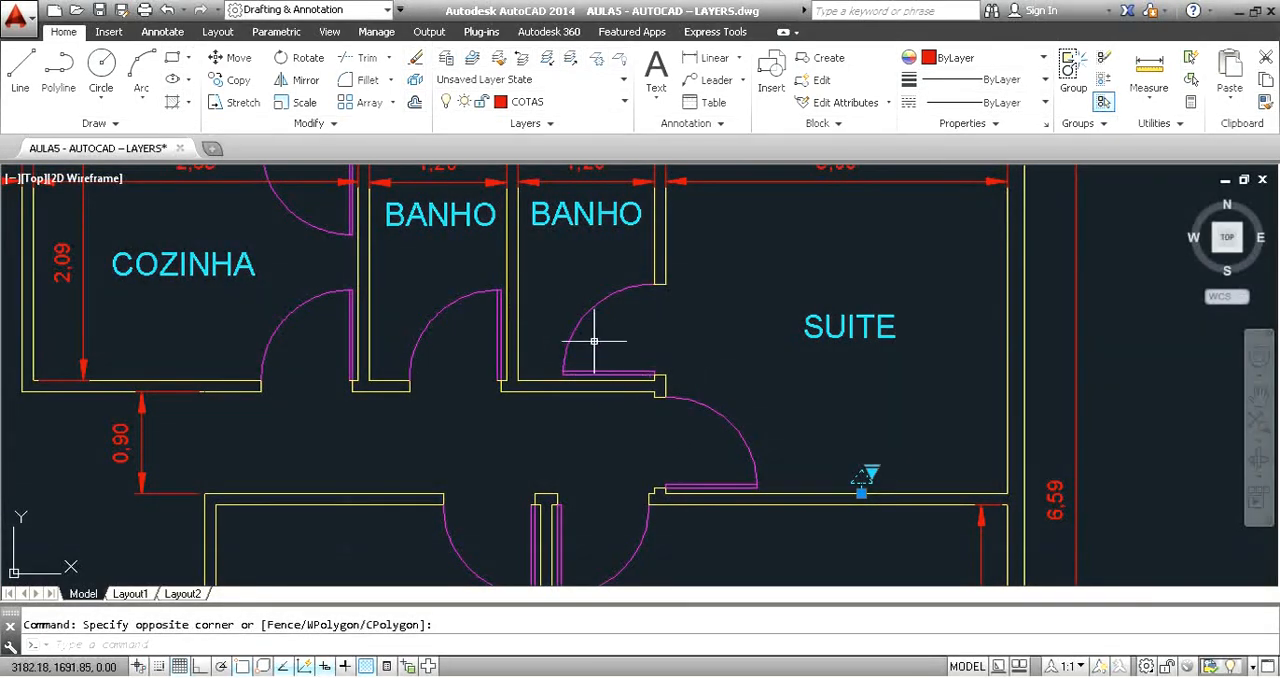
middle_drag(723, 450, 823, 281)
scroll(600, 386, down, 5)
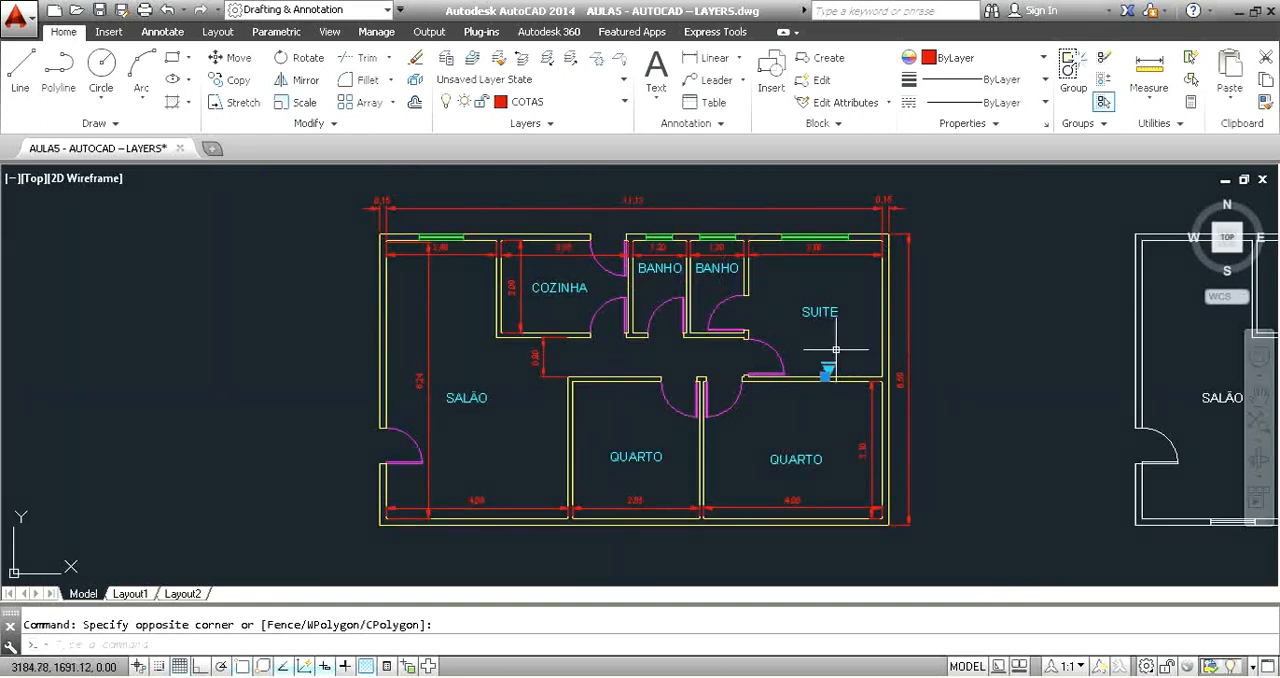
key(Escape)
middle_drag(806, 364, 765, 371)
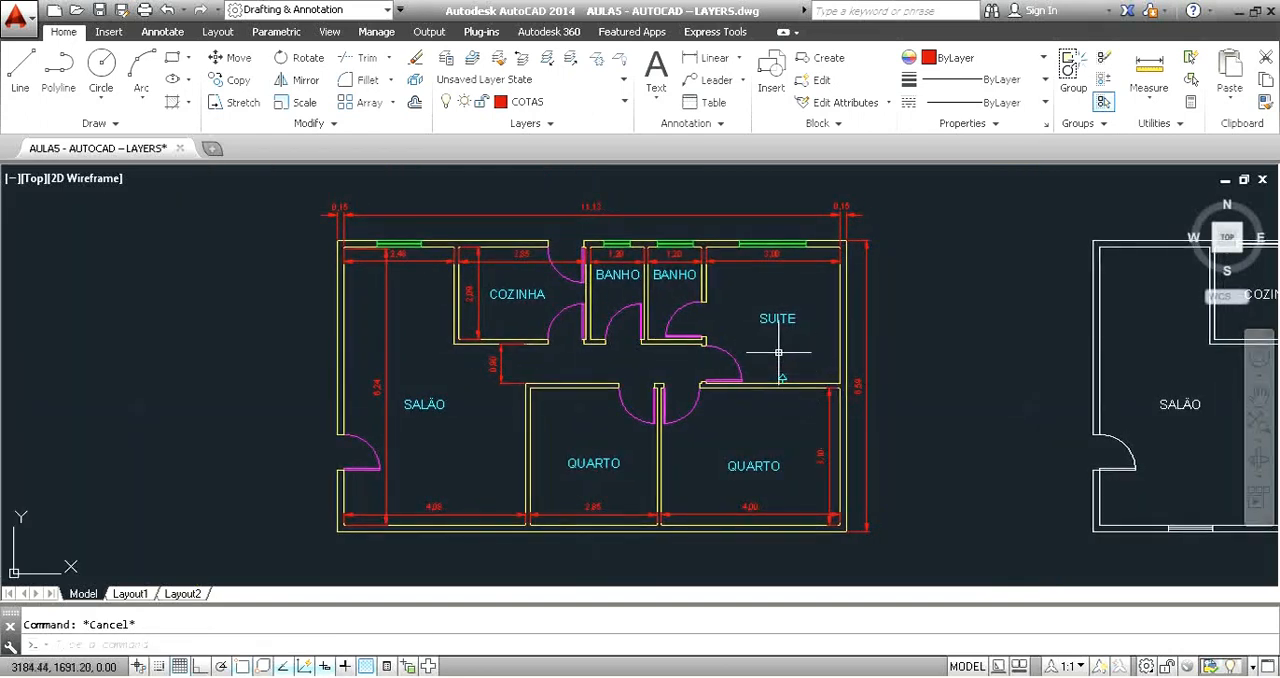